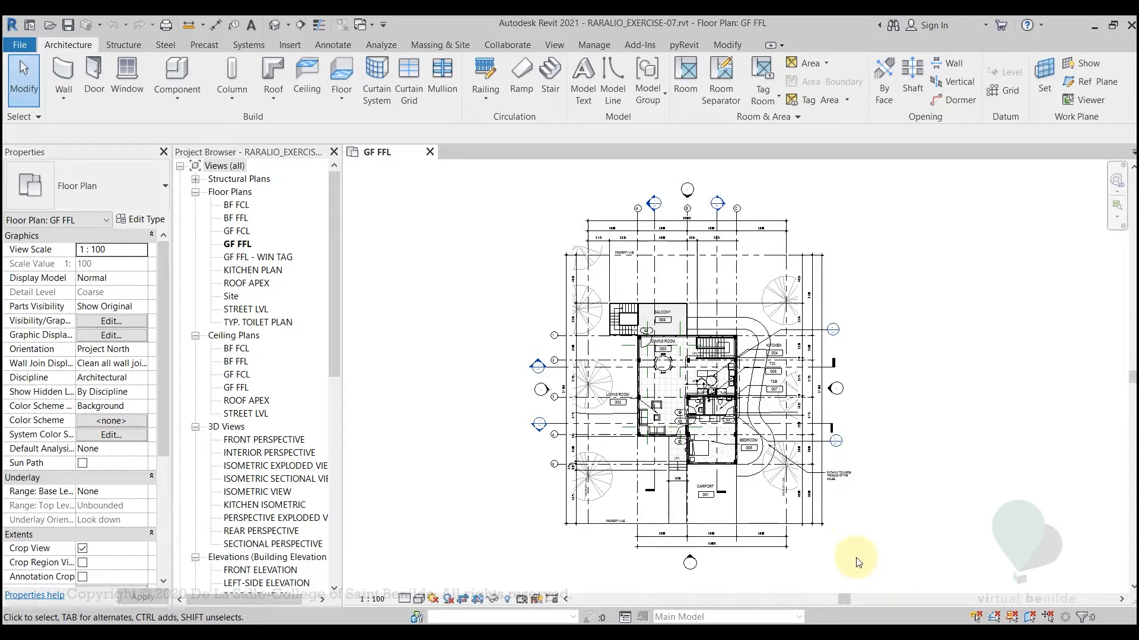
# Switch to the PDF drawing set in Foxit Reader and examine Bay Section 01 from the roof to the ground slab
pyautogui.click(593, 633)
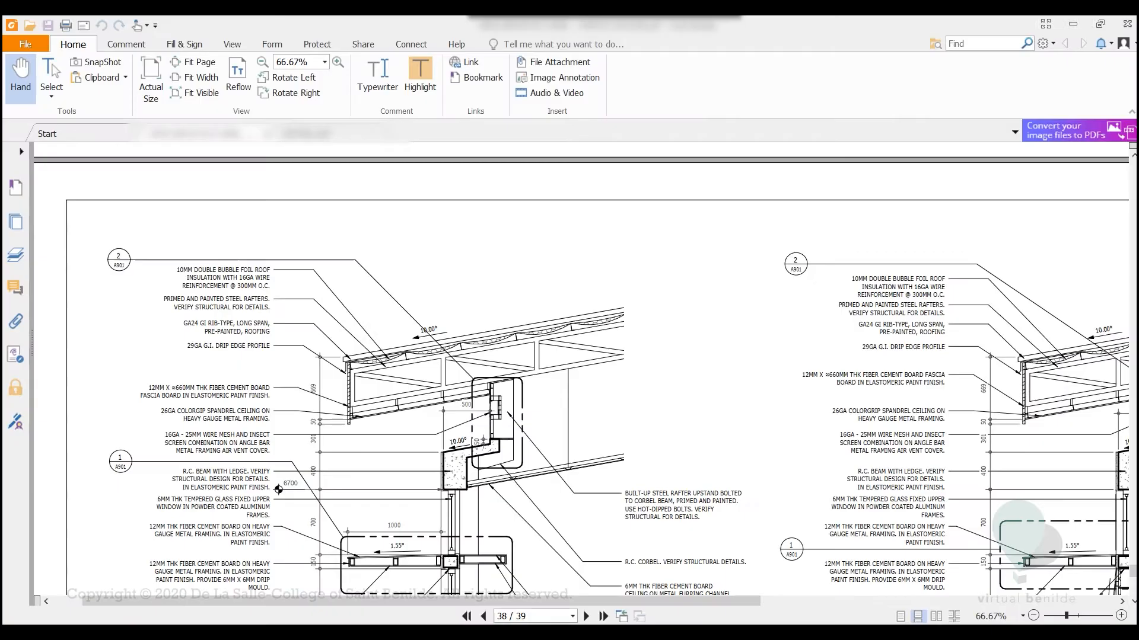
pyautogui.moveTo(653, 437)
pyautogui.mouseDown()
pyautogui.moveTo(691, 354)
pyautogui.moveTo(735, 368)
pyautogui.moveTo(742, 326)
pyautogui.mouseUp()
pyautogui.moveTo(650, 492); pyautogui.dragTo(655, 375)
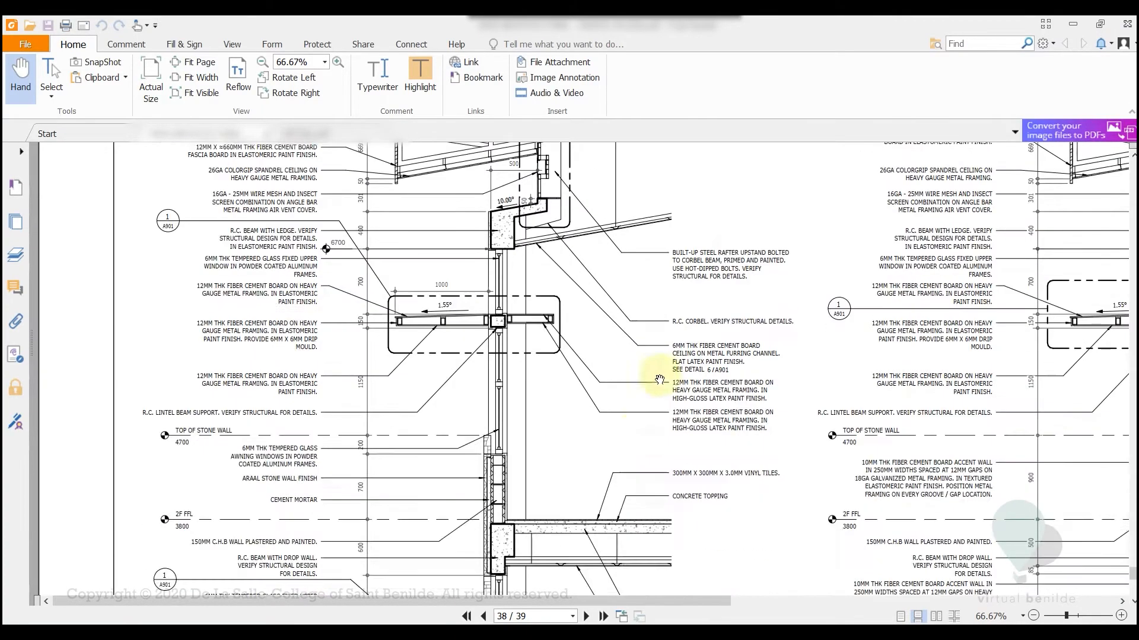
pyautogui.moveTo(623, 471)
pyautogui.mouseDown()
pyautogui.moveTo(634, 331)
pyautogui.moveTo(632, 439)
pyautogui.moveTo(631, 401)
pyautogui.mouseUp()
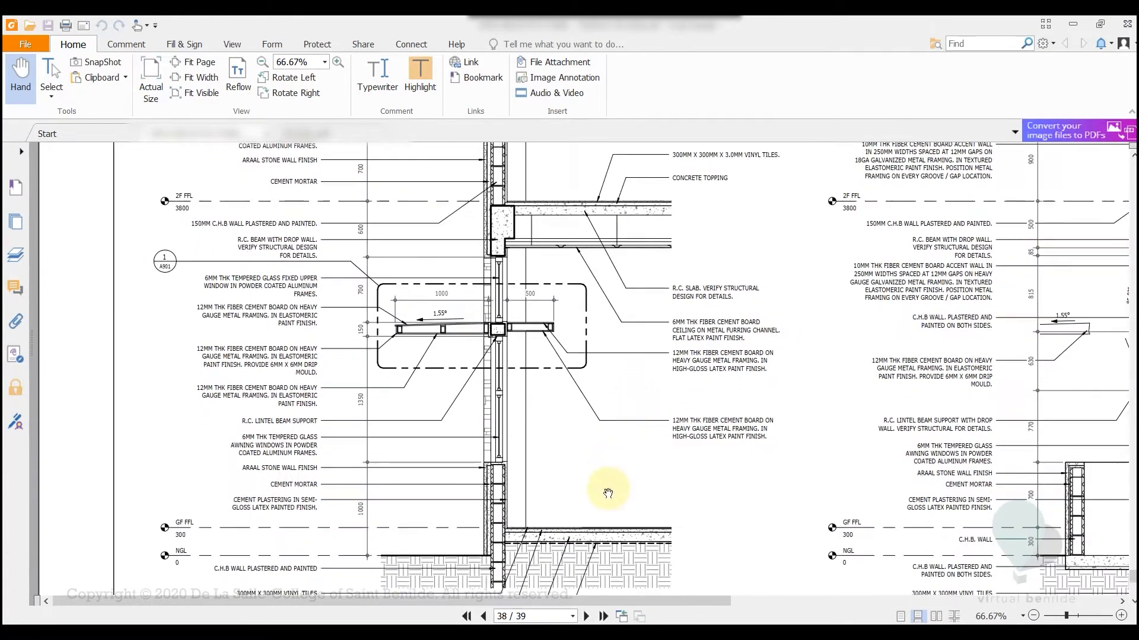
pyautogui.moveTo(605, 482)
pyautogui.mouseDown()
pyautogui.moveTo(615, 433)
pyautogui.moveTo(653, 437)
pyautogui.moveTo(656, 400)
pyautogui.mouseUp()
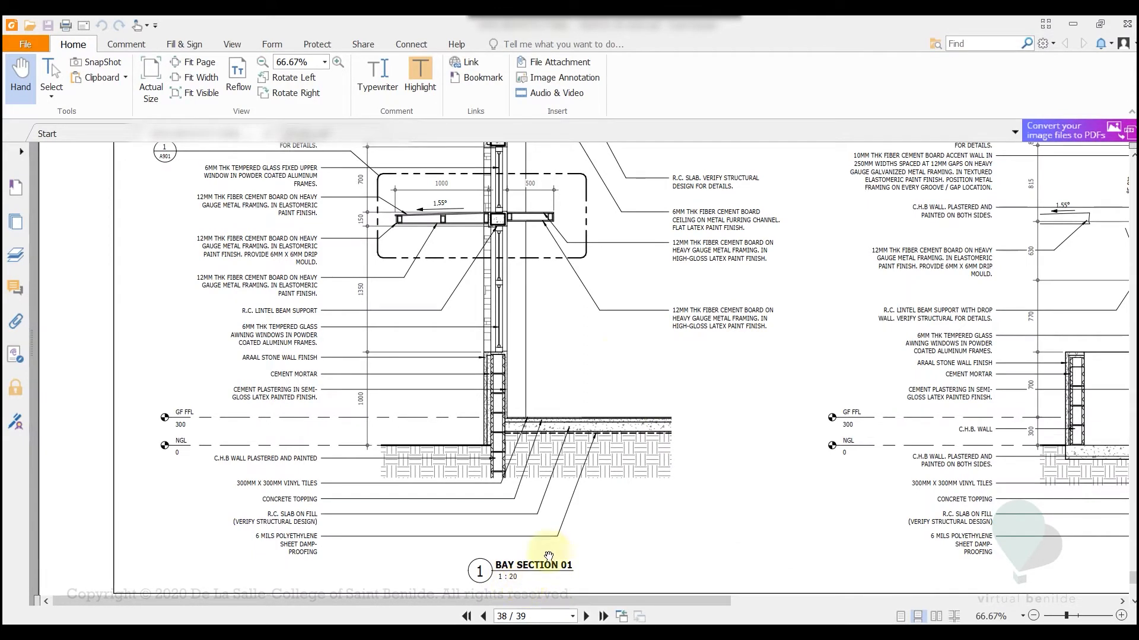
pyautogui.scroll(5, 604, 347)
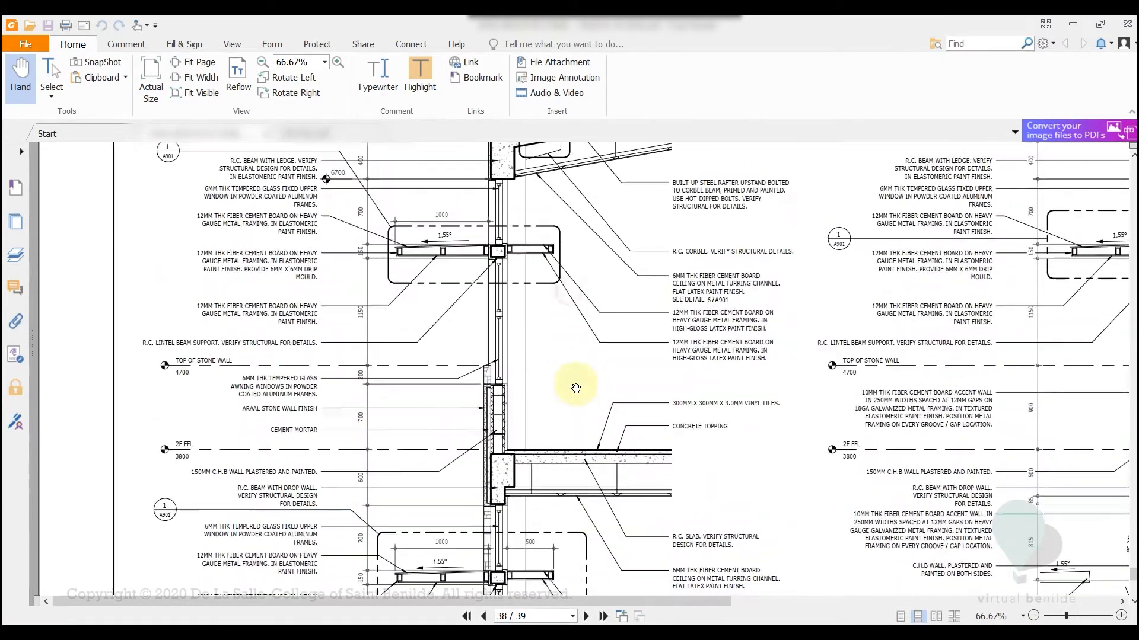
pyautogui.moveTo(572, 364)
pyautogui.mouseDown()
pyautogui.moveTo(572, 414)
pyautogui.moveTo(532, 459)
pyautogui.moveTo(532, 478)
pyautogui.mouseUp()
pyautogui.moveTo(534, 303); pyautogui.dragTo(537, 383)
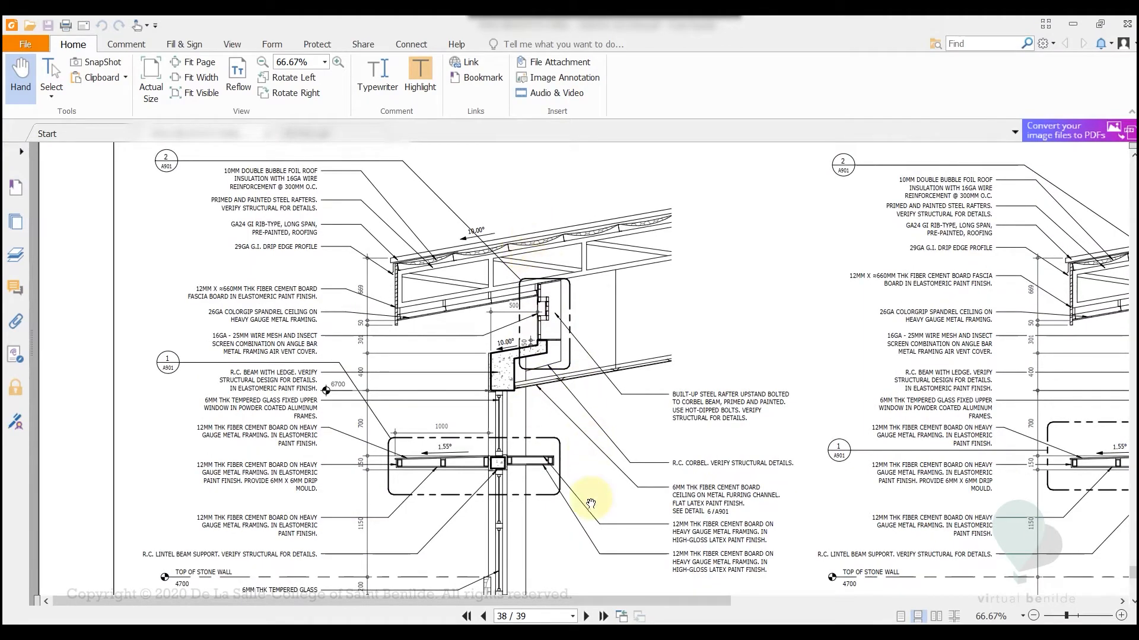
pyautogui.moveTo(590, 499); pyautogui.dragTo(596, 286)
pyautogui.moveTo(602, 450); pyautogui.dragTo(599, 304)
pyautogui.moveTo(587, 207); pyautogui.dragTo(590, 422)
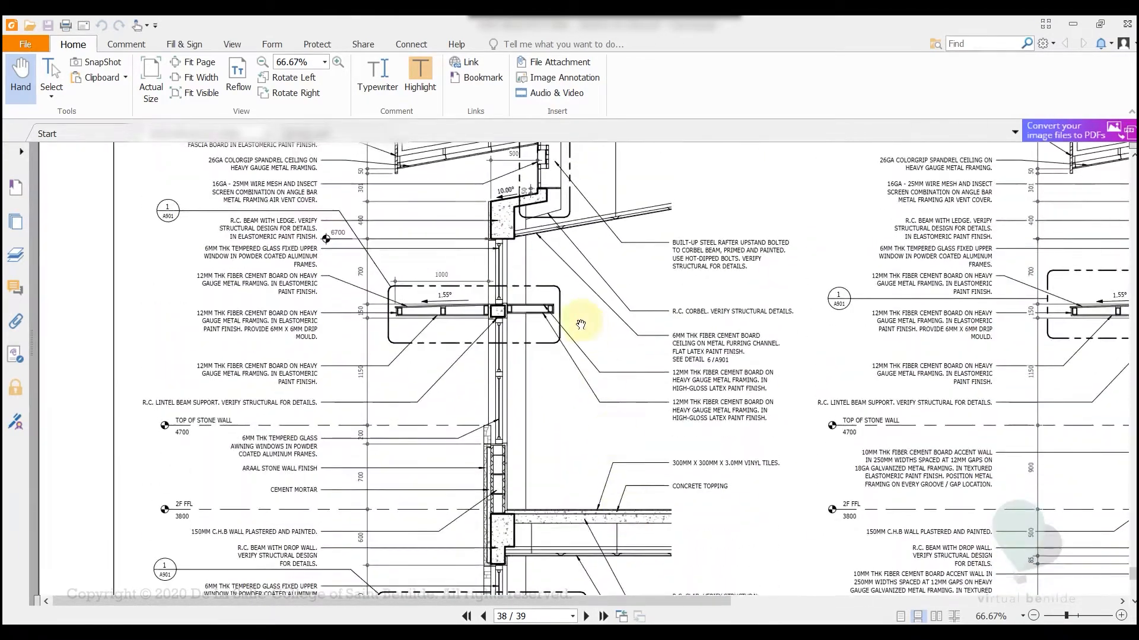
pyautogui.moveTo(579, 323); pyautogui.dragTo(610, 490)
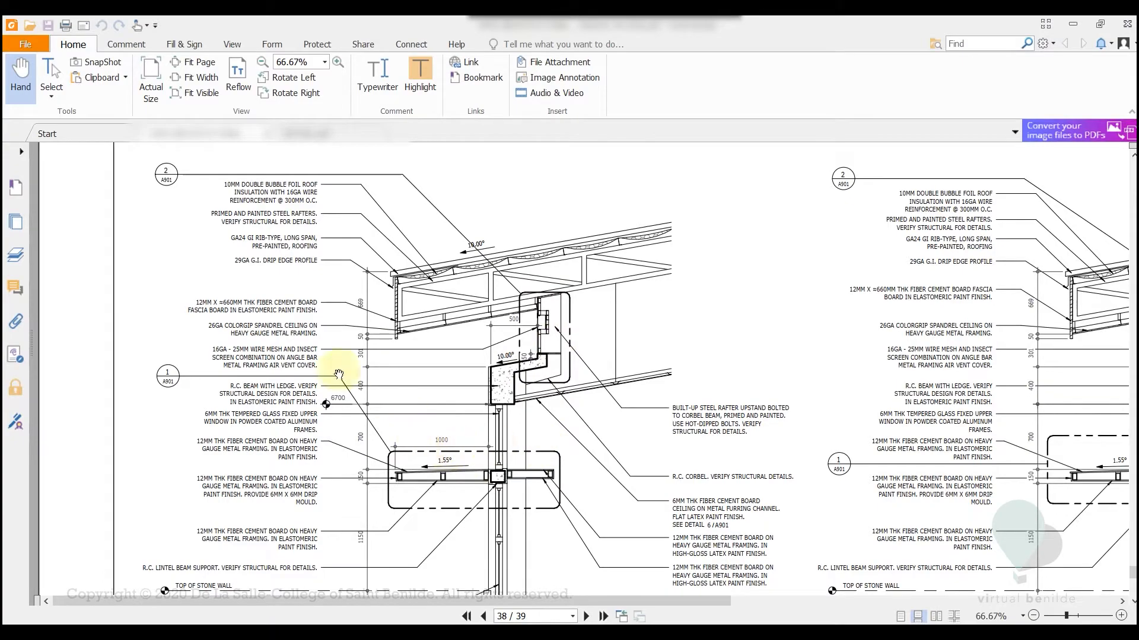
# Examine the typical details on page 39, including the light shelf, air vent cover, stairs sun shade, wall flashing and ceiling details
pyautogui.scroll(-10, 673, 498)
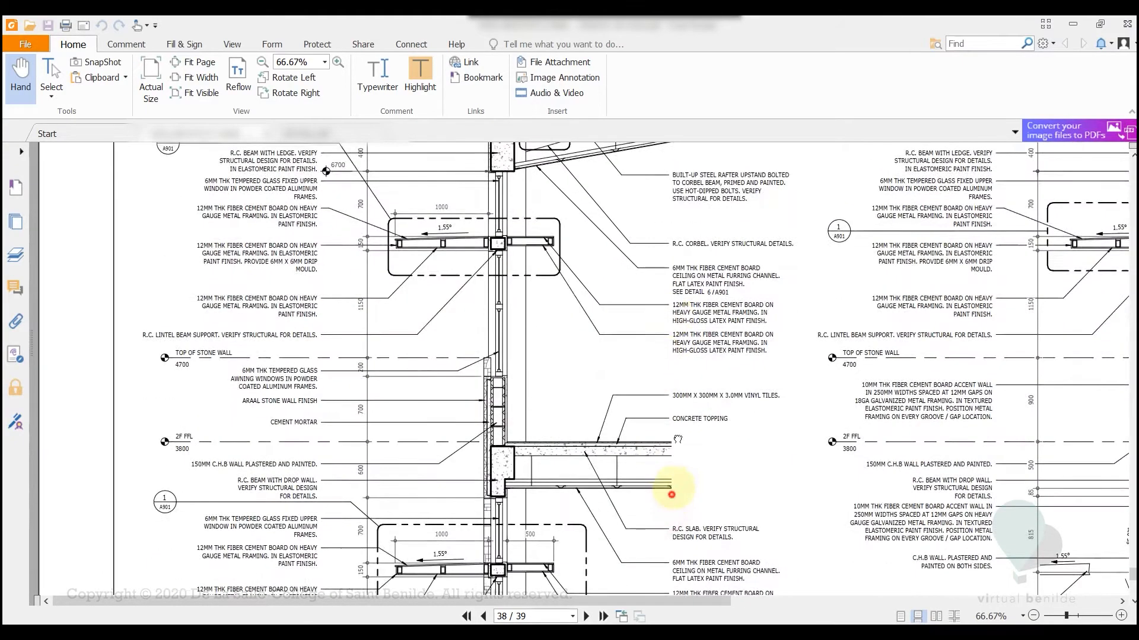
pyautogui.scroll(-15, 693, 326)
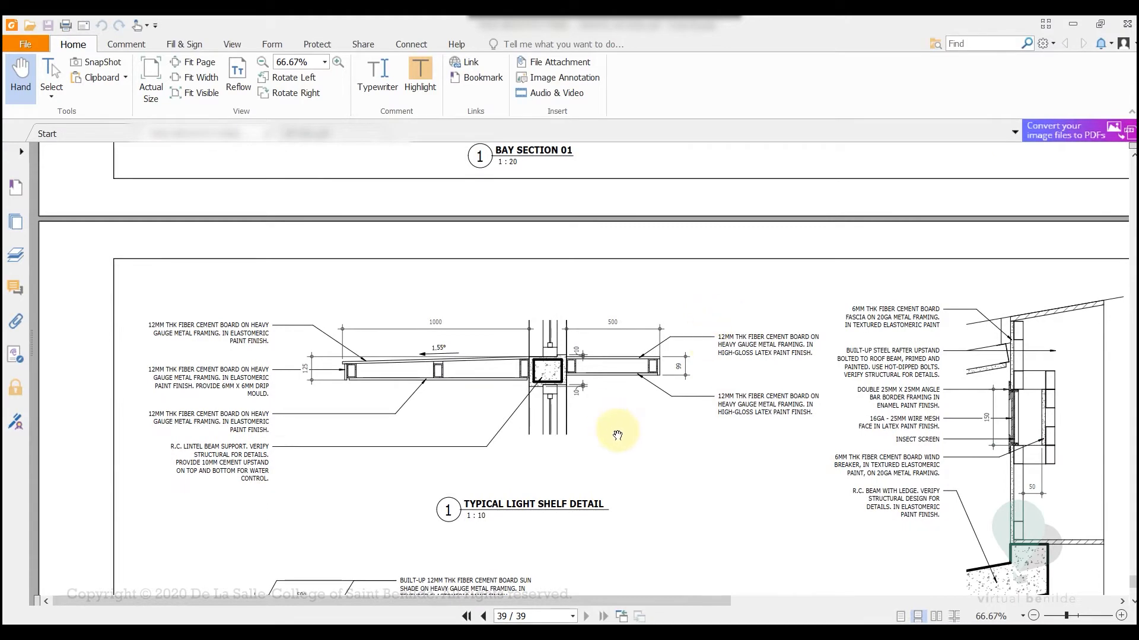
pyautogui.scroll(5, 611, 294)
pyautogui.scroll(-5, 622, 439)
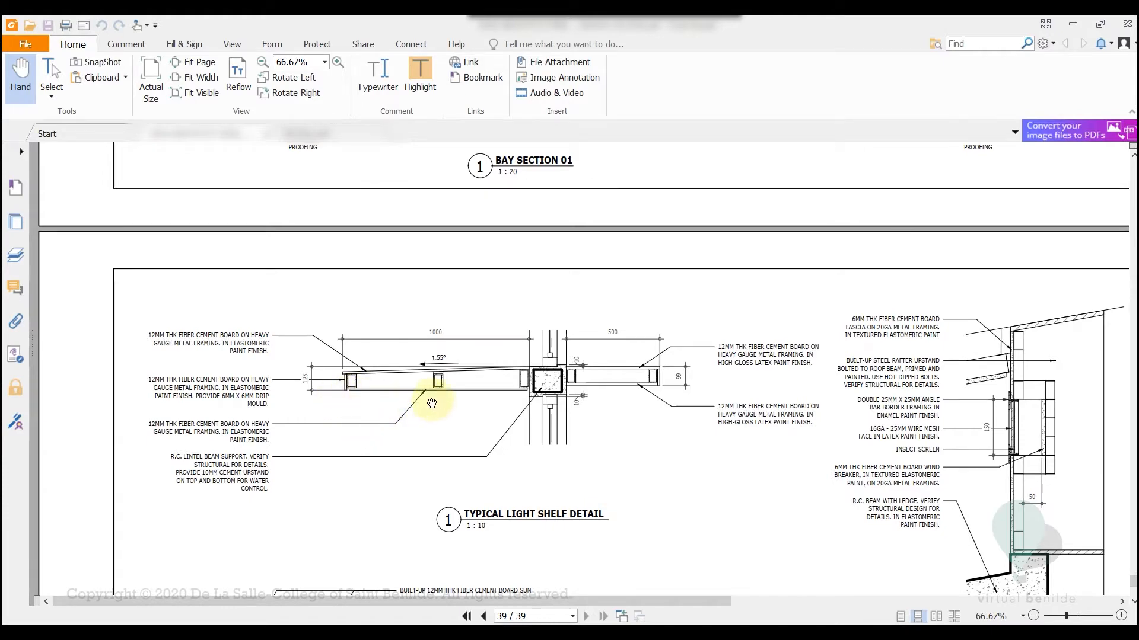
pyautogui.moveTo(829, 481); pyautogui.dragTo(744, 394)
pyautogui.moveTo(788, 488); pyautogui.dragTo(620, 450)
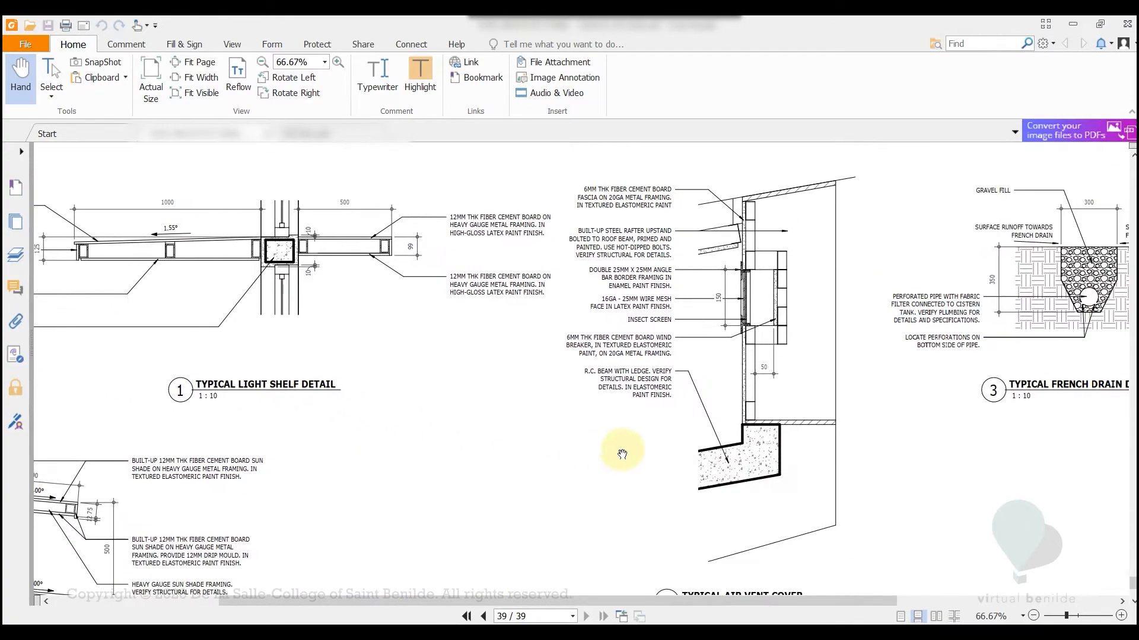
pyautogui.moveTo(872, 468); pyautogui.dragTo(854, 440)
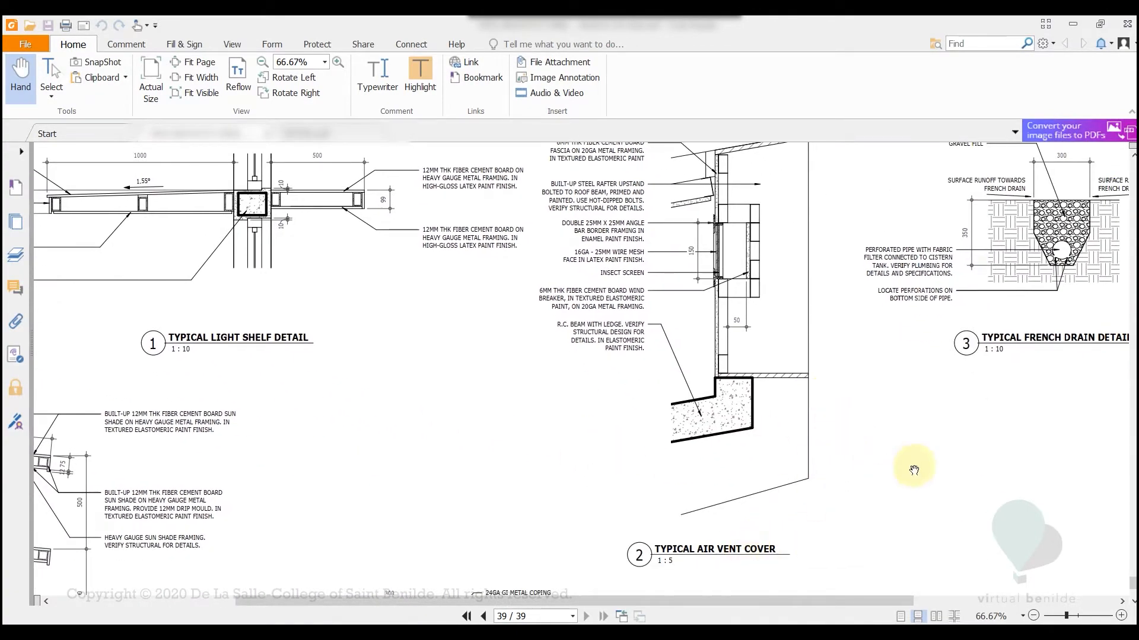
pyautogui.moveTo(910, 464); pyautogui.dragTo(1037, 357)
pyautogui.moveTo(670, 479); pyautogui.dragTo(786, 349)
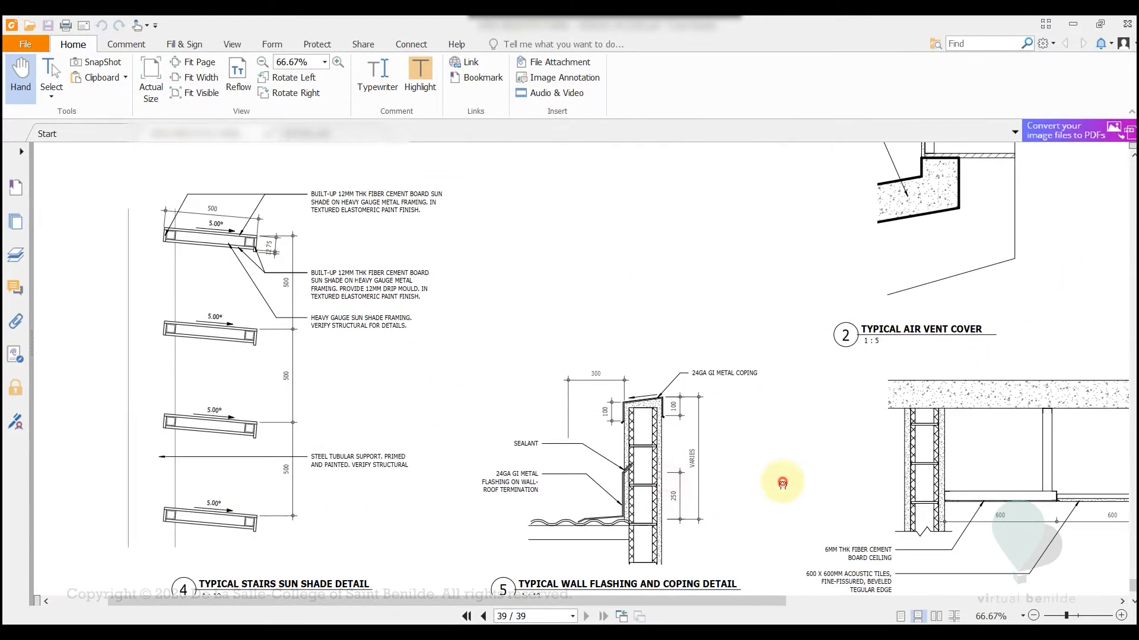
pyautogui.moveTo(783, 483); pyautogui.dragTo(754, 365)
pyautogui.moveTo(813, 398); pyautogui.dragTo(752, 468)
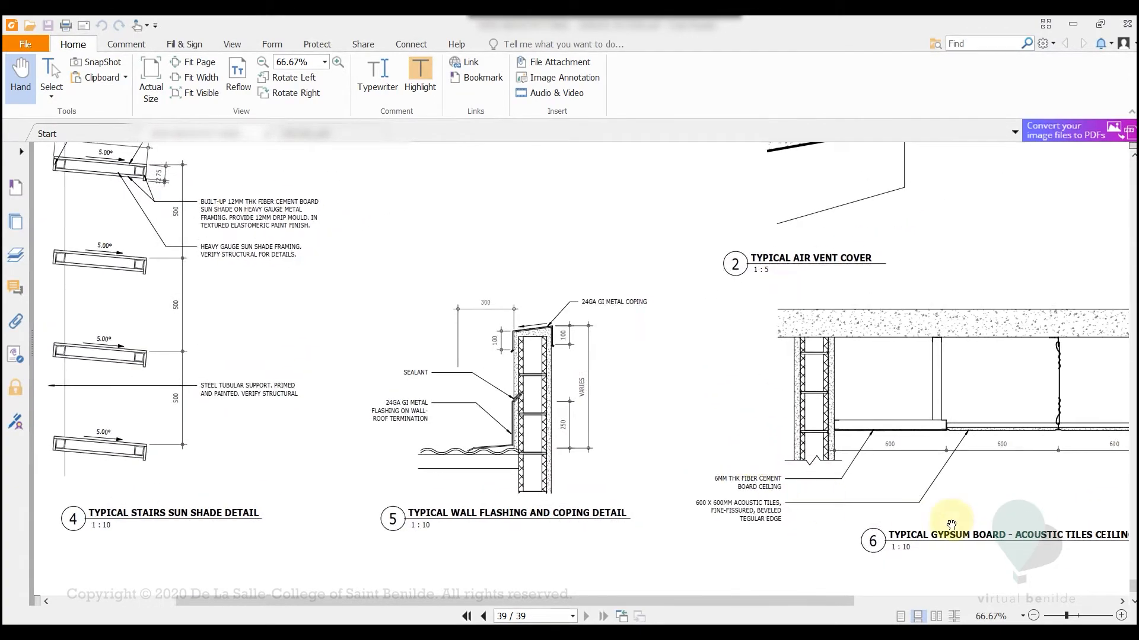
pyautogui.moveTo(305, 437); pyautogui.dragTo(451, 453)
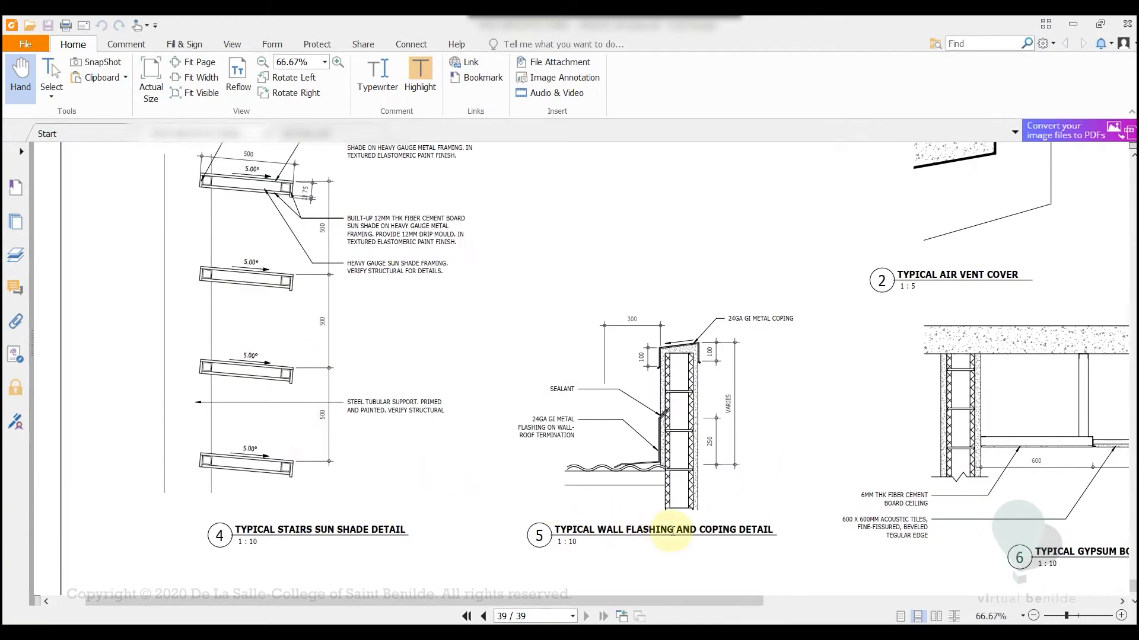
pyautogui.moveTo(338, 445); pyautogui.dragTo(363, 500)
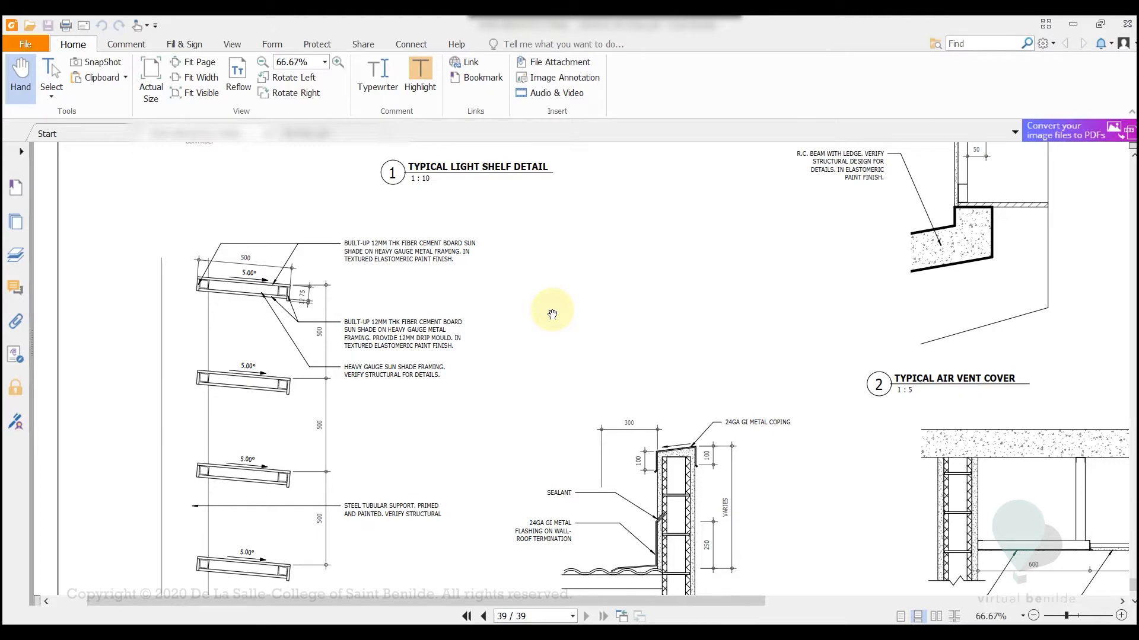
# Bring up DETAIL.pdf and examine the hand-drawn roof eave detail with its material notes
pyautogui.click(297, 137)
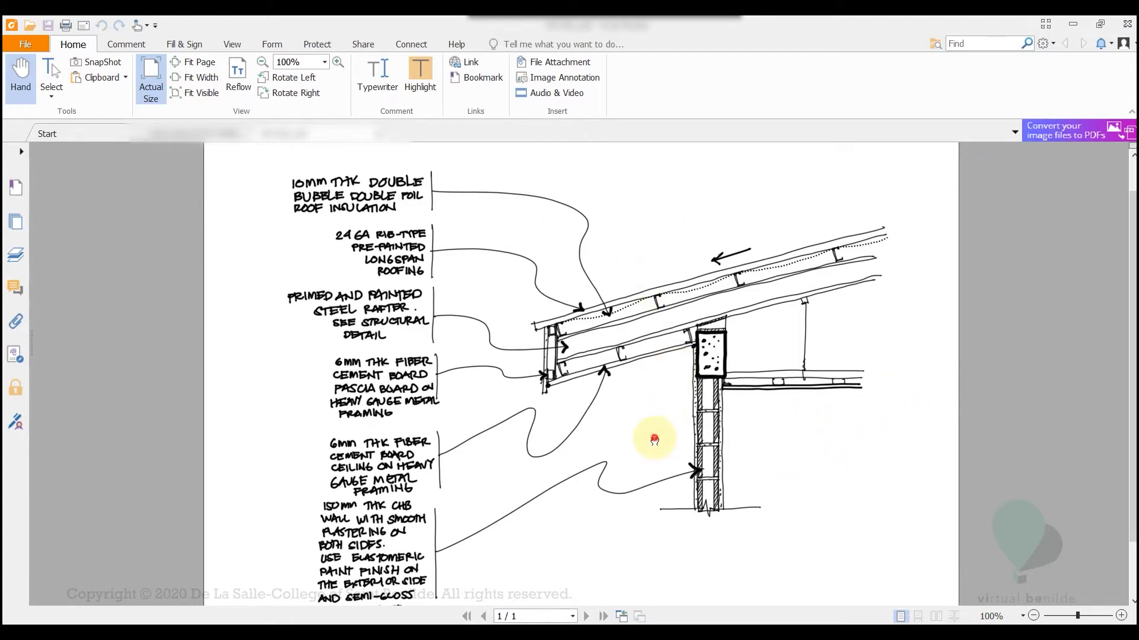
pyautogui.moveTo(655, 438)
pyautogui.mouseDown()
pyautogui.moveTo(655, 389)
pyautogui.moveTo(656, 451)
pyautogui.mouseUp()
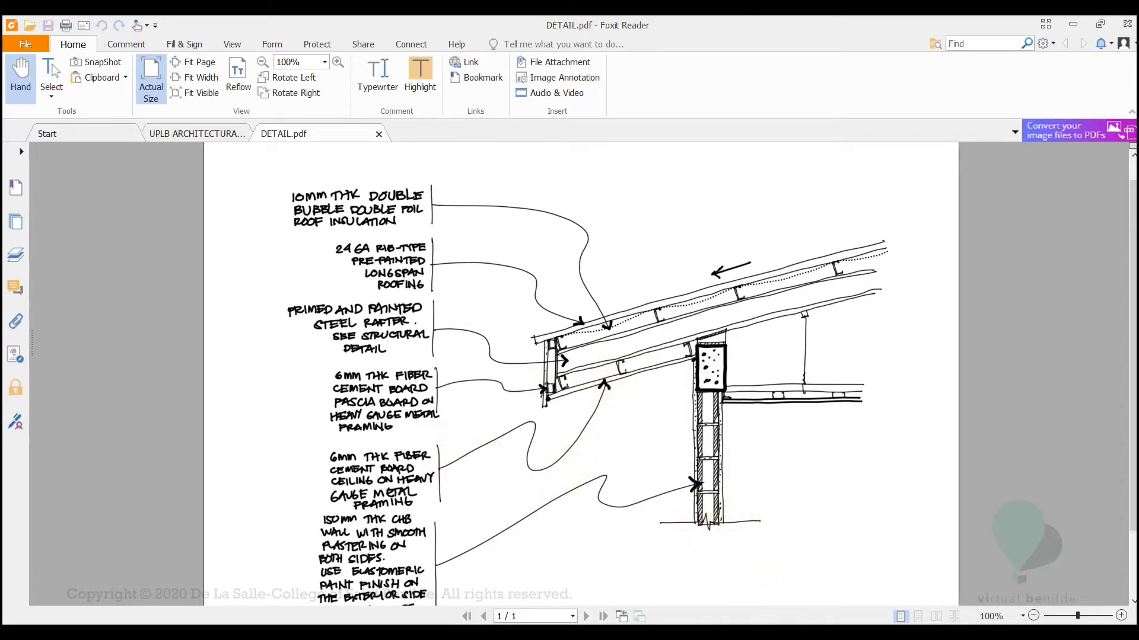
# Switch back to Revit and draw a Wall Section across the dining room's exterior wall between grids 1 and 2 on the GF FFL plan
pyautogui.click(793, 533)
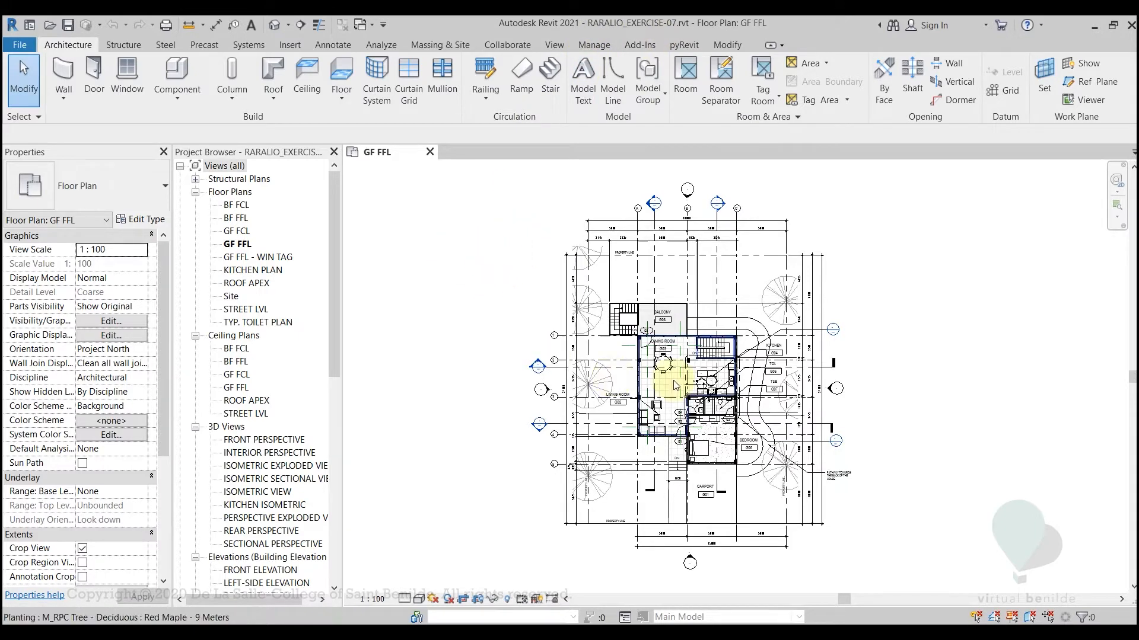
pyautogui.scroll(5, 603, 366)
pyautogui.moveTo(526, 389); pyautogui.dragTo(787, 410, button='middle')
pyautogui.moveTo(435, 290); pyautogui.dragTo(400, 279, button='middle')
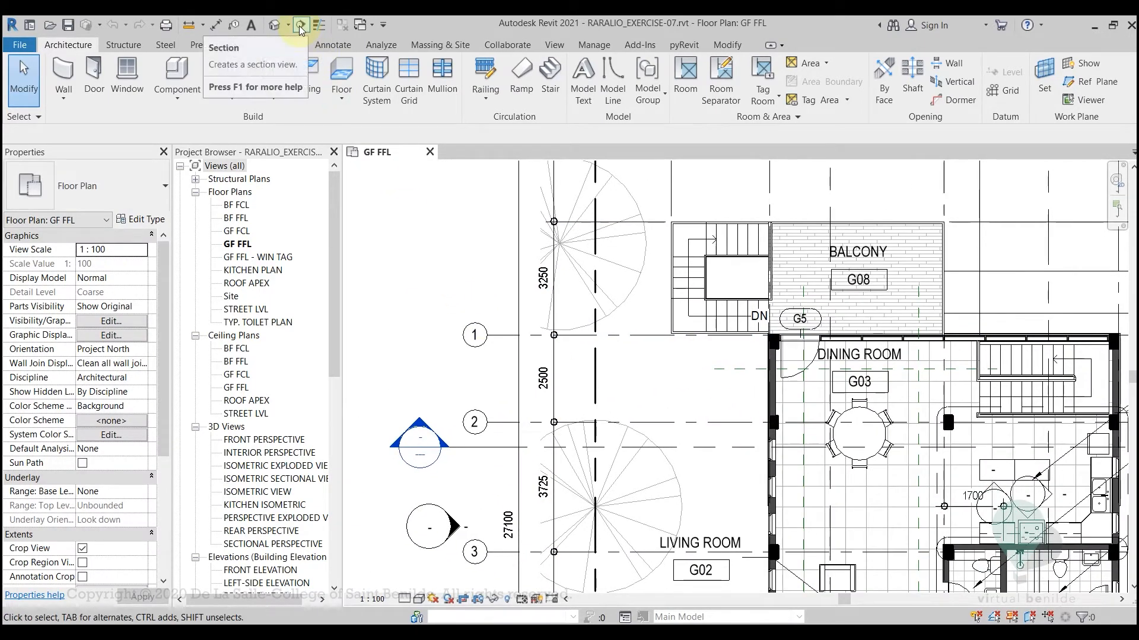
pyautogui.click(301, 29)
pyautogui.moveTo(686, 325); pyautogui.dragTo(621, 320, button='middle')
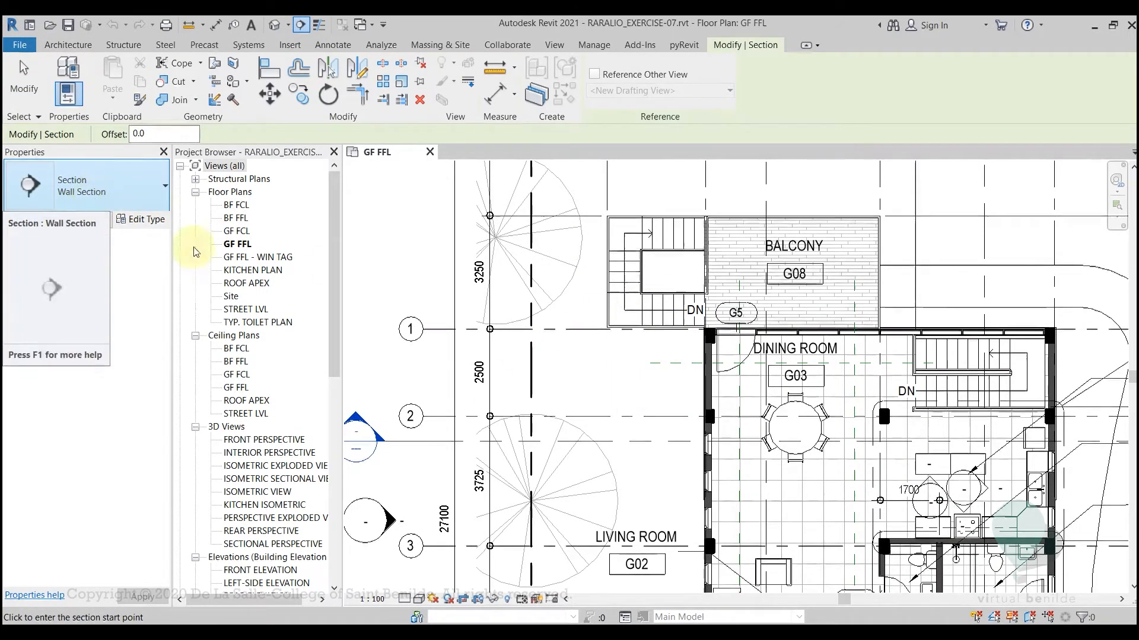
pyautogui.moveTo(603, 407); pyautogui.dragTo(607, 552, button='middle')
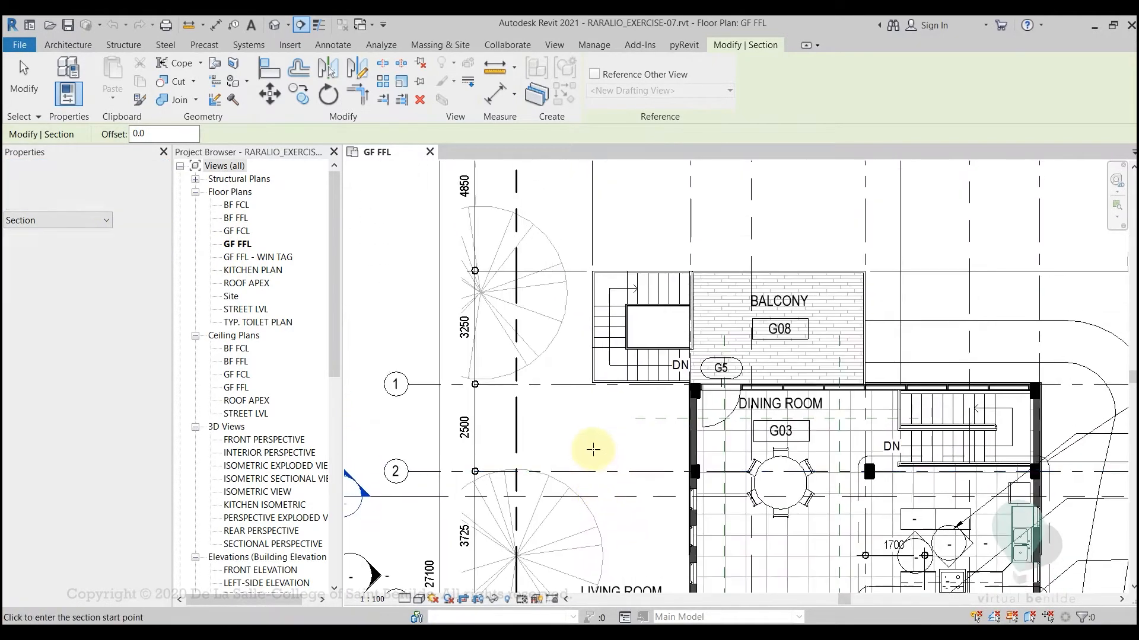
pyautogui.click(595, 443)
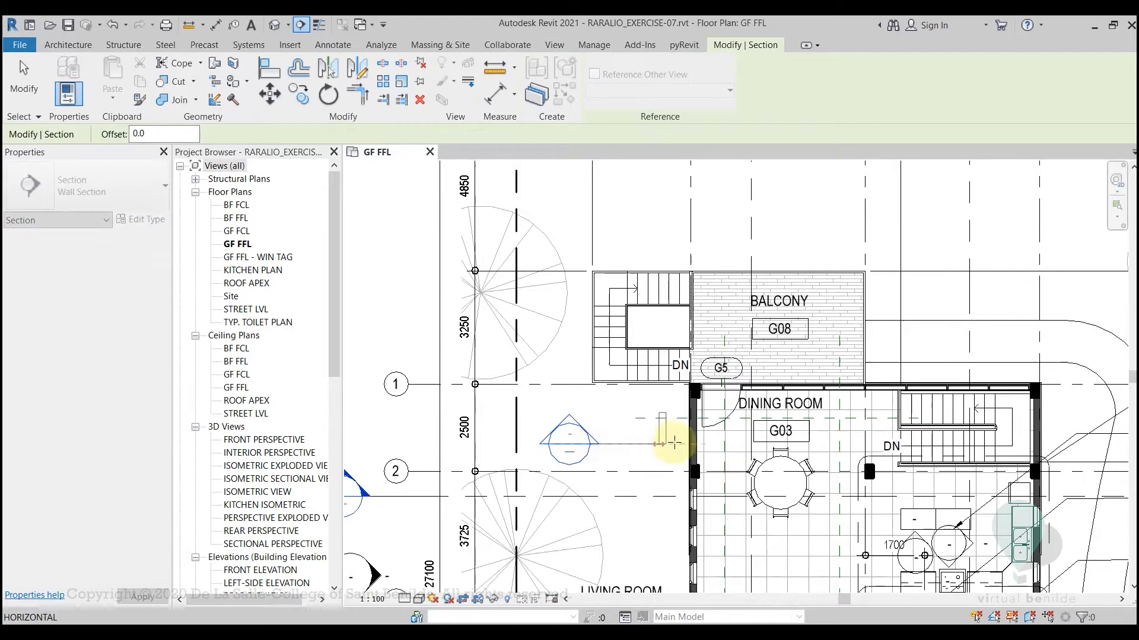
pyautogui.click(742, 443)
pyautogui.press('Escape')
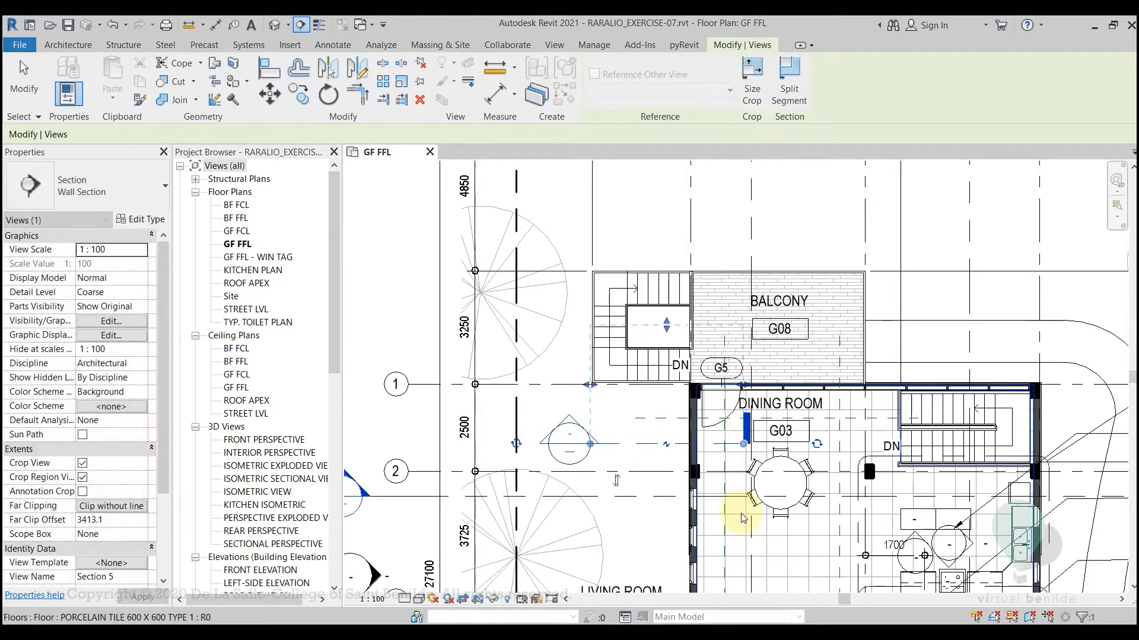
pyautogui.press('Escape')
# Adjust the wall section line, extending its inner end slightly into the dining room and moving its head closer to the exterior wall
pyautogui.click(635, 444)
pyautogui.scroll(2, 748, 426)
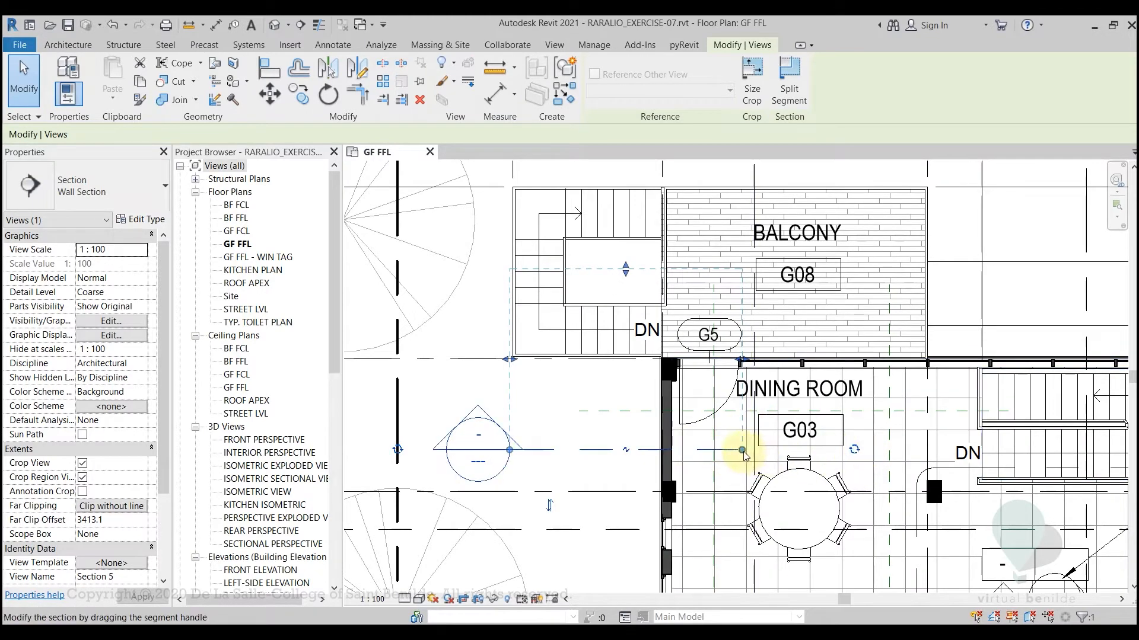
pyautogui.moveTo(743, 451); pyautogui.dragTo(759, 450)
pyautogui.moveTo(510, 451); pyautogui.dragTo(556, 450)
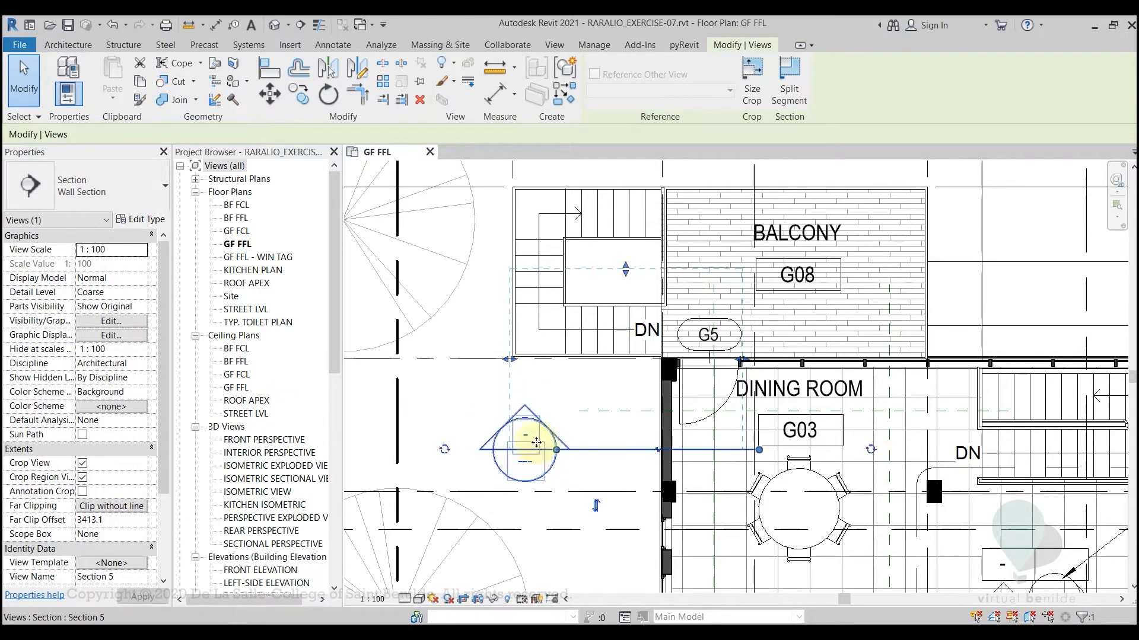
# Rename the new wall section view as ROOF DETAIL
pyautogui.moveTo(329, 305); pyautogui.dragTo(326, 450)
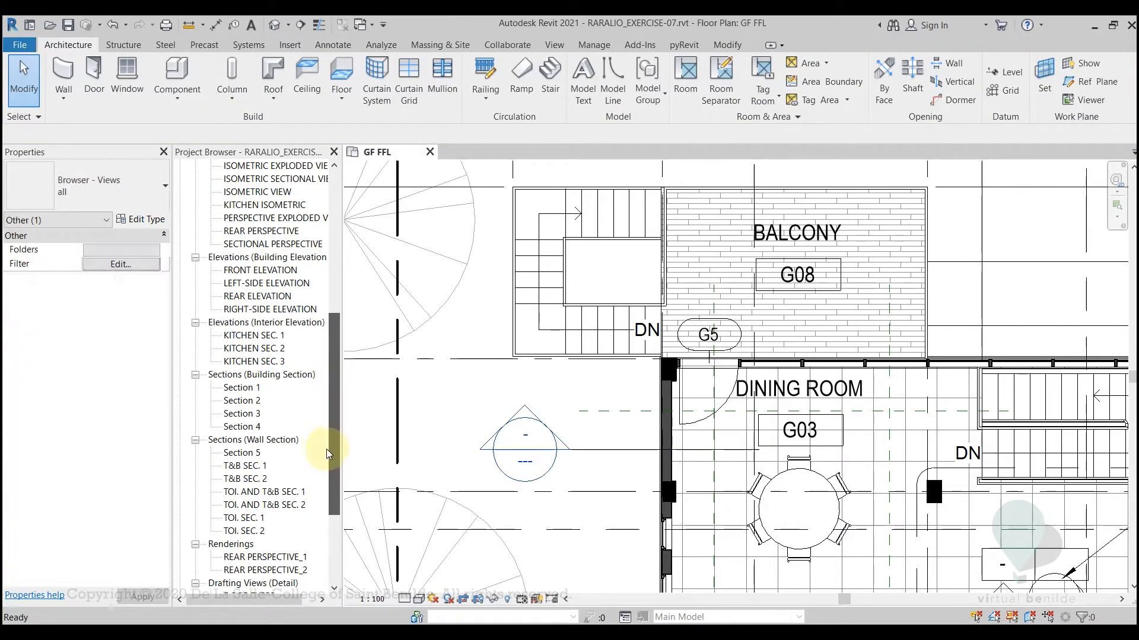
pyautogui.click(231, 455)
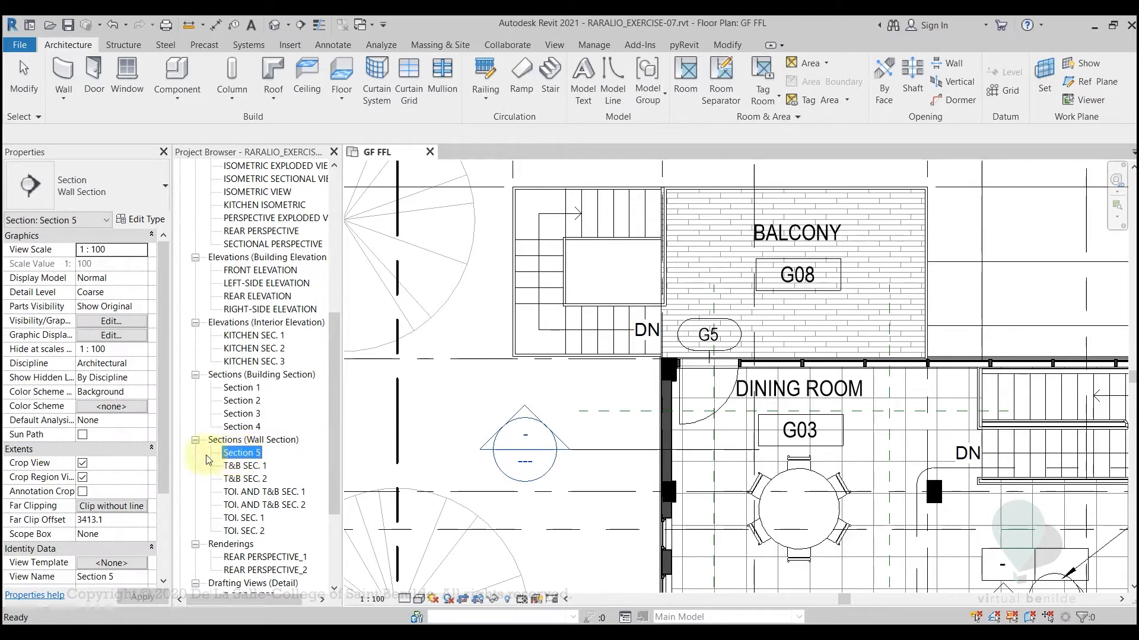
pyautogui.moveTo(163, 465); pyautogui.dragTo(162, 541)
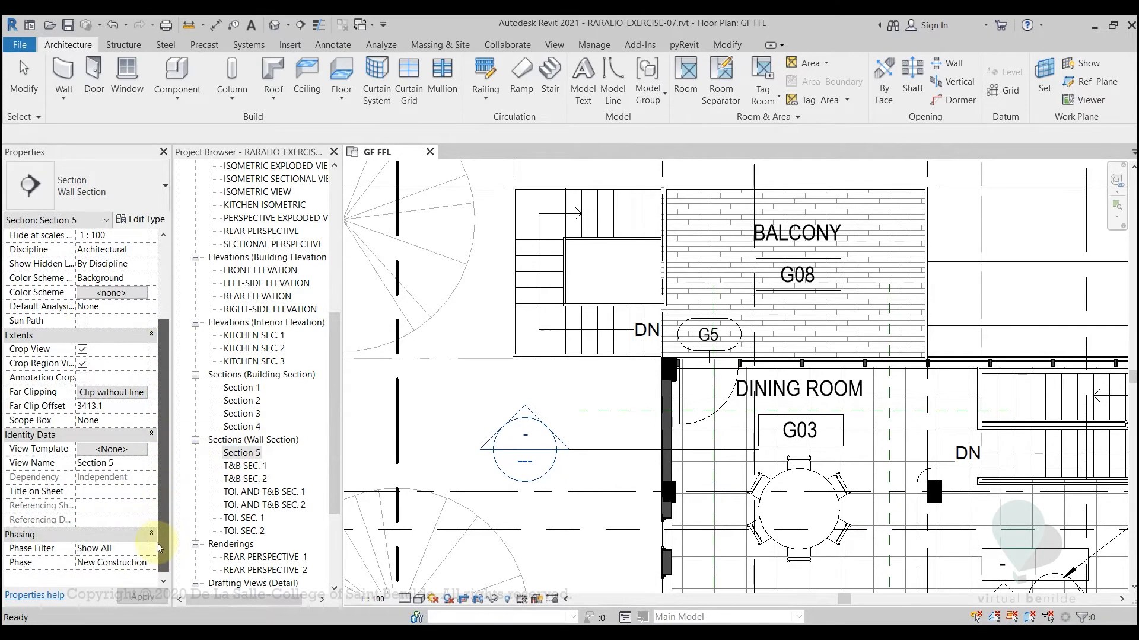
pyautogui.click(122, 464)
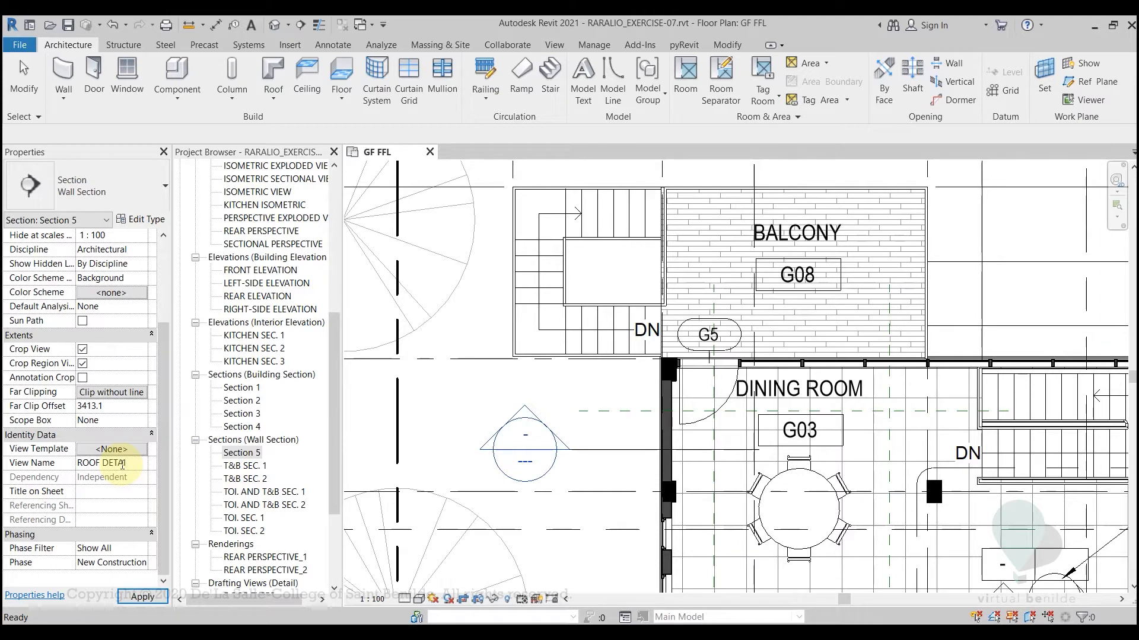
pyautogui.press('Return')
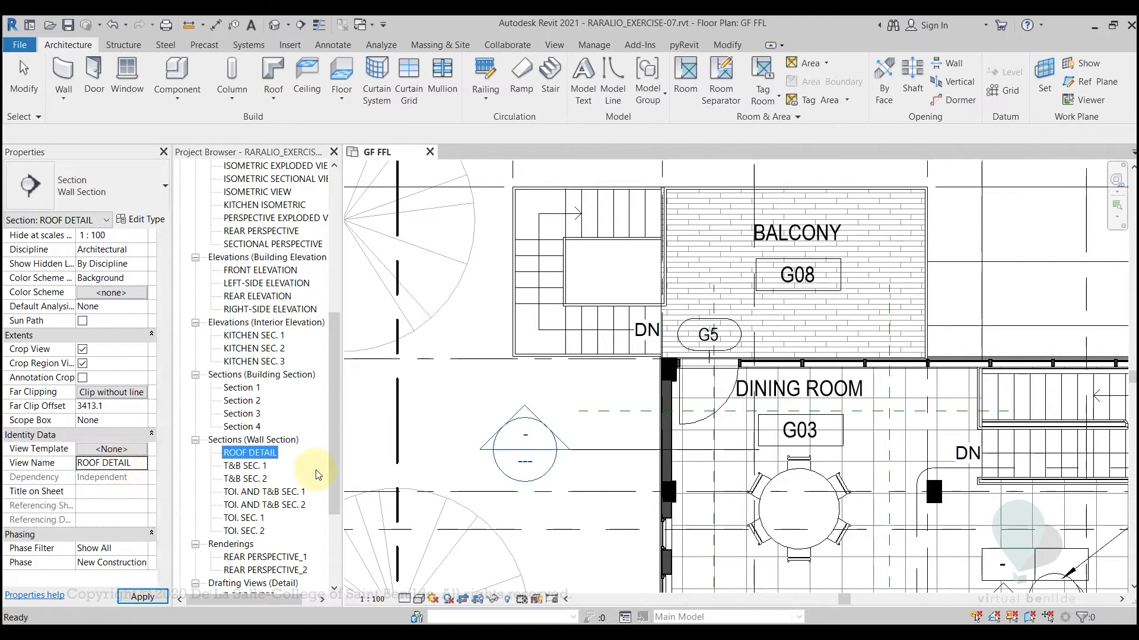
# Open the ROOF DETAIL section view and inspect the sloped roof eave and the view's full crop extent
pyautogui.doubleClick(252, 454)
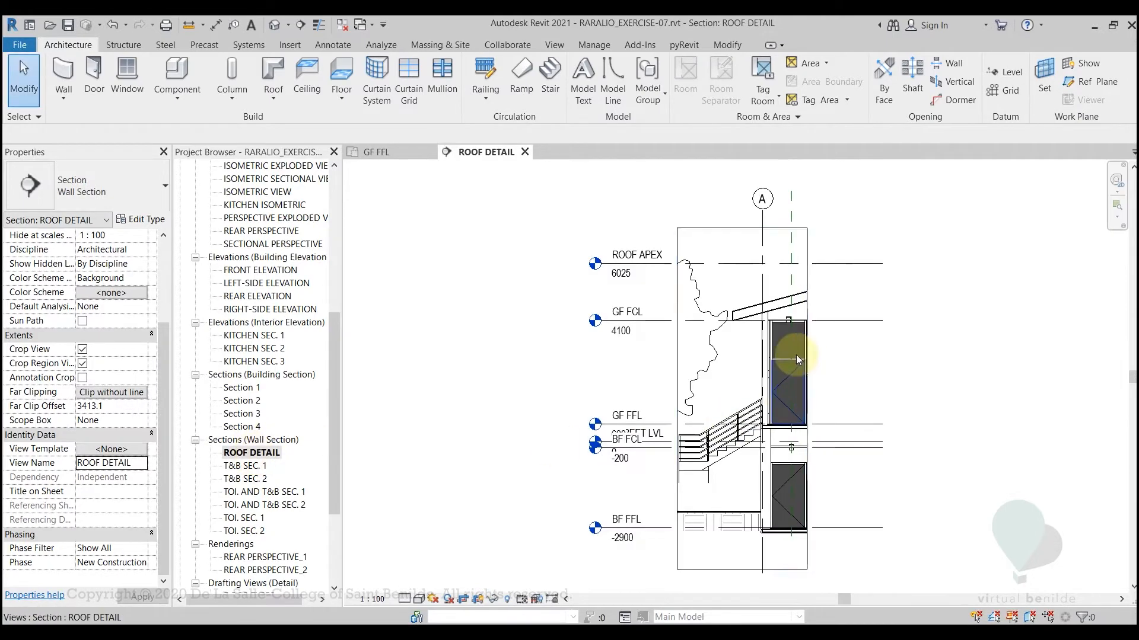
pyautogui.scroll(5, 795, 355)
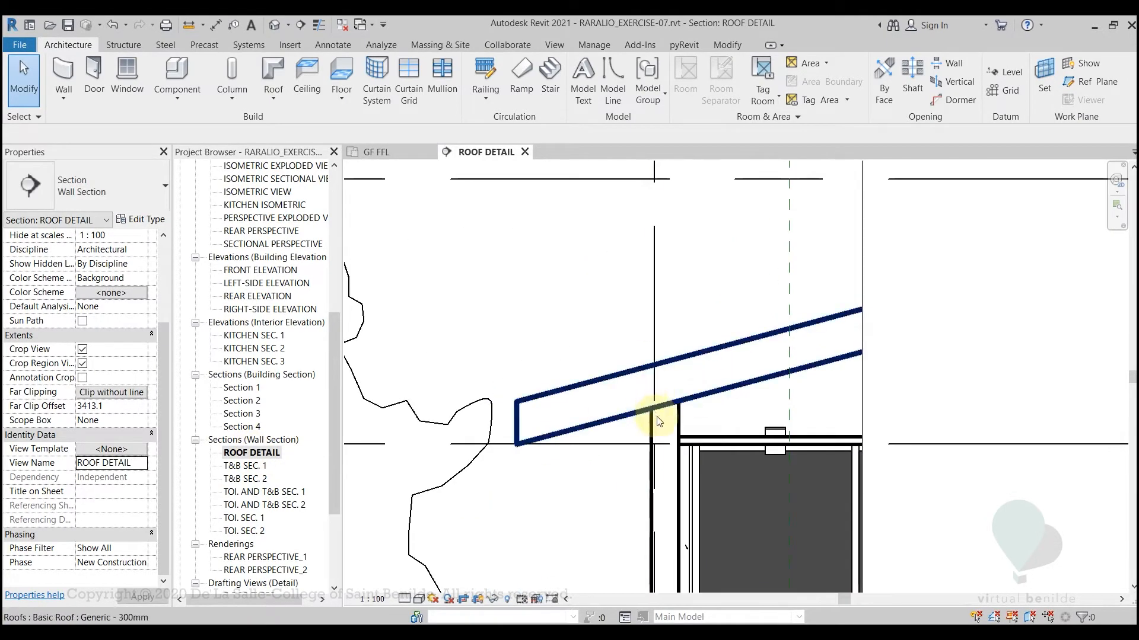
pyautogui.scroll(-5, 658, 421)
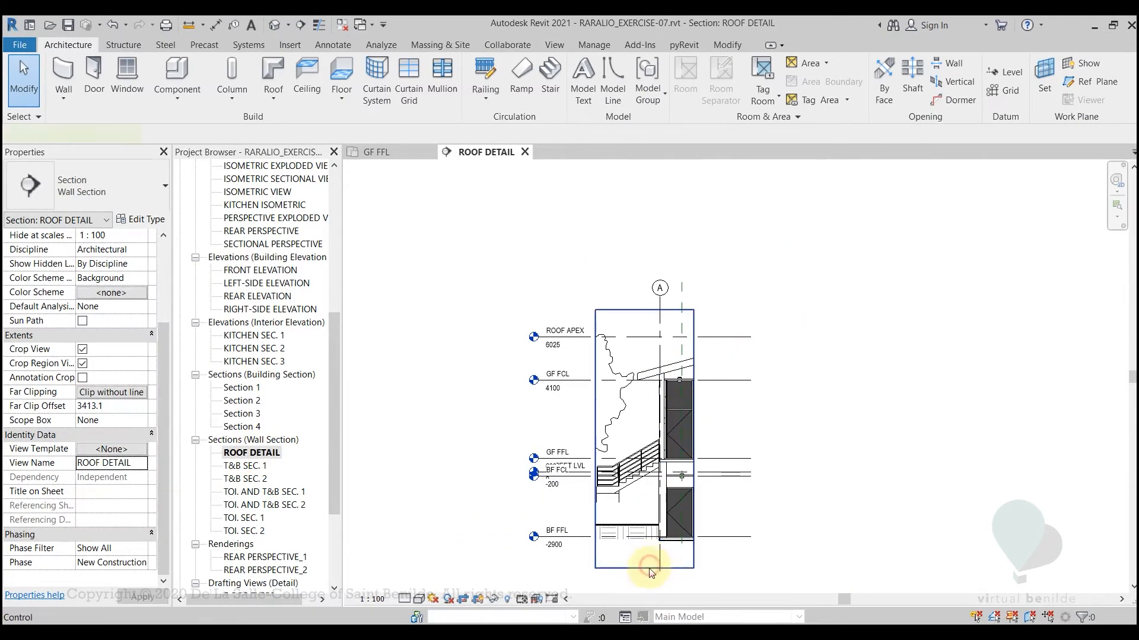
# Shrink the ROOF DETAIL crop region's upper, lower and exterior-side edges to frame the roof eave and the top of the exterior wall
pyautogui.click(650, 569)
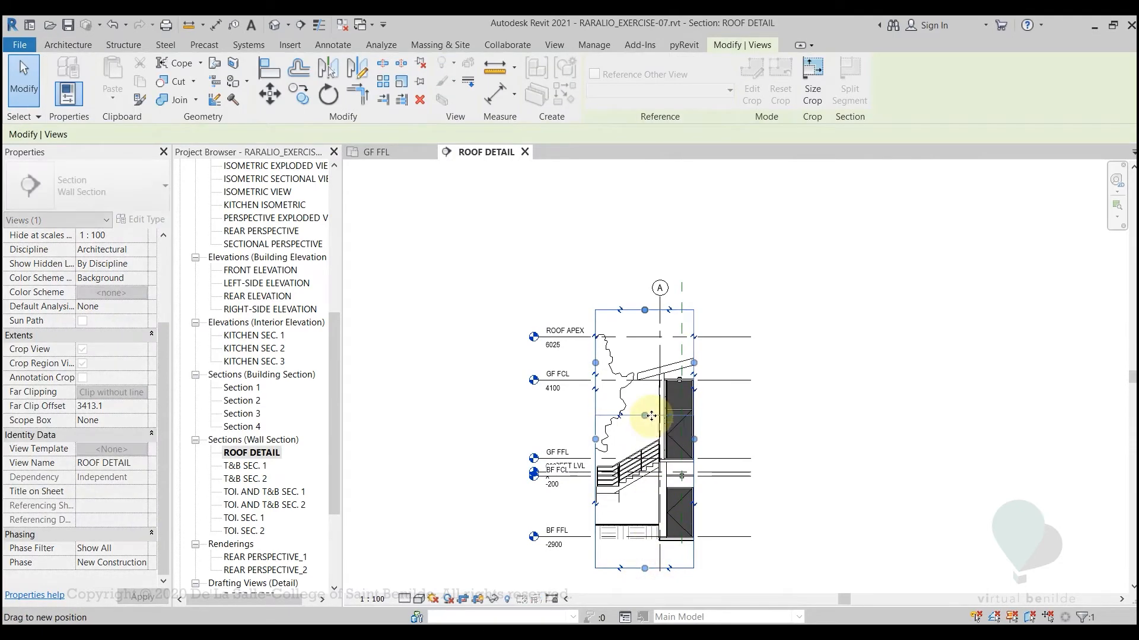
pyautogui.moveTo(651, 416); pyautogui.dragTo(651, 415)
pyautogui.scroll(5, 527, 369)
pyautogui.moveTo(524, 370); pyautogui.dragTo(583, 372)
pyautogui.moveTo(667, 249); pyautogui.dragTo(672, 336)
pyautogui.moveTo(667, 492); pyautogui.dragTo(667, 522)
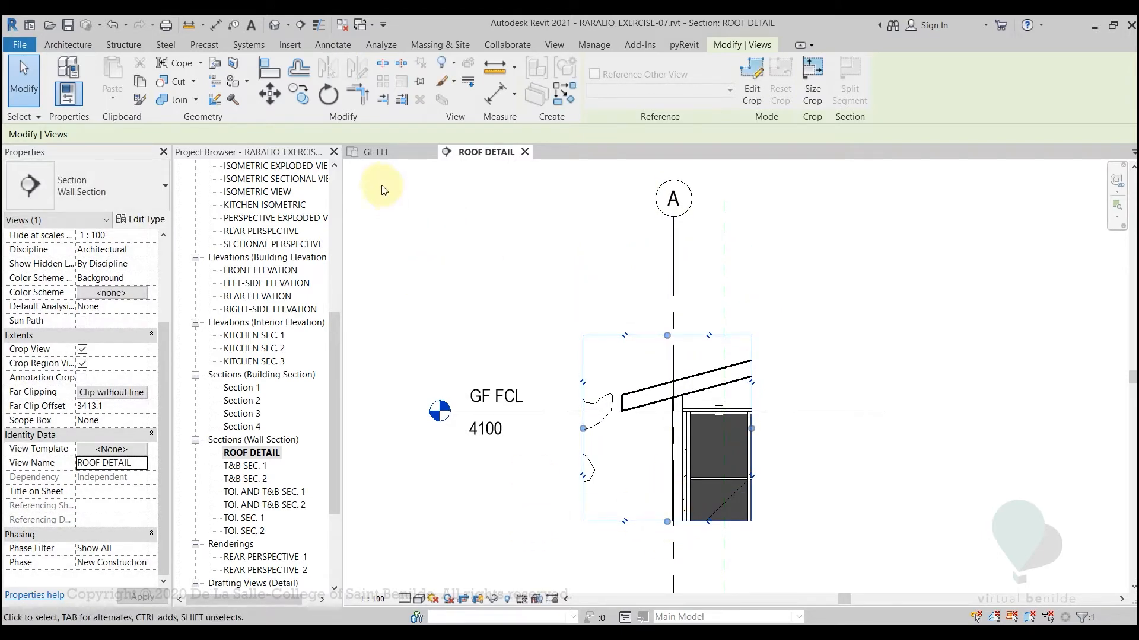
# On the GF FFL plan, shorten the ROOF DETAIL section's view depth to a far clip offset of about 285 mm
pyautogui.click(380, 153)
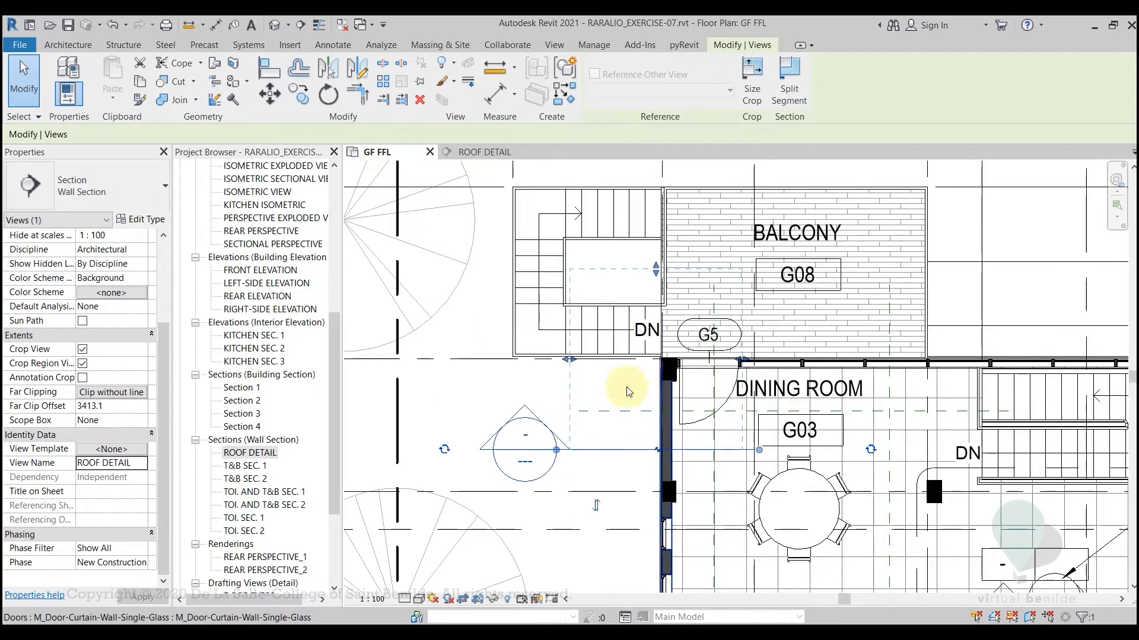
pyautogui.moveTo(655, 269); pyautogui.dragTo(649, 394)
pyautogui.scroll(2, 709, 365)
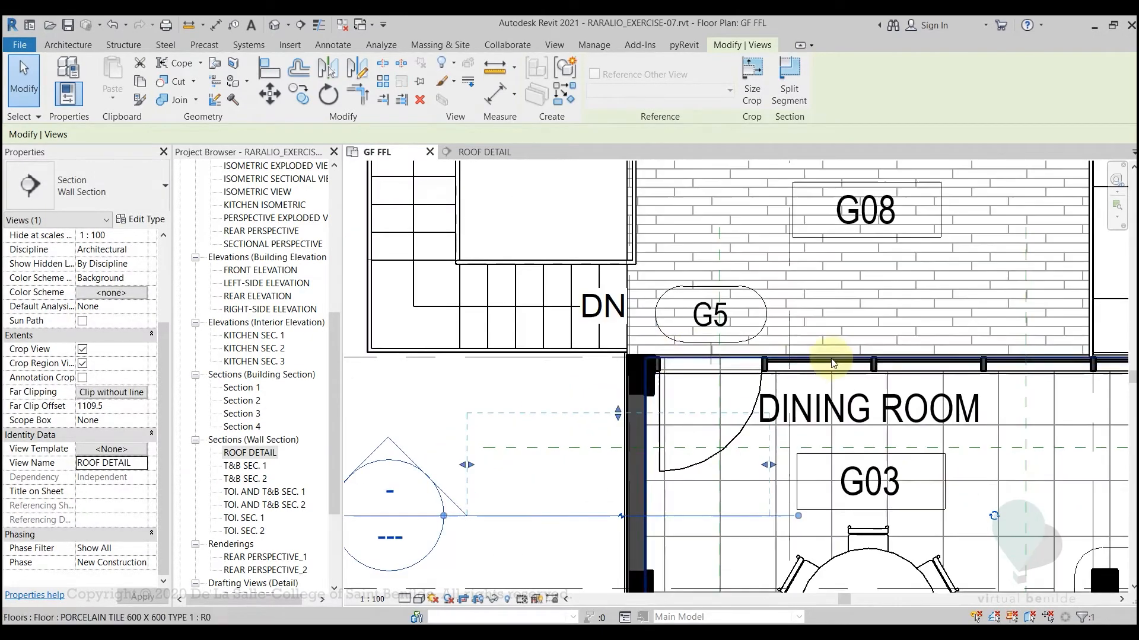
pyautogui.moveTo(618, 414); pyautogui.dragTo(618, 490)
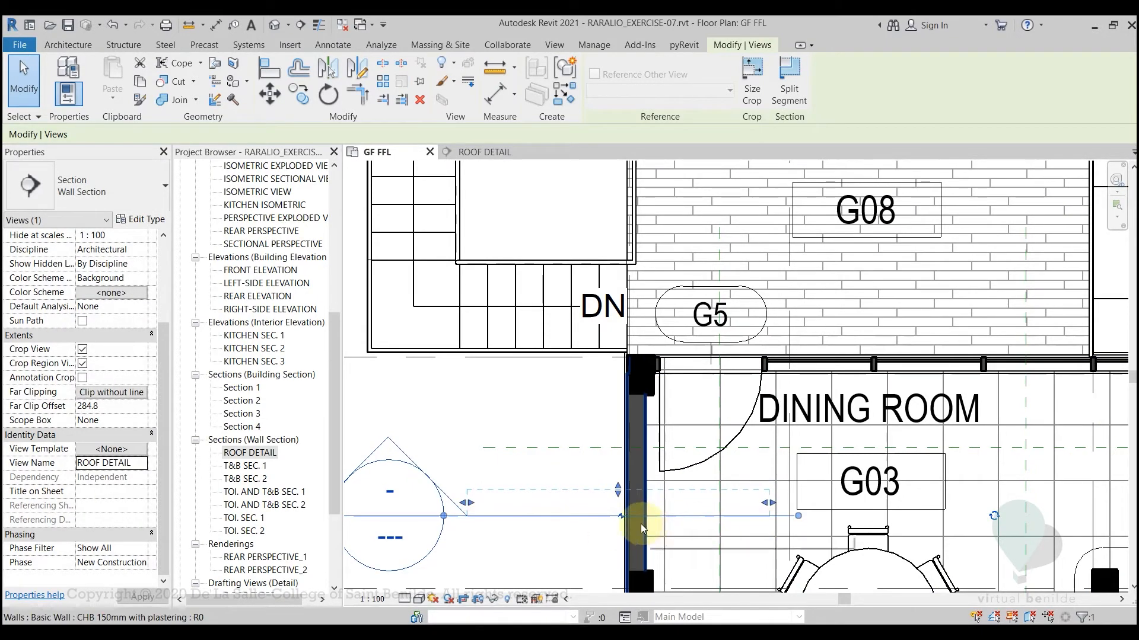
pyautogui.press('Escape')
# Open the GF FCL floor plan and examine where the ROOF DETAIL section line cuts through the roof edge
pyautogui.scroll(10, 330, 353)
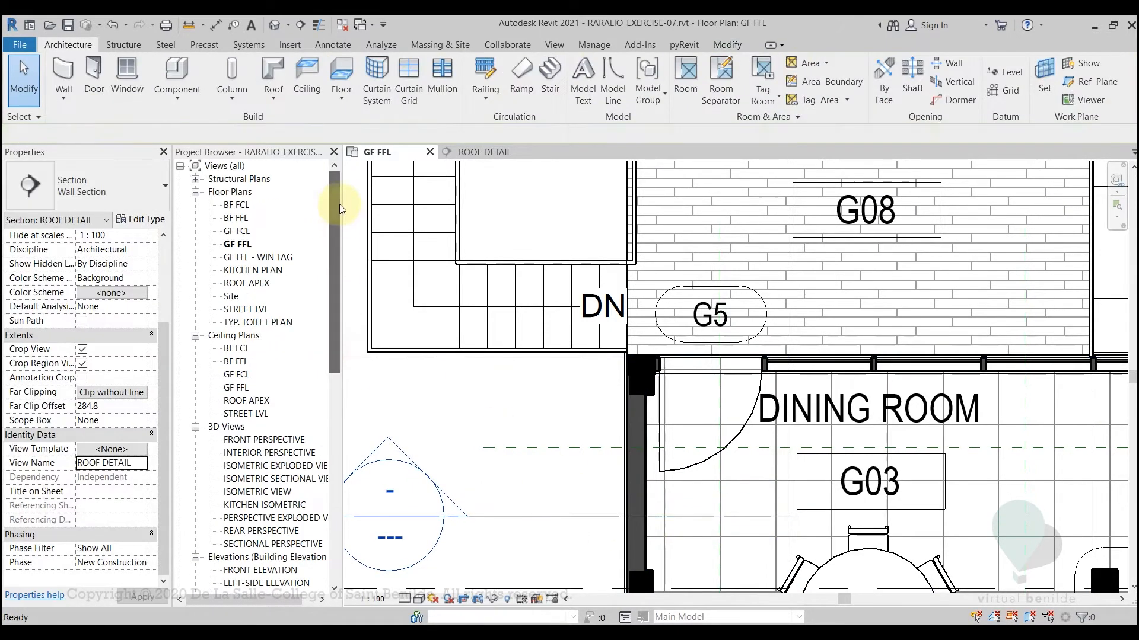
pyautogui.click(244, 231)
pyautogui.doubleClick(244, 231)
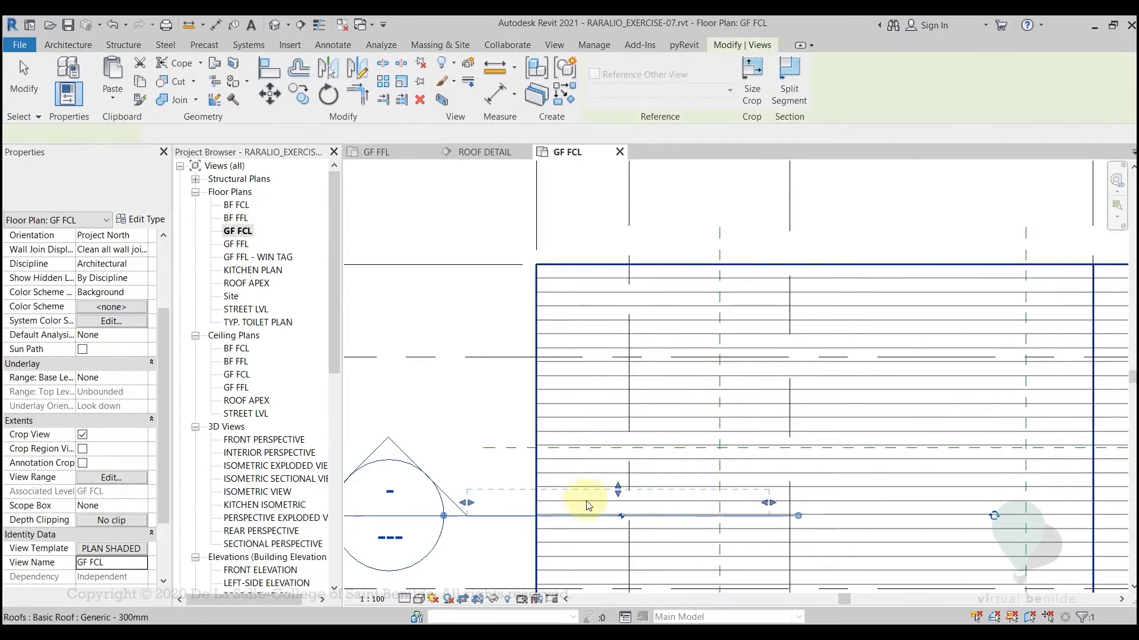
pyautogui.scroll(-4, 581, 501)
pyautogui.moveTo(539, 533); pyautogui.dragTo(581, 448, button='middle')
pyautogui.scroll(4, 589, 444)
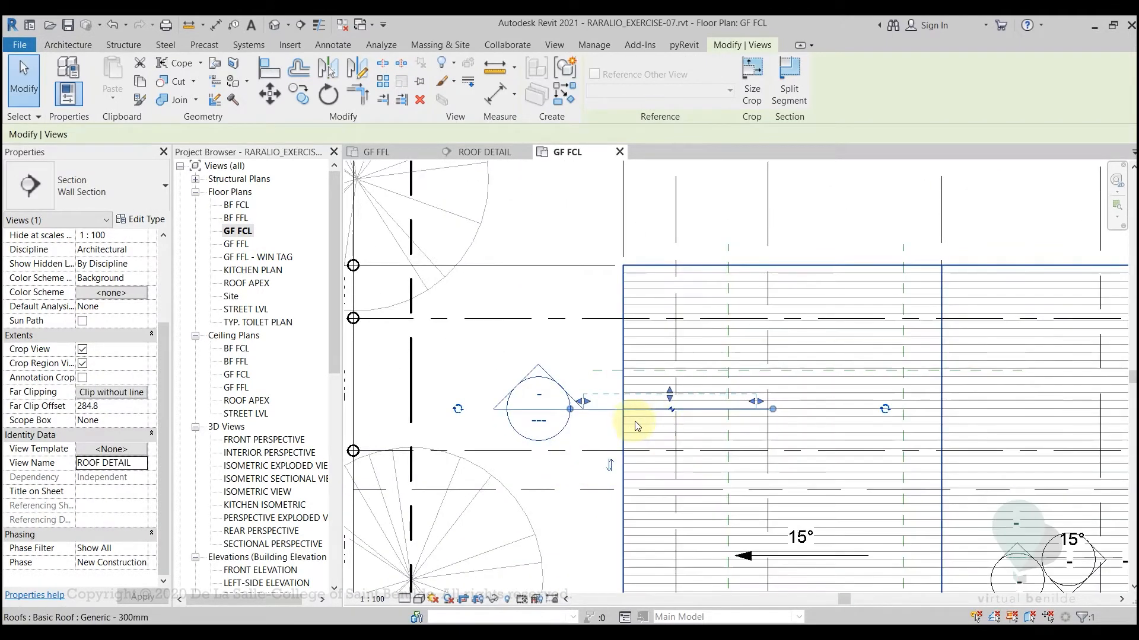
pyautogui.scroll(-3, 593, 446)
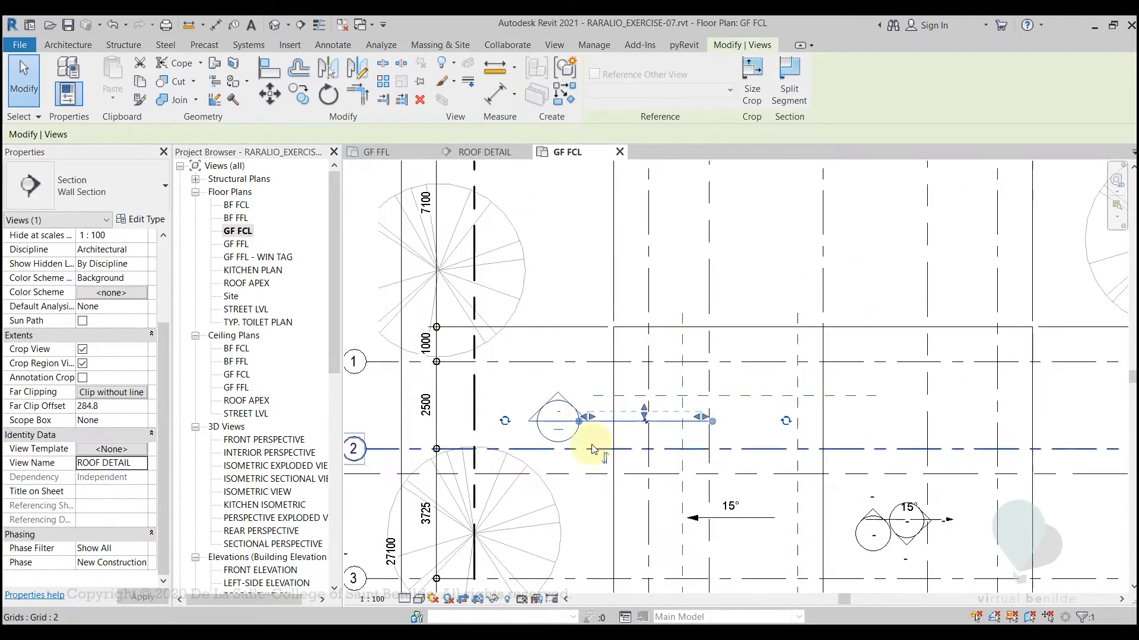
# Return to the ROOF DETAIL section view and set its scale to 1:20
pyautogui.click(469, 154)
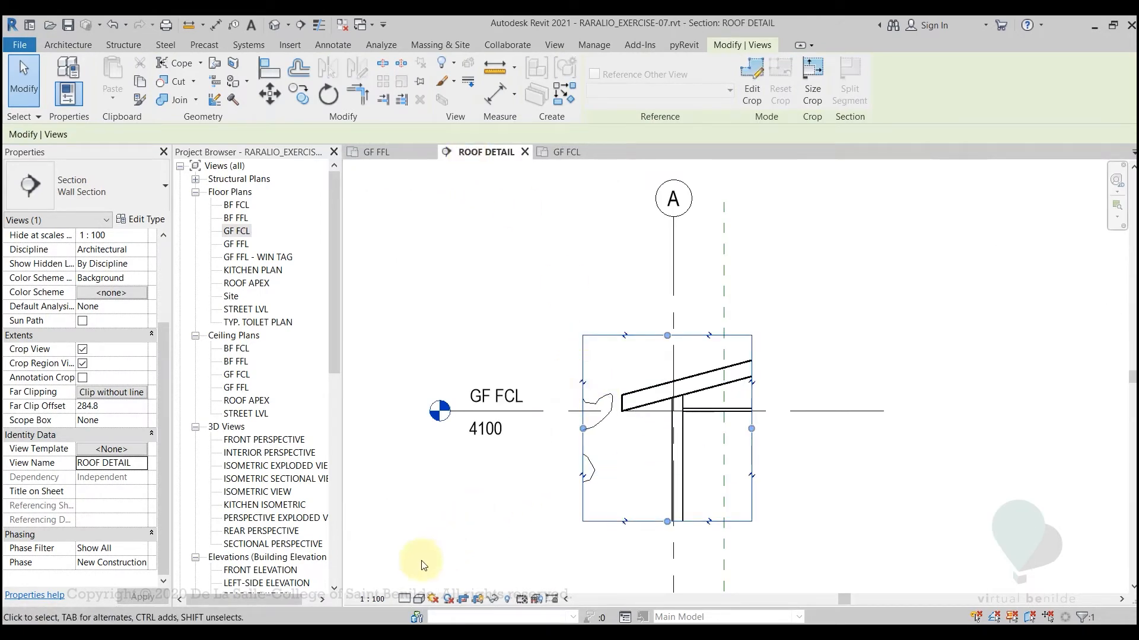
pyautogui.click(371, 601)
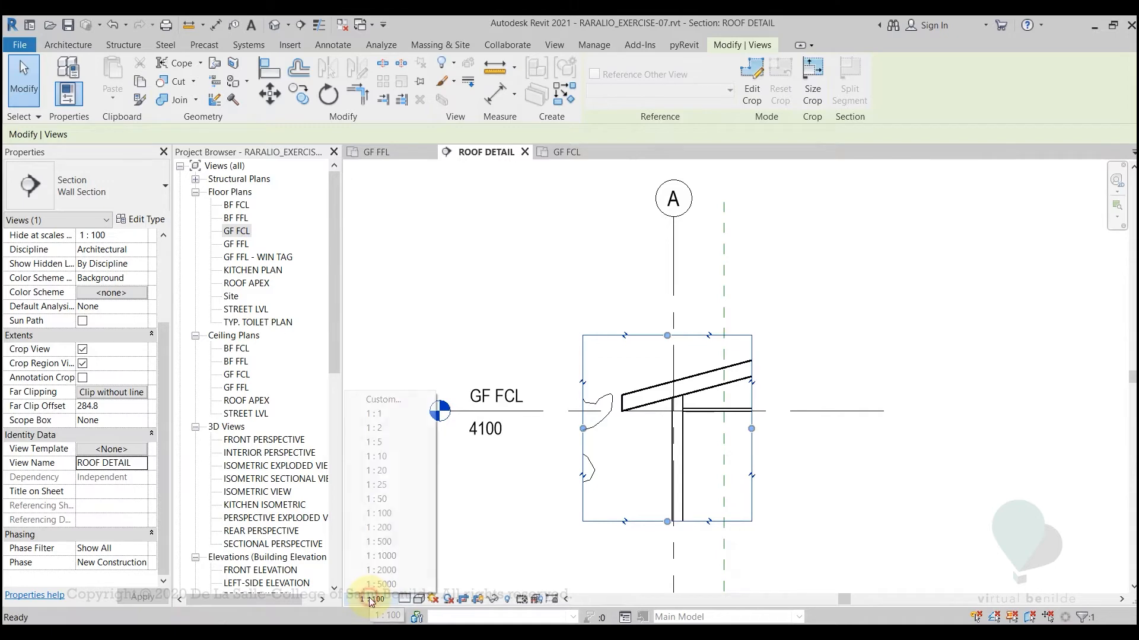
pyautogui.click(380, 471)
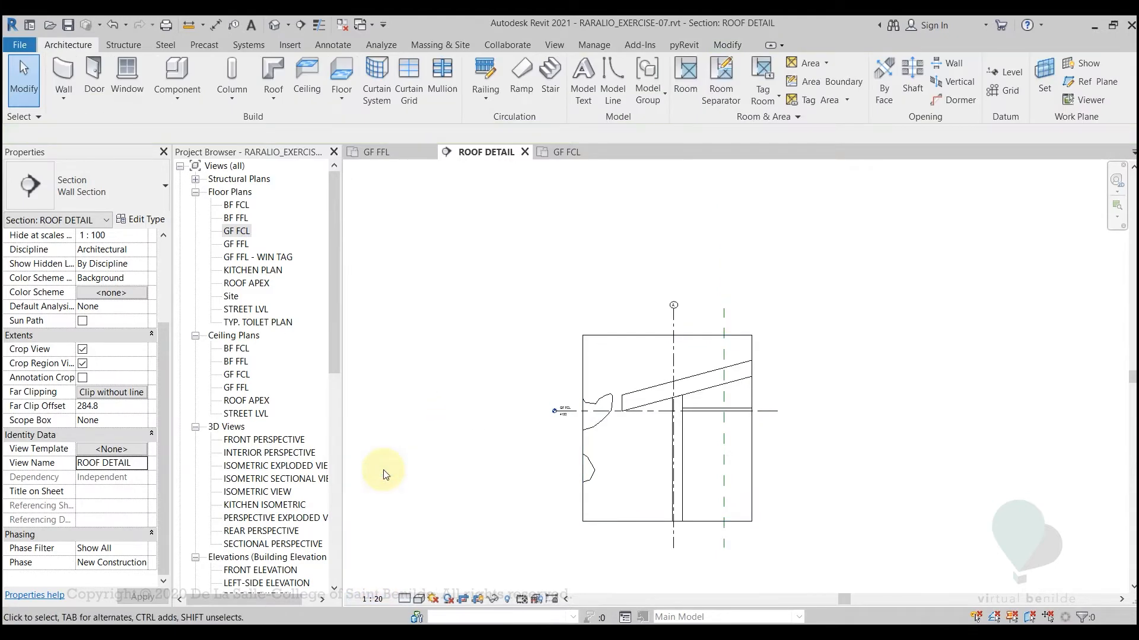
# Hide the tree element beside the eave in the ROOF DETAIL view
pyautogui.scroll(3, 599, 409)
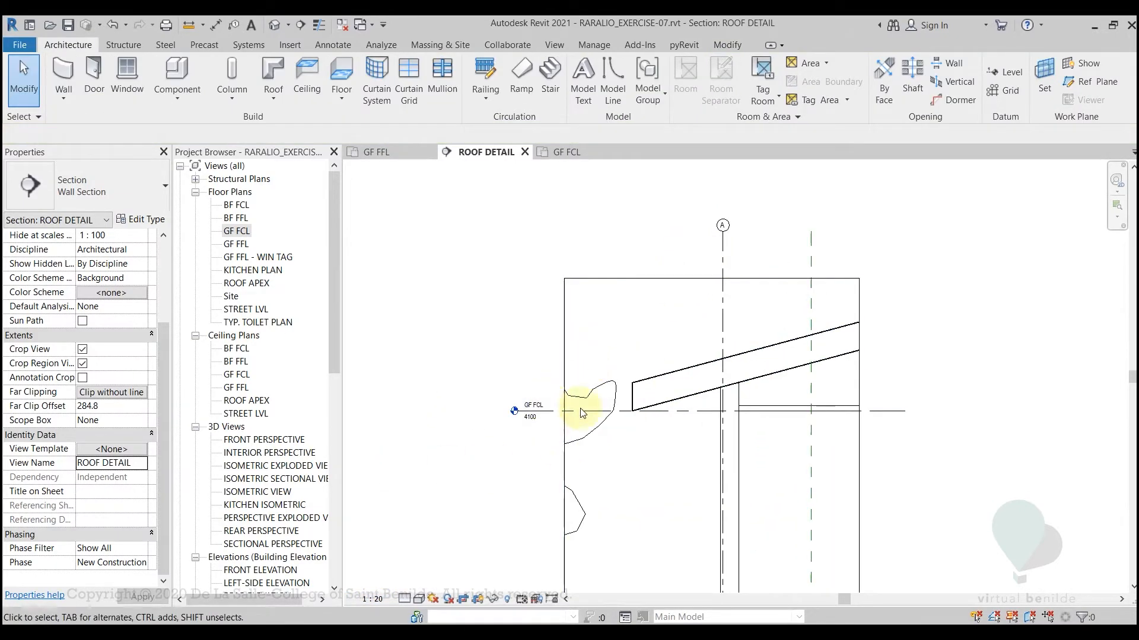
pyautogui.click(590, 442)
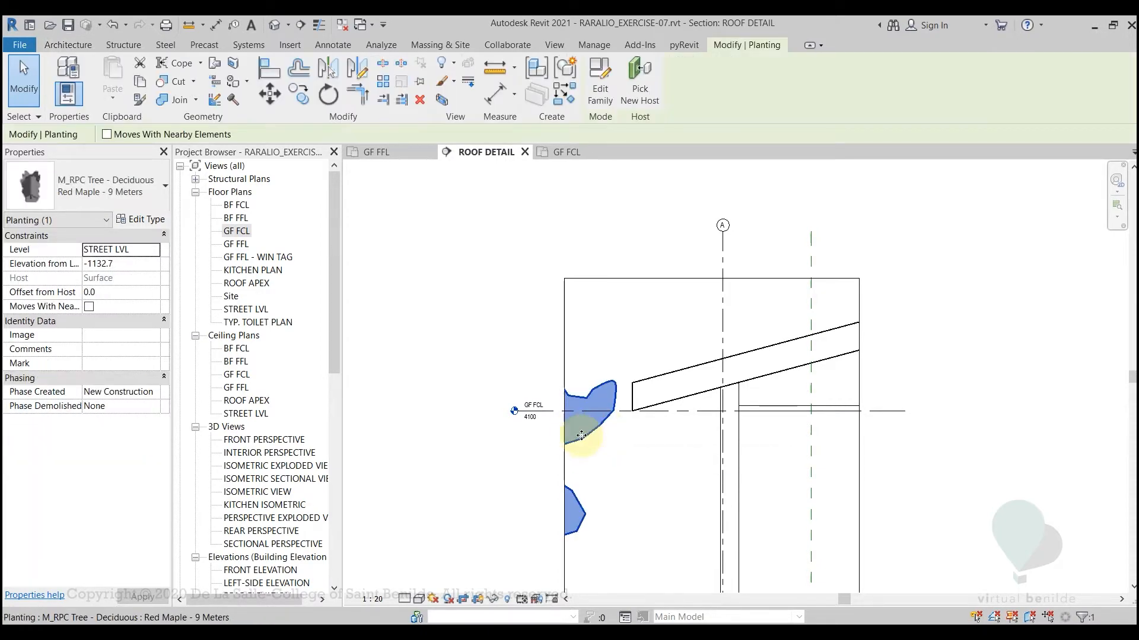
pyautogui.rightClick(582, 436)
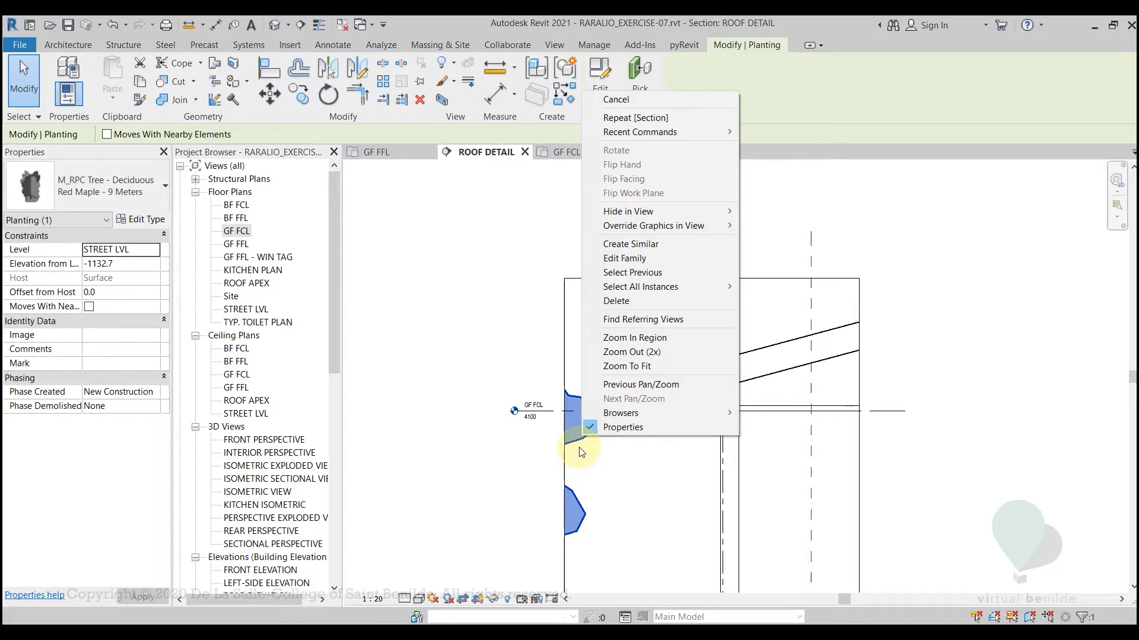
pyautogui.moveTo(675, 214)
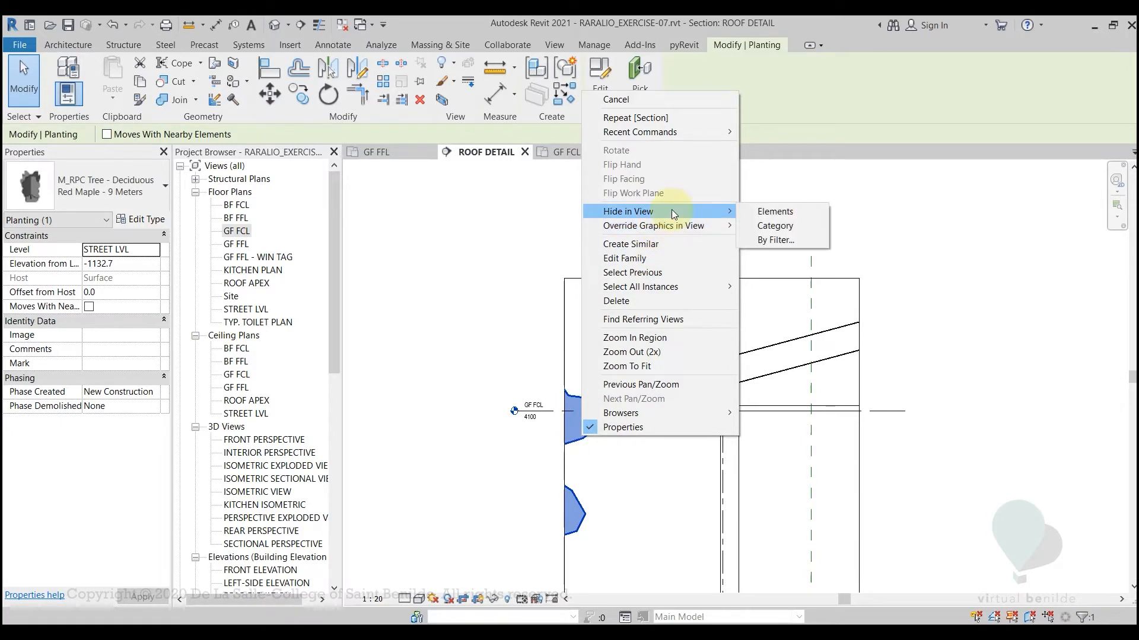
pyautogui.click(774, 212)
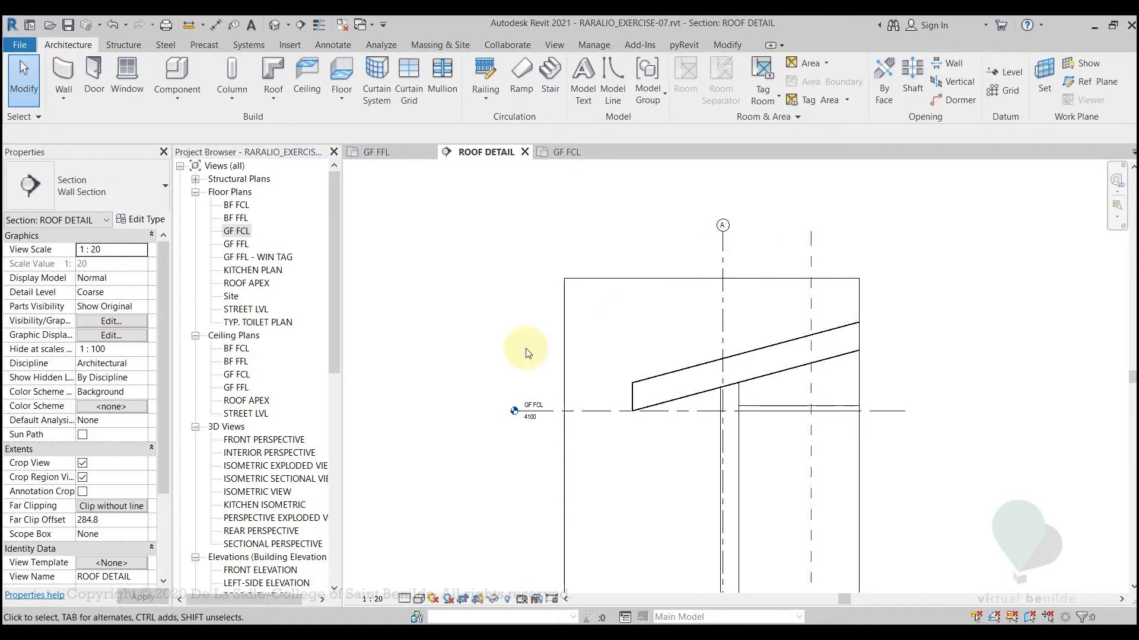
# Tighten the crop region's exterior-side, upper and lower edges around the eave and hide the crop region boundary
pyautogui.click(564, 356)
pyautogui.moveTo(564, 441); pyautogui.dragTo(587, 442)
pyautogui.moveTo(724, 279); pyautogui.dragTo(725, 291)
pyautogui.moveTo(775, 443); pyautogui.dragTo(782, 325, button='middle')
pyautogui.scroll(-1, 783, 324)
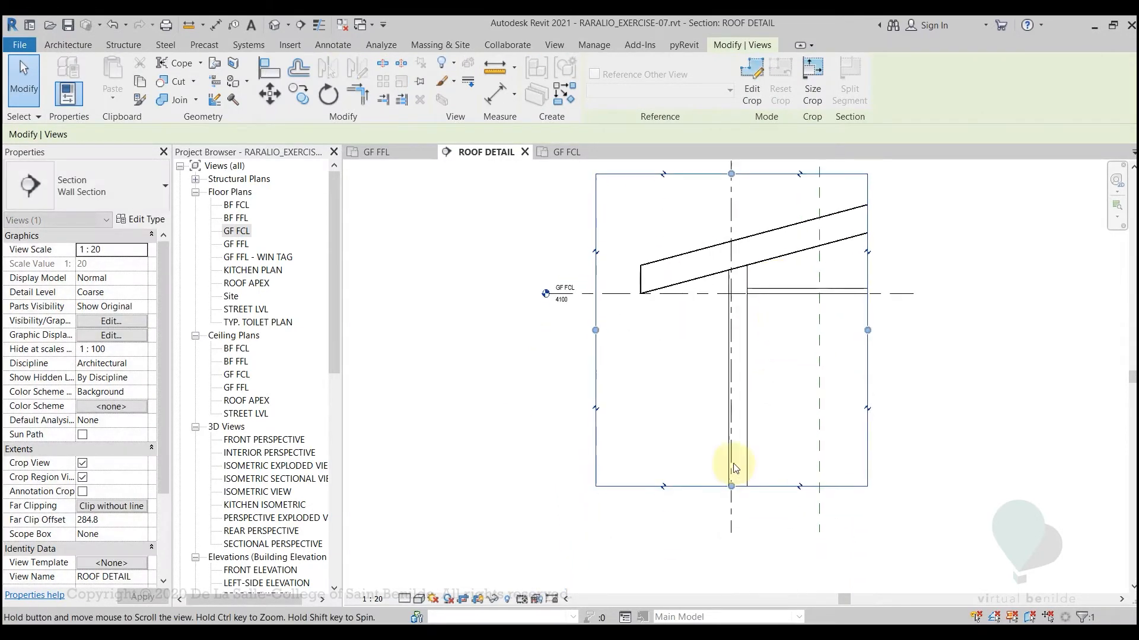
pyautogui.moveTo(738, 464); pyautogui.dragTo(745, 445)
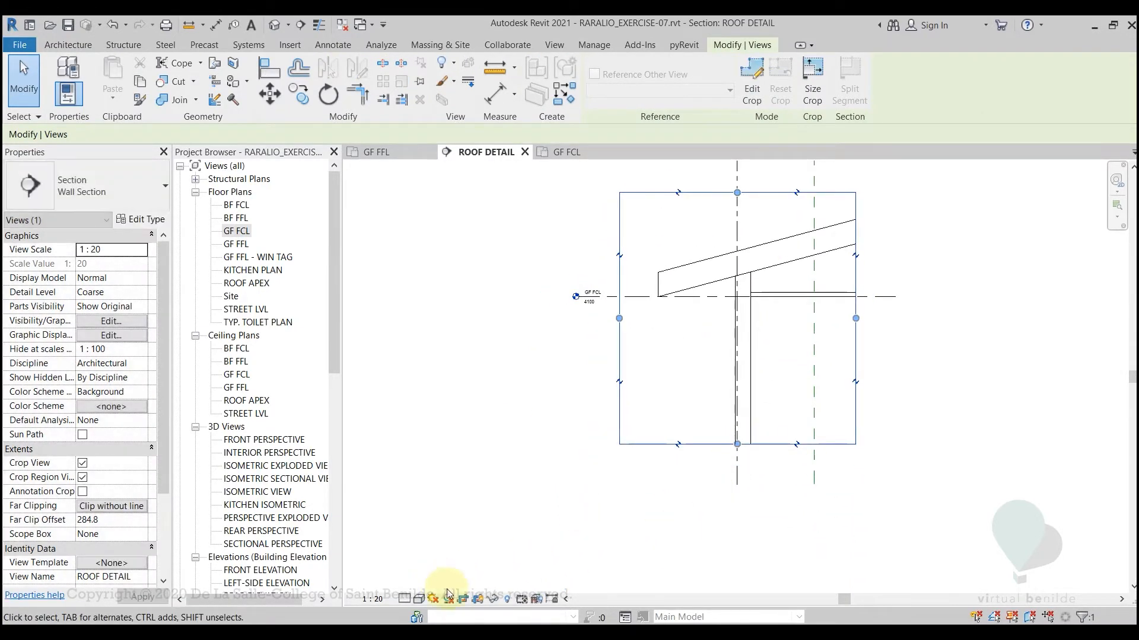
pyautogui.click(478, 599)
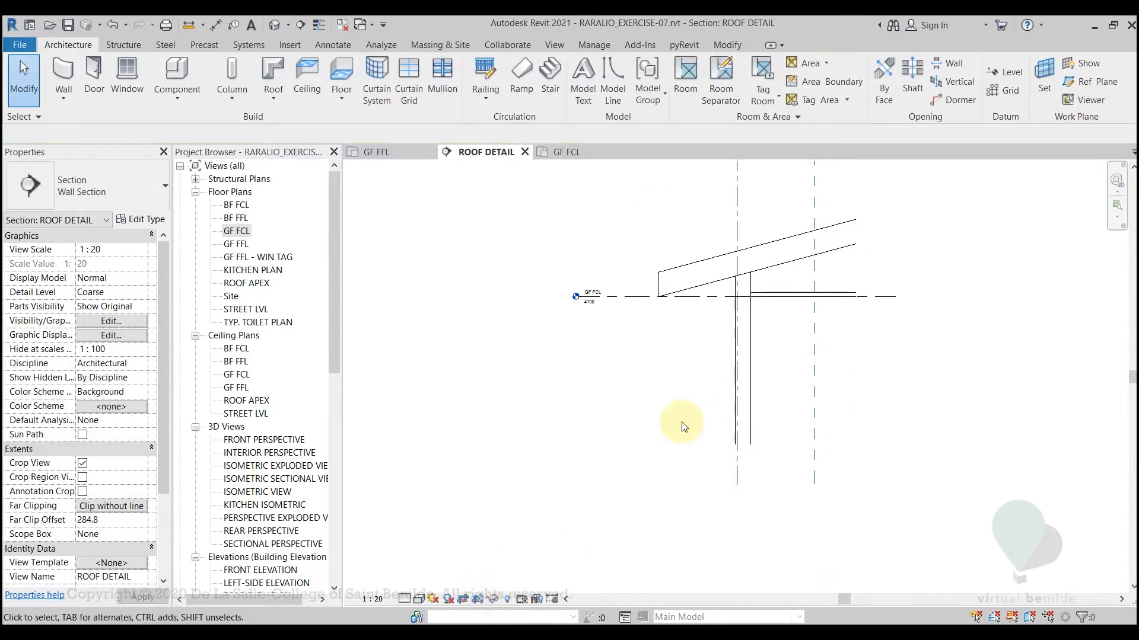
# Set the ROOF DETAIL view's detail level to Fine and check how the wall, ceiling and roof are displayed
pyautogui.scroll(3, 681, 519)
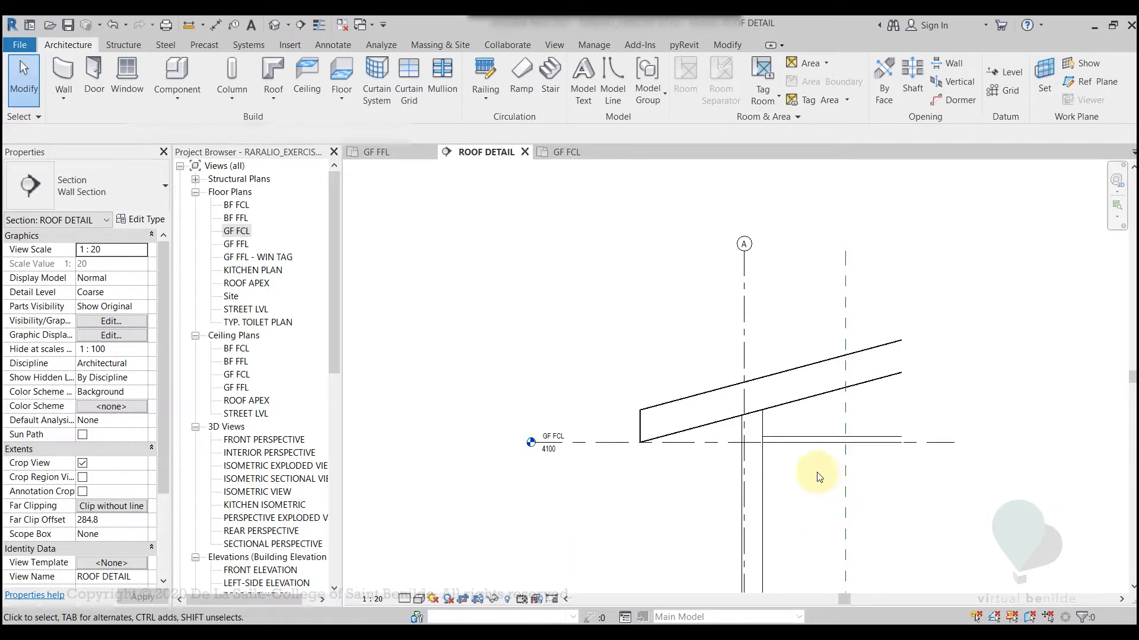
pyautogui.moveTo(819, 476); pyautogui.dragTo(741, 413, button='middle')
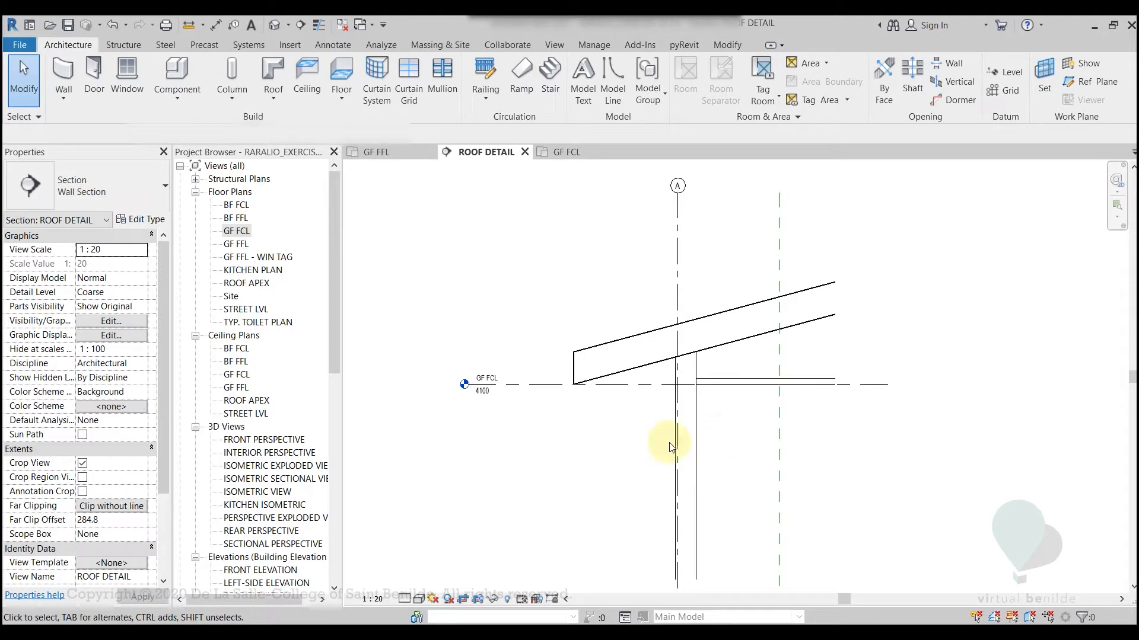
pyautogui.click(406, 603)
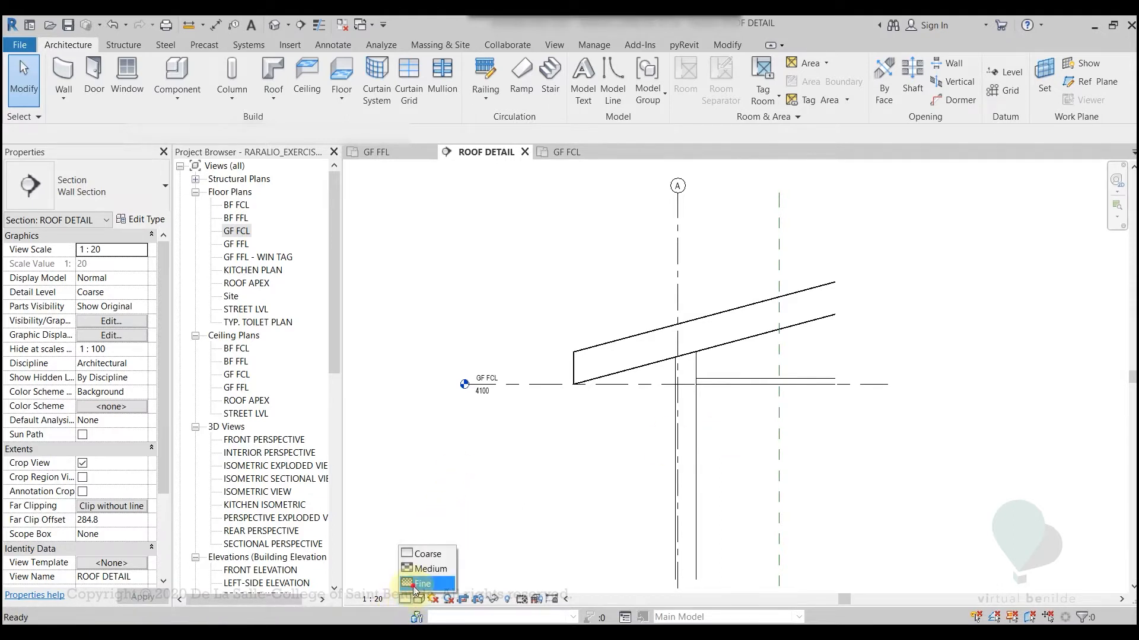
pyautogui.click(422, 583)
pyautogui.scroll(4, 704, 359)
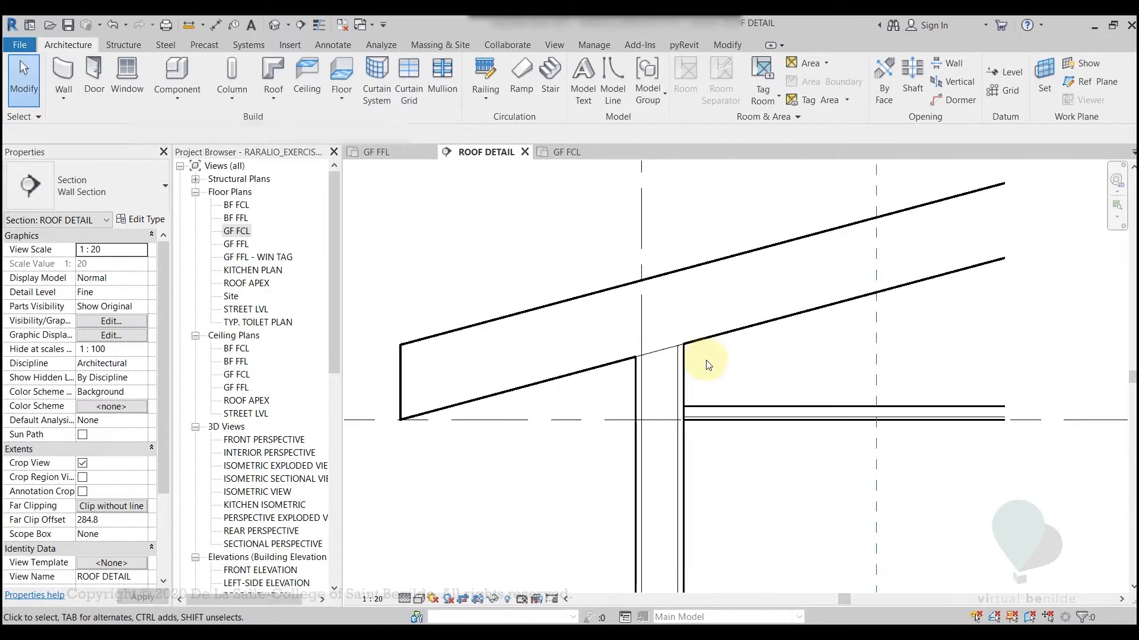
pyautogui.scroll(-4, 739, 434)
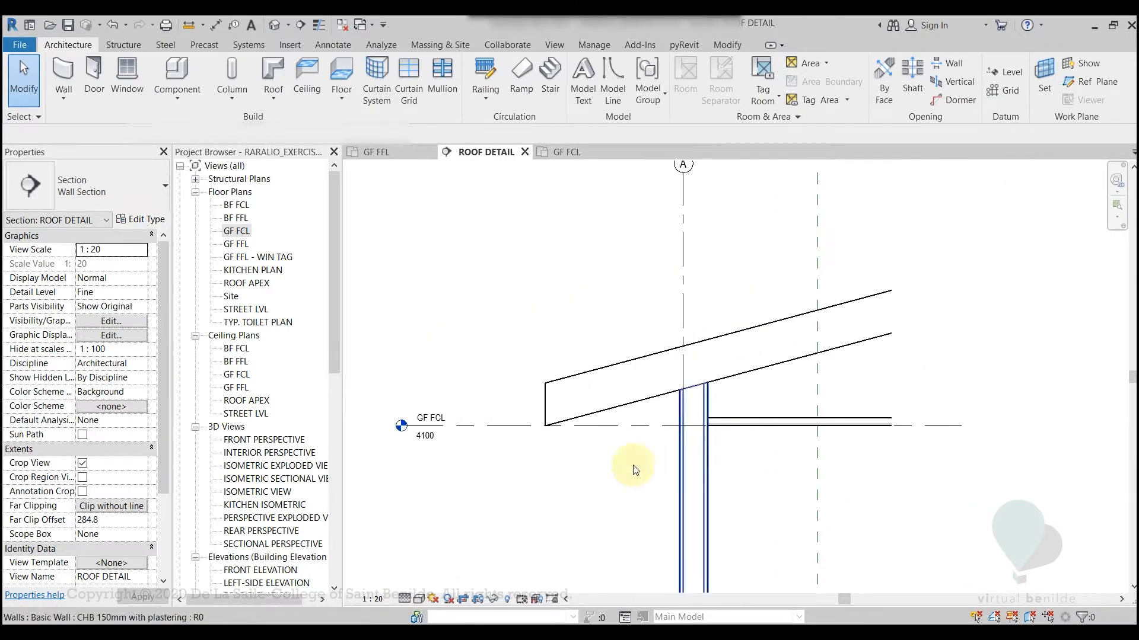
pyautogui.moveTo(533, 477); pyautogui.dragTo(561, 332, button='middle')
pyautogui.scroll(-1, 561, 332)
pyautogui.moveTo(567, 371); pyautogui.dragTo(531, 440, button='middle')
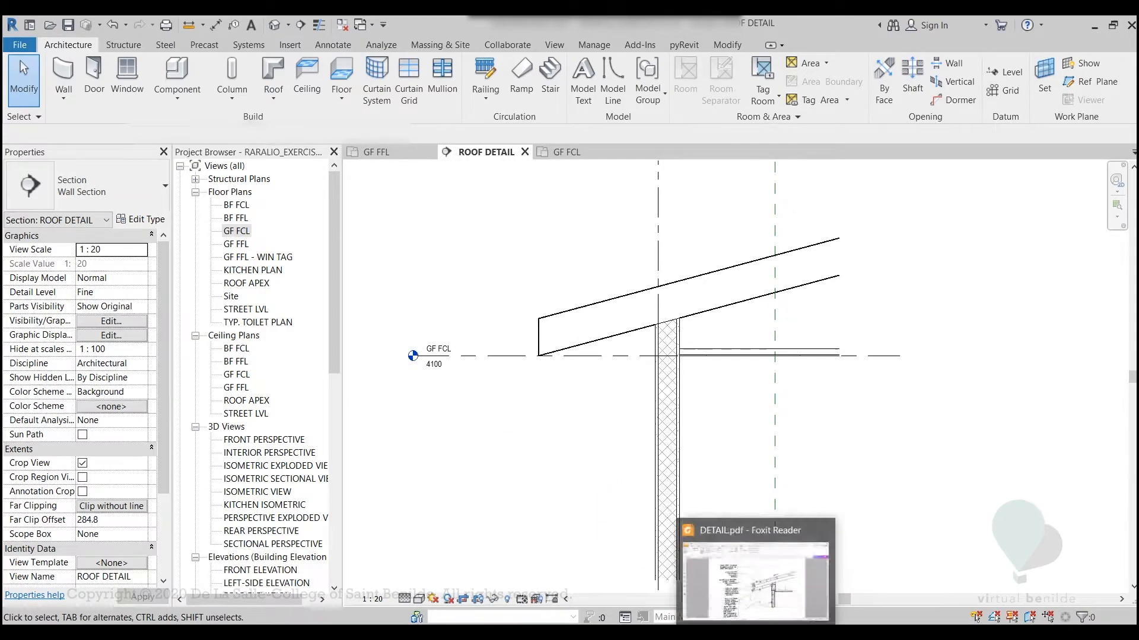
# Switch to DETAIL.pdf in Foxit Reader to review the hand-drawn eave detail, and return to the Revit section for comparison
pyautogui.click(746, 607)
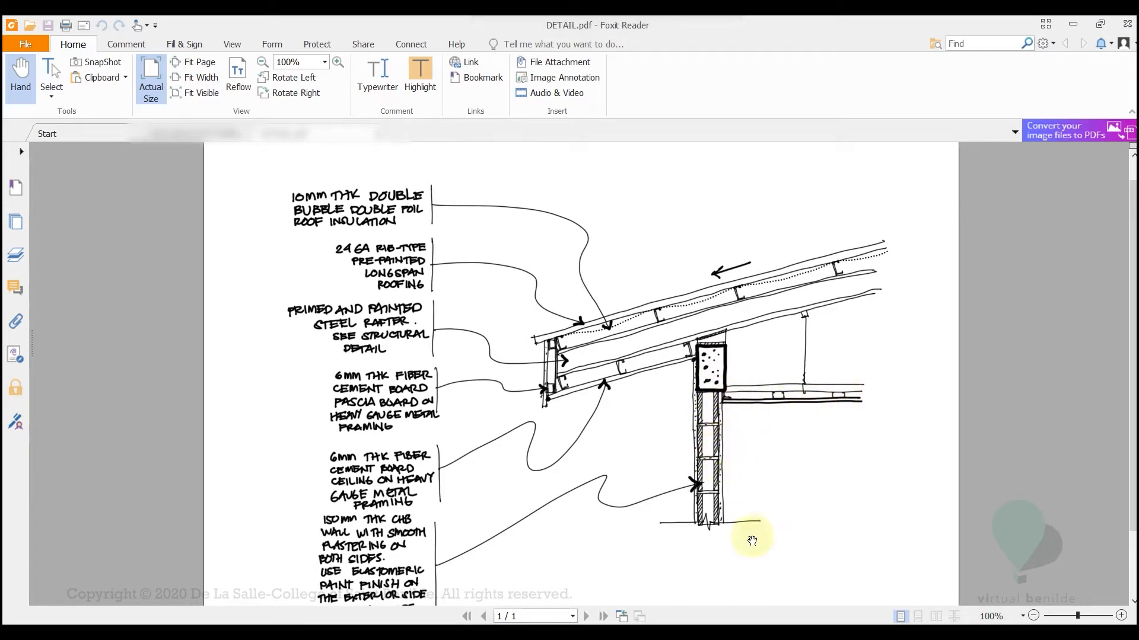
pyautogui.moveTo(793, 633)
pyautogui.click(795, 563)
pyautogui.scroll(3, 667, 336)
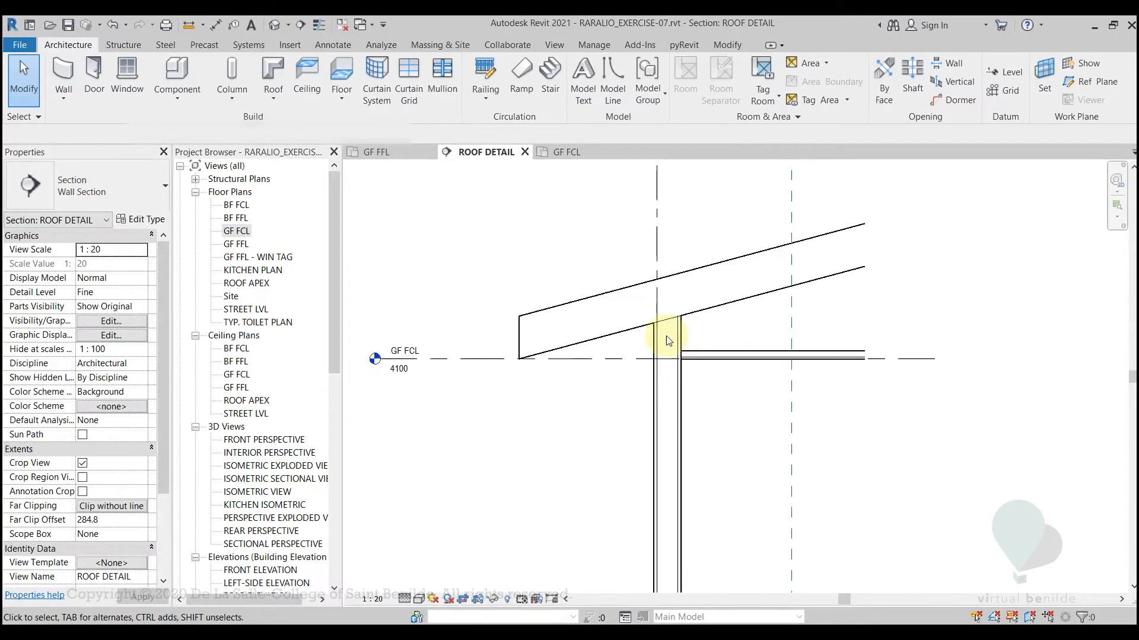
pyautogui.moveTo(711, 386); pyautogui.dragTo(770, 507, button='middle')
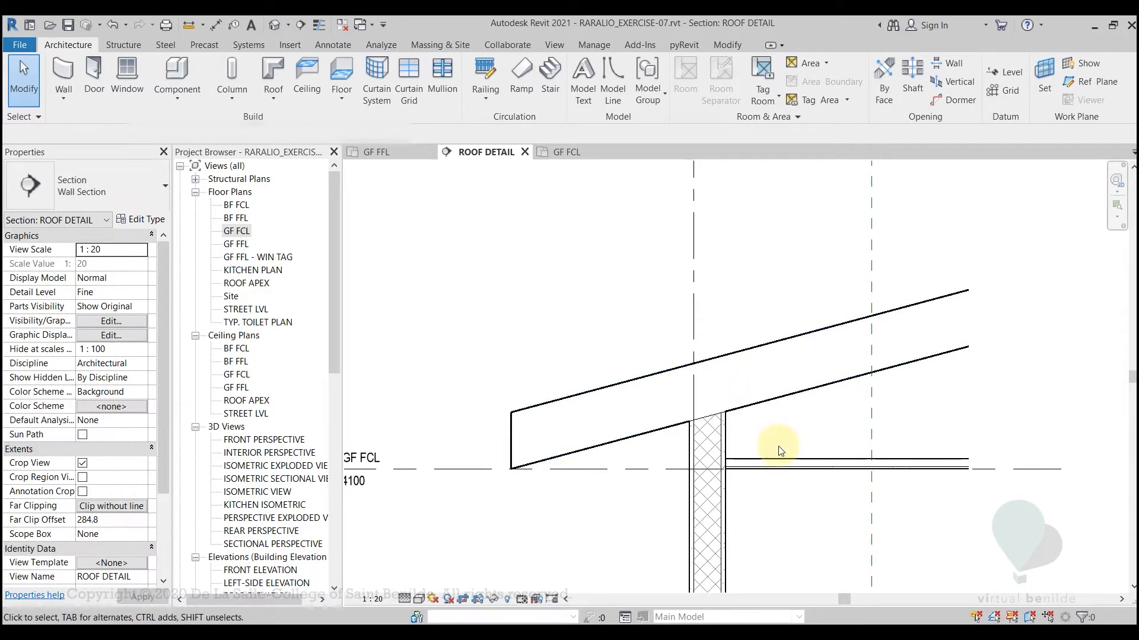
# Select the sloped roof to inspect its type, and compare it with the roof layers and framing in the hand-drawn DETAIL.pdf
pyautogui.click(776, 397)
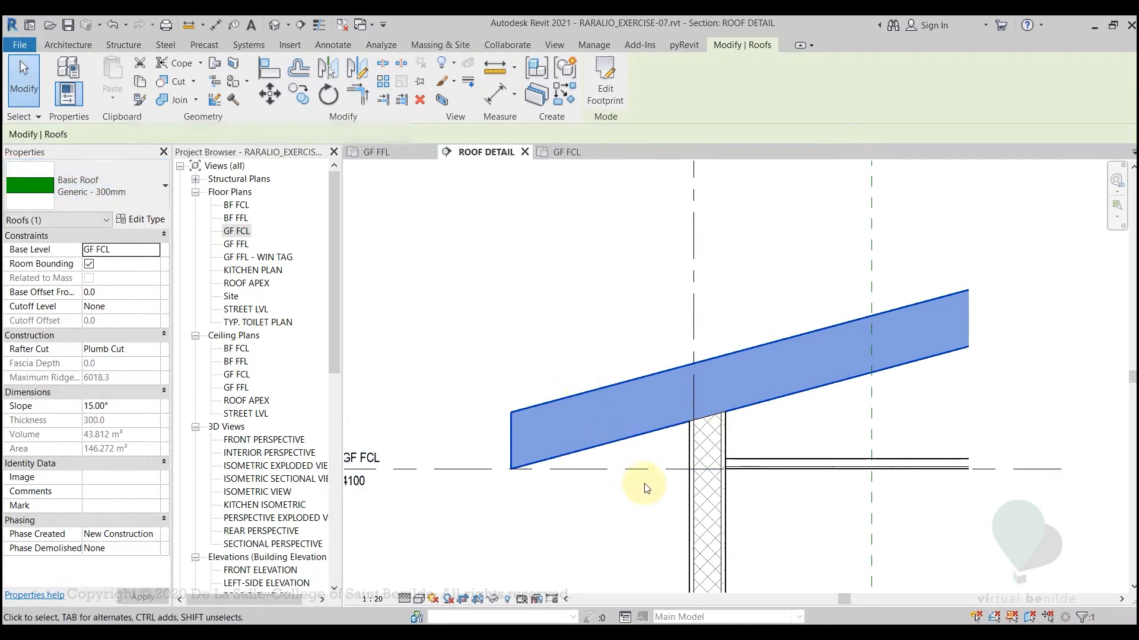
pyautogui.hotkey('alt', 'Tab')
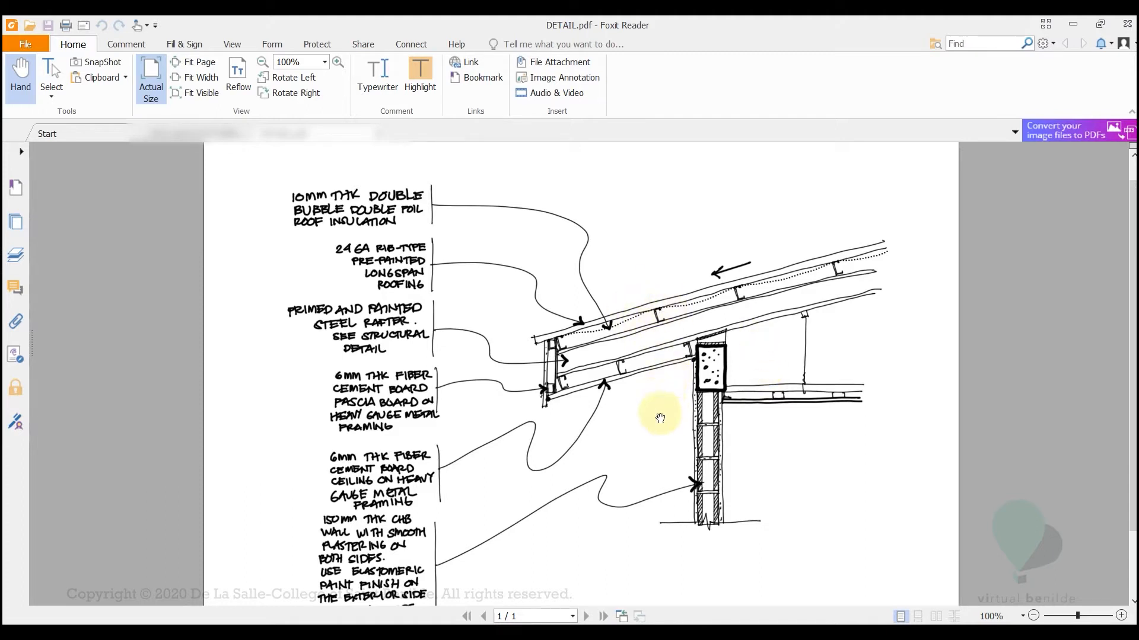
pyautogui.hotkey('alt', 'Tab')
pyautogui.click(762, 432)
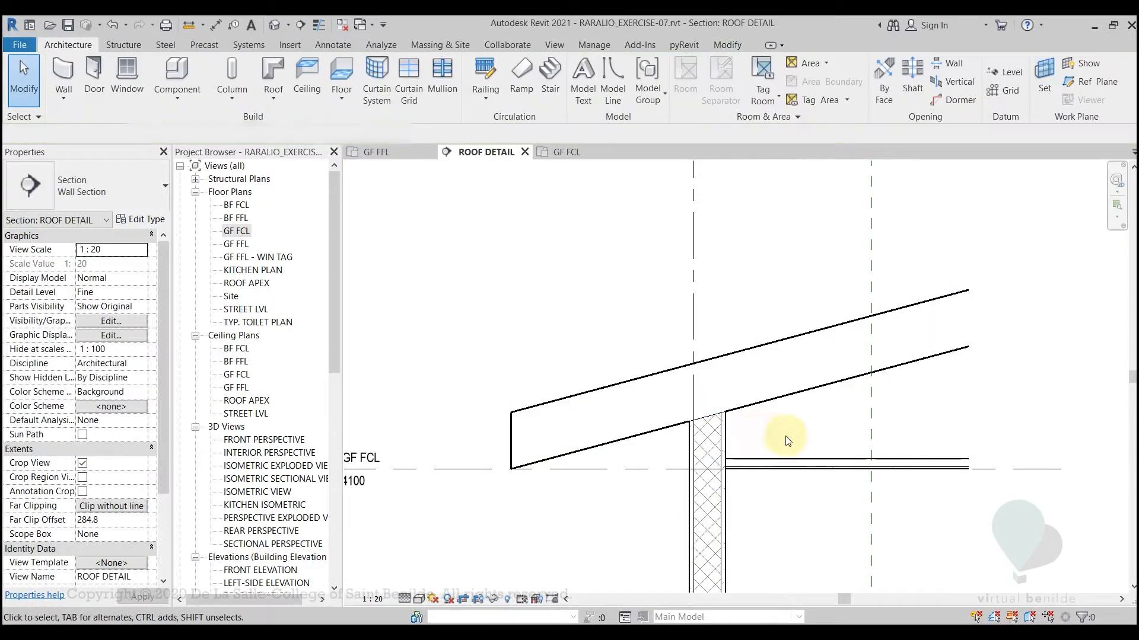
# Select the sloped roof and examine how it meets the wall and ceiling in the ROOF DETAIL section
pyautogui.moveTo(788, 440); pyautogui.dragTo(810, 406, button='middle')
pyautogui.scroll(-1, 808, 405)
pyautogui.moveTo(795, 482); pyautogui.dragTo(724, 432, button='middle')
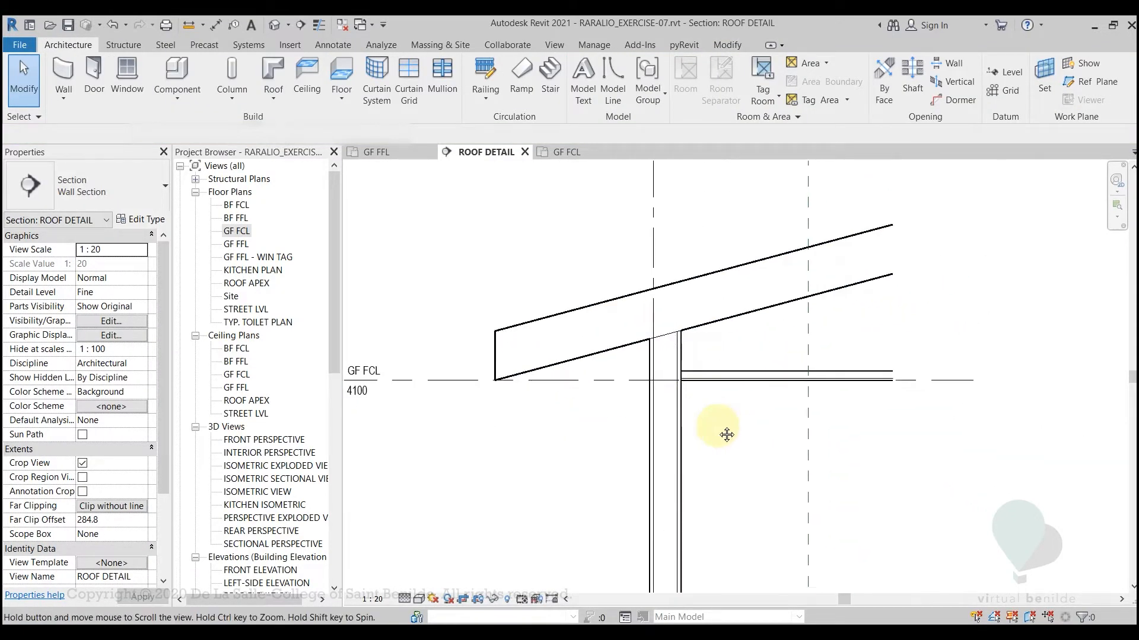
pyautogui.scroll(-1, 725, 433)
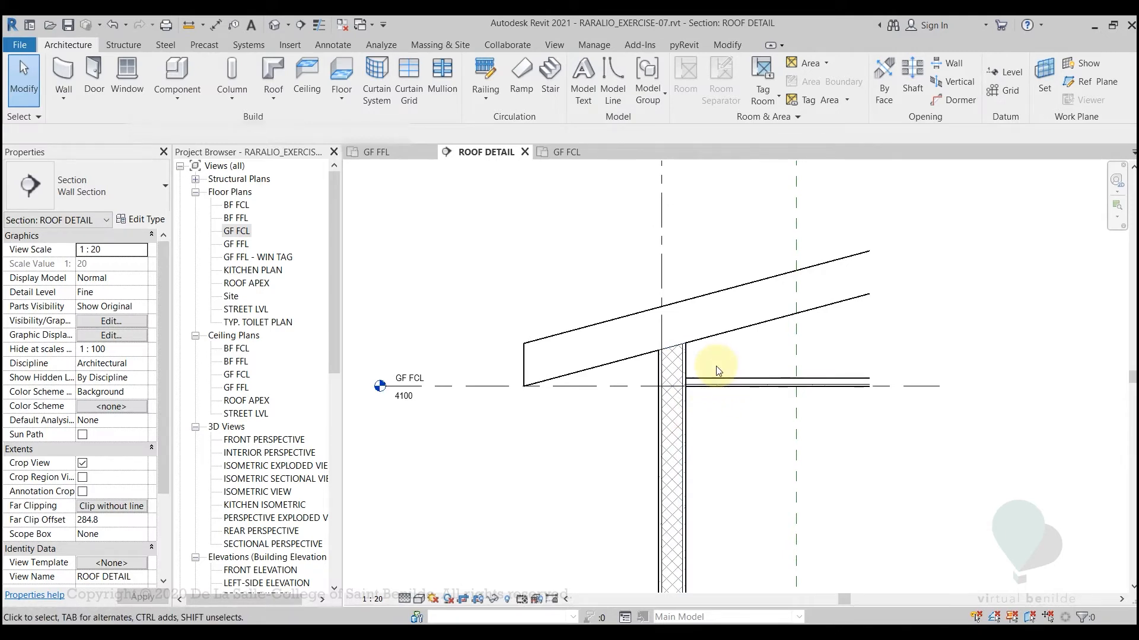
pyautogui.click(726, 335)
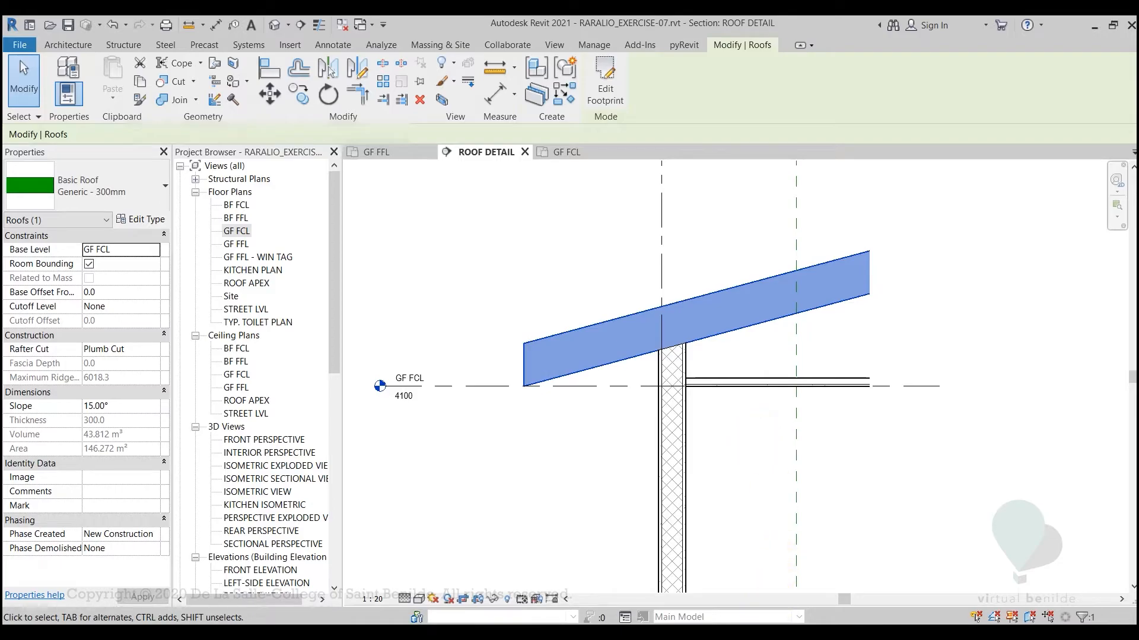
pyautogui.click(764, 637)
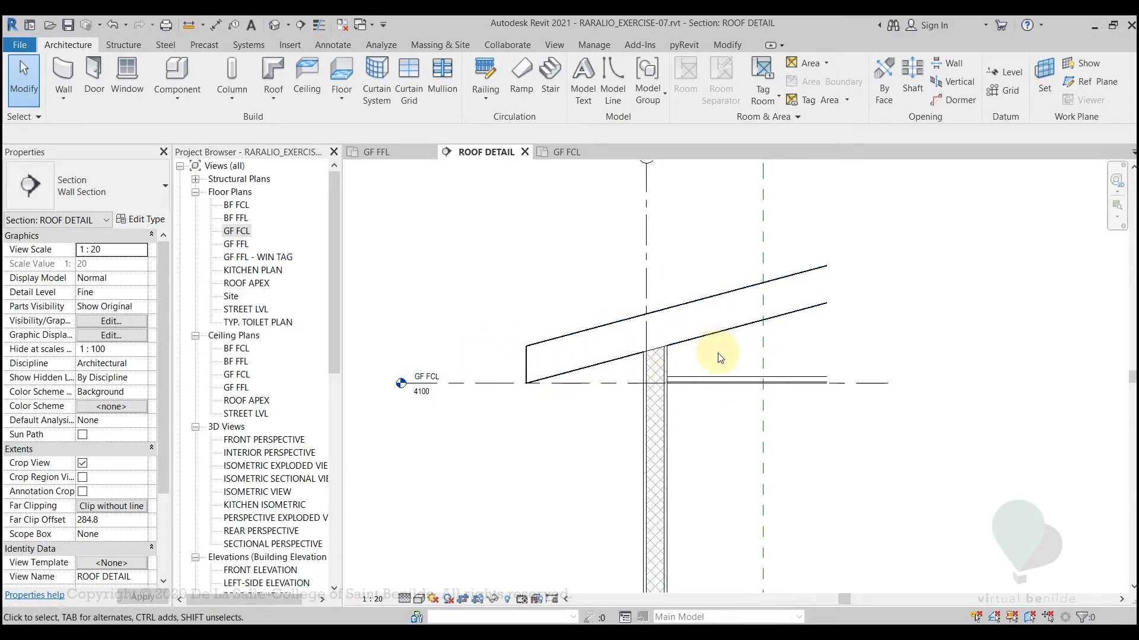
pyautogui.scroll(4, 706, 362)
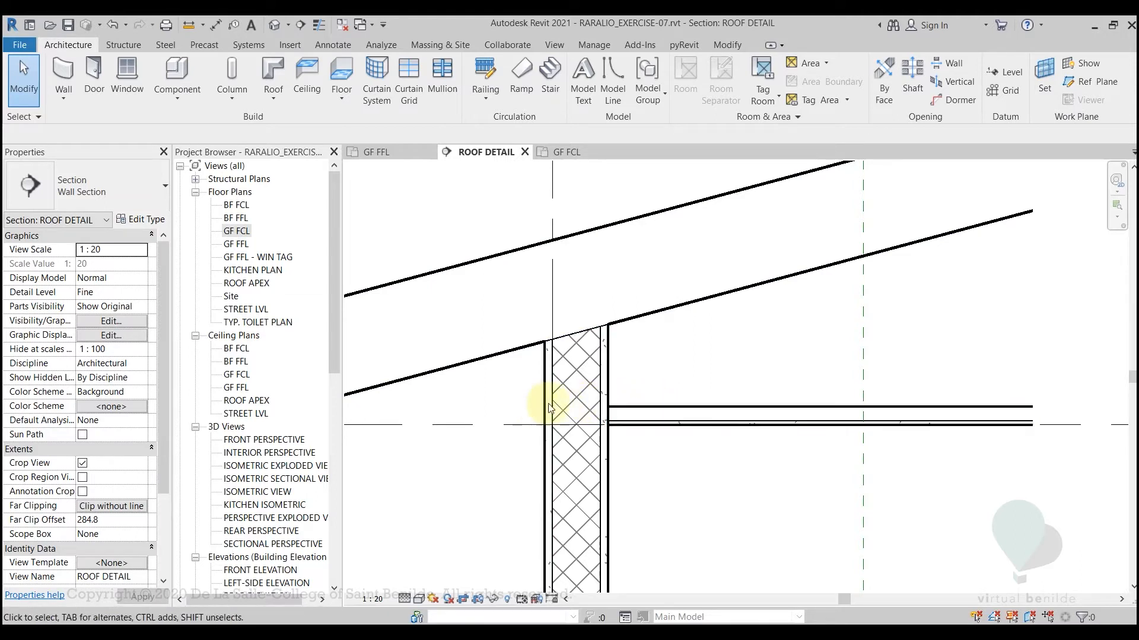
pyautogui.scroll(-2, 596, 341)
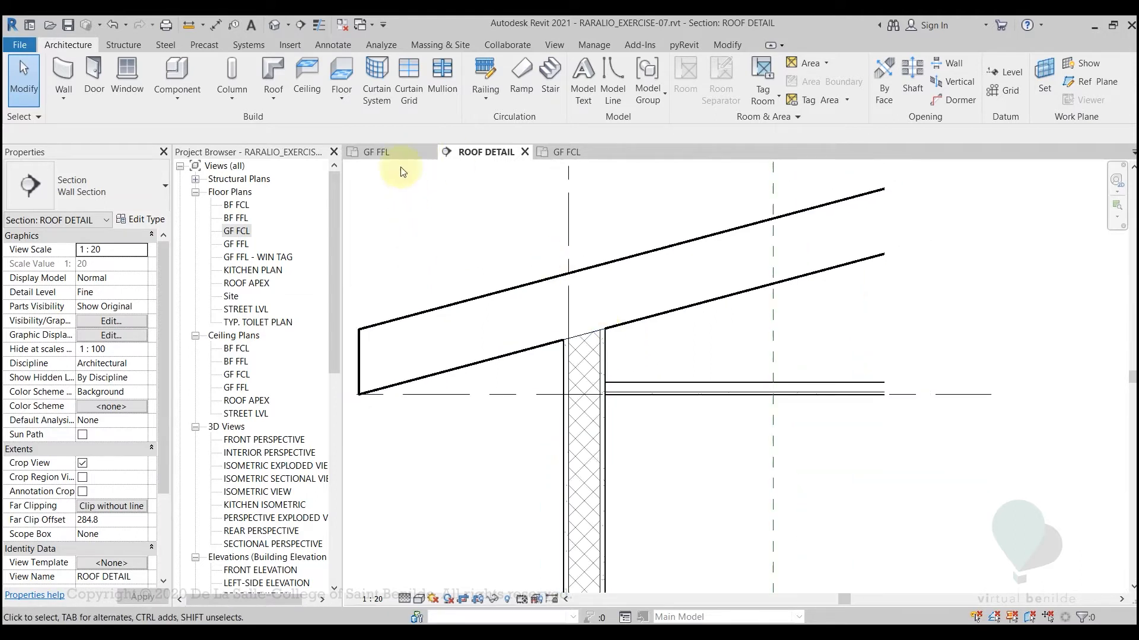
# Review the Filled Region and Masking Region options available for detailing the section
pyautogui.click(329, 46)
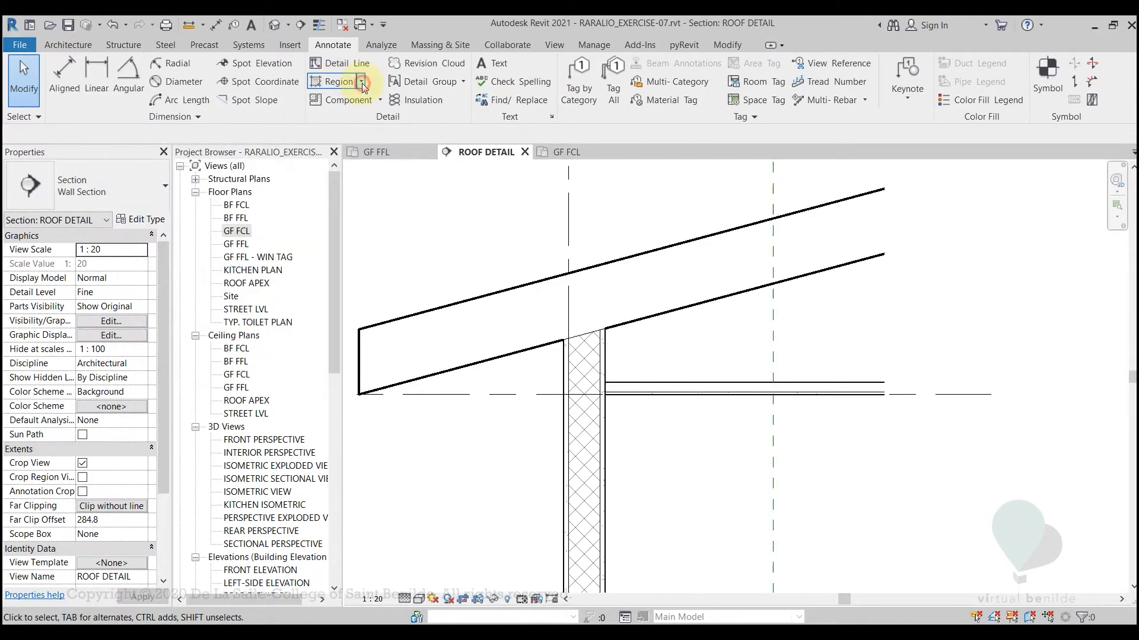
pyautogui.click(362, 83)
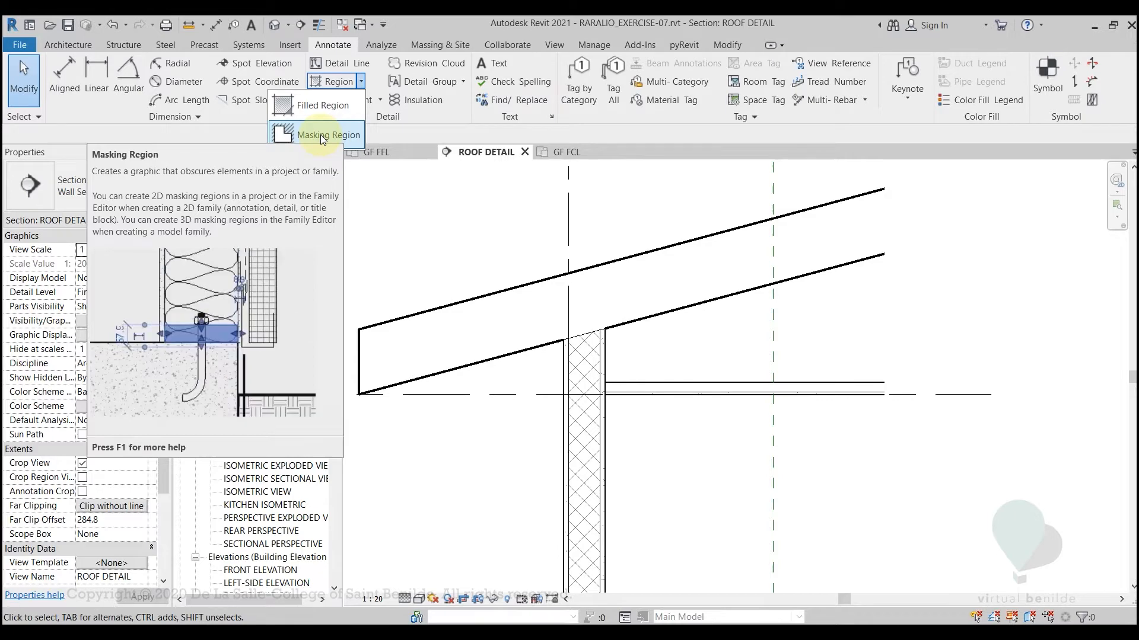
pyautogui.click(590, 24)
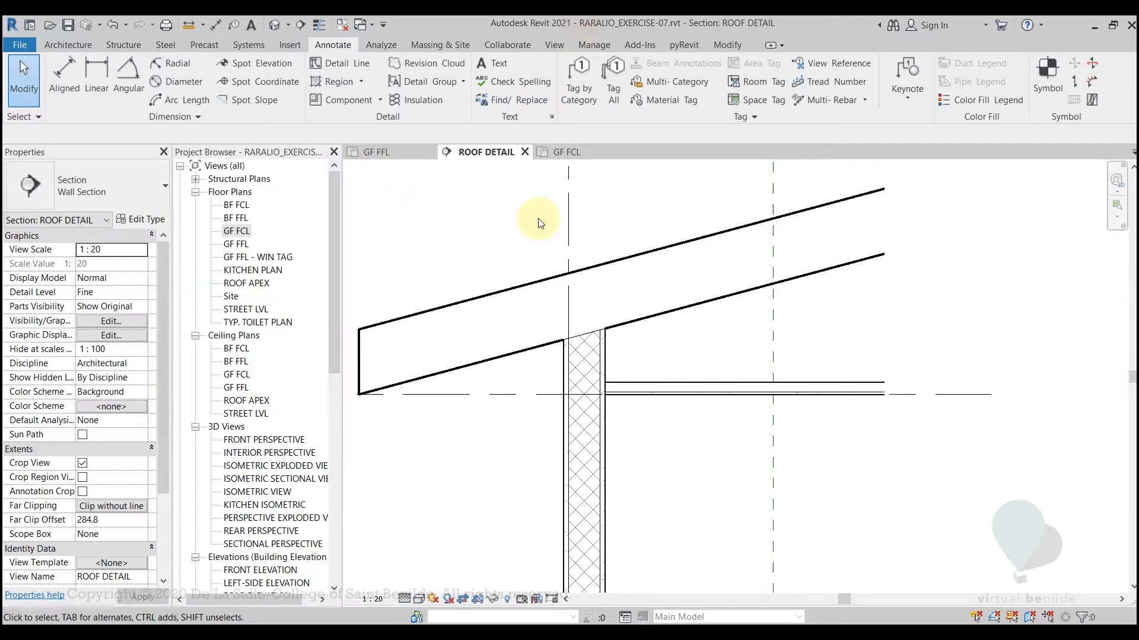
pyautogui.moveTo(660, 350); pyautogui.dragTo(729, 429, button='middle')
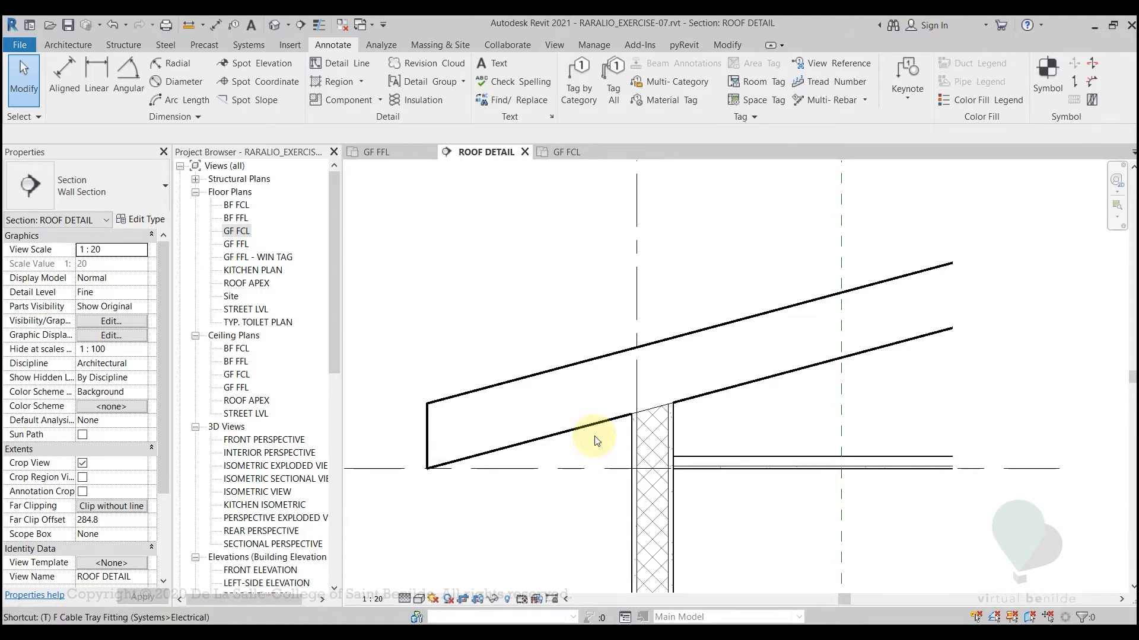
# Turn on Thin Lines display for the roof and wall linework in the section
pyautogui.press('t')
pyautogui.press('l')
pyautogui.scroll(1, 708, 394)
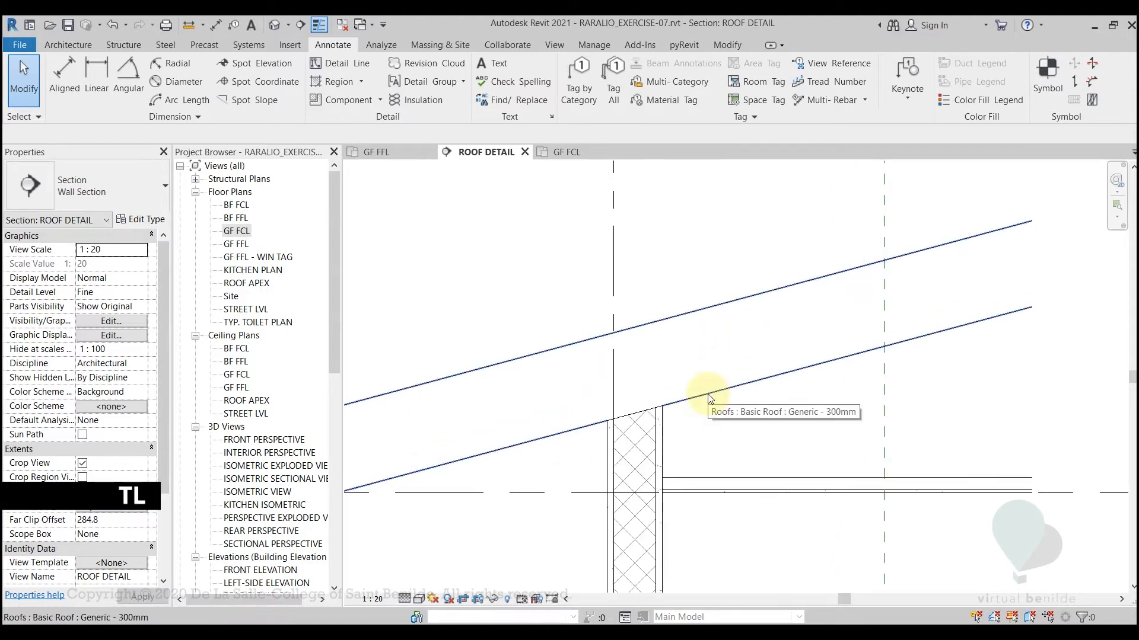
pyautogui.moveTo(700, 431); pyautogui.dragTo(710, 411, button='middle')
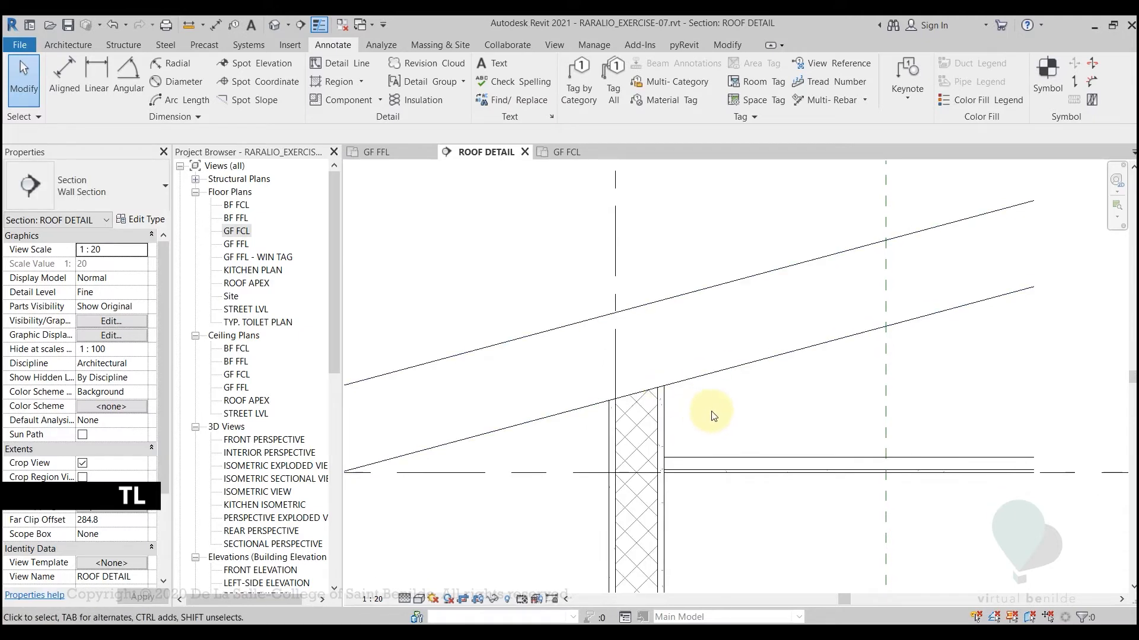
# Start a filled region, check the concrete beam above the wall in DETAIL.pdf, and review the filled region types back in Revit
pyautogui.click(332, 83)
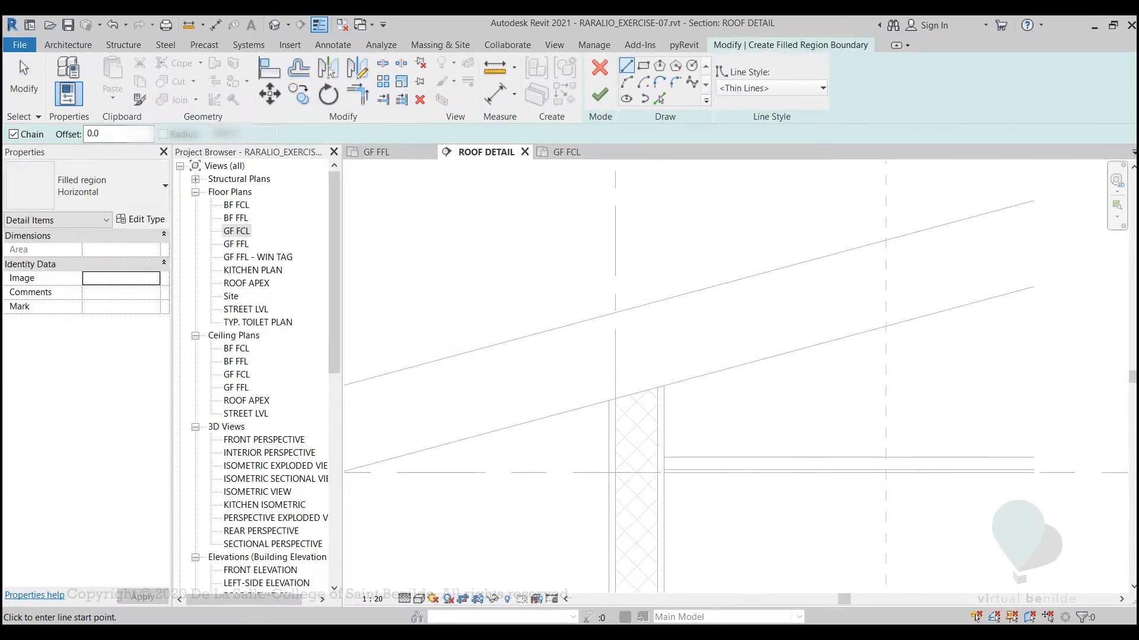
pyautogui.click(751, 635)
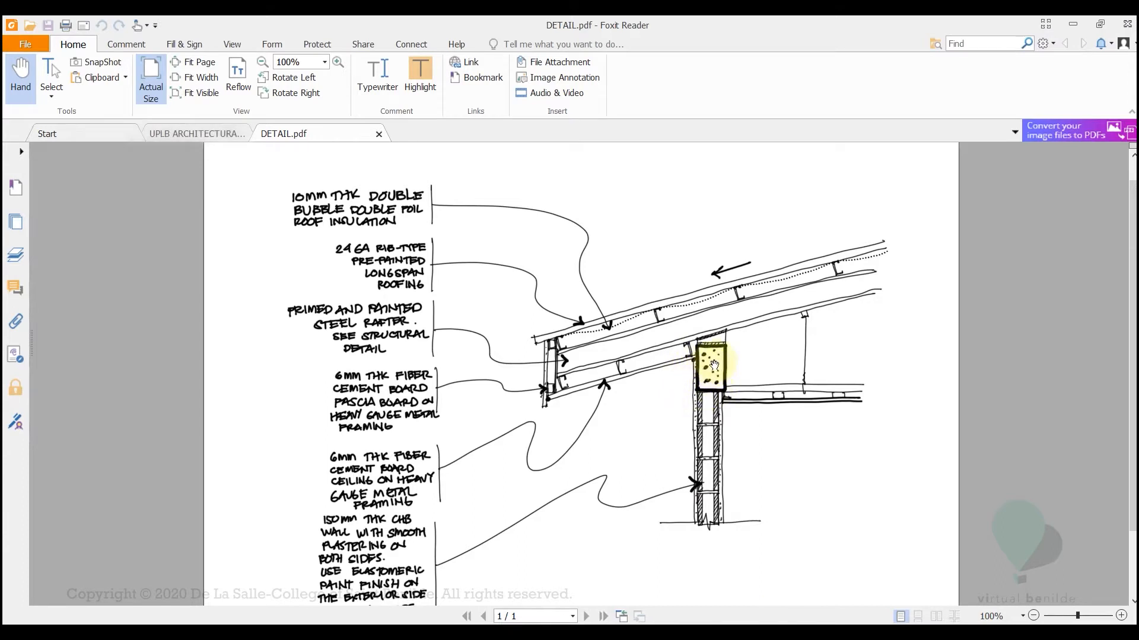
pyautogui.click(760, 634)
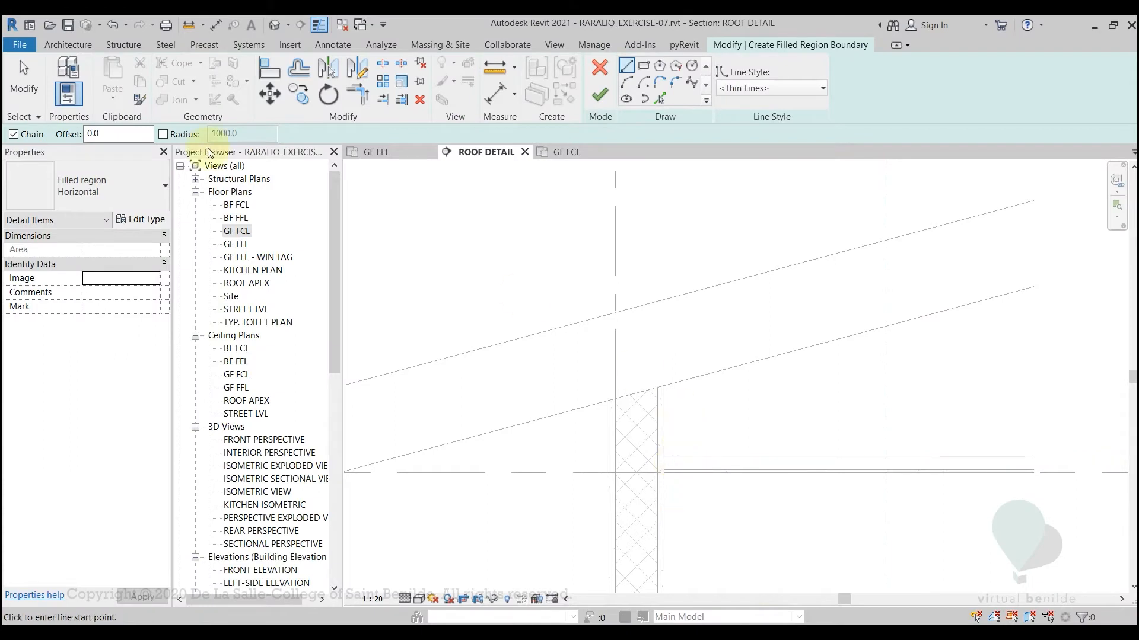
pyautogui.click(125, 177)
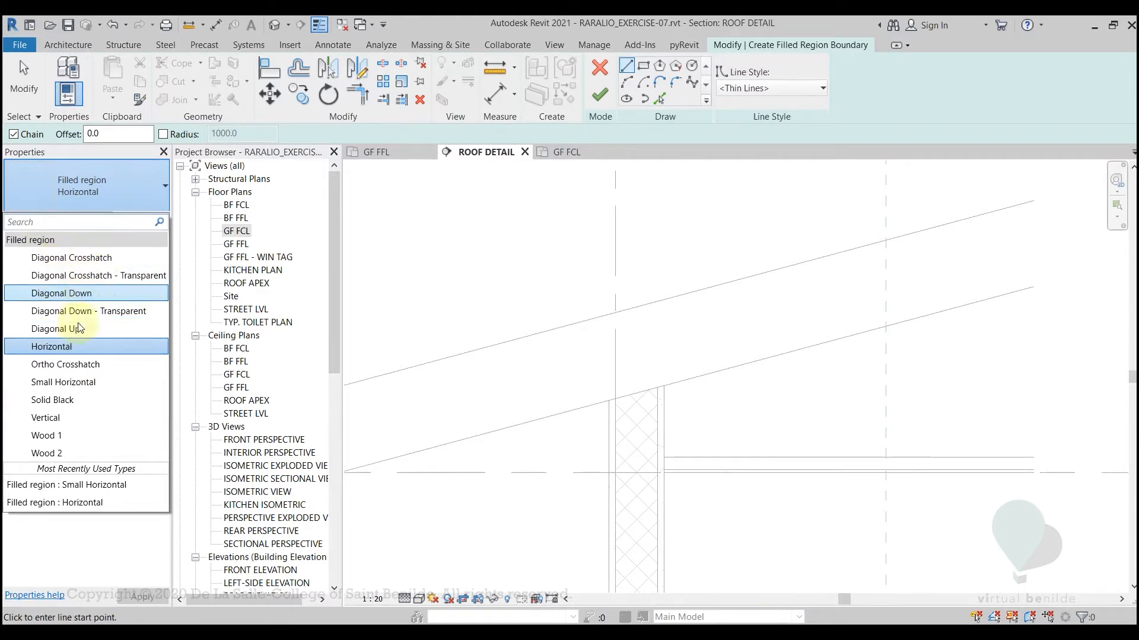
pyautogui.click(113, 535)
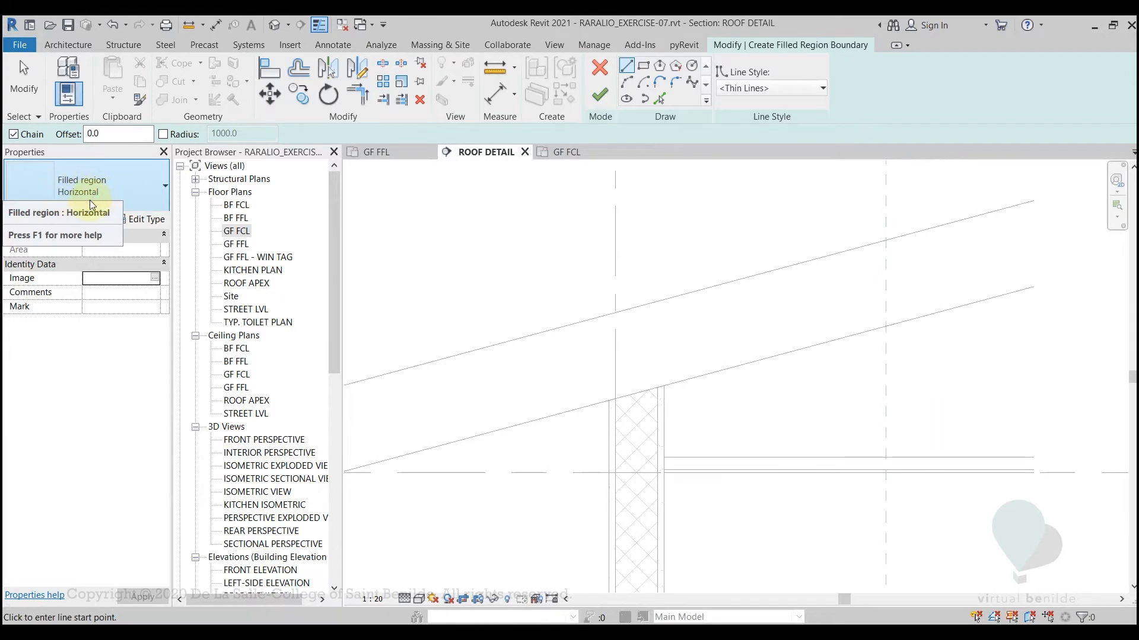
# Sketch a rectangular boundary in Wide Lines, about 200 mm wide and 340 mm high, on the interior side of the wall's upper end
pyautogui.click(644, 67)
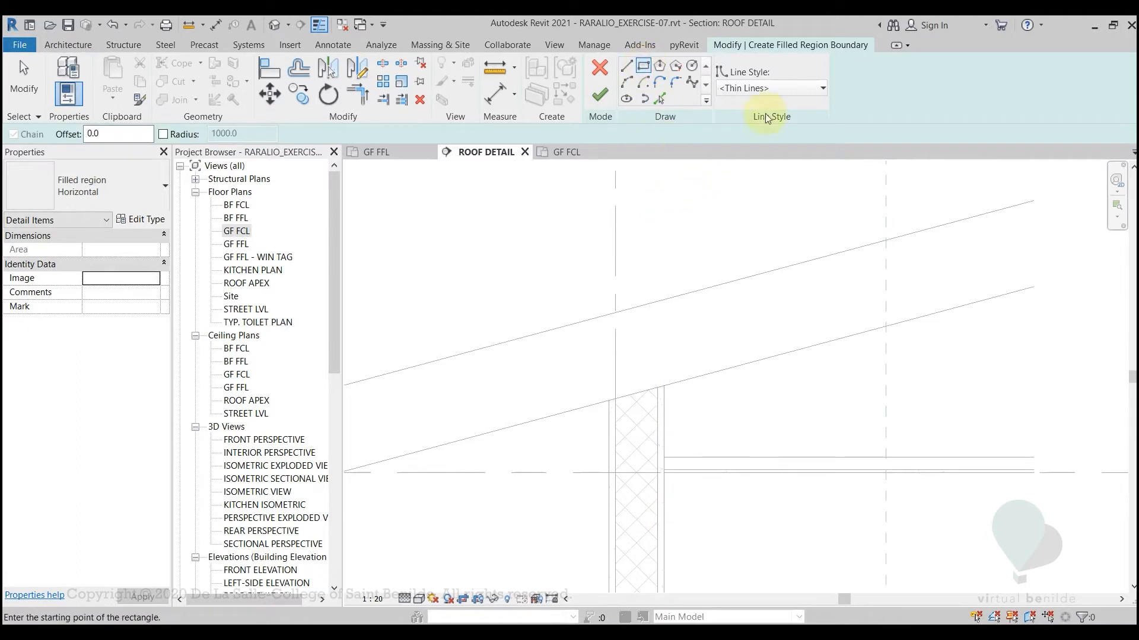
pyautogui.click(761, 89)
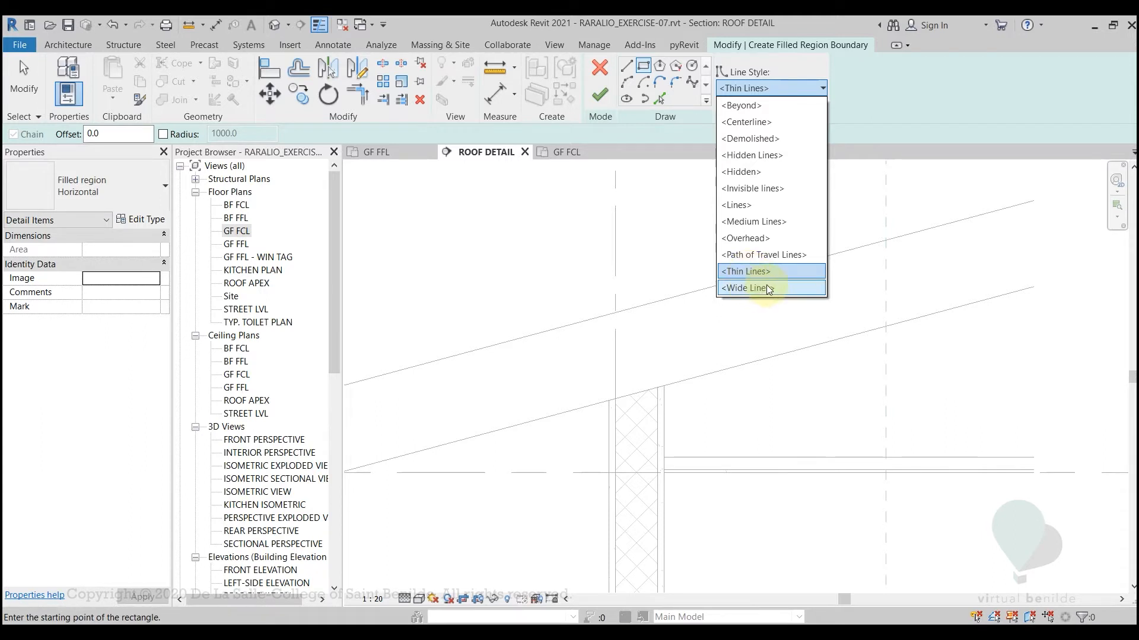
pyautogui.click(769, 288)
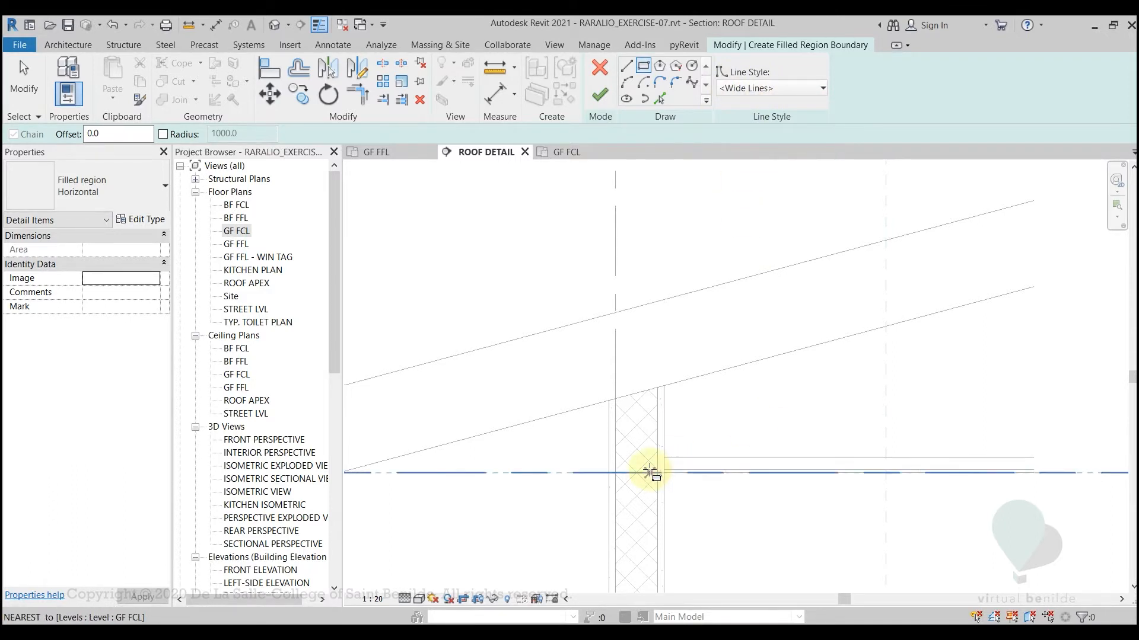
pyautogui.scroll(2, 653, 470)
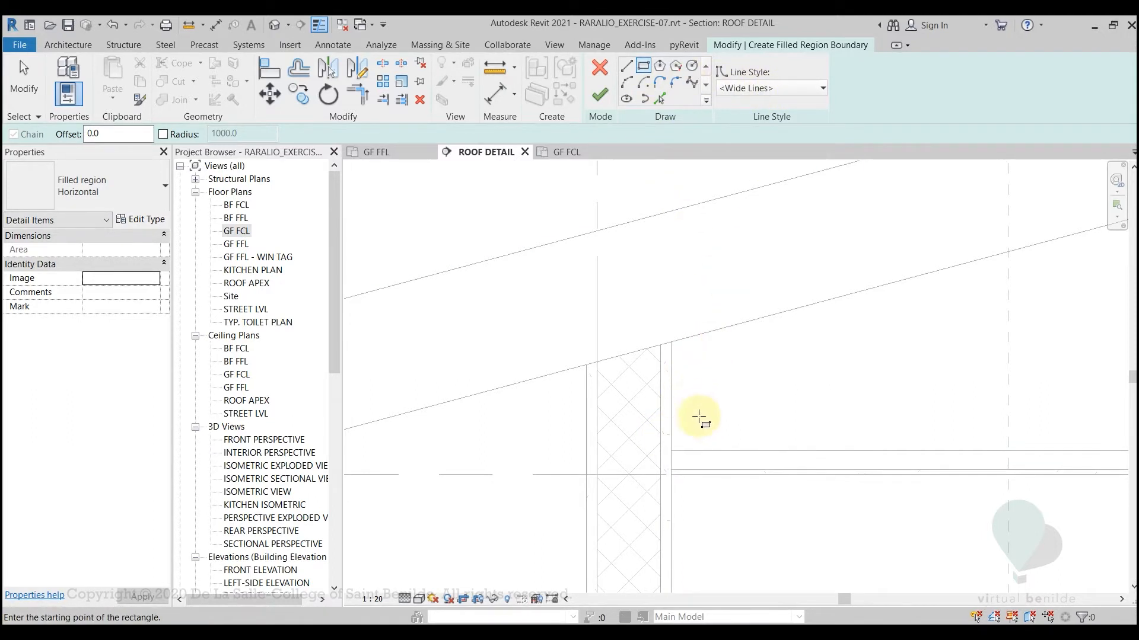
pyautogui.click(760, 440)
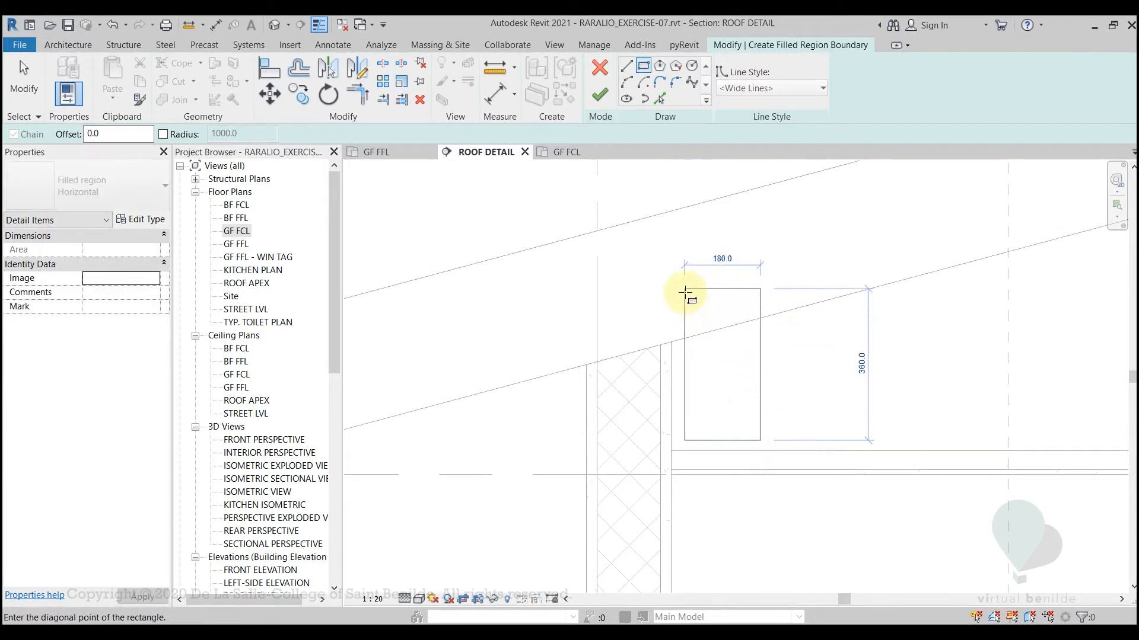
pyautogui.click(676, 298)
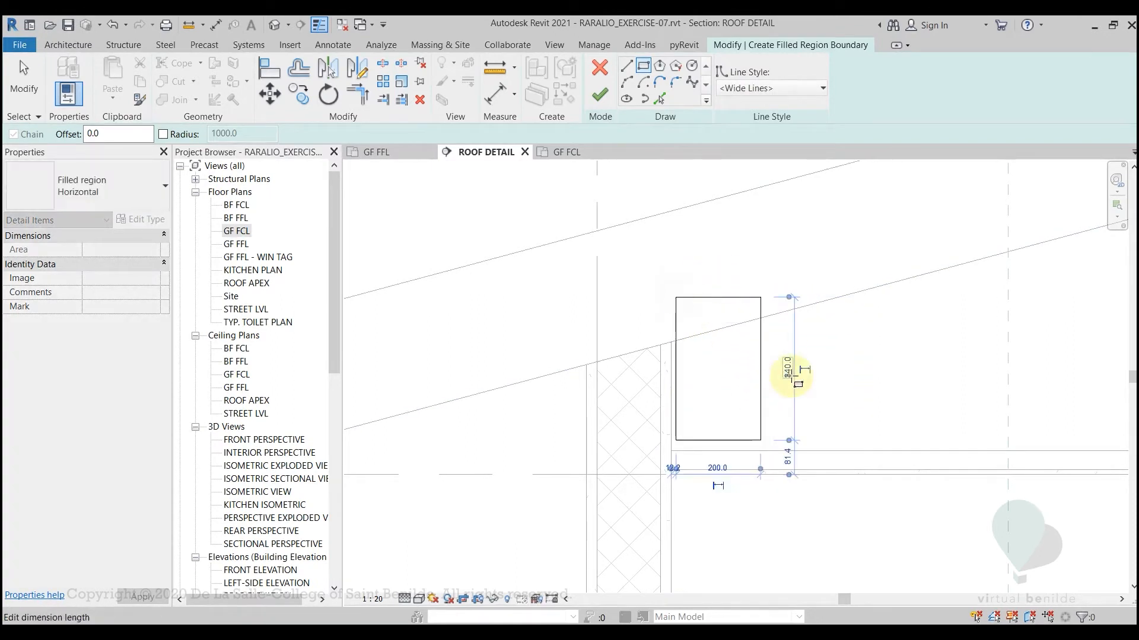
# Set the rectangle's height to 300 mm and finish the filled region
pyautogui.press('Escape')
pyautogui.press('Escape')
pyautogui.click(759, 390)
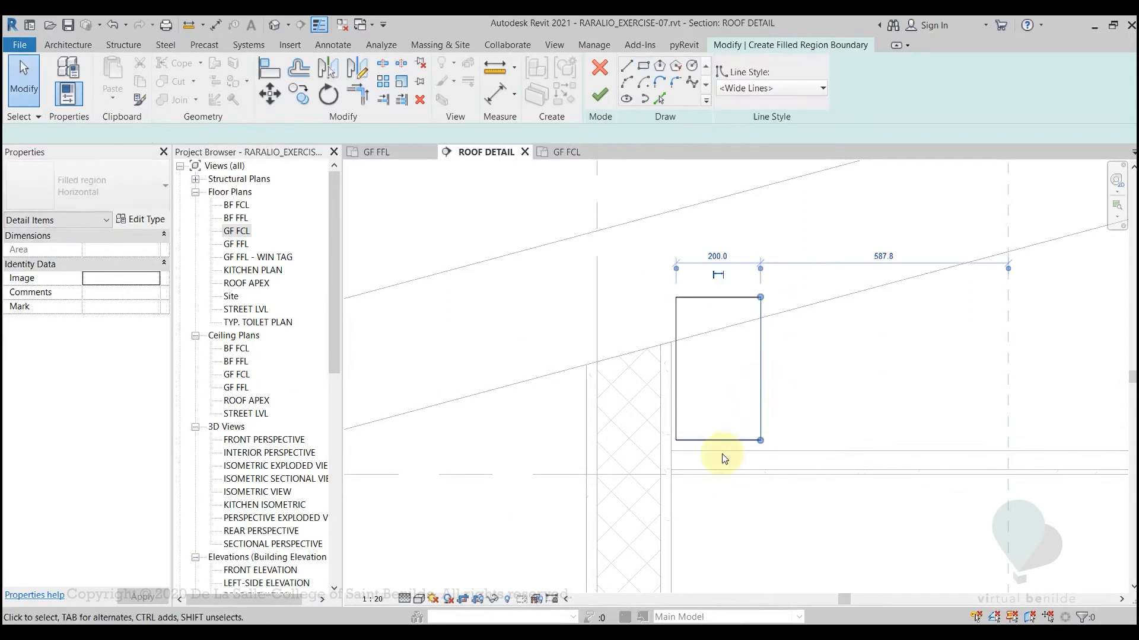
pyautogui.click(761, 329)
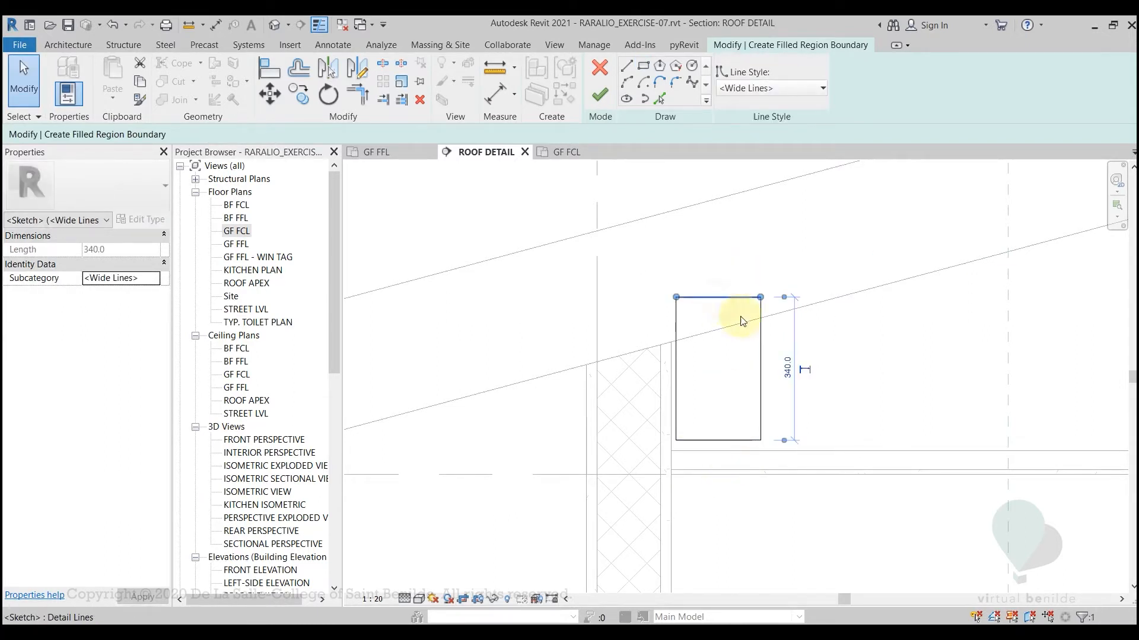
pyautogui.click(787, 372)
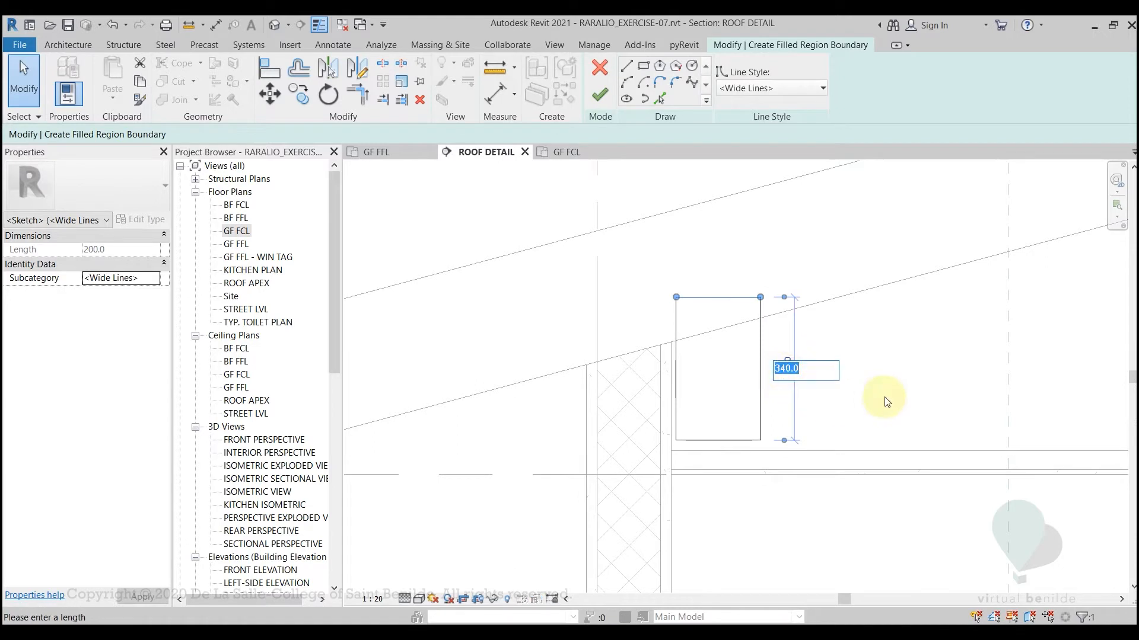
pyautogui.write('300')
pyautogui.press('Return')
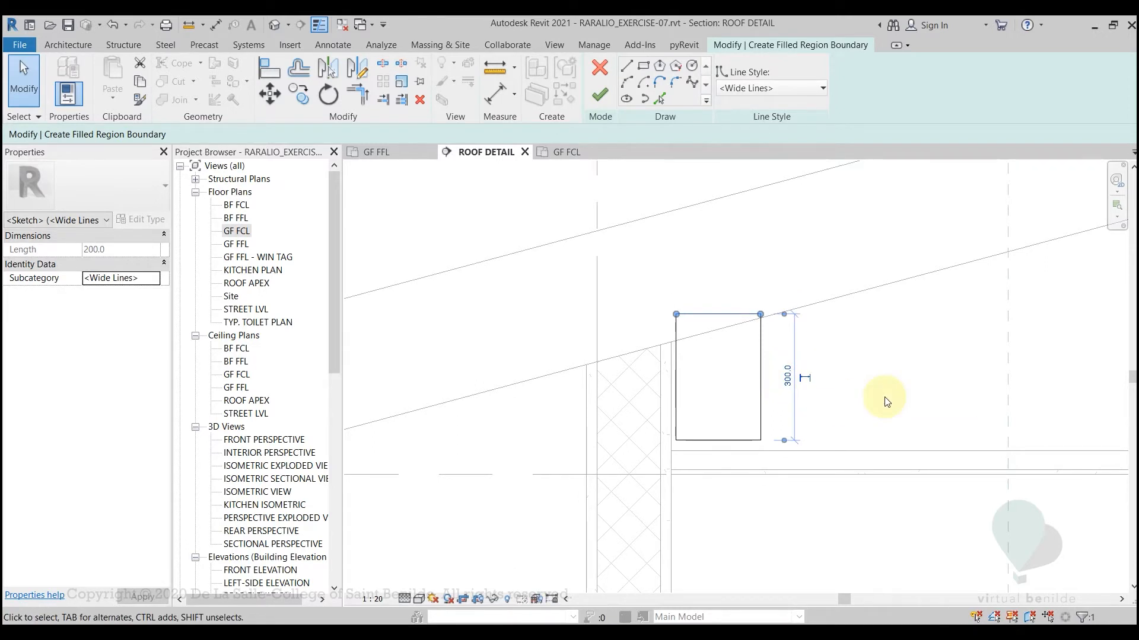
pyautogui.click(599, 95)
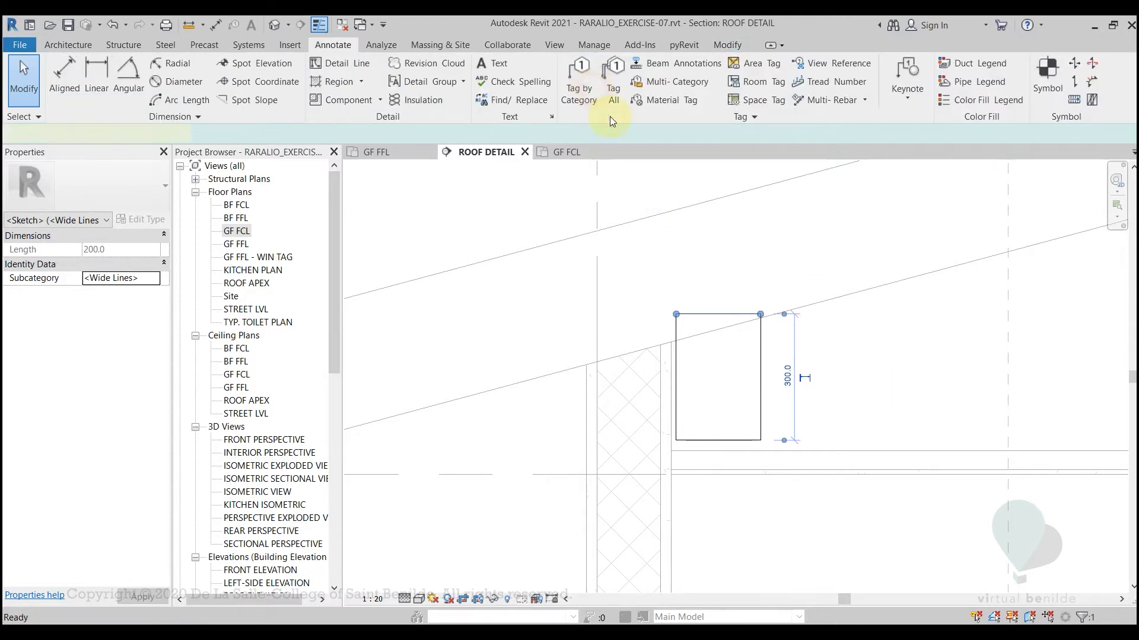
pyautogui.click(832, 375)
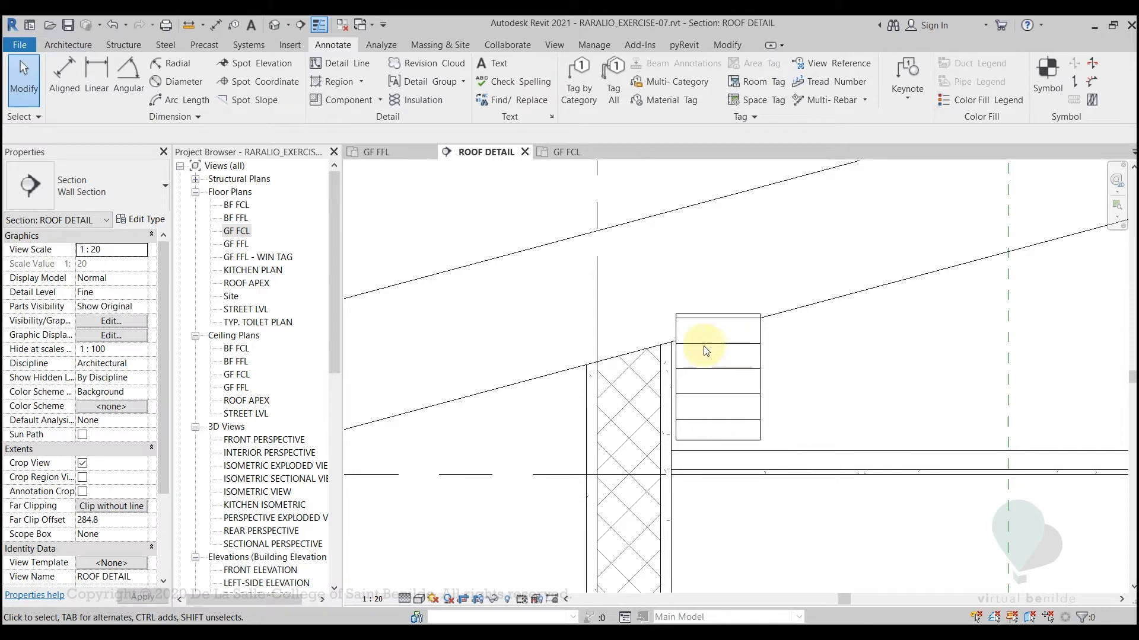
# Duplicate the Horizontal type of the new filled region as a type named Concrete
pyautogui.click(761, 363)
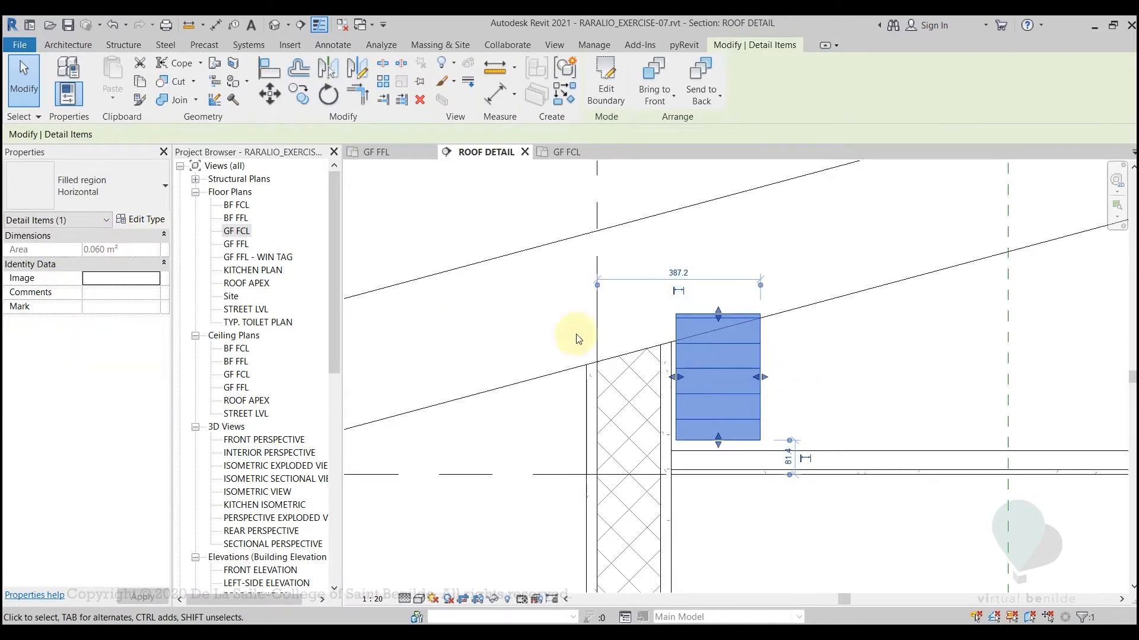
pyautogui.click(146, 220)
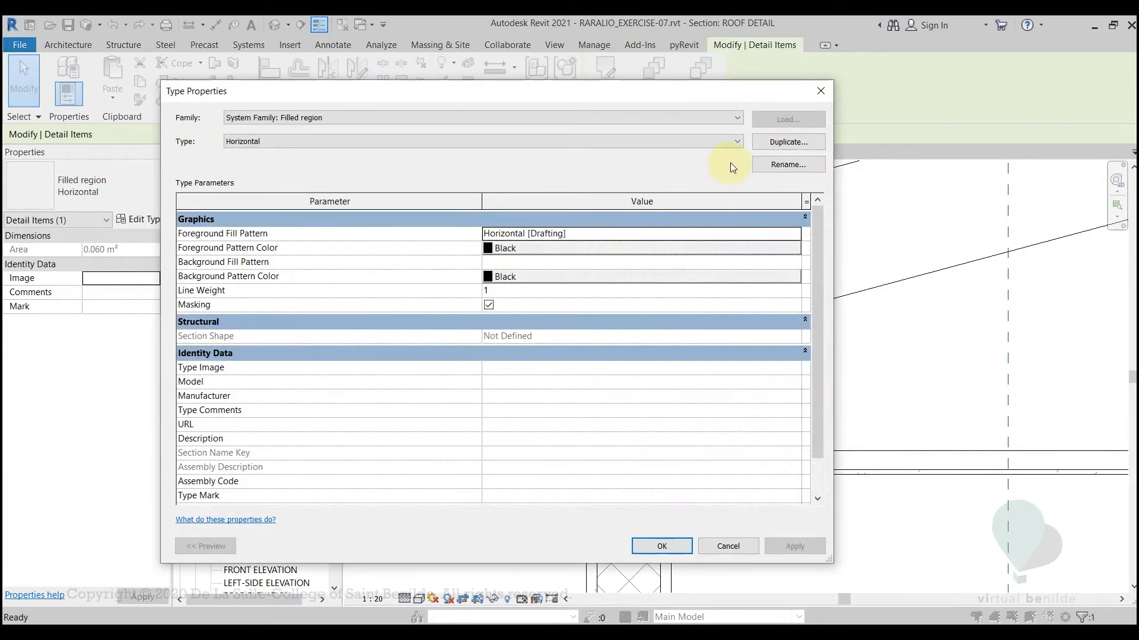
pyautogui.click(770, 143)
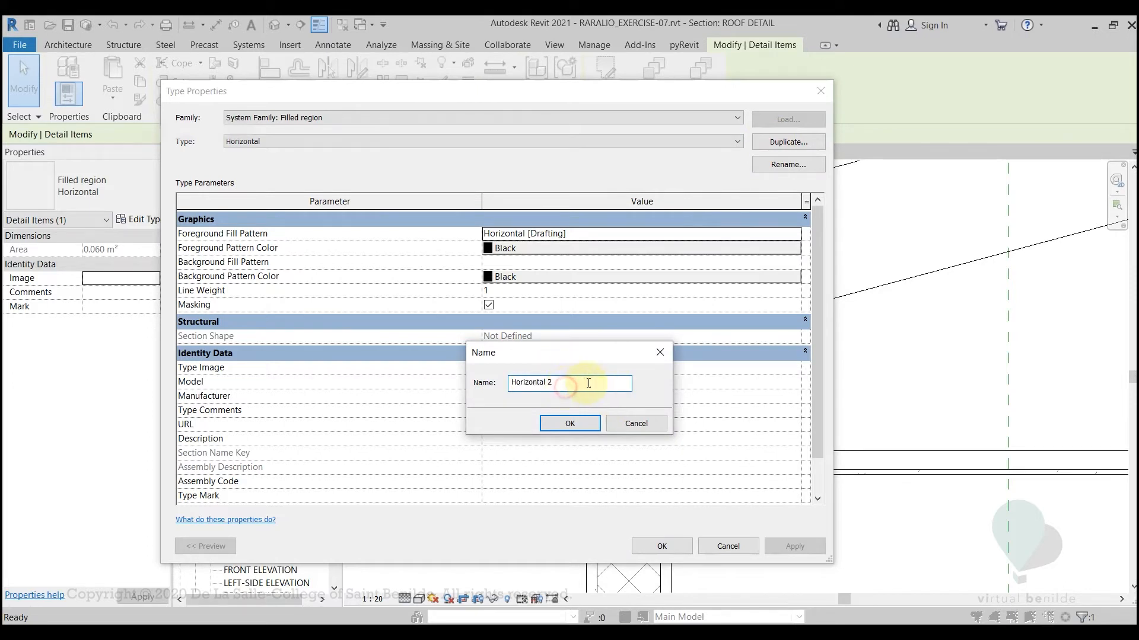
pyautogui.write('co')
pyautogui.press('BackSpace')
pyautogui.write('O')
pyautogui.press('BackSpace')
pyautogui.write('Co')
pyautogui.press('Return')
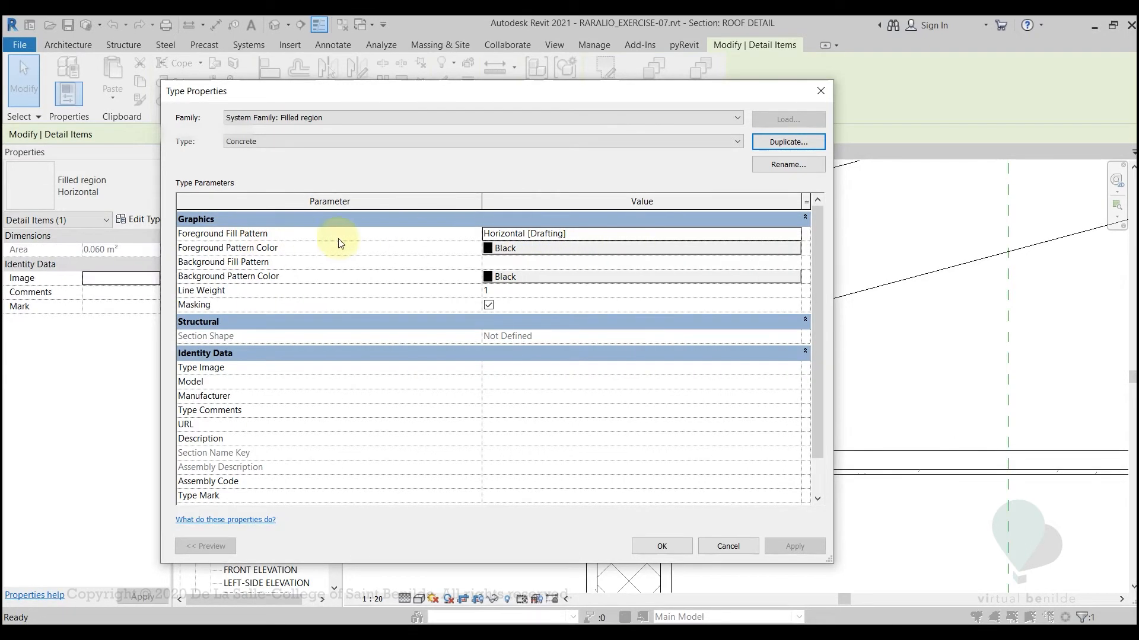
# Set the Concrete type's foreground fill pattern to the Concrete drafting pattern
pyautogui.click(598, 237)
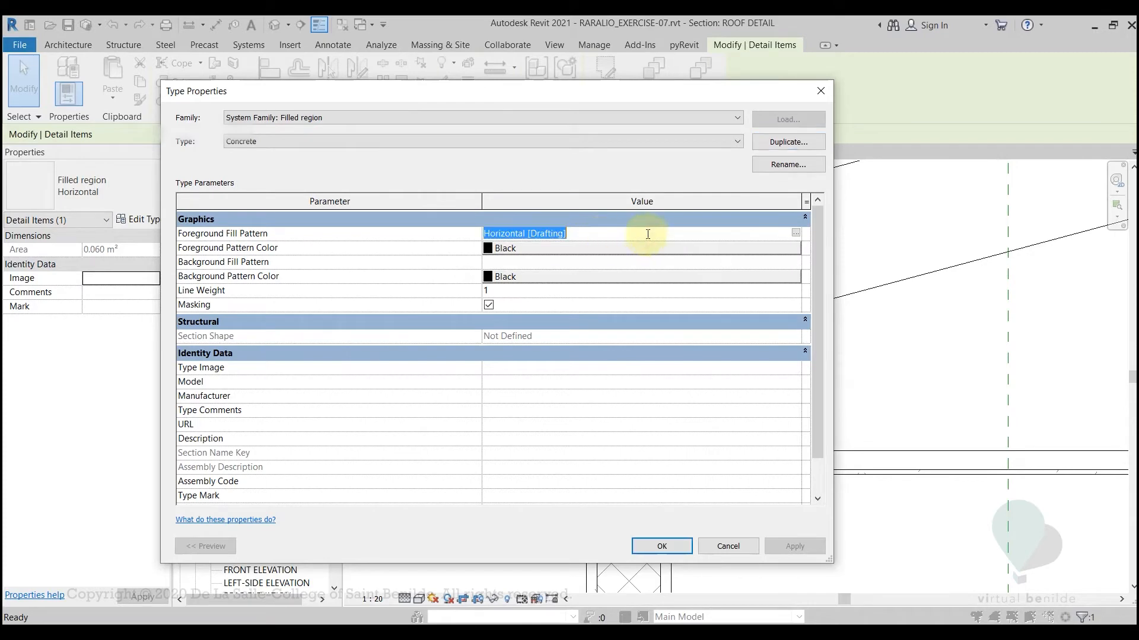
pyautogui.click(797, 235)
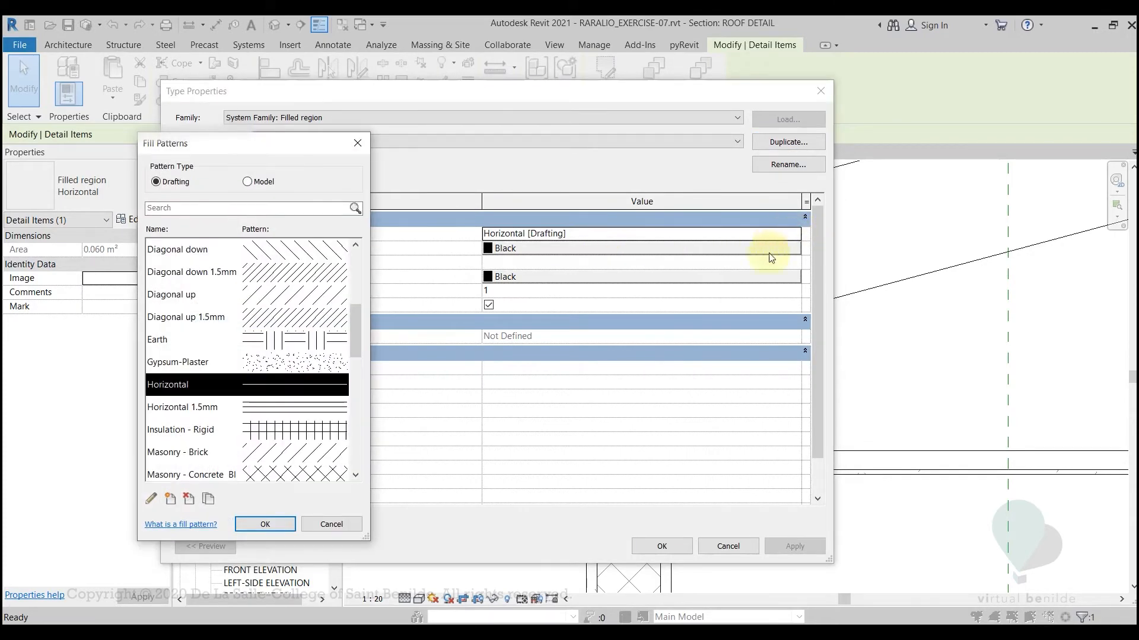
pyautogui.moveTo(355, 343); pyautogui.dragTo(352, 268)
pyautogui.click(264, 347)
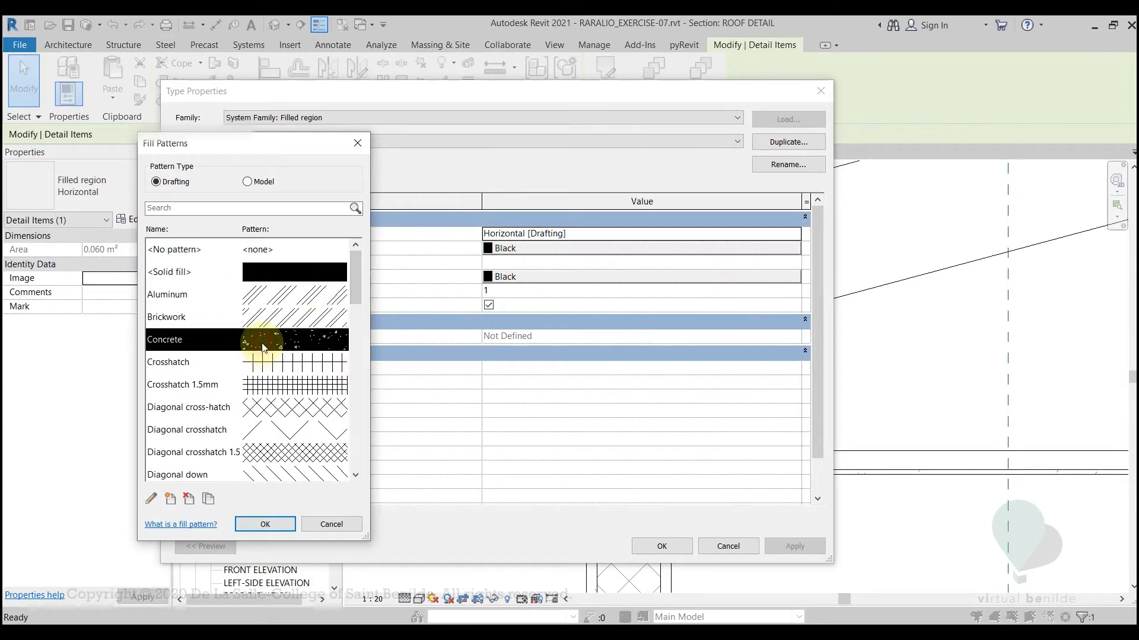
pyautogui.click(283, 526)
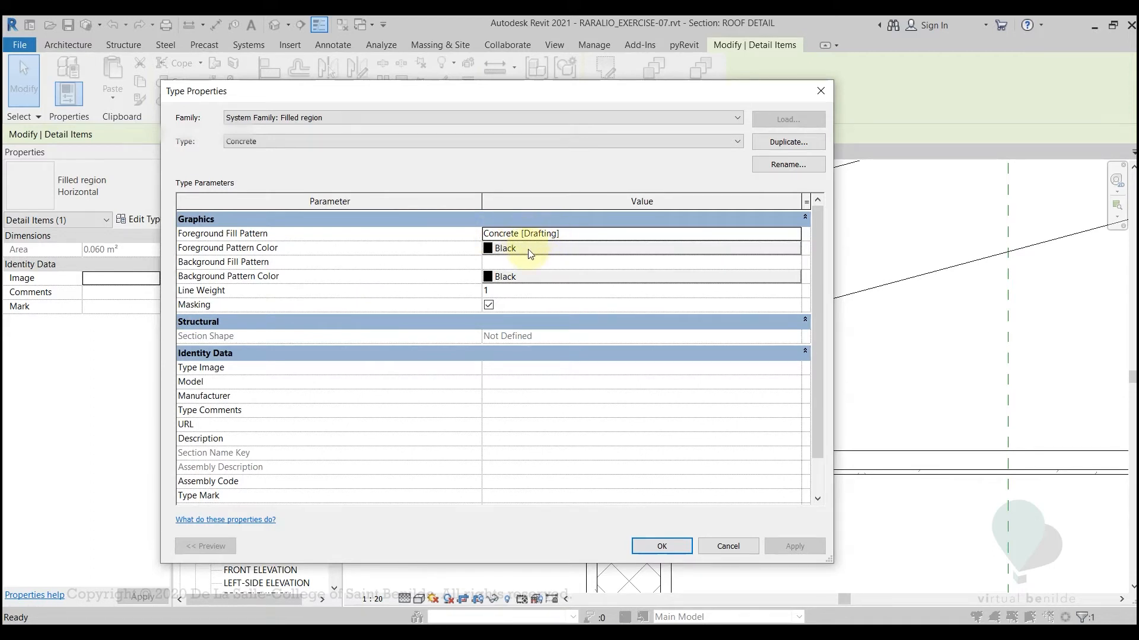
# Set the Concrete type's foreground pattern color to RGB 128-128-128 and apply the type changes to the filled region
pyautogui.click(508, 251)
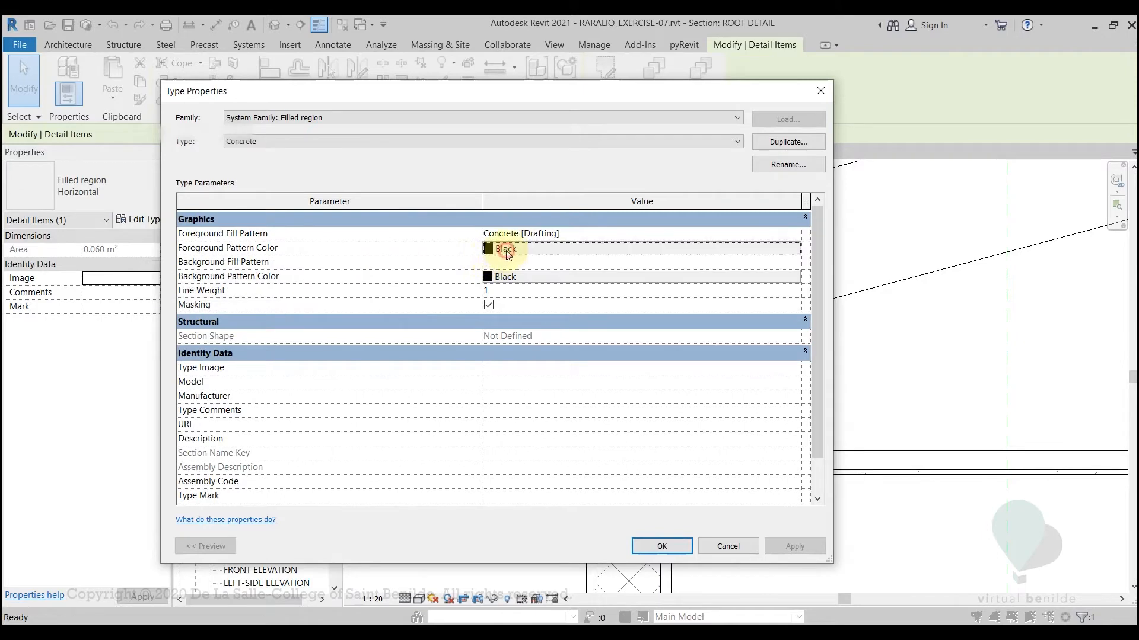
pyautogui.click(507, 251)
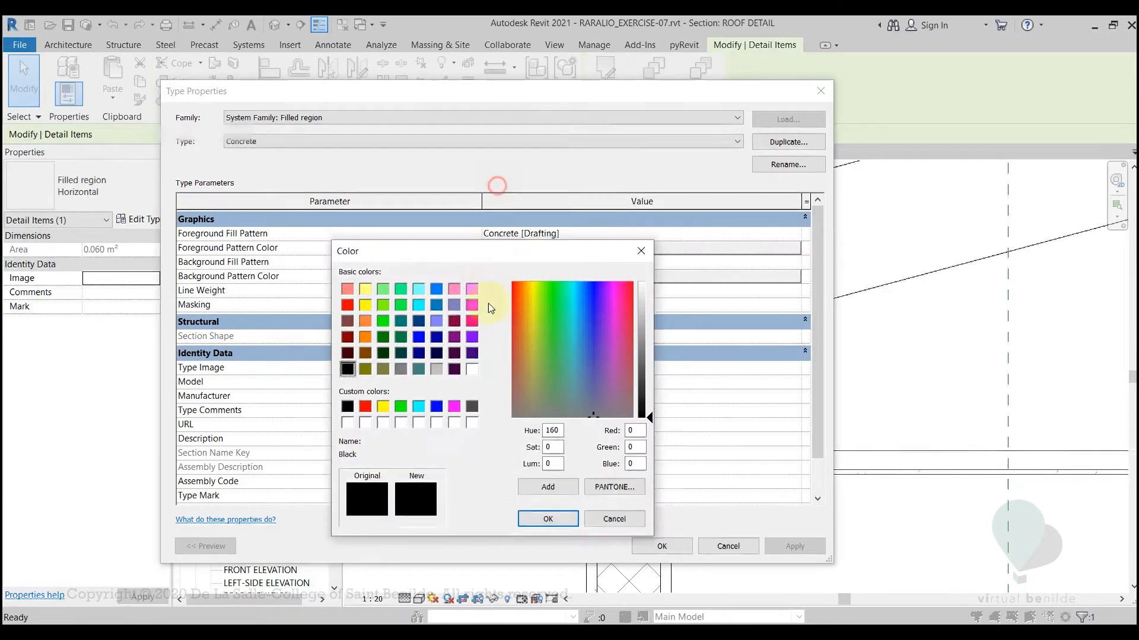
pyautogui.moveTo(492, 253)
pyautogui.mouseDown()
pyautogui.moveTo(492, 275)
pyautogui.moveTo(494, 236)
pyautogui.mouseUp()
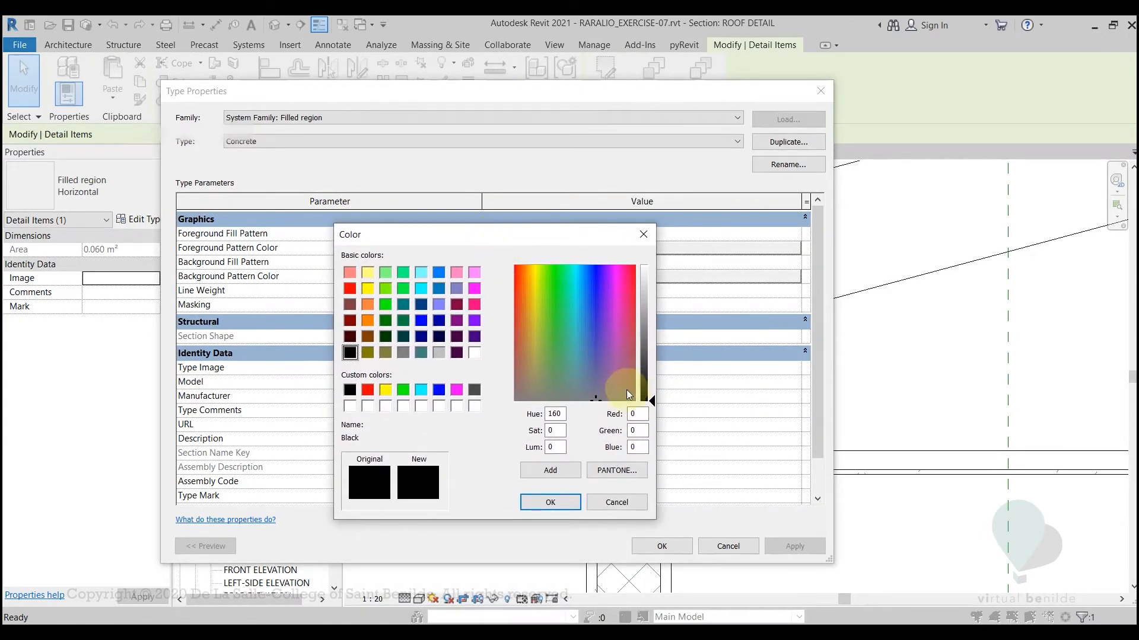
pyautogui.doubleClick(639, 415)
pyautogui.write('12')
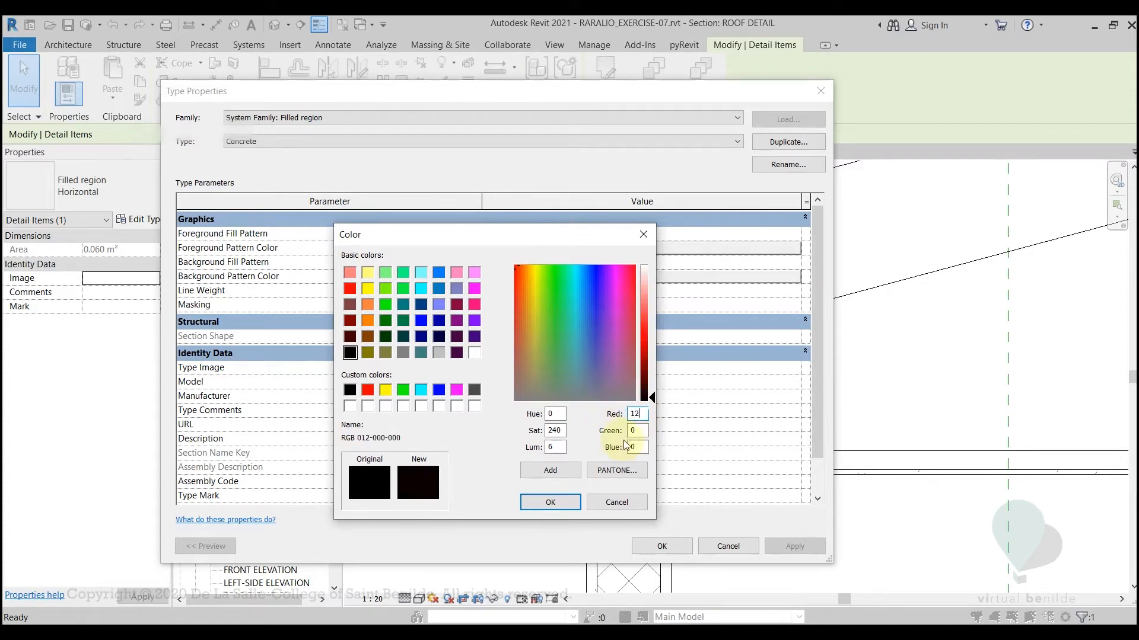
pyautogui.write('8')
pyautogui.click(635, 435)
pyautogui.write('12')
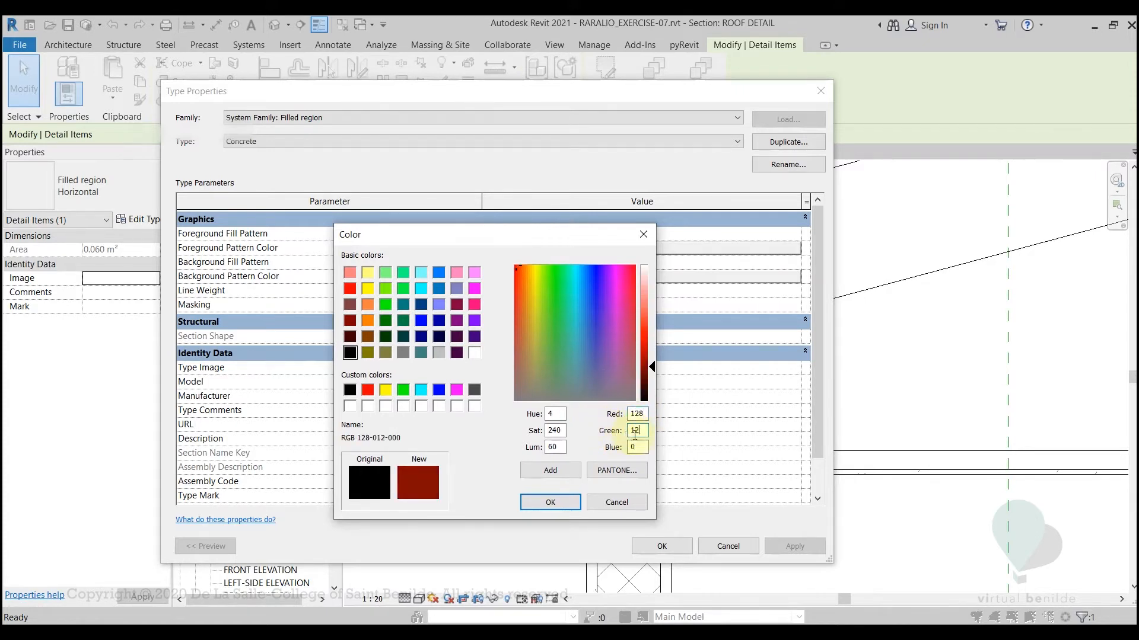
pyautogui.write('8')
pyautogui.moveTo(640, 448); pyautogui.dragTo(612, 449)
pyautogui.write('128')
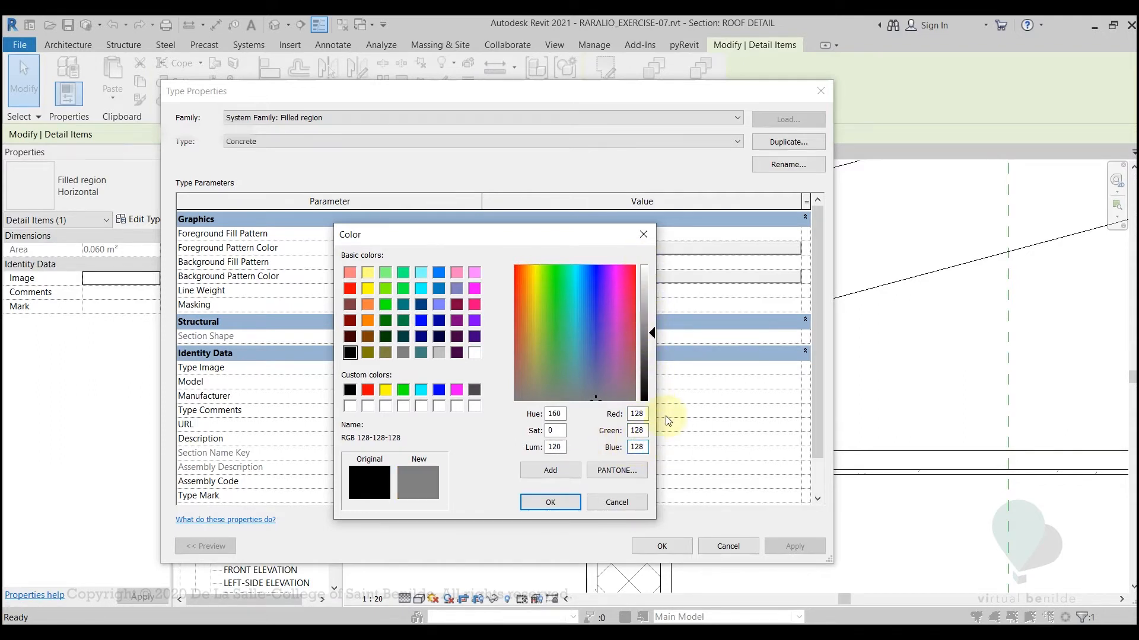
pyautogui.click(561, 504)
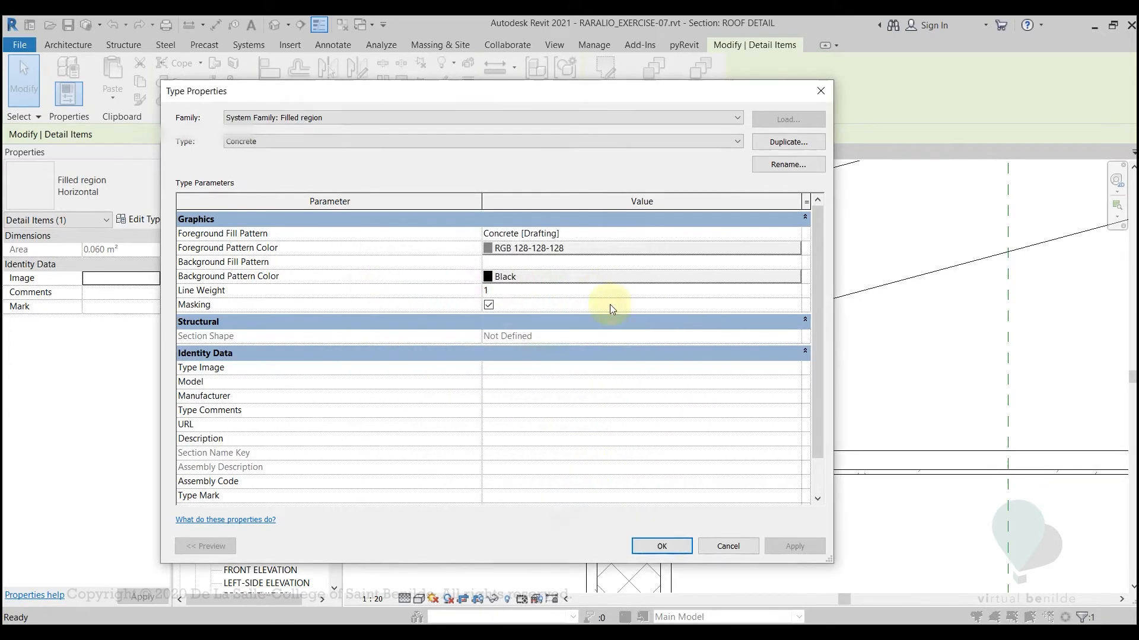
pyautogui.click(667, 550)
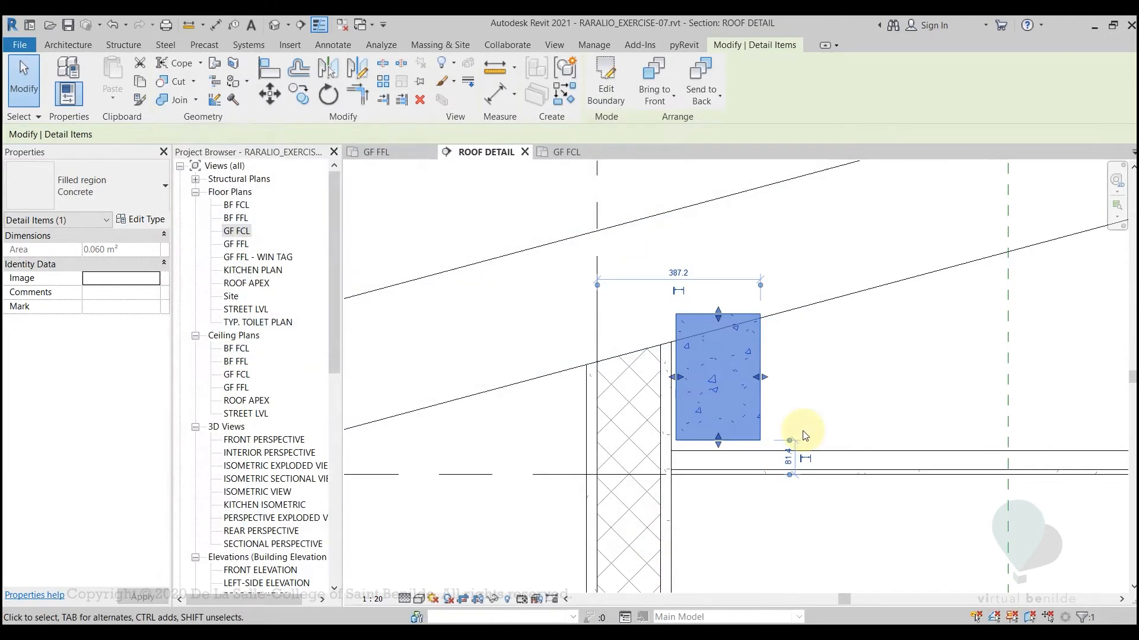
pyautogui.click(808, 399)
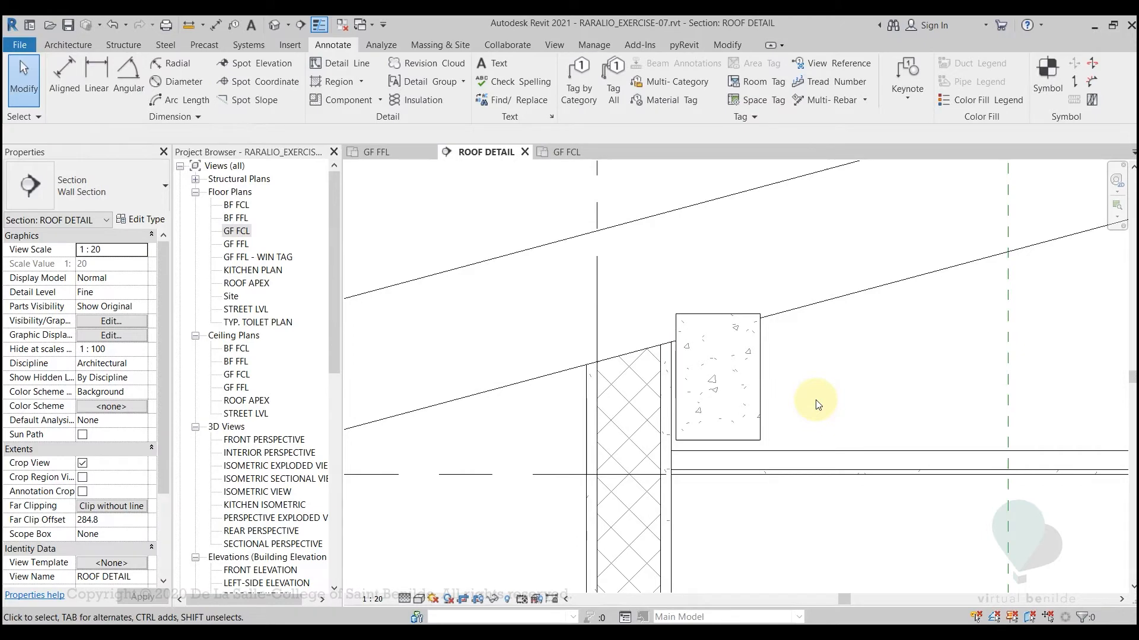
# Toggle the Thin Lines display to check the line weights of the concrete beam and surrounding roof section
pyautogui.press('t')
pyautogui.press('l')
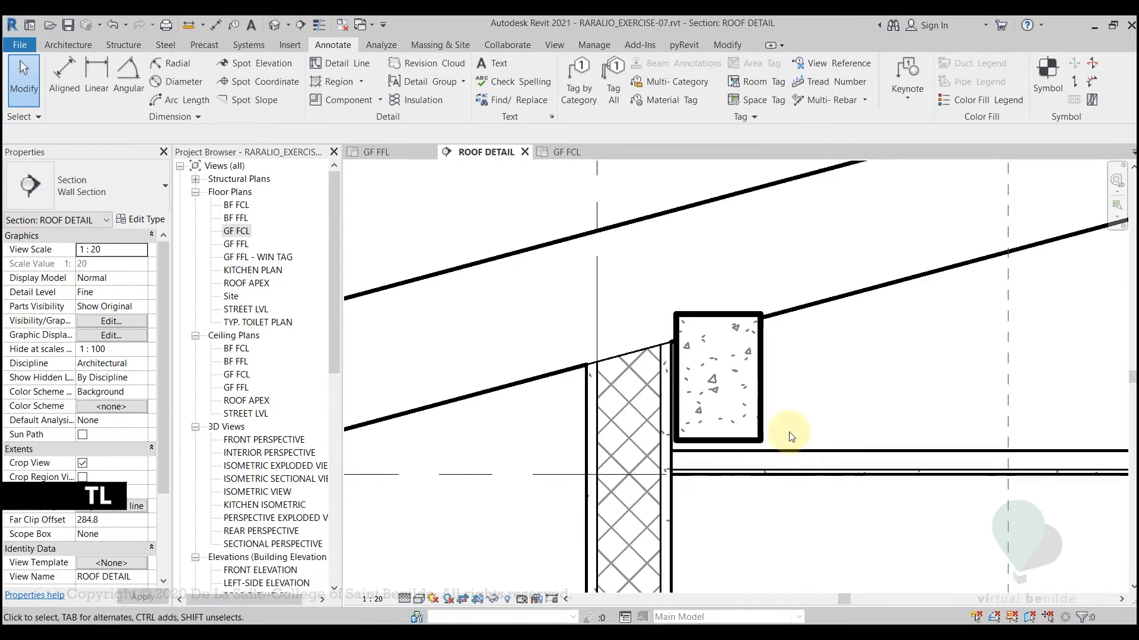
pyautogui.press('t')
pyautogui.press('l')
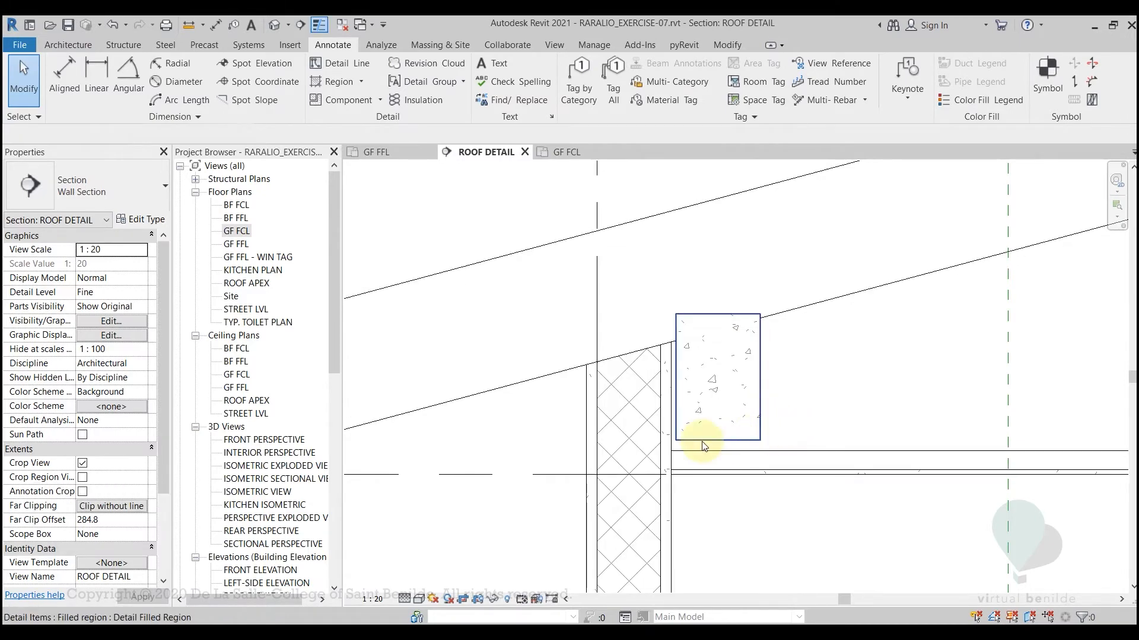
pyautogui.press('t')
pyautogui.press('l')
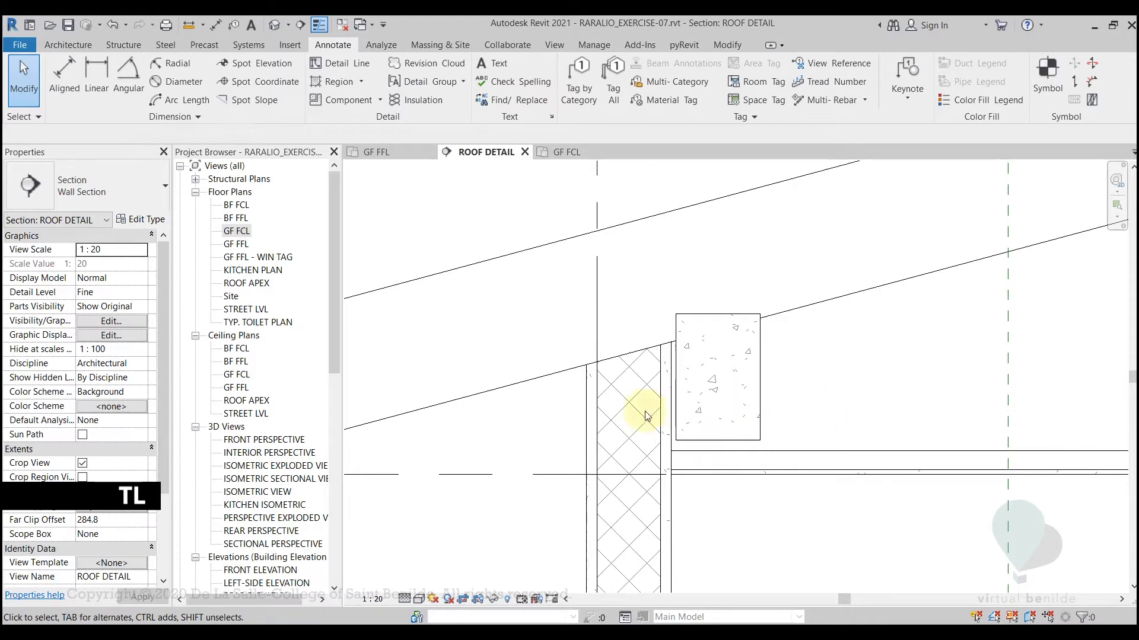
# Move the concrete filled region horizontally so its exterior edge aligns with grid line A at the wall core's outer face
pyautogui.click(676, 401)
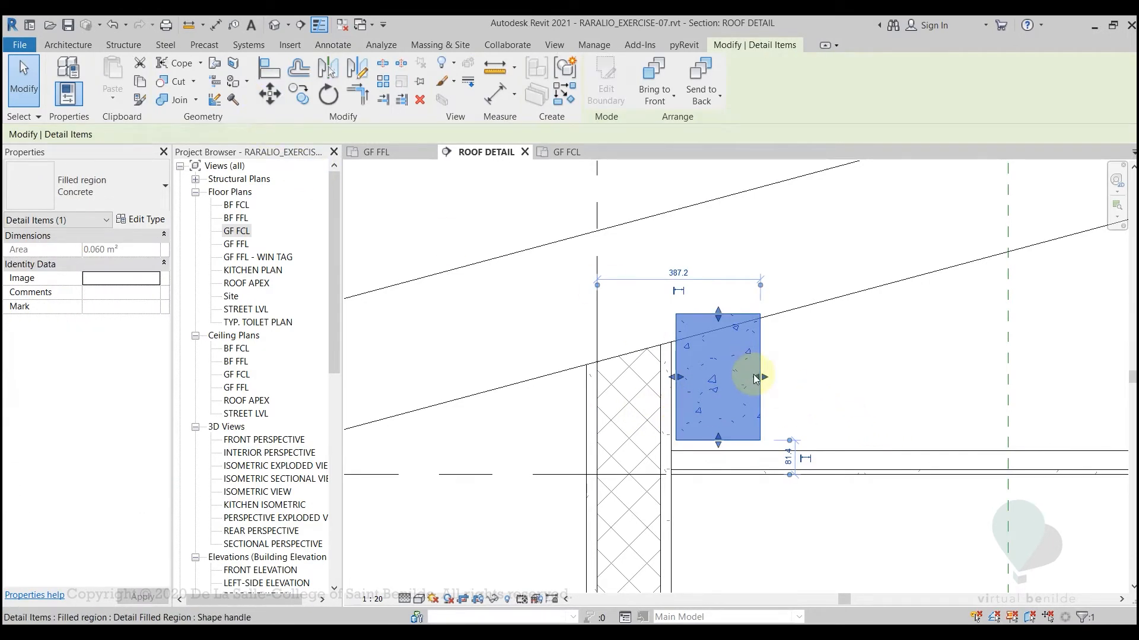
pyautogui.press('m')
pyautogui.press('v')
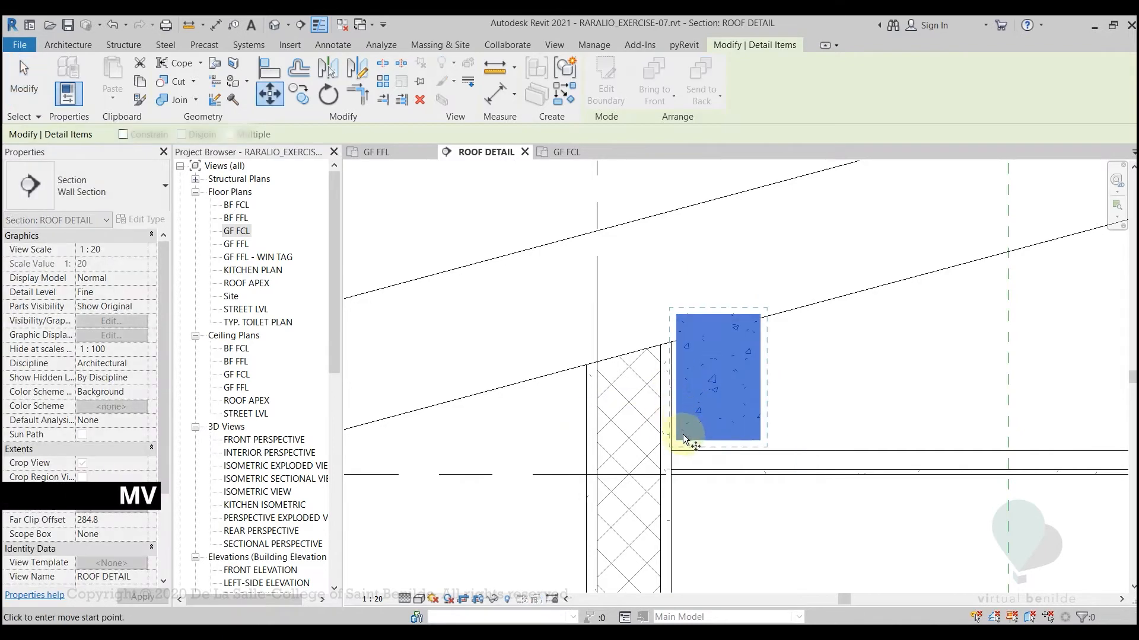
pyautogui.click(676, 440)
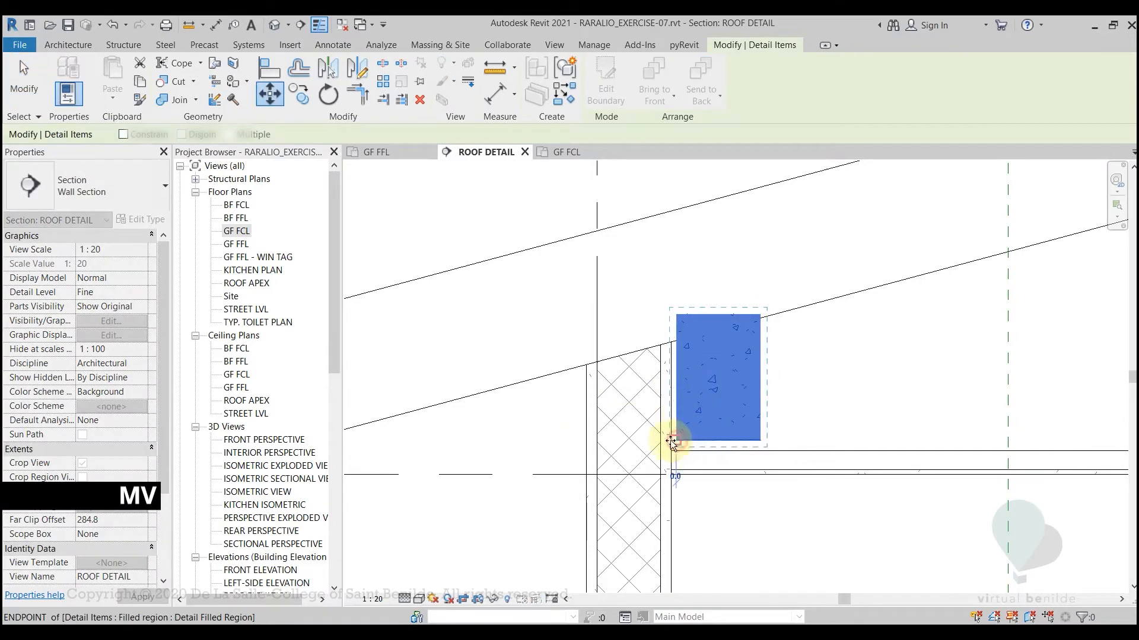
pyautogui.click(598, 440)
# Move the concrete filled region vertically so its lower edge meets the upper line of the interior ceiling
pyautogui.scroll(3, 607, 469)
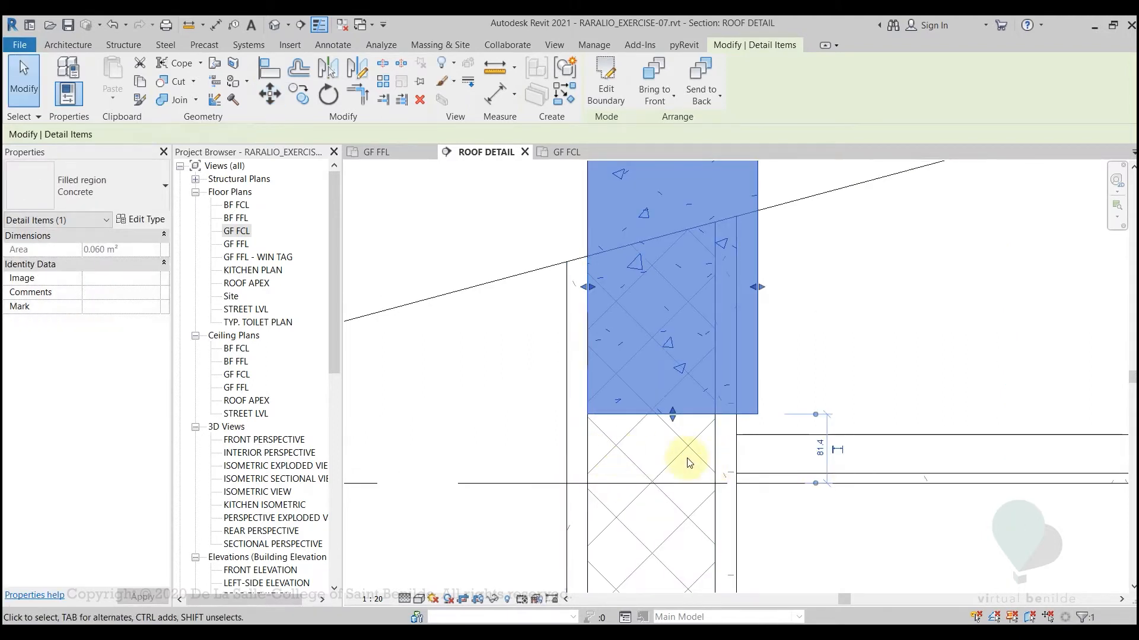
pyautogui.press('m')
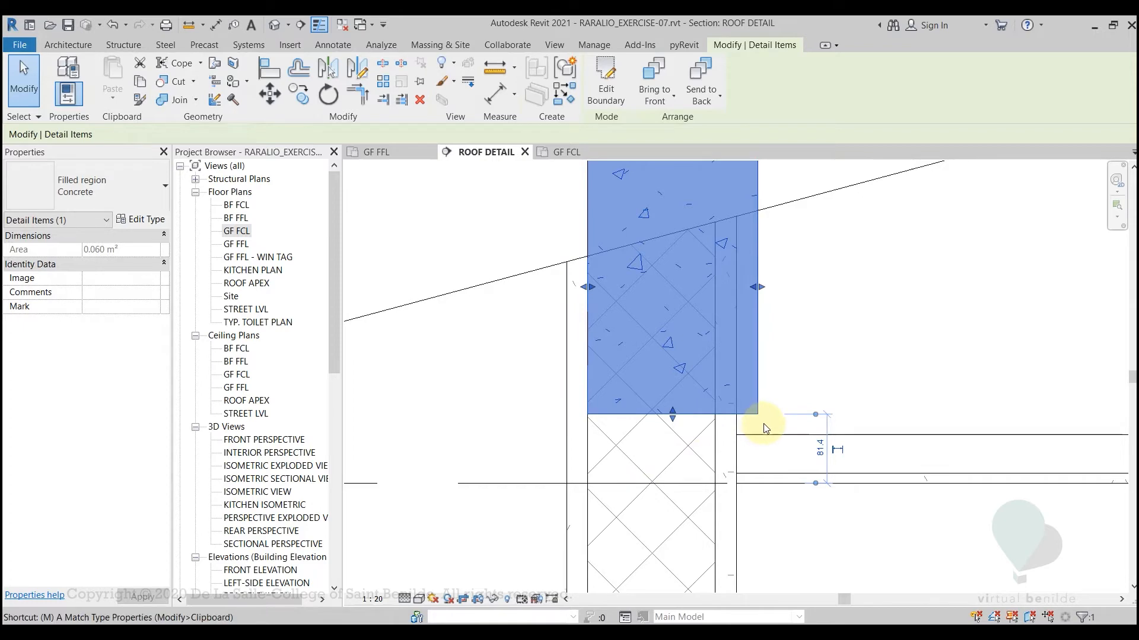
pyautogui.press('v')
pyautogui.click(758, 415)
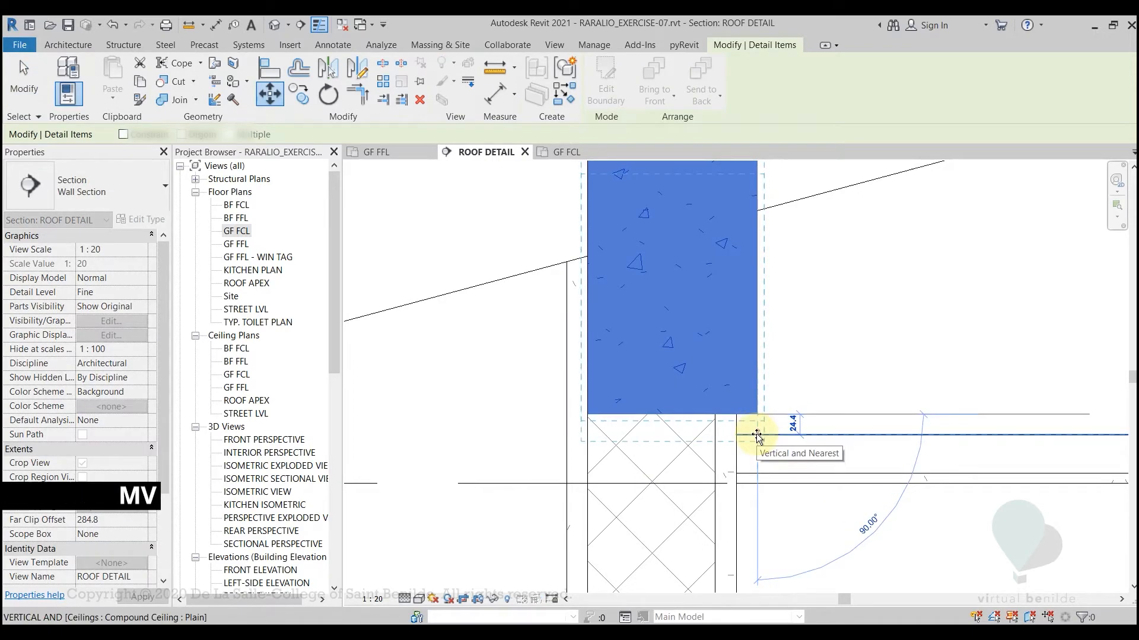
pyautogui.click(756, 433)
pyautogui.scroll(-4, 853, 439)
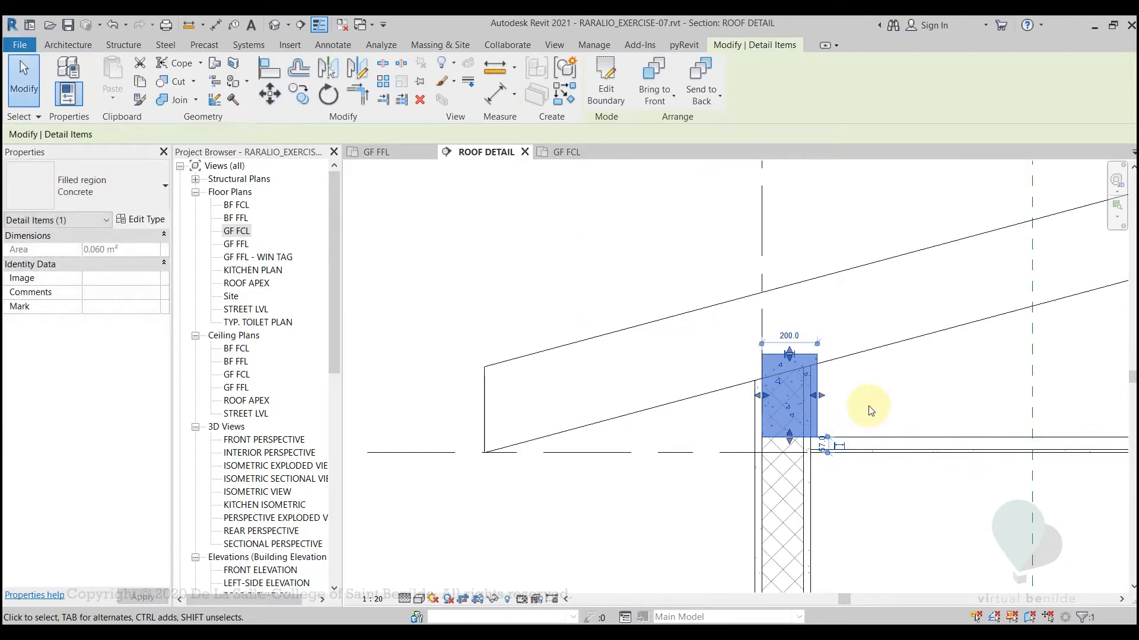
pyautogui.click(868, 409)
# Examine the overall roof section around the placed beam and compare it with the hand-drawn eave detail in DETAIL.pdf
pyautogui.moveTo(867, 408); pyautogui.dragTo(811, 411, button='middle')
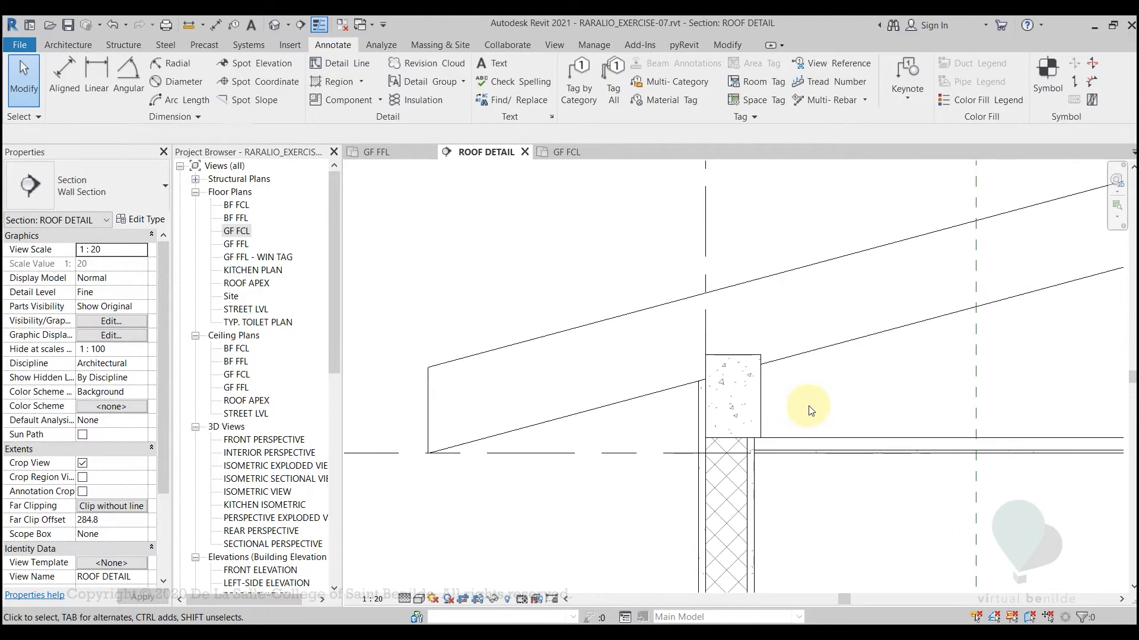
pyautogui.scroll(-2, 811, 411)
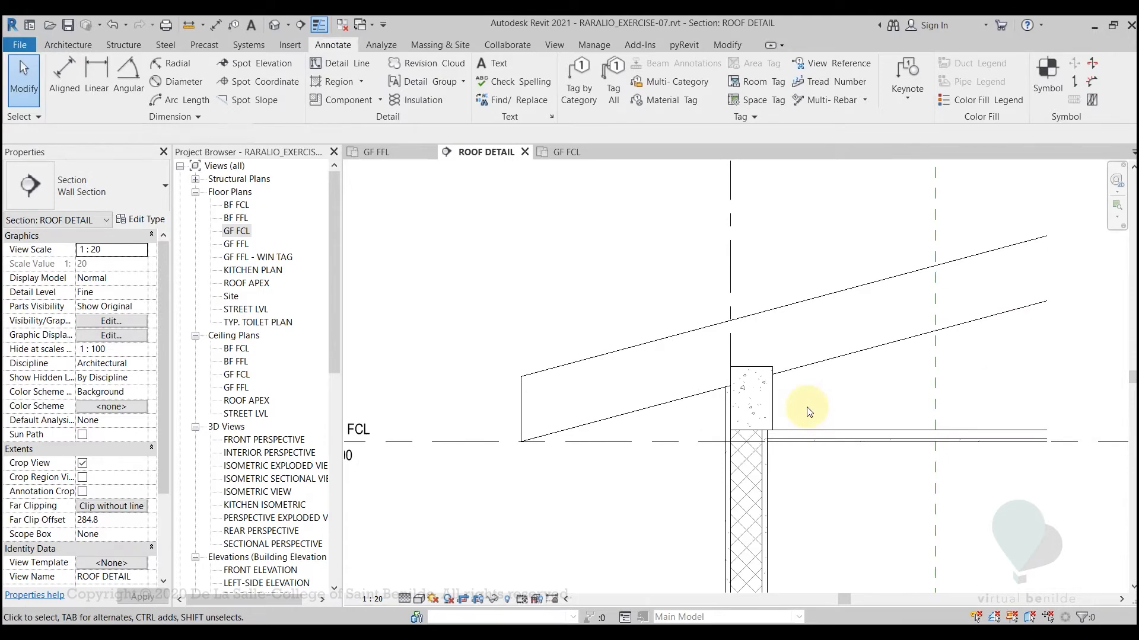
pyautogui.scroll(-3, 810, 411)
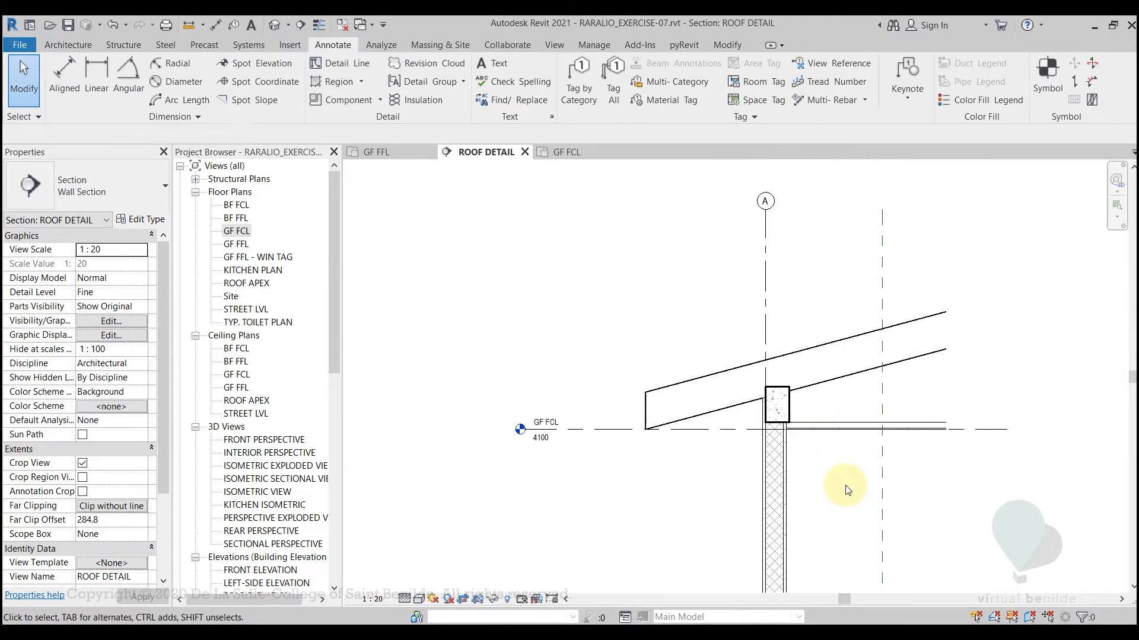
pyautogui.moveTo(846, 490); pyautogui.dragTo(782, 465, button='middle')
pyautogui.scroll(3, 781, 501)
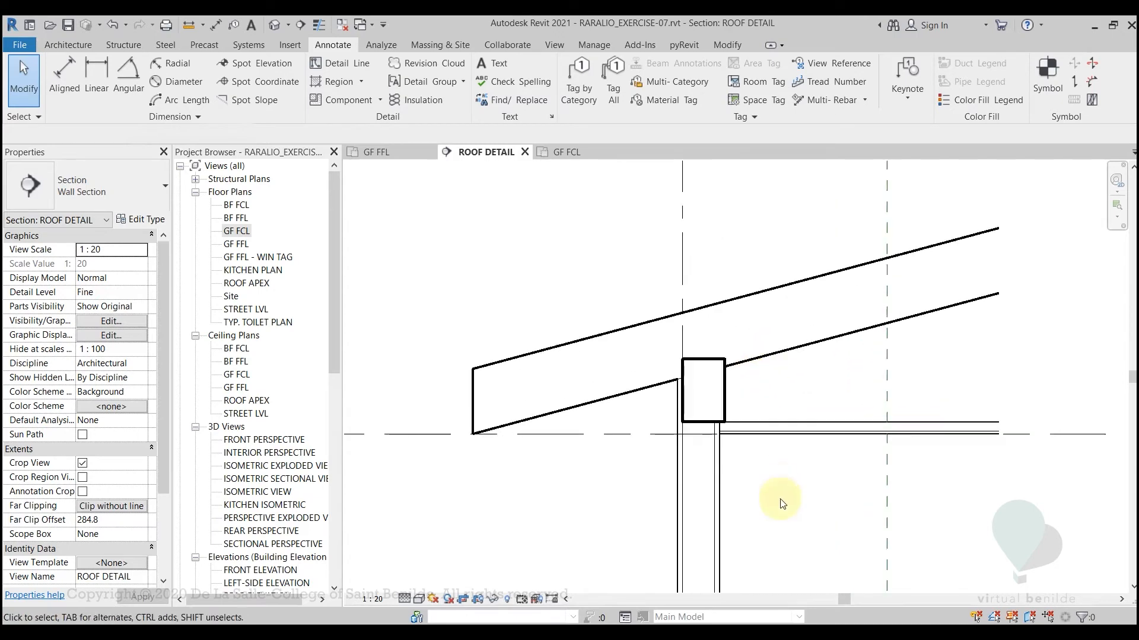
pyautogui.moveTo(762, 556); pyautogui.dragTo(767, 338, button='middle')
pyautogui.scroll(-2, 762, 359)
pyautogui.moveTo(778, 399); pyautogui.dragTo(743, 478, button='middle')
pyautogui.hotkey('alt', 'Tab')
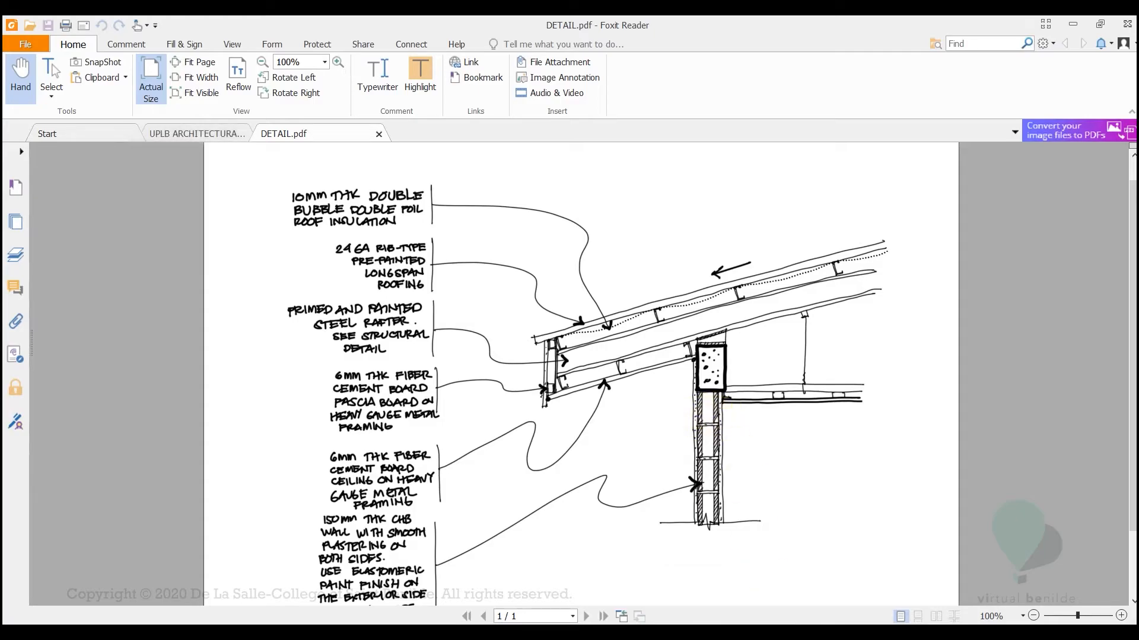
pyautogui.hotkey('alt', 'Tab')
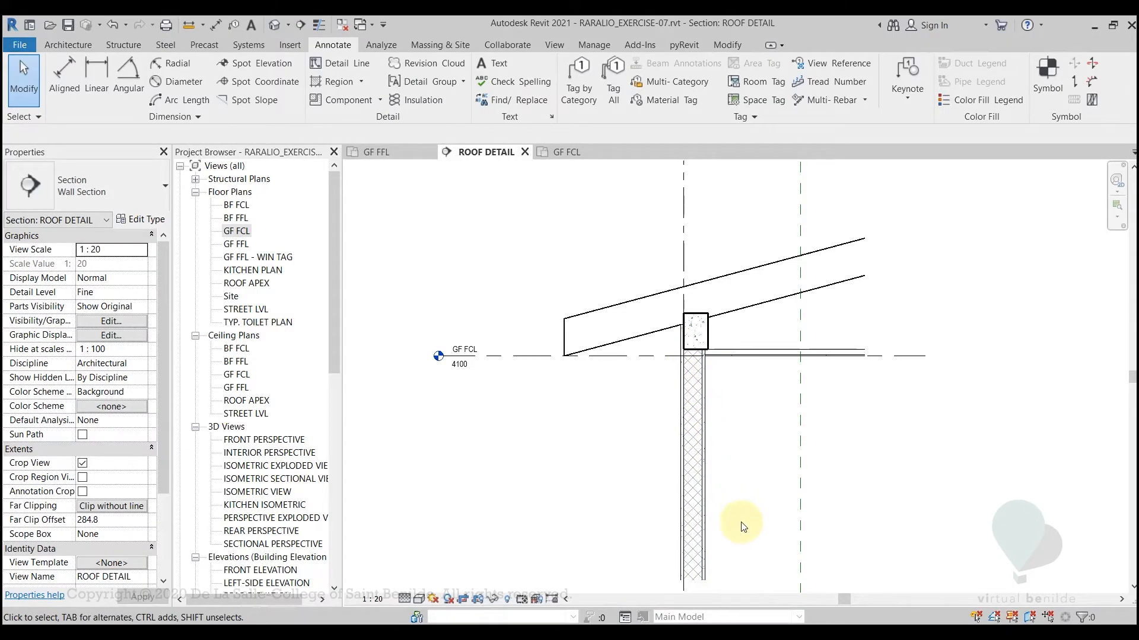
# Raise the lower boundary of the section's crop region to leave only a short length of wall, and hide the crop region again
pyautogui.click(474, 603)
pyautogui.click(602, 553)
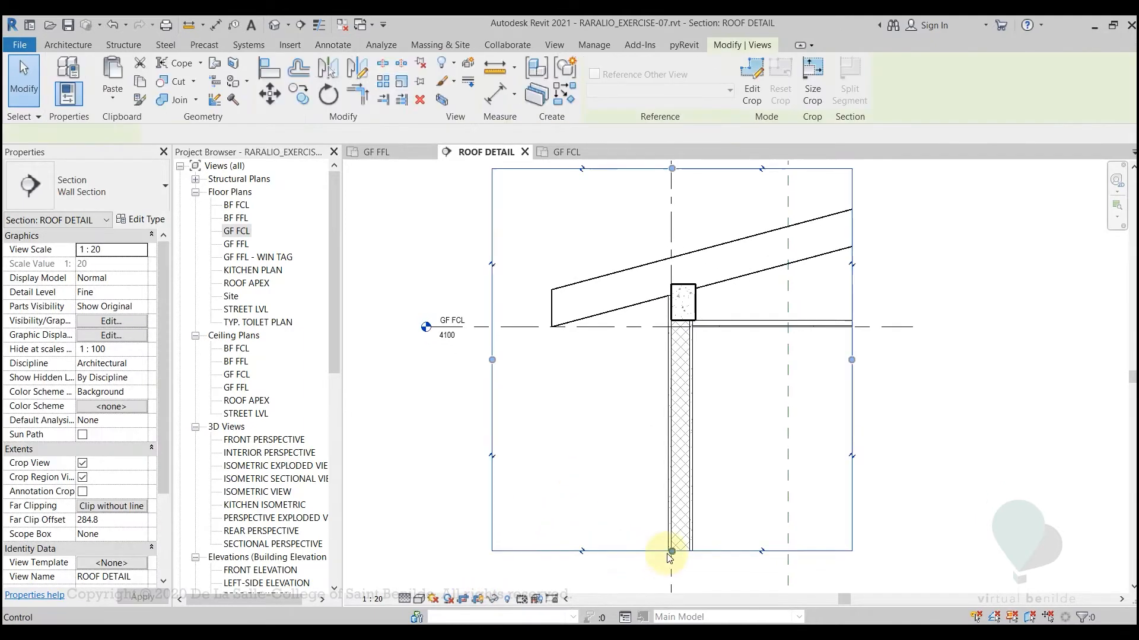
pyautogui.moveTo(670, 548); pyautogui.dragTo(677, 416)
pyautogui.moveTo(657, 377); pyautogui.dragTo(657, 462, button='middle')
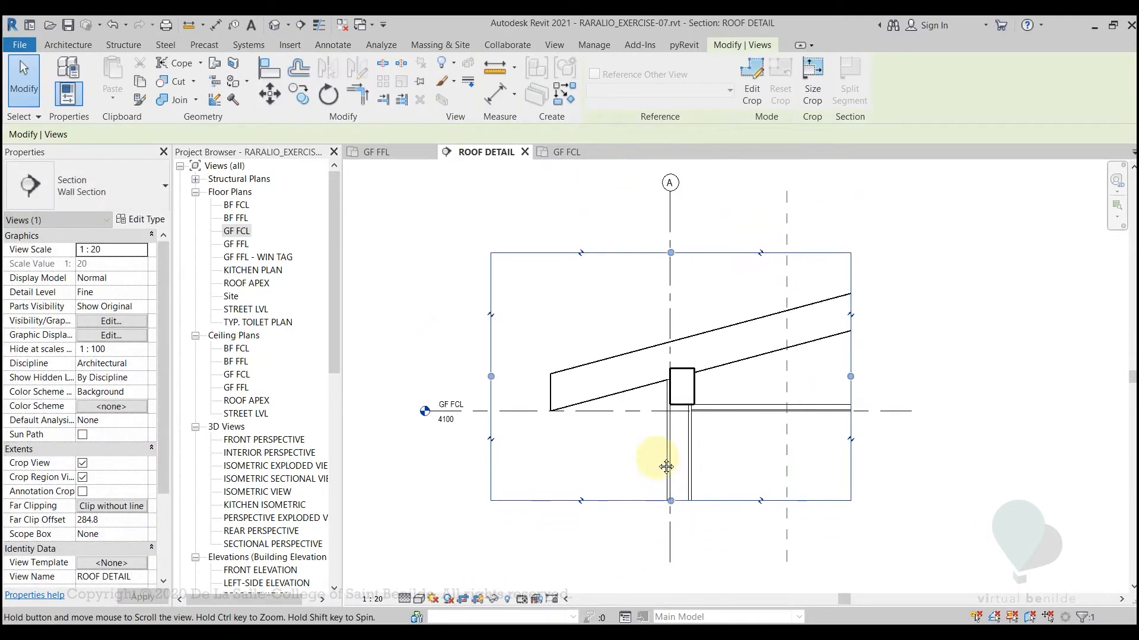
pyautogui.click(484, 602)
# Examine the beam and wall junction in the section, and study the same junction and eave framing in DETAIL.pdf
pyautogui.scroll(4, 726, 448)
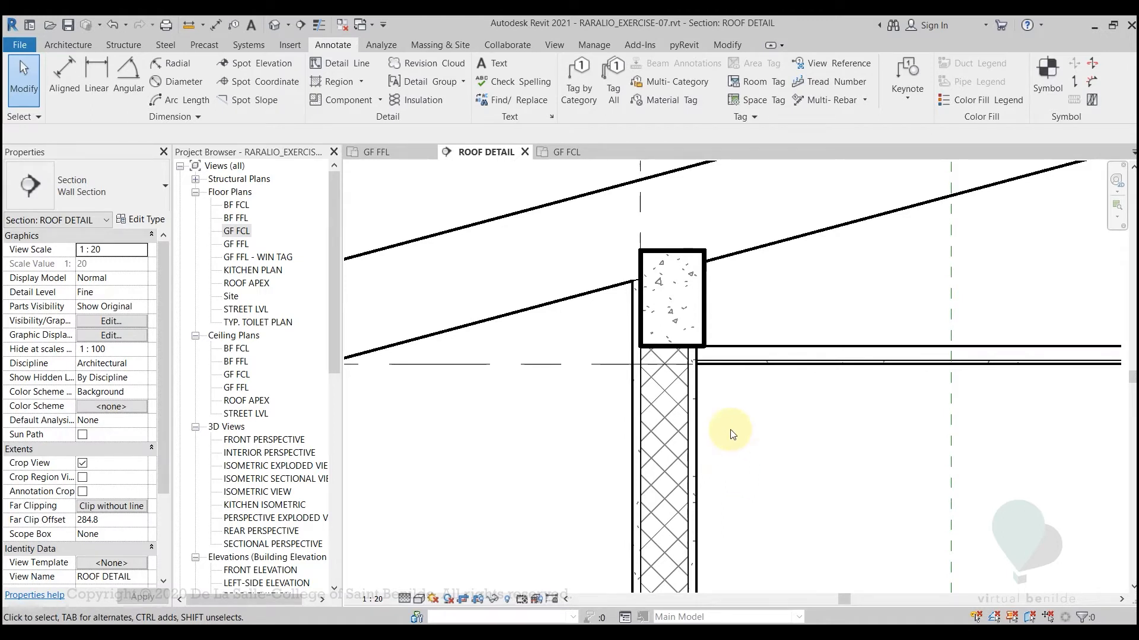
pyautogui.hotkey('alt', 'Tab')
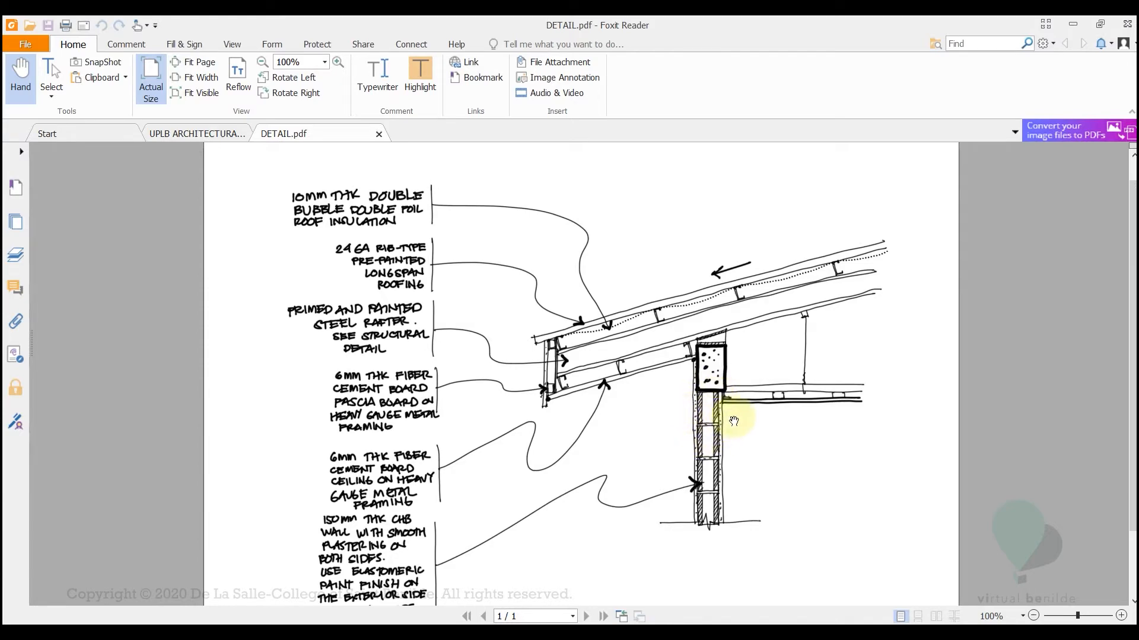
pyautogui.keyDown('ctrl'); pyautogui.scroll(2, 729, 411); pyautogui.keyUp('ctrl')
pyautogui.keyDown('ctrl'); pyautogui.scroll(2, 795, 421); pyautogui.keyUp('ctrl')
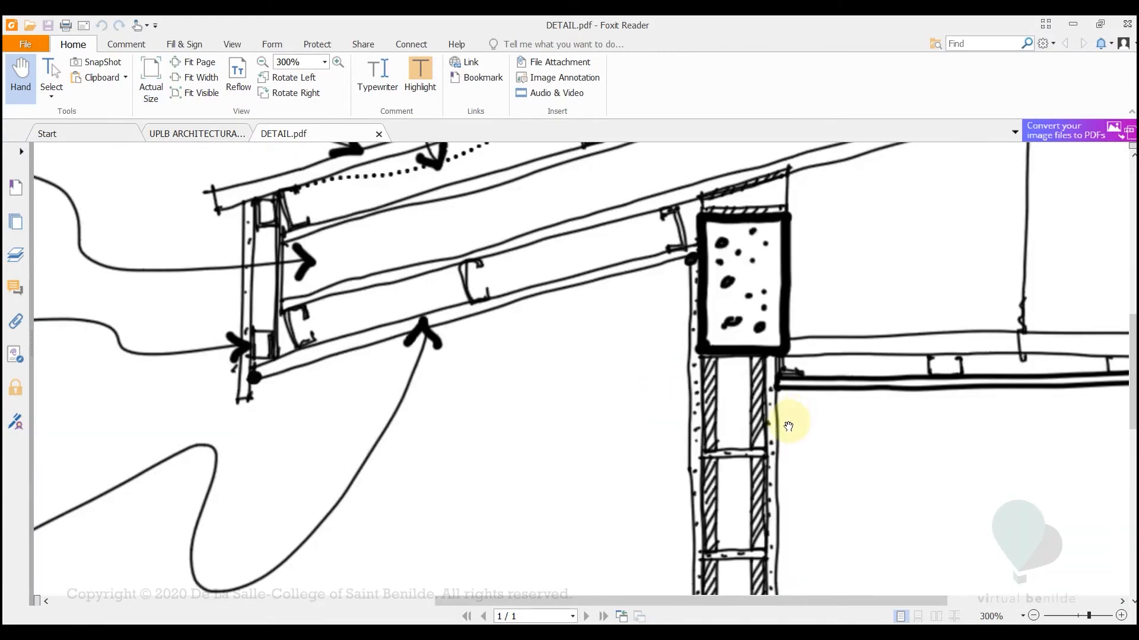
pyautogui.keyDown('ctrl'); pyautogui.scroll(-3, 767, 410); pyautogui.keyUp('ctrl')
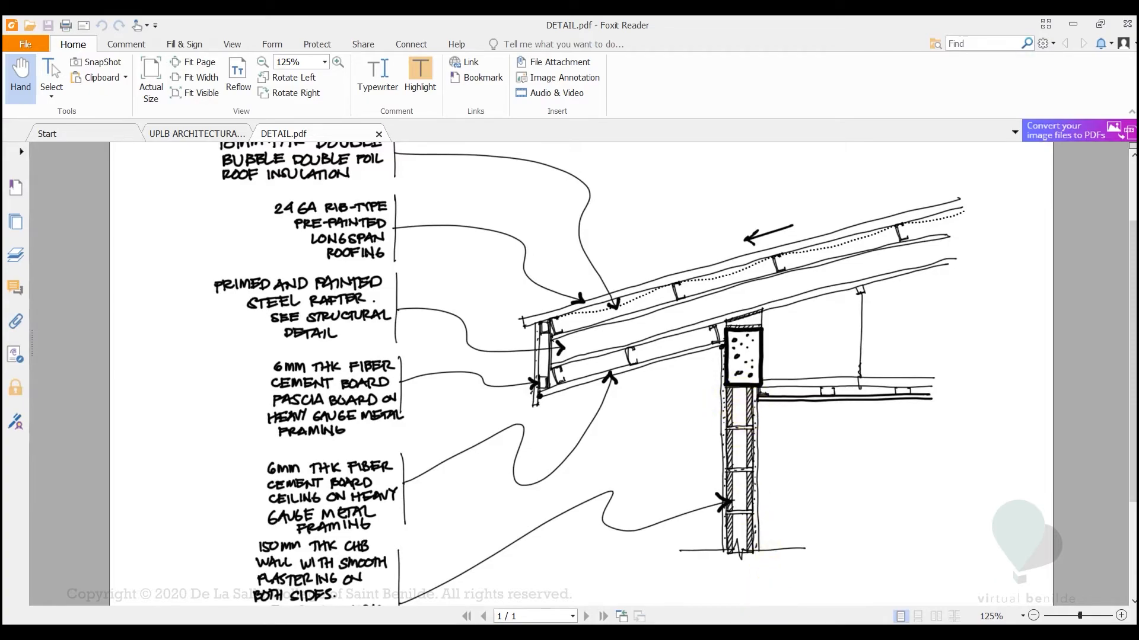
# In Revit's ROOF DETAIL view, start a filled region with Medium Lines and sketch a rectangle about 80 by 280 mm beside the wall's interior face
pyautogui.click(762, 633)
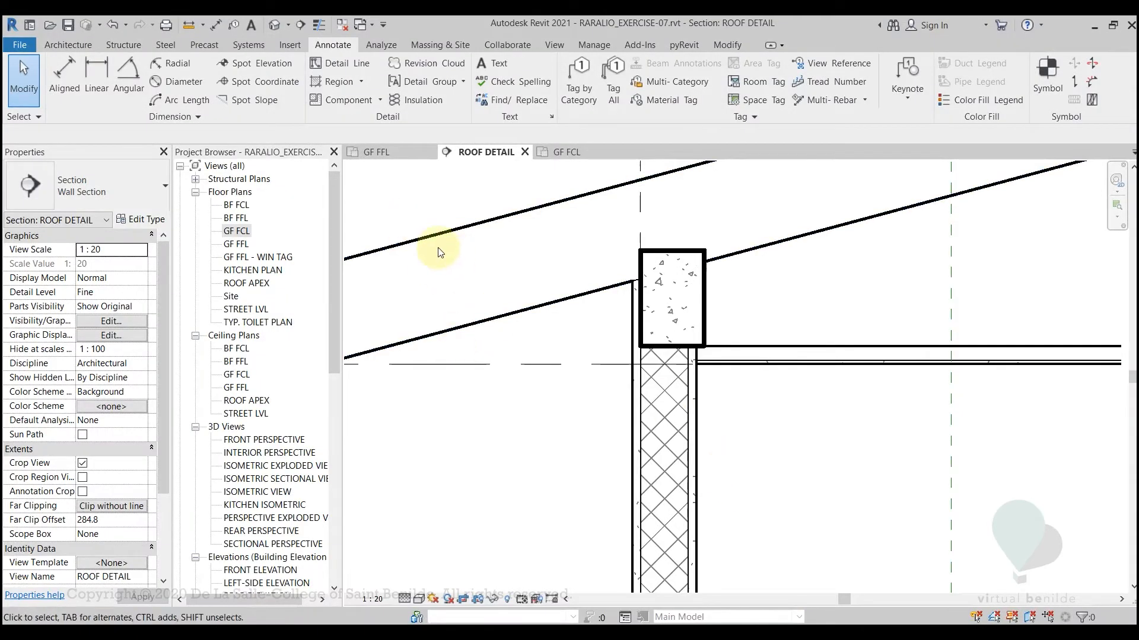
pyautogui.click(346, 82)
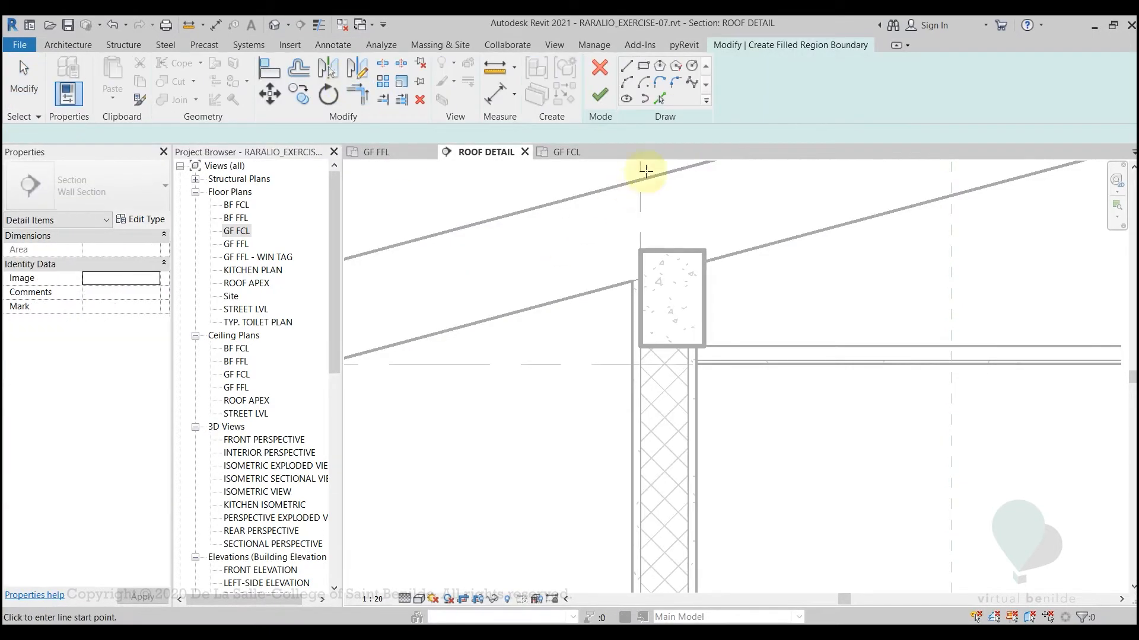
pyautogui.click(753, 89)
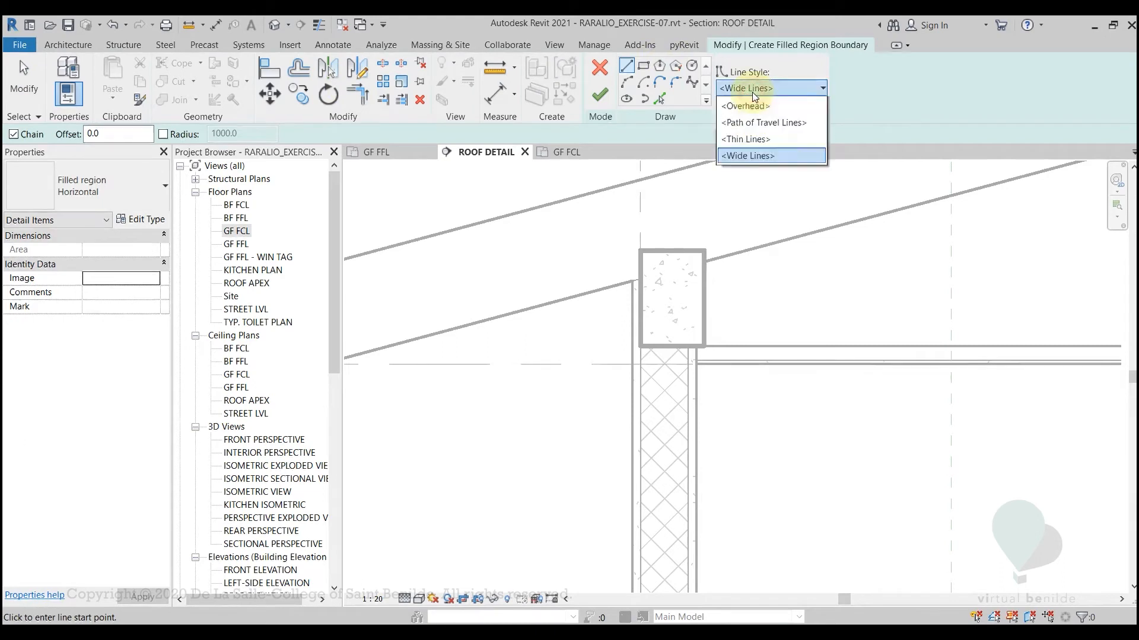
pyautogui.click(750, 222)
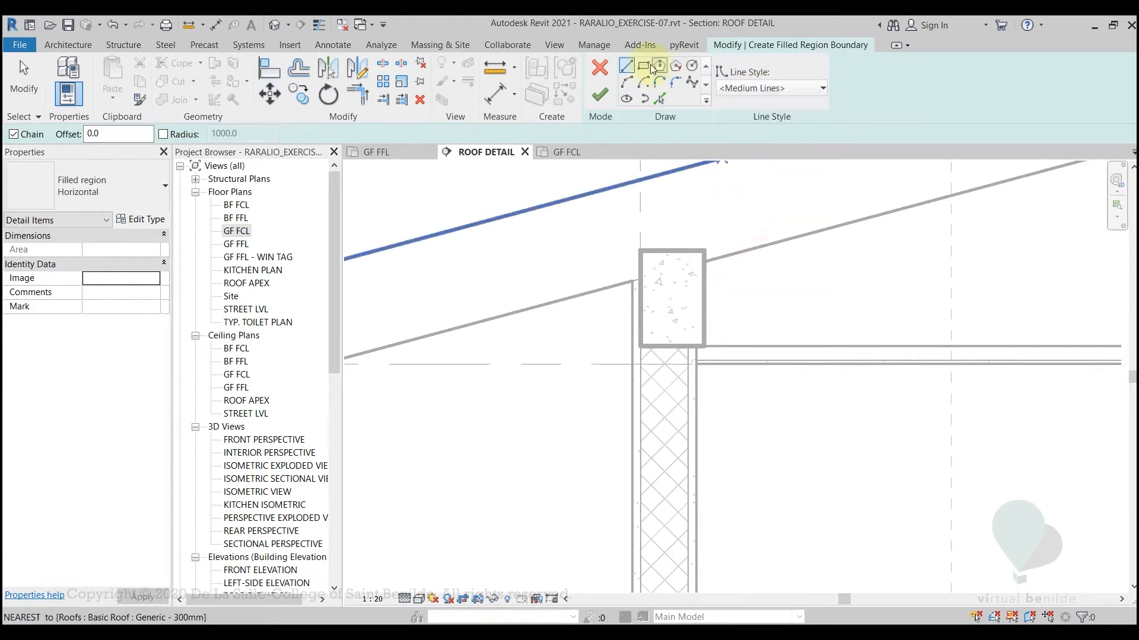
pyautogui.click(643, 69)
pyautogui.click(737, 510)
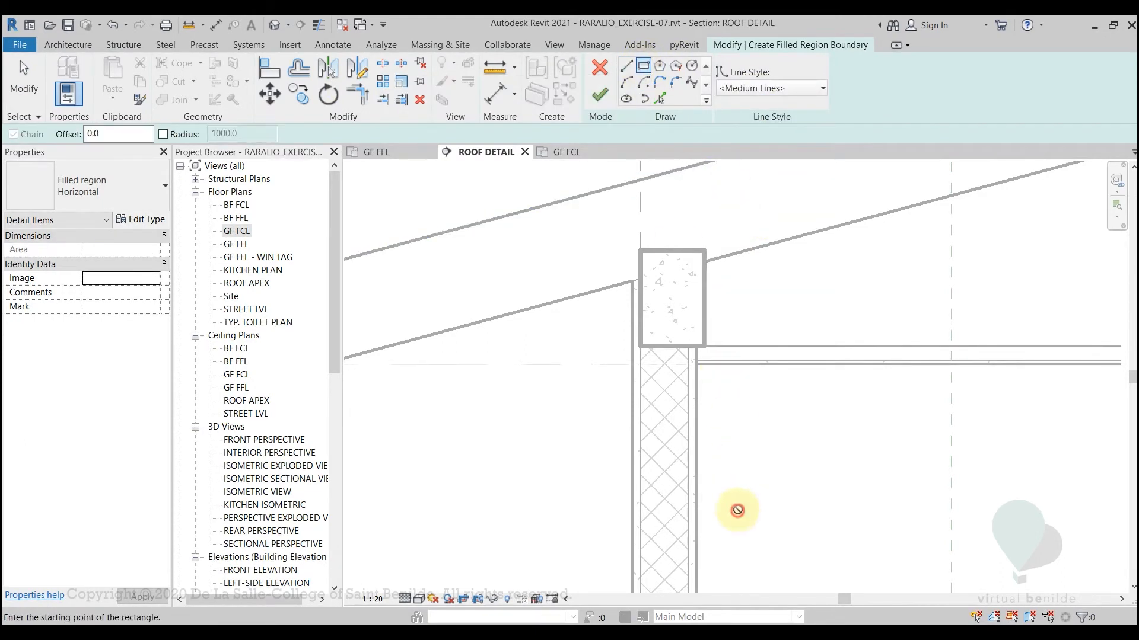
pyautogui.click(764, 421)
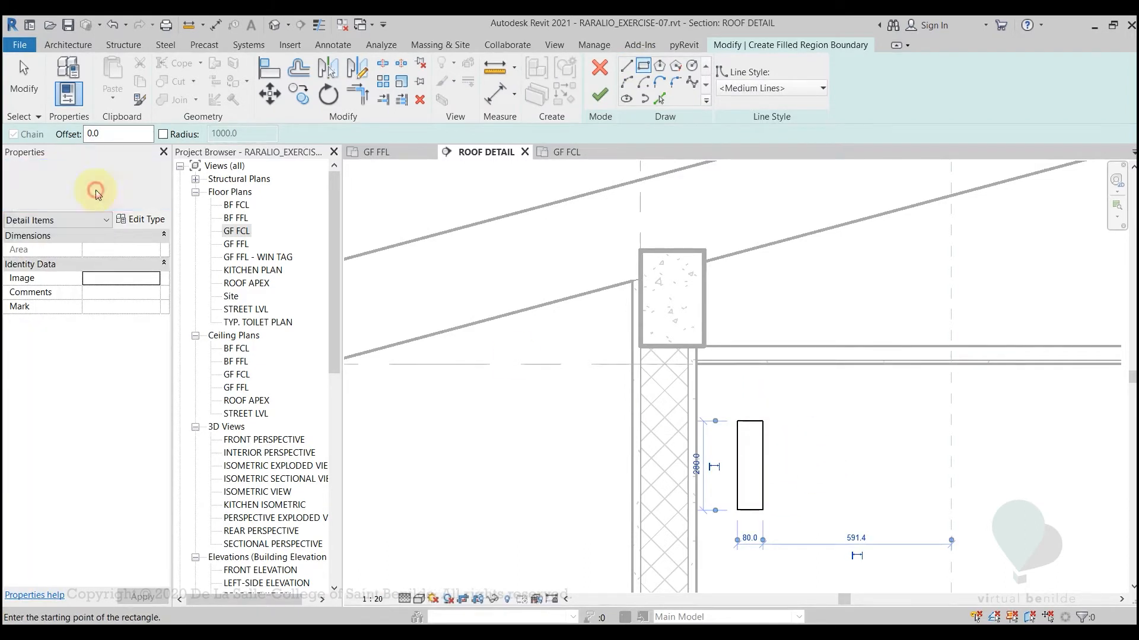
# Set the new filled region's type to Diagonal Down and end the rectangle command
pyautogui.click(97, 193)
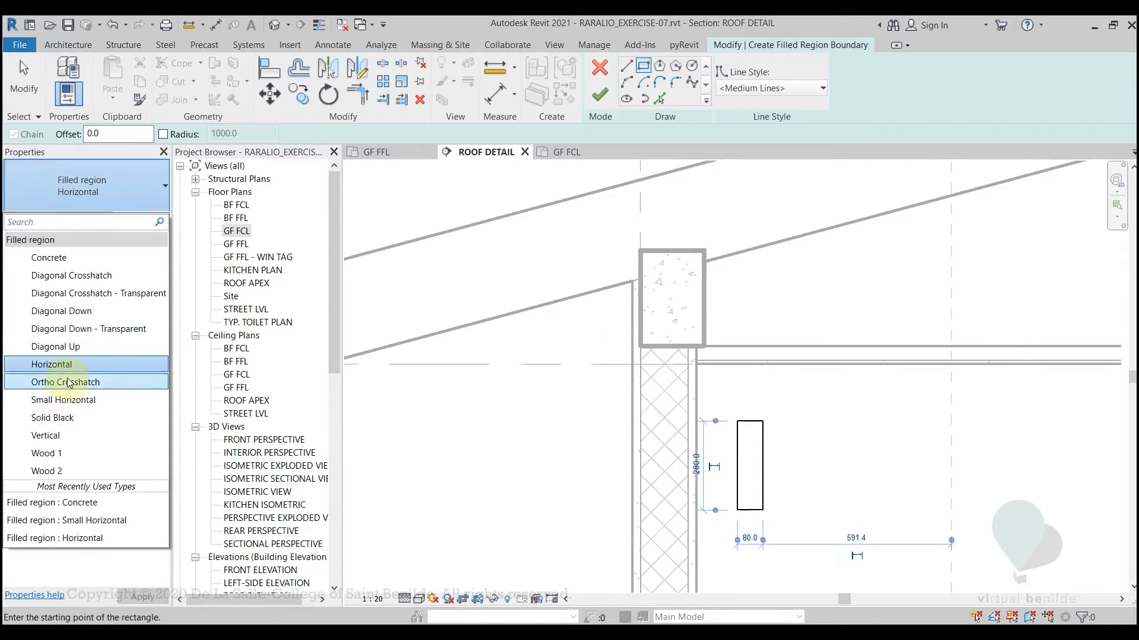
pyautogui.click(62, 311)
pyautogui.press('Escape')
pyautogui.press('Escape')
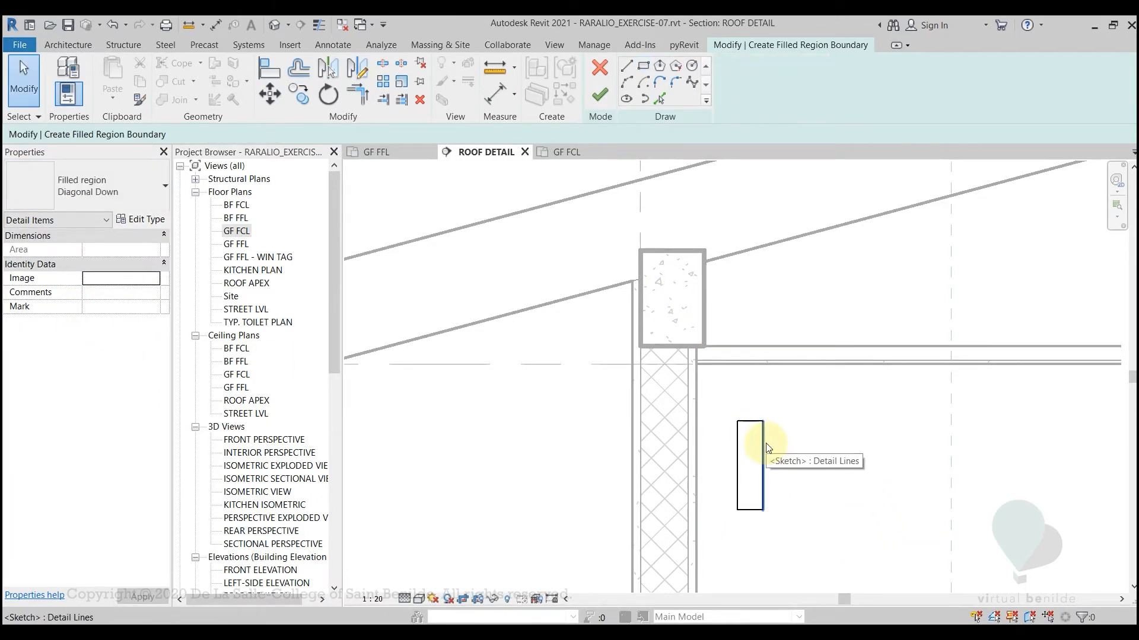
# Set the sketched rectangle's width to 25 mm using its right edge
pyautogui.click(763, 446)
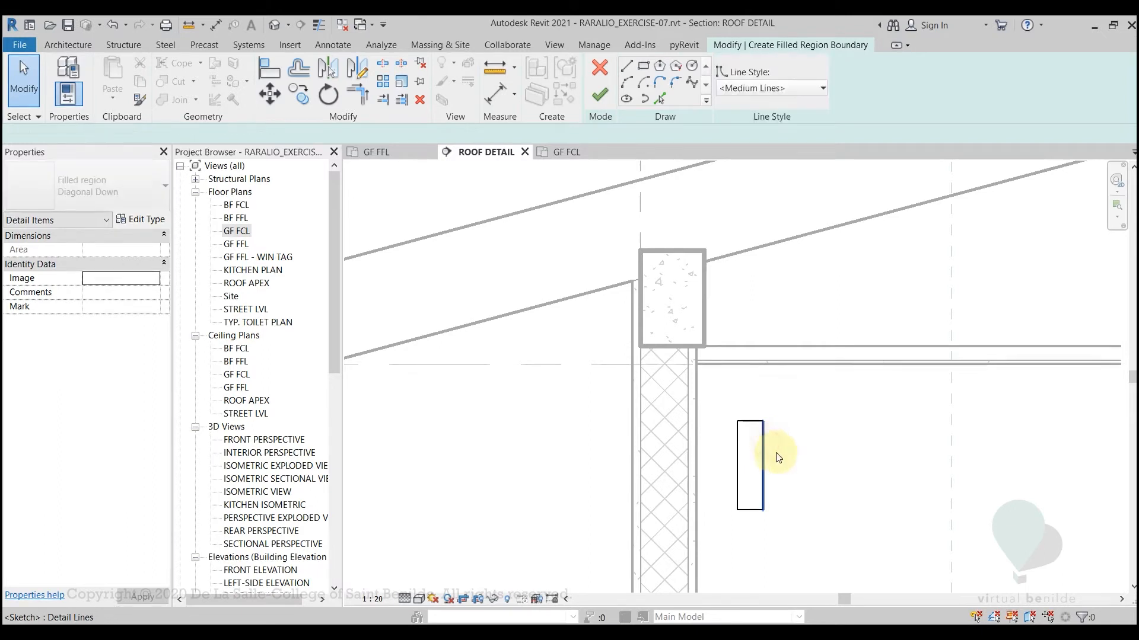
pyautogui.scroll(3, 775, 547)
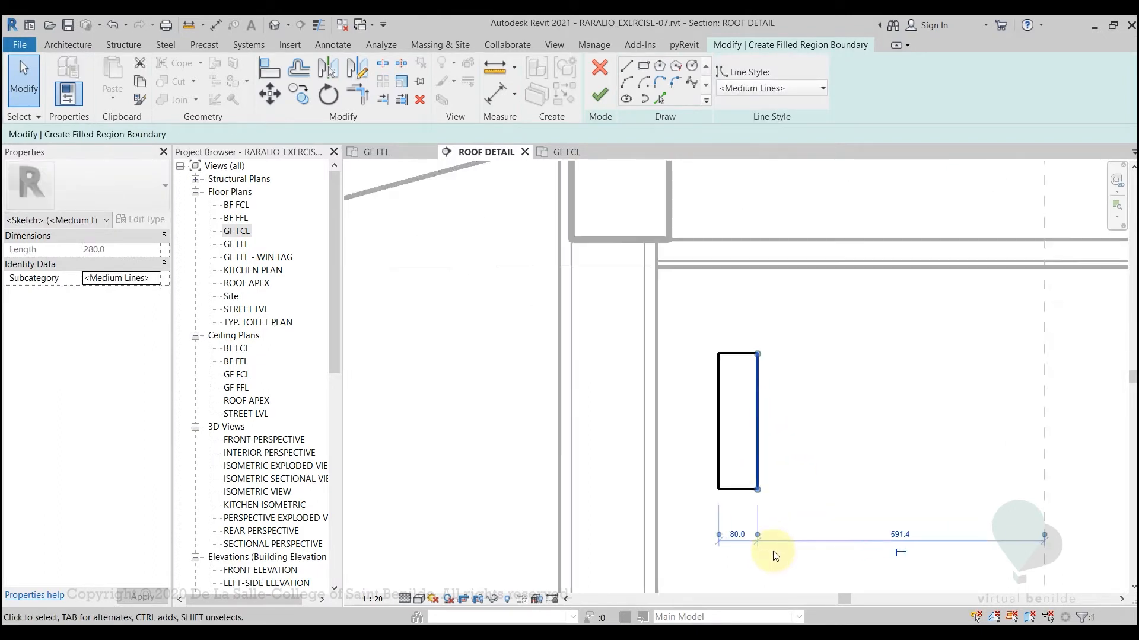
pyautogui.click(732, 533)
pyautogui.write('25')
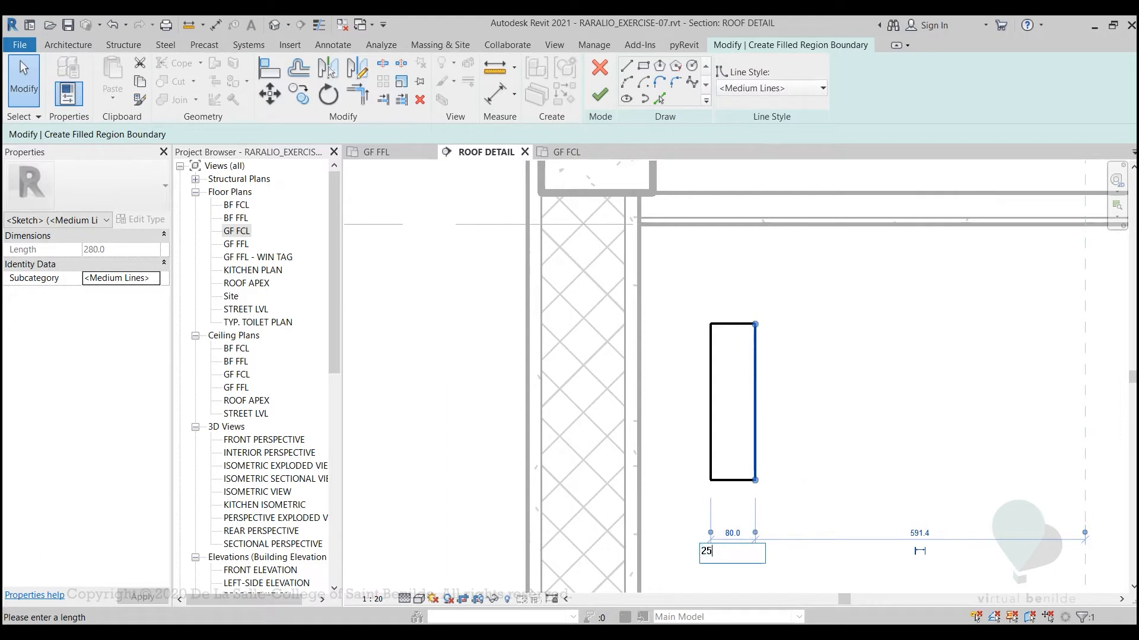
pyautogui.press('Return')
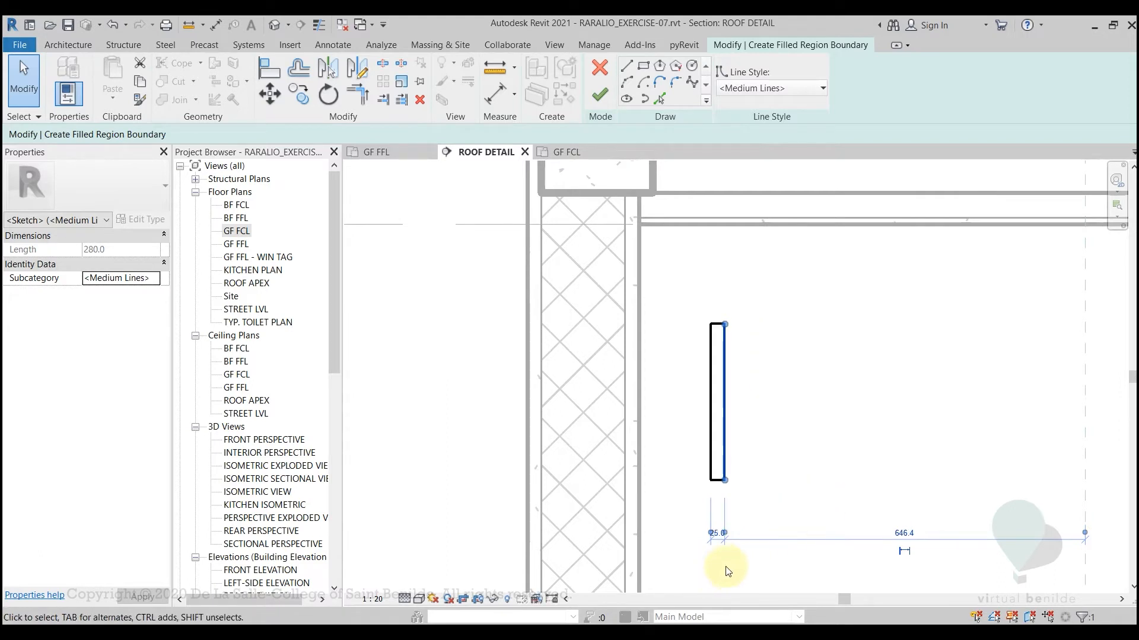
# Set the sketched rectangle's width to 40 mm
pyautogui.scroll(3, 724, 561)
pyautogui.click(705, 501)
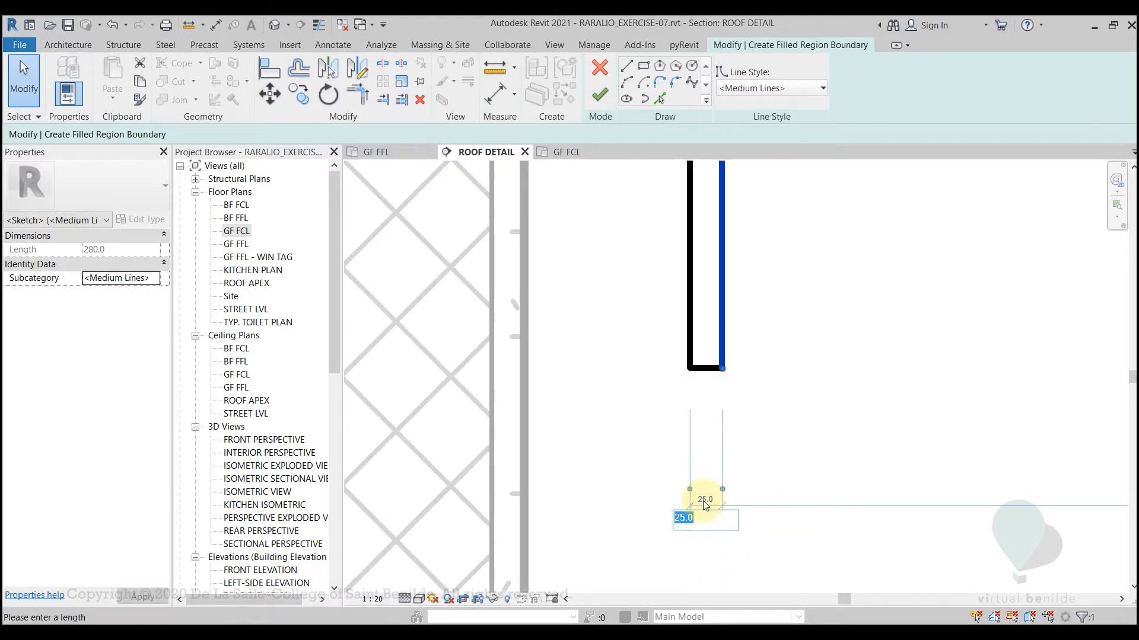
pyautogui.write('40')
pyautogui.press('Return')
# Set the sketched rectangle's height to 200 mm by adjusting its upper edge
pyautogui.scroll(-2, 1088, 378)
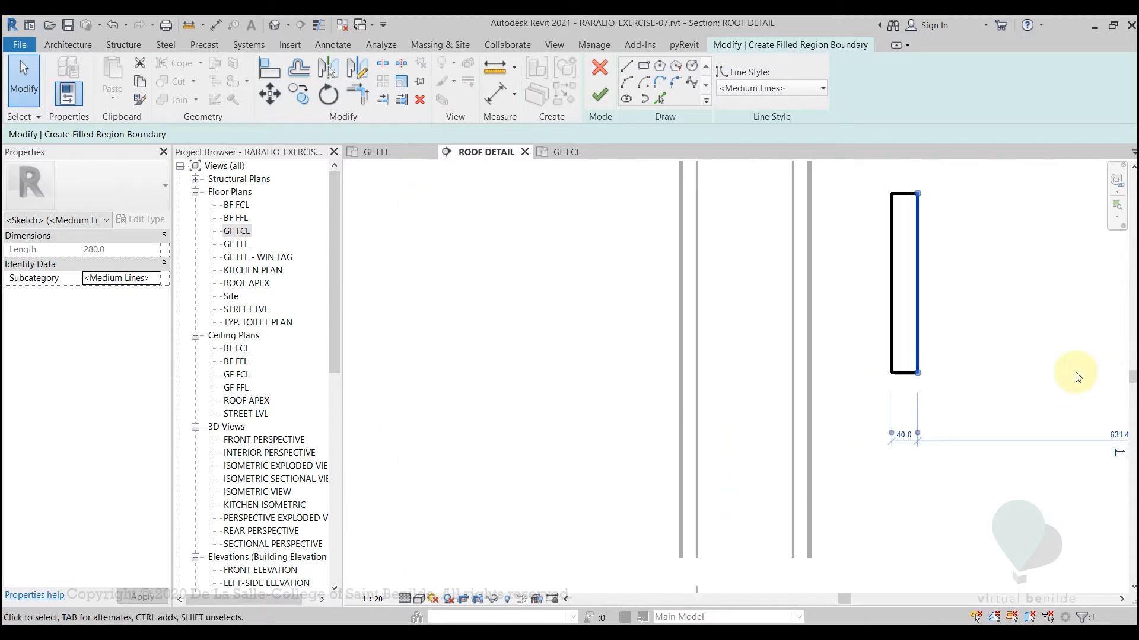
pyautogui.moveTo(966, 330); pyautogui.dragTo(794, 408, button='middle')
pyautogui.click(729, 271)
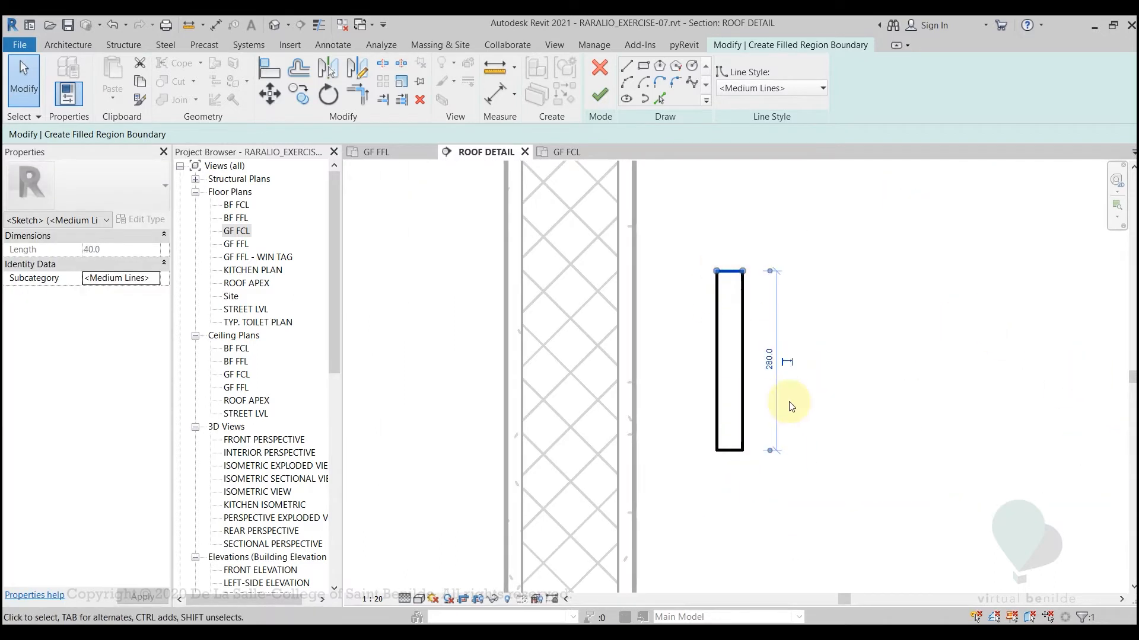
pyautogui.click(769, 361)
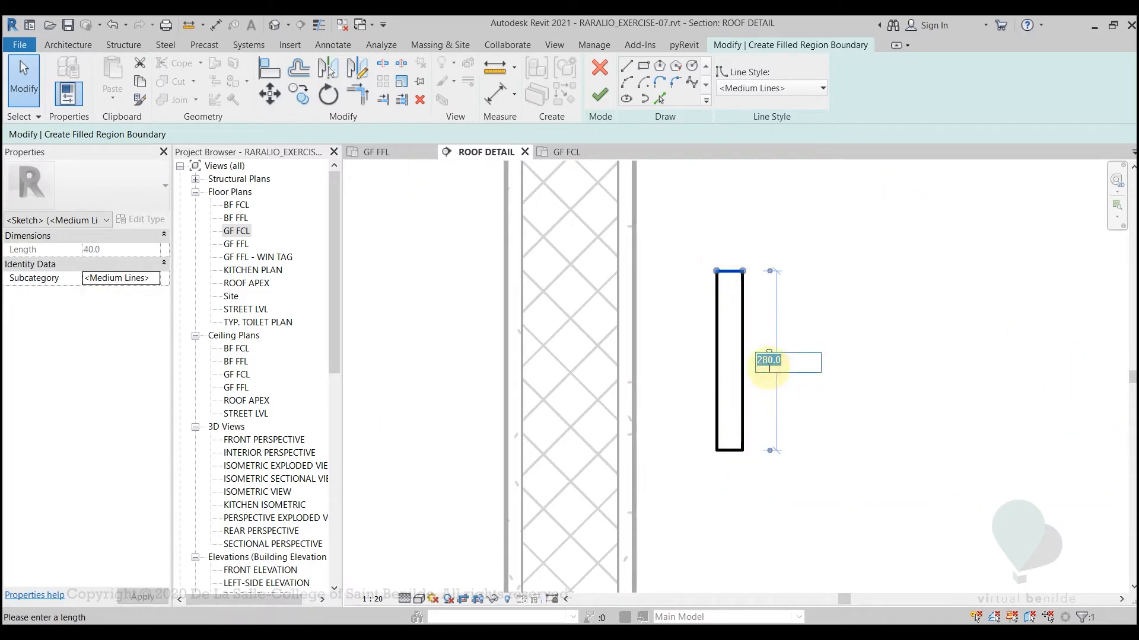
pyautogui.press('Return')
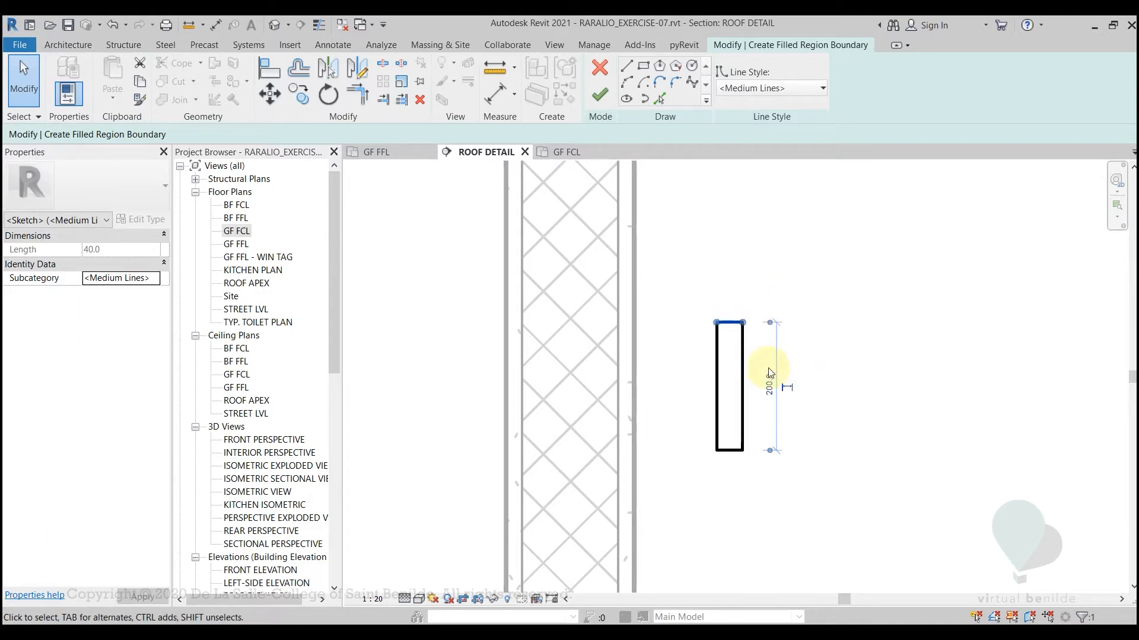
pyautogui.click(813, 391)
# Turn on thin line display and finish the filled region sketch beside the wall
pyautogui.scroll(-2, 793, 373)
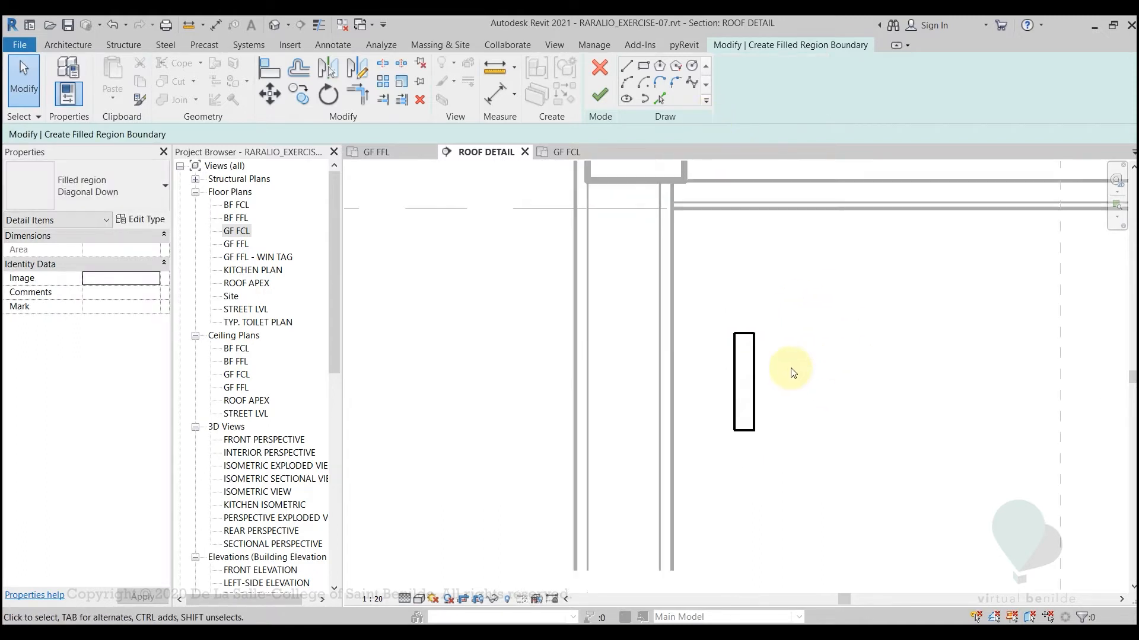
pyautogui.scroll(-4, 792, 370)
pyautogui.moveTo(776, 344); pyautogui.dragTo(717, 412, button='middle')
pyautogui.scroll(5, 719, 432)
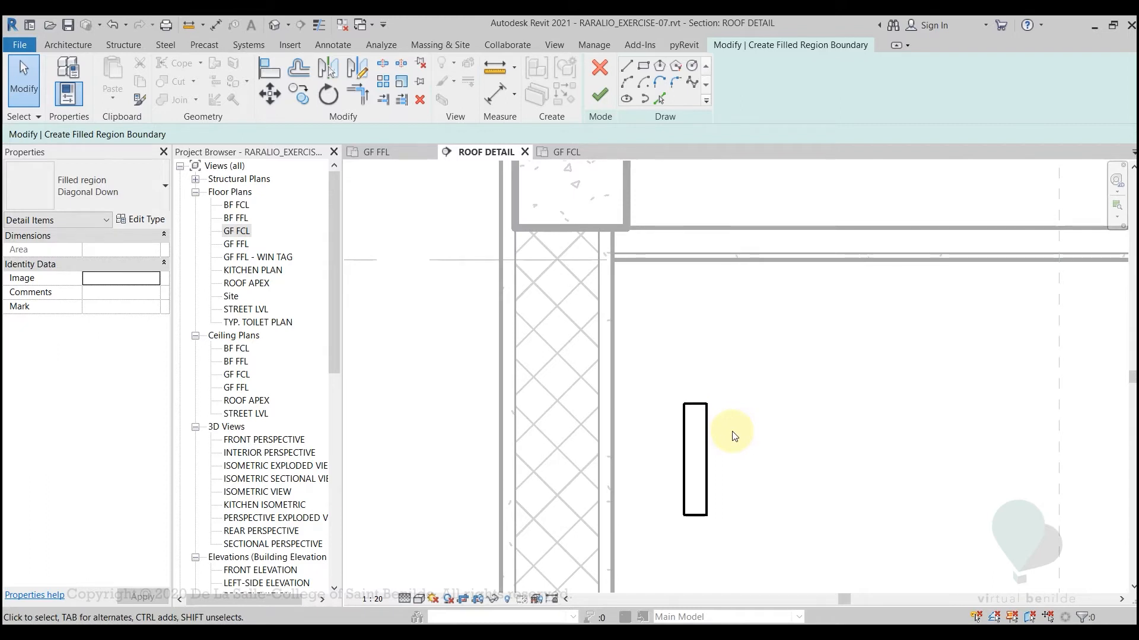
pyautogui.press('t')
pyautogui.press('l')
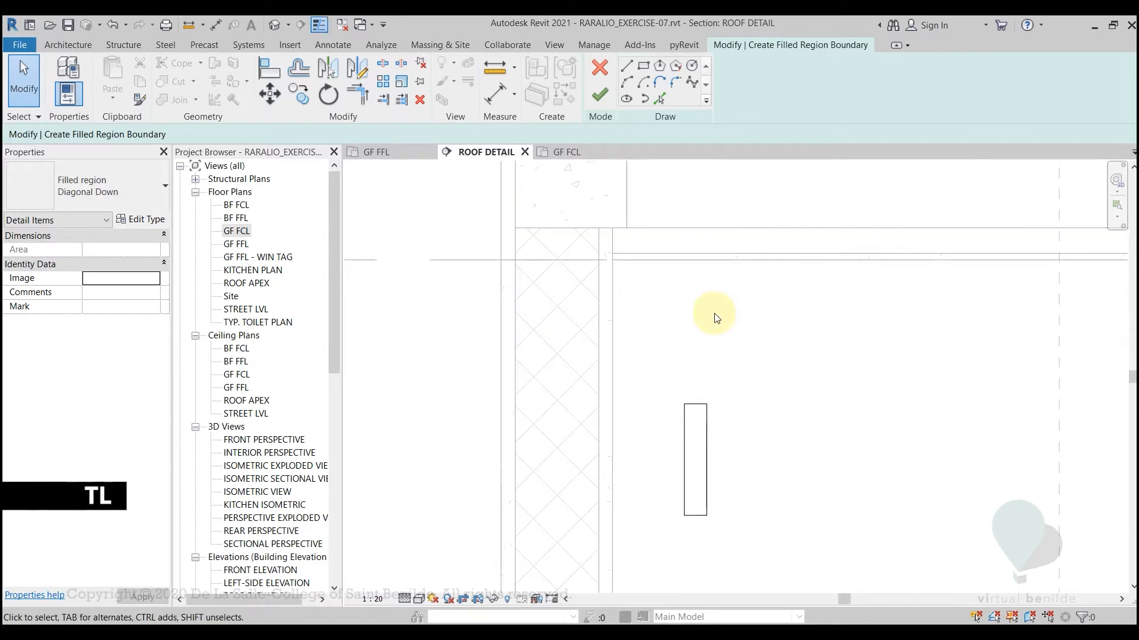
pyautogui.click(599, 95)
pyautogui.click(735, 464)
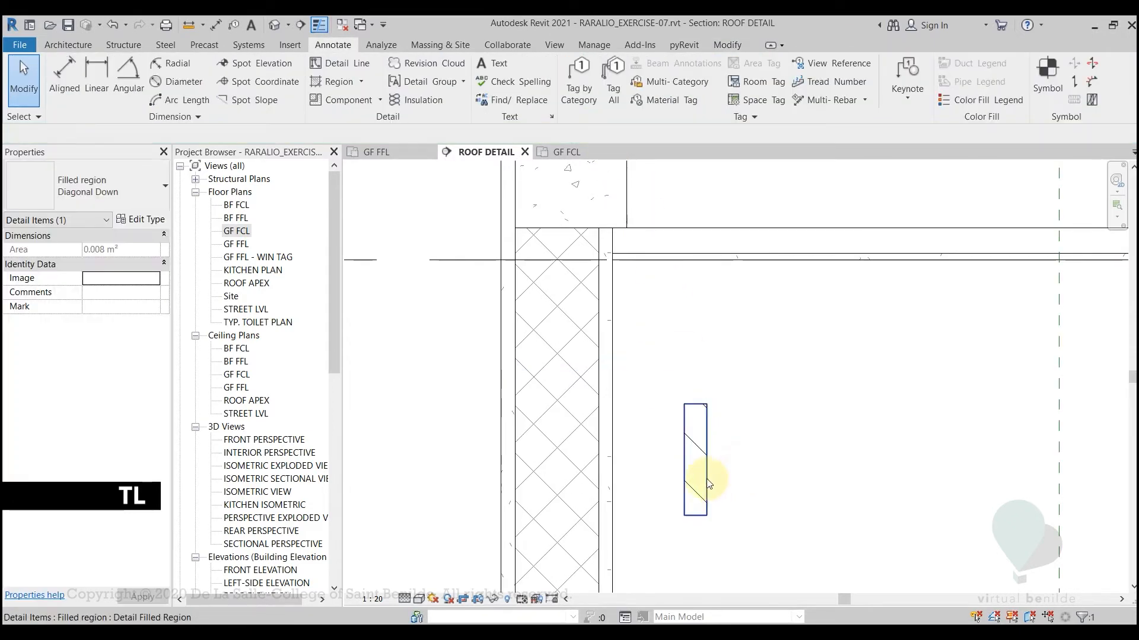
# Duplicate the new filled region's type under the name "Diagonal Down small"
pyautogui.click(706, 479)
pyautogui.scroll(2, 720, 468)
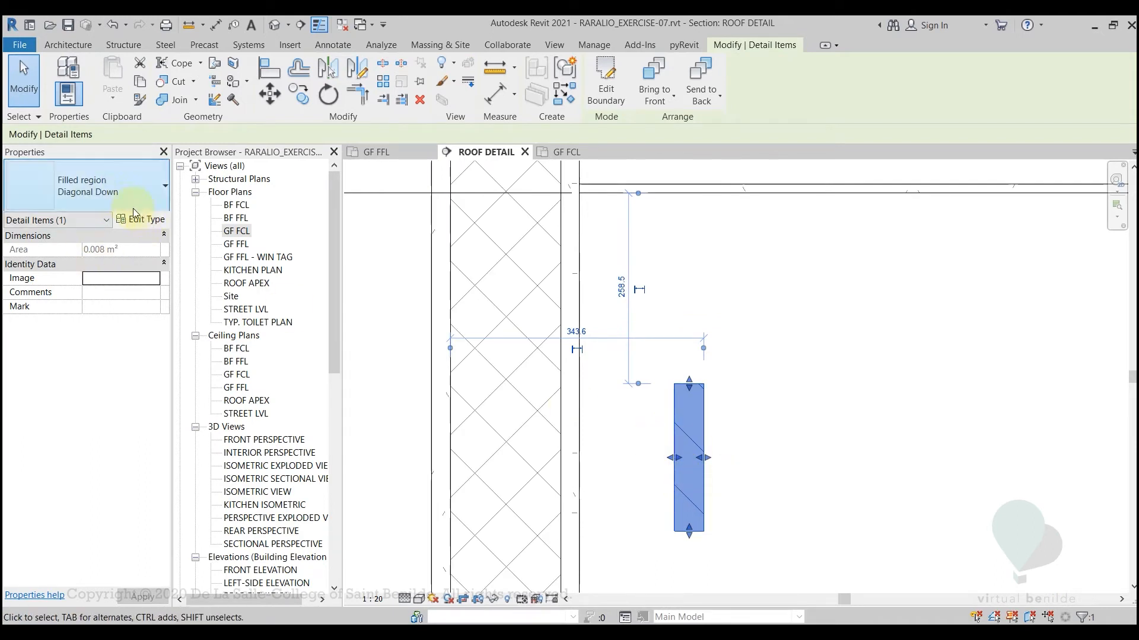
pyautogui.click(149, 181)
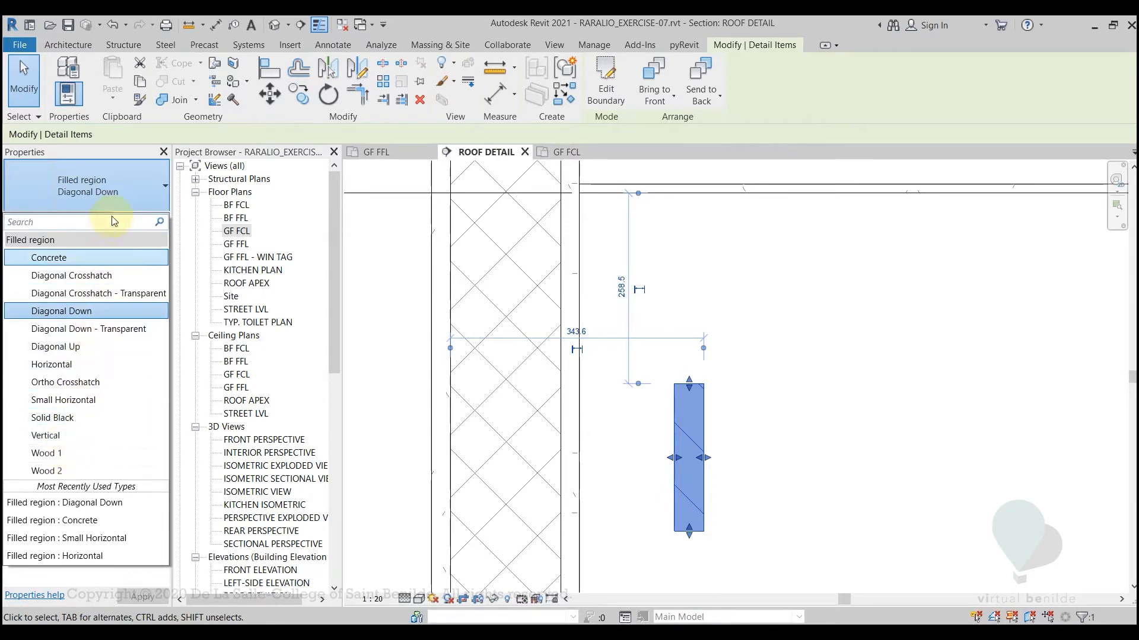
pyautogui.click(113, 190)
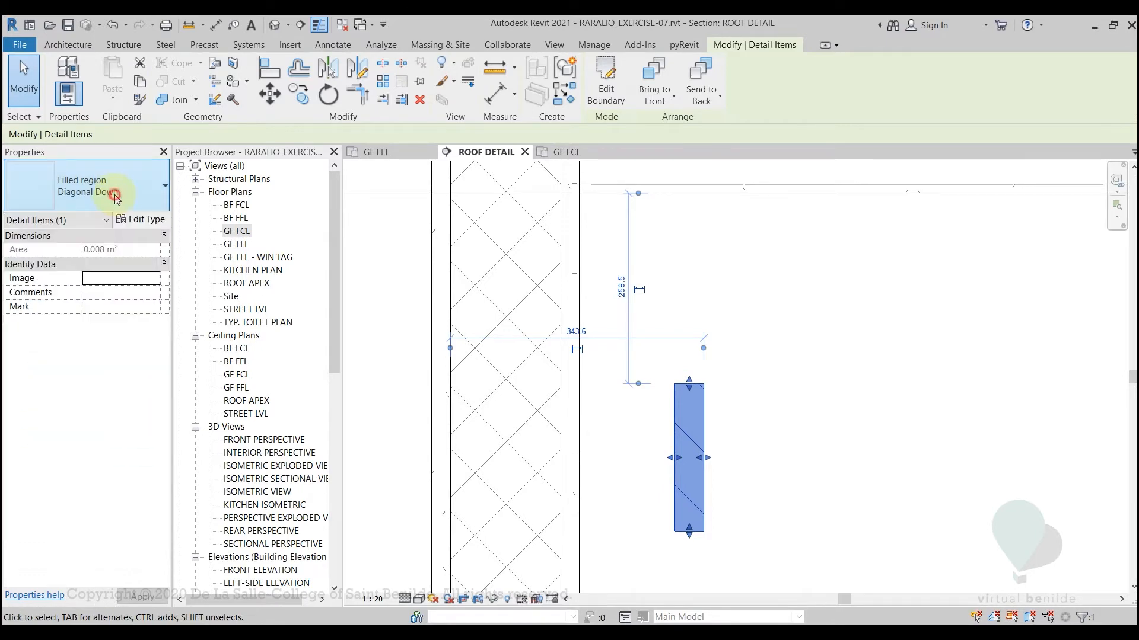
pyautogui.click(138, 220)
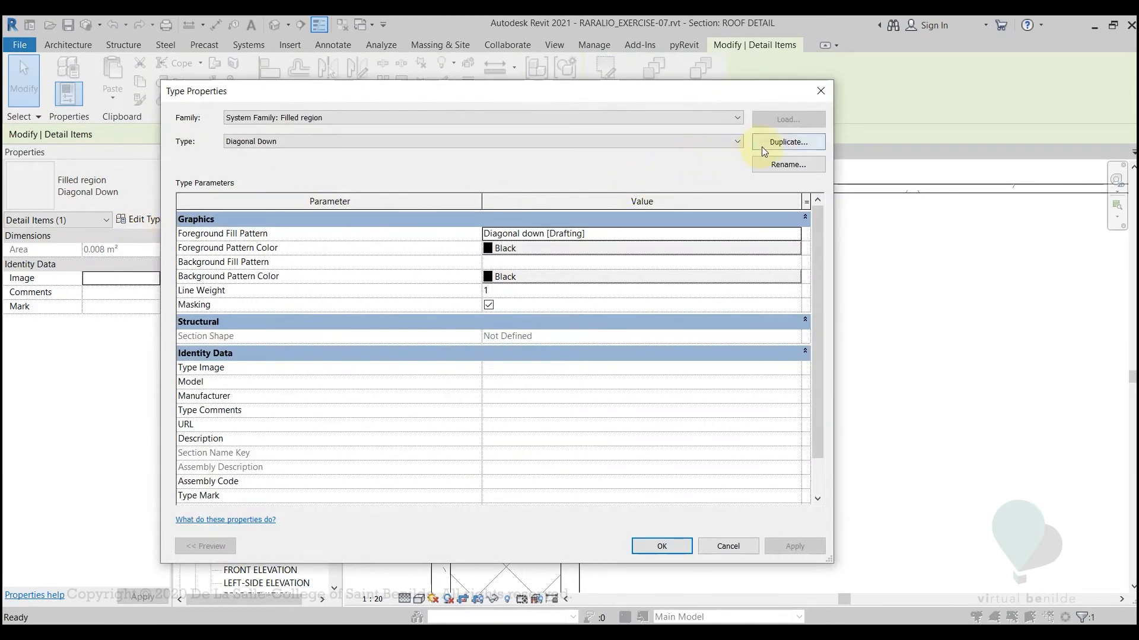
pyautogui.click(763, 148)
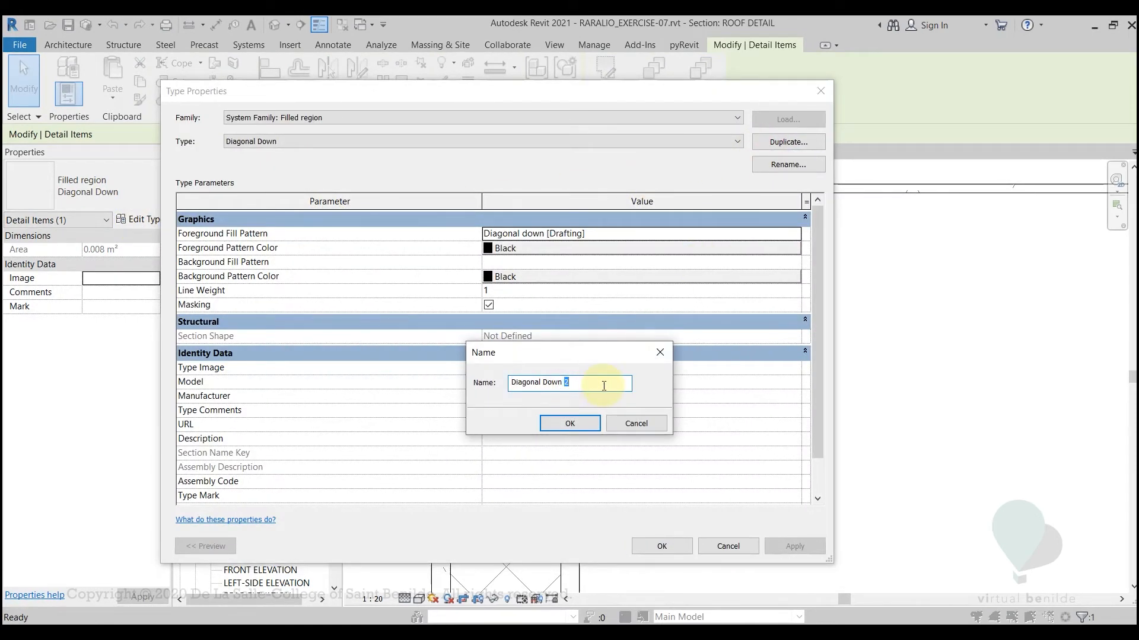
pyautogui.press('Return')
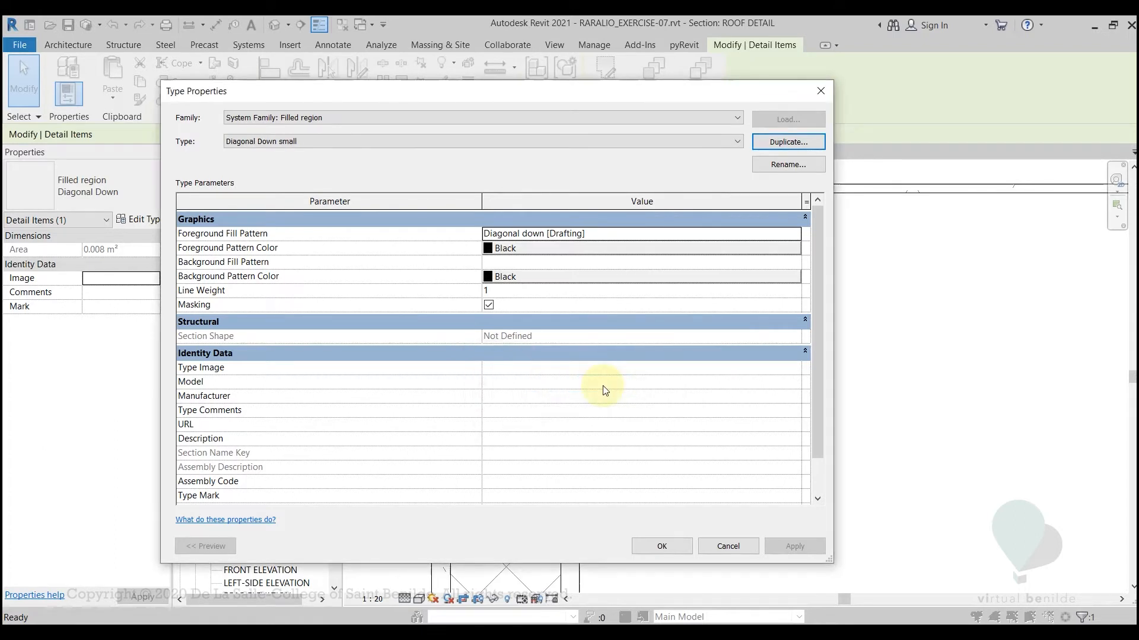
# Set the foreground fill pattern of the Diagonal Down small type to the drafting pattern Diagonal down 1.5mm
pyautogui.click(793, 235)
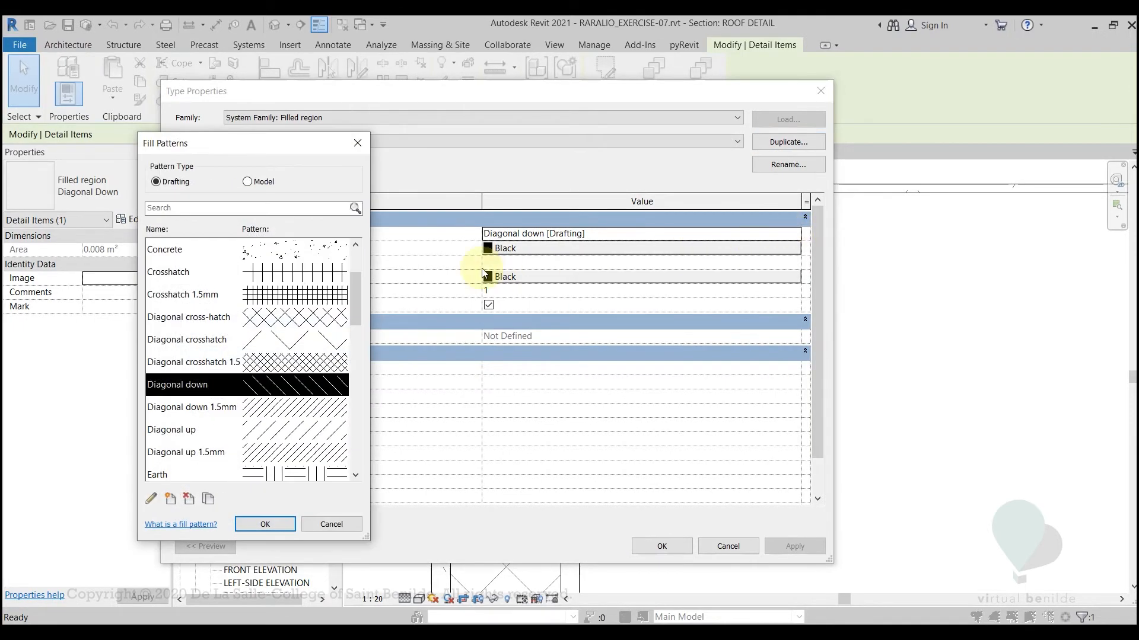
pyautogui.moveTo(351, 307); pyautogui.dragTo(351, 318)
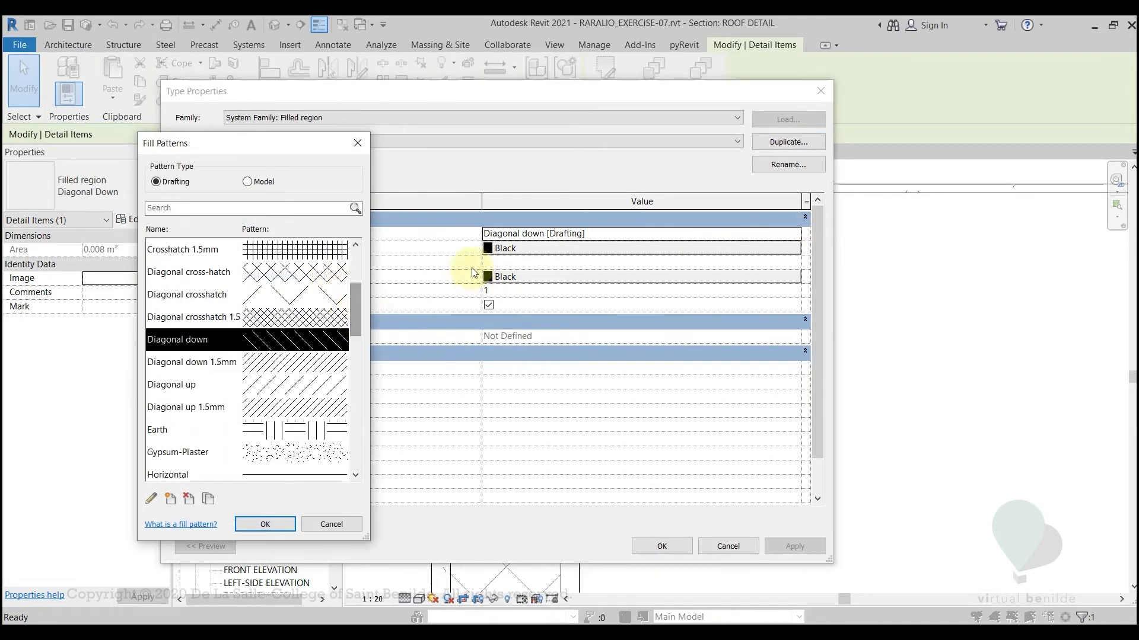
pyautogui.click(236, 366)
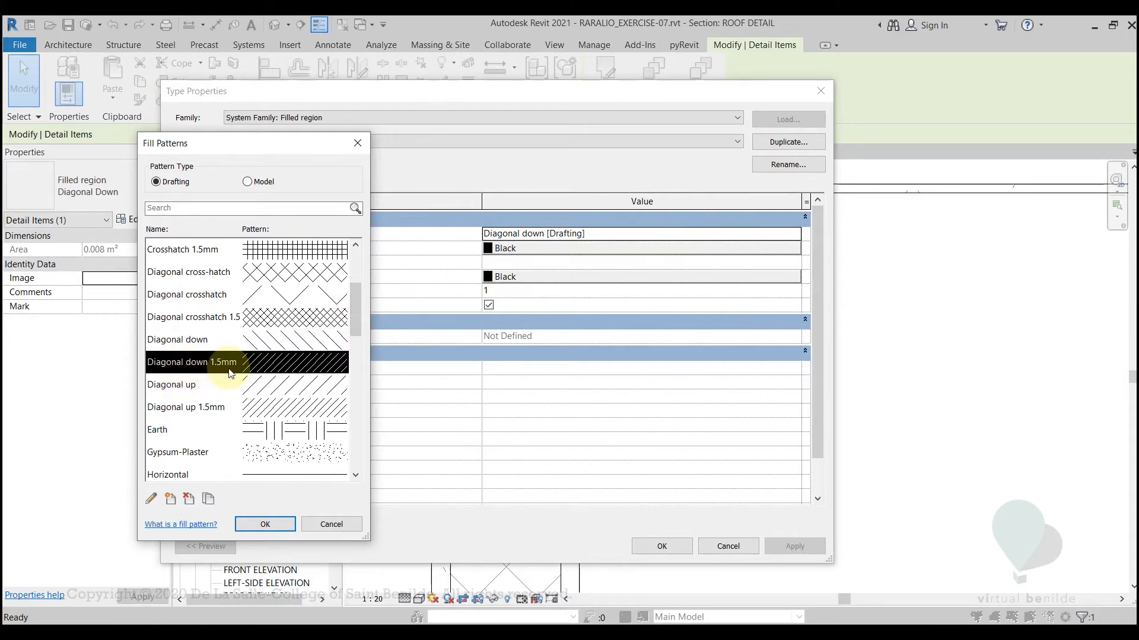
pyautogui.click(263, 525)
# Set the type's foreground pattern color to RGB 128-128-128 and apply the type properties to the filled region
pyautogui.click(544, 251)
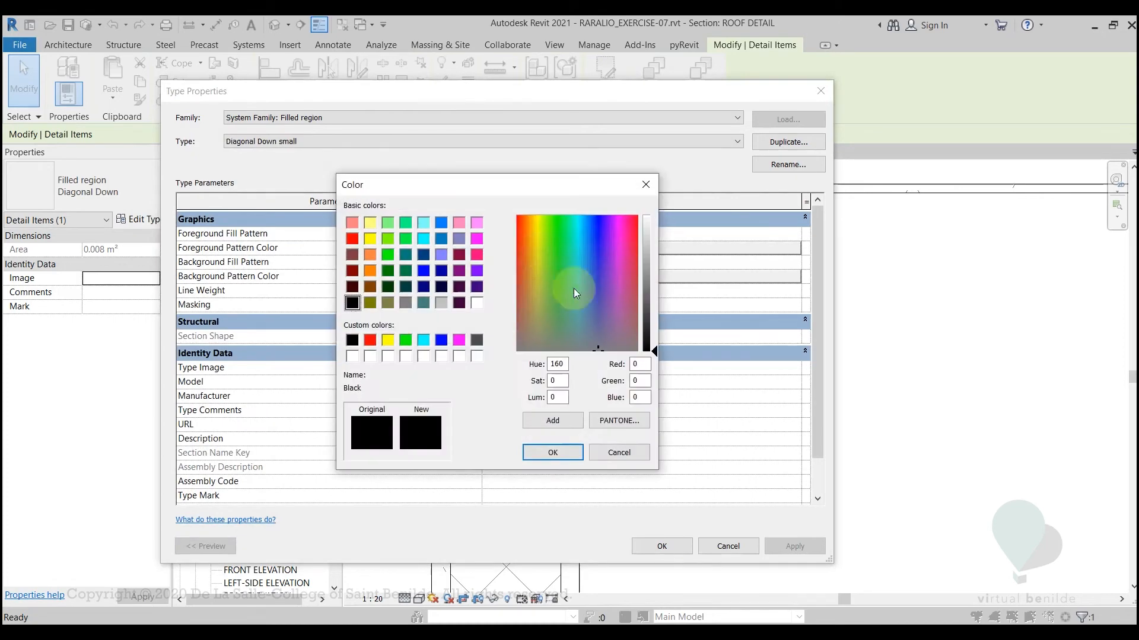
pyautogui.write('128')
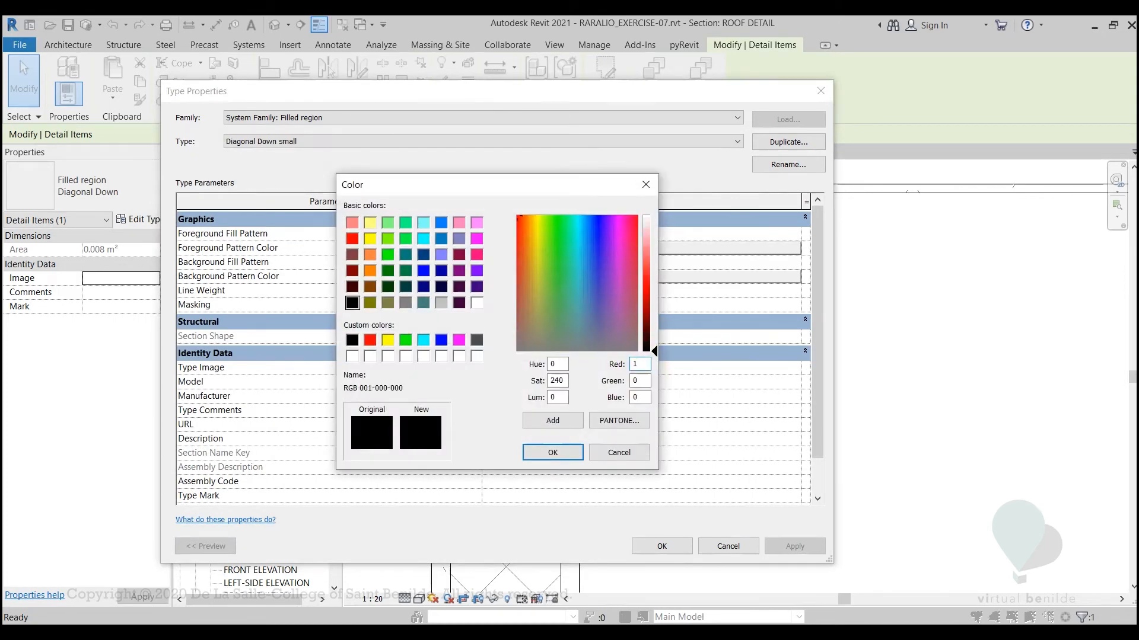
pyautogui.click(638, 381)
pyautogui.write('12')
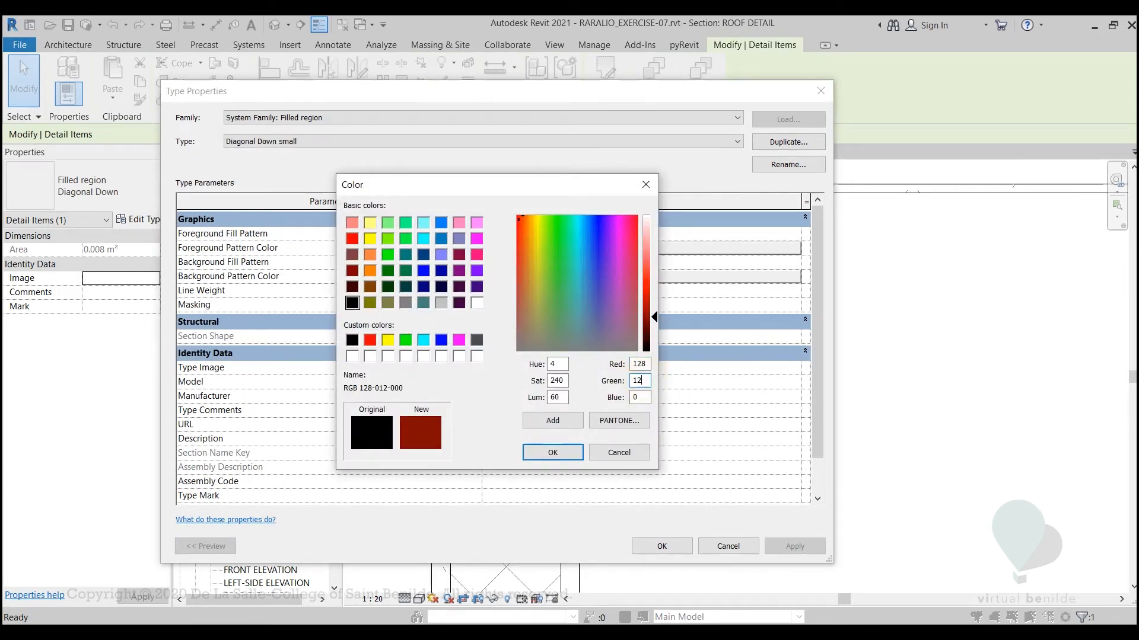
pyautogui.write('8')
pyautogui.click(640, 397)
pyautogui.write('128')
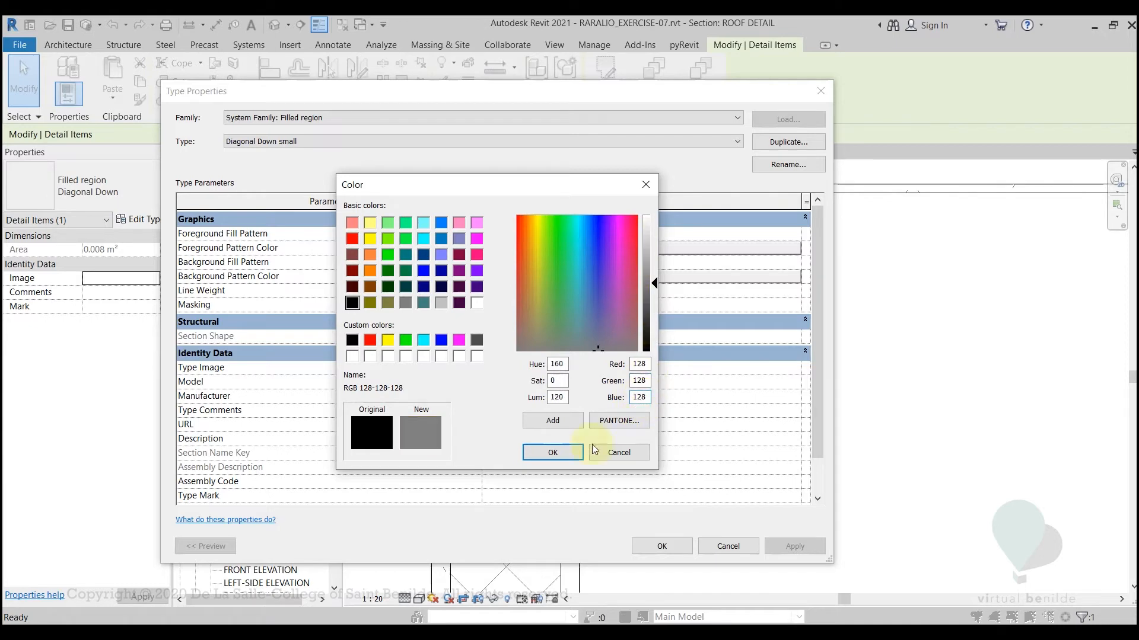
pyautogui.click(564, 453)
pyautogui.click(657, 546)
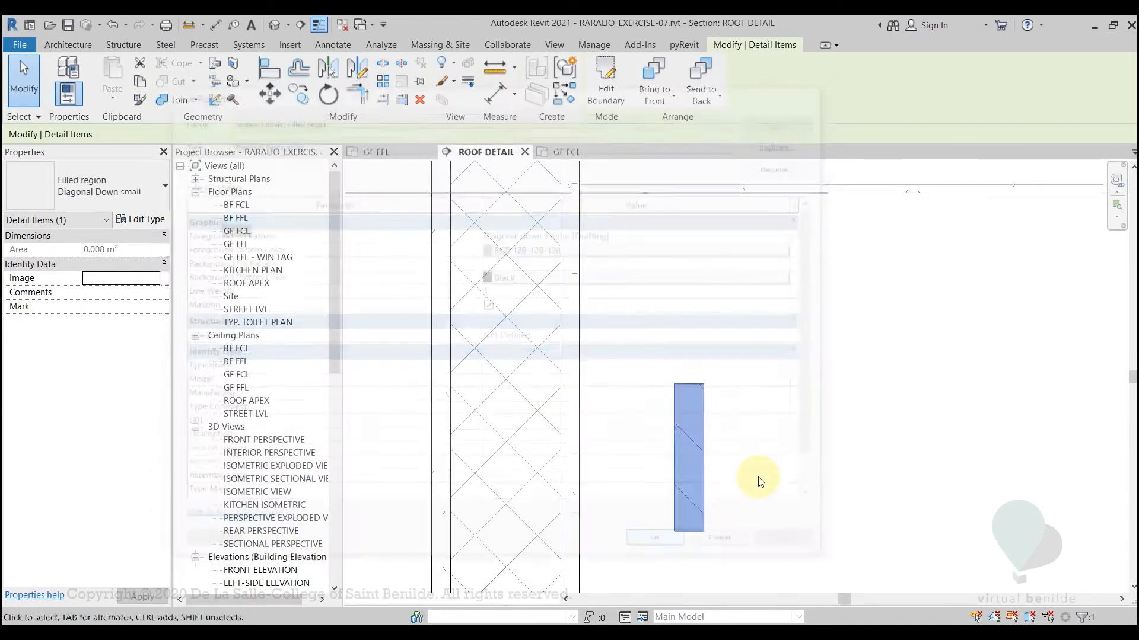
# Draw a 150 mm horizontal detail line in the Thin Lines style from the filled region's upper-left corner
pyautogui.moveTo(761, 482); pyautogui.dragTo(690, 472, button='middle')
pyautogui.scroll(-2, 695, 475)
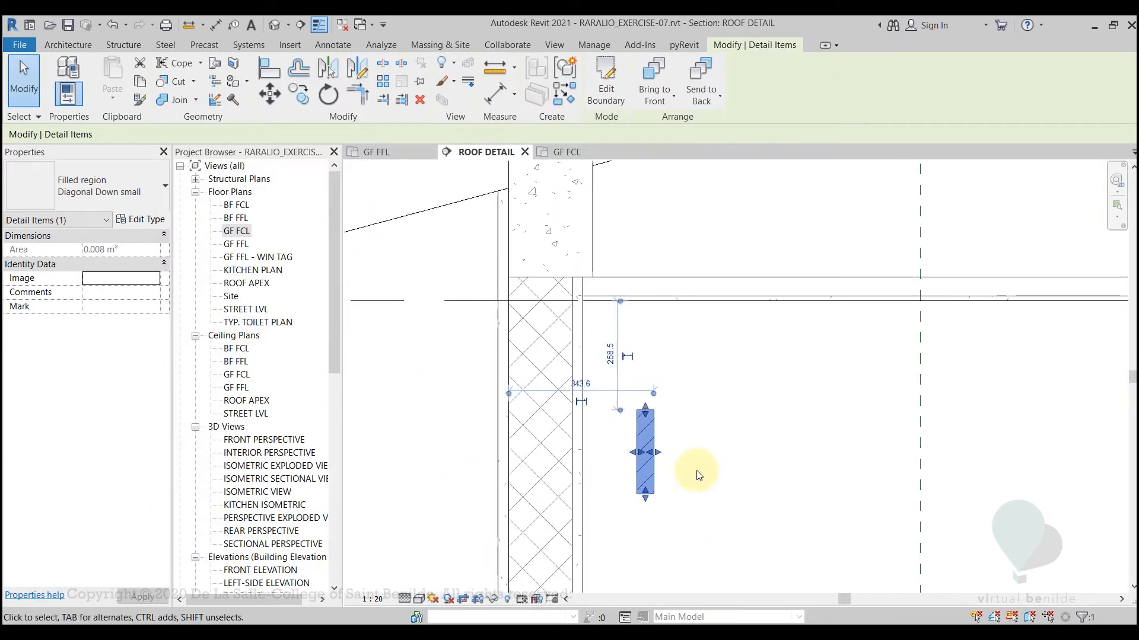
pyautogui.click(682, 414)
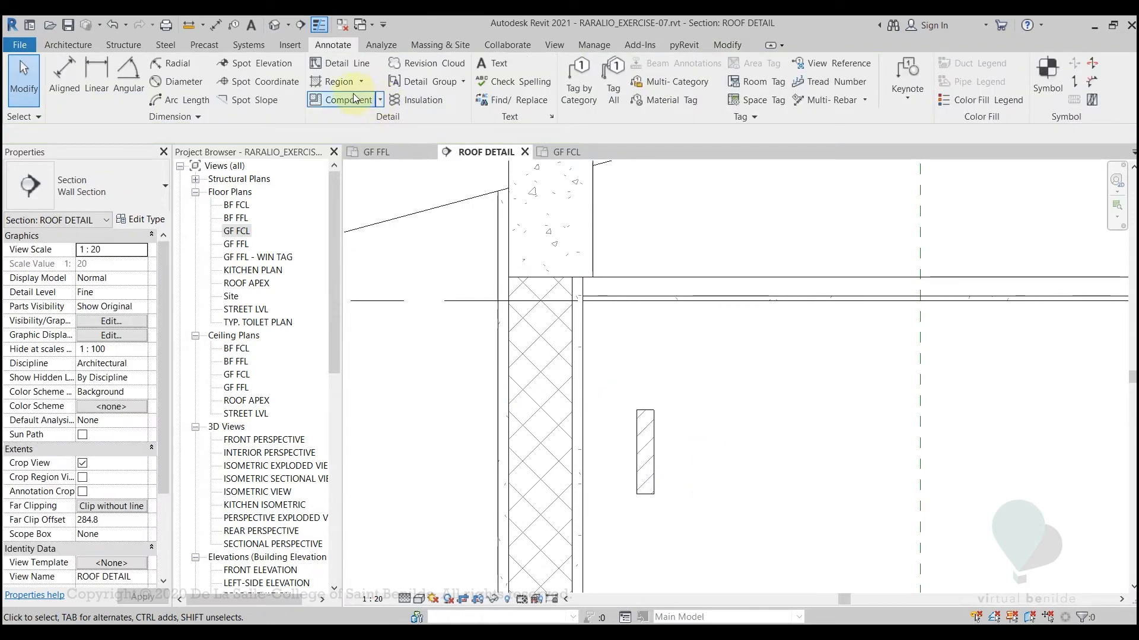
pyautogui.press('d')
pyautogui.press('l')
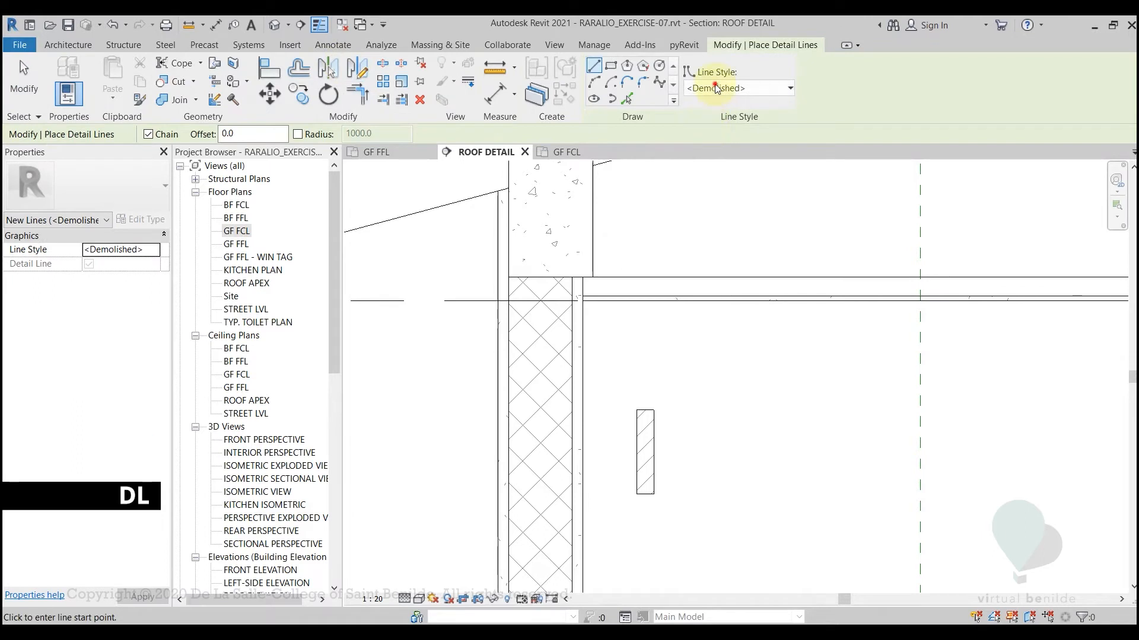
pyautogui.click(715, 88)
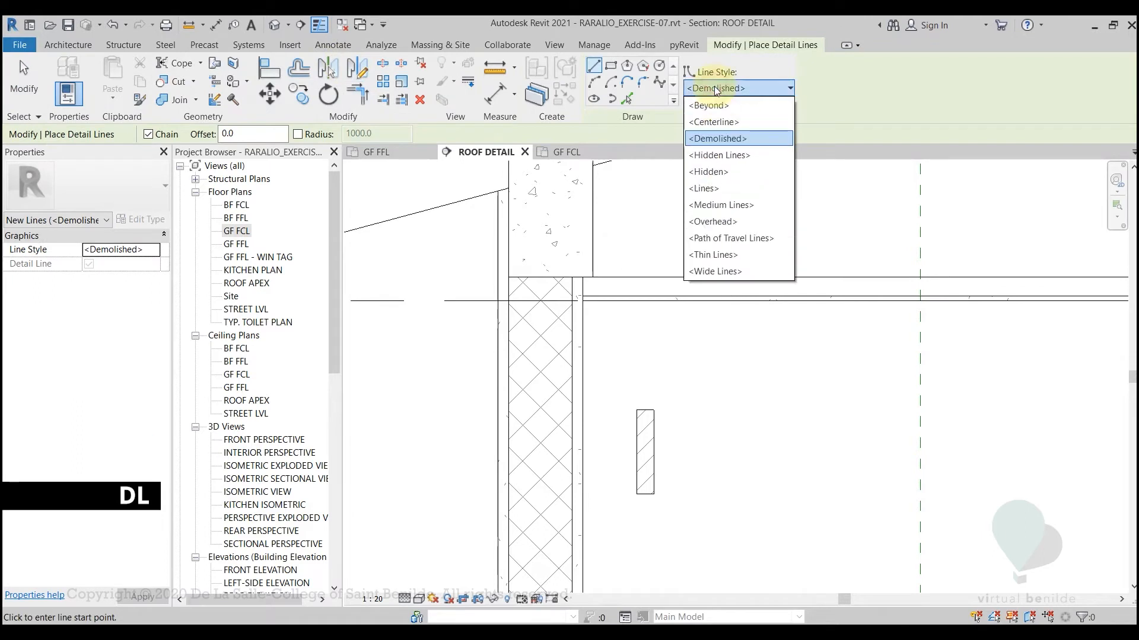
pyautogui.click(712, 255)
pyautogui.click(636, 410)
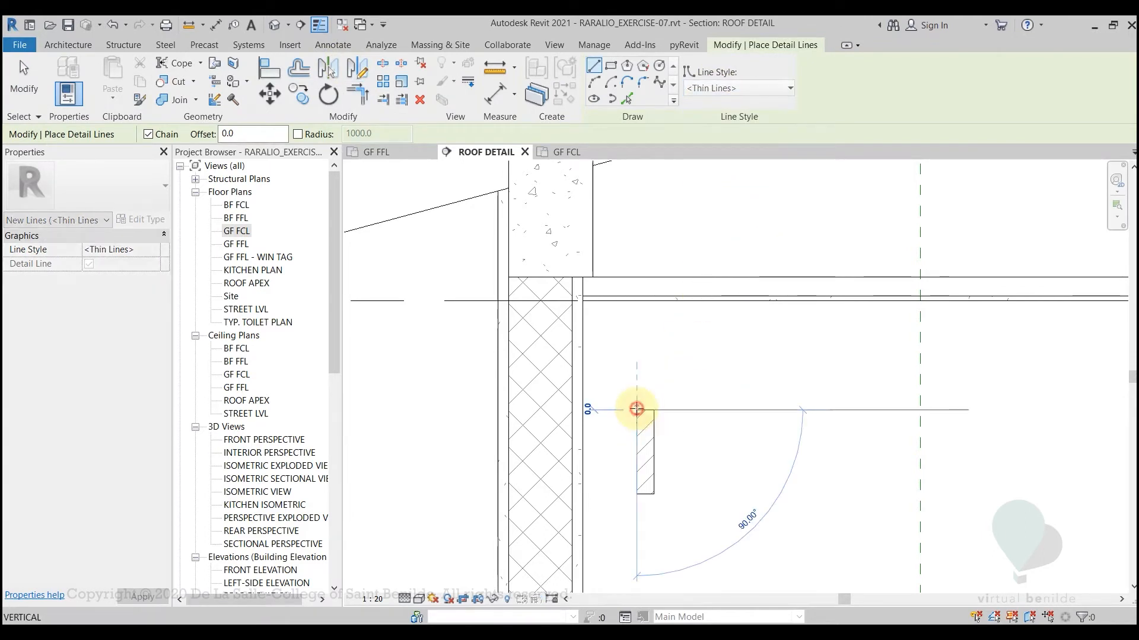
pyautogui.scroll(2, 635, 408)
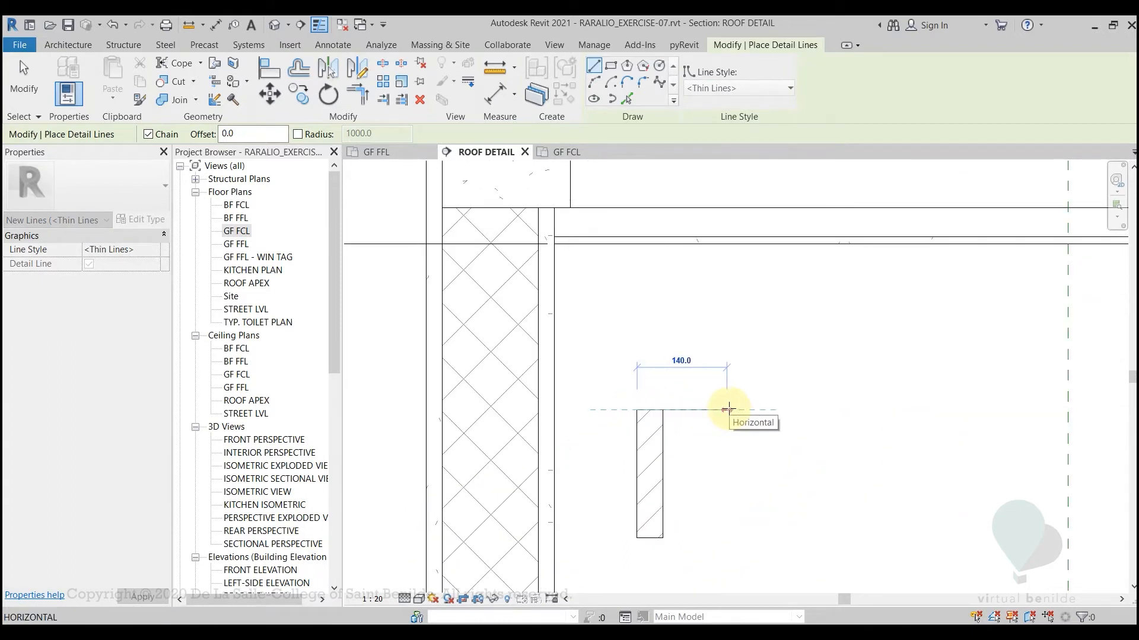
pyautogui.write('150')
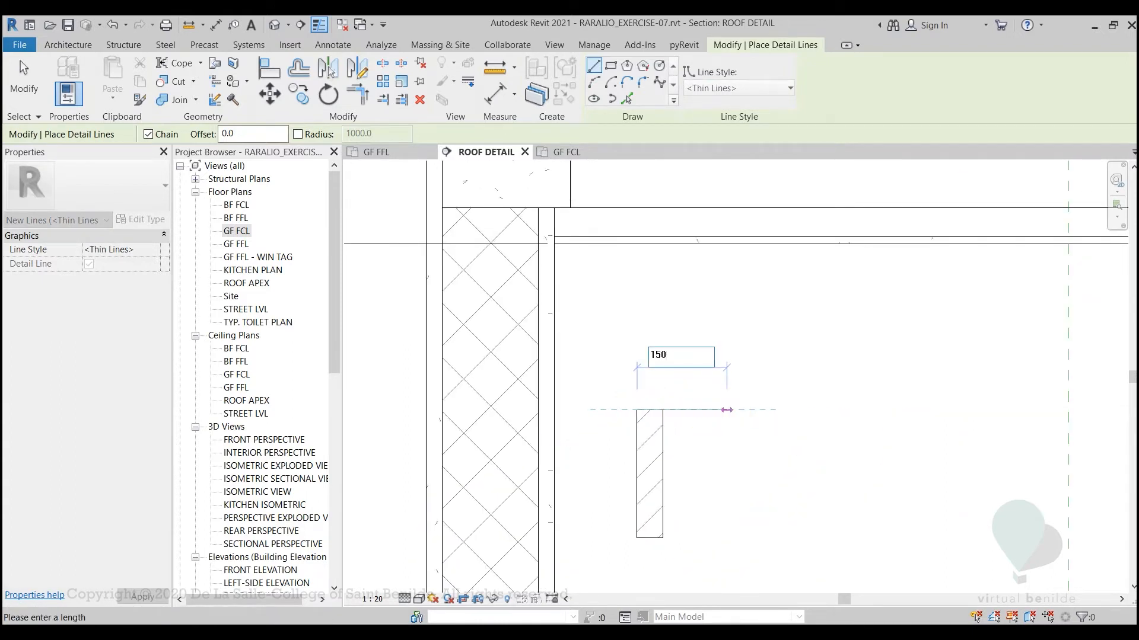
pyautogui.press('Return')
pyautogui.press('Escape')
pyautogui.press('Escape')
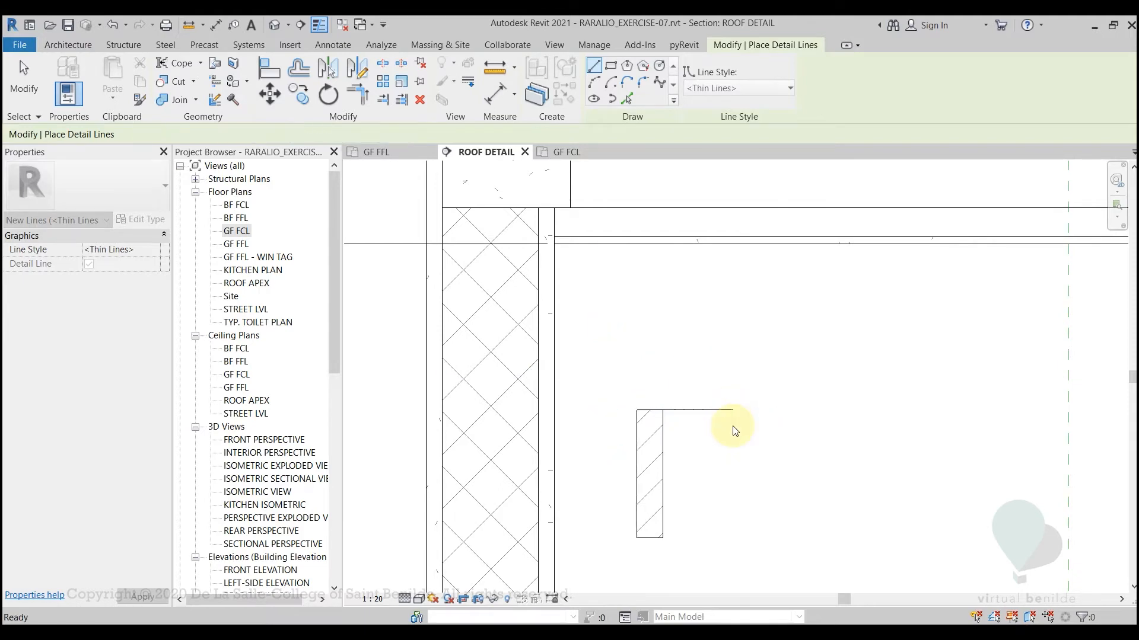
# Copy the hatched filled region horizontally so its upper-right corner meets the right end of the 150 mm line
pyautogui.click(662, 449)
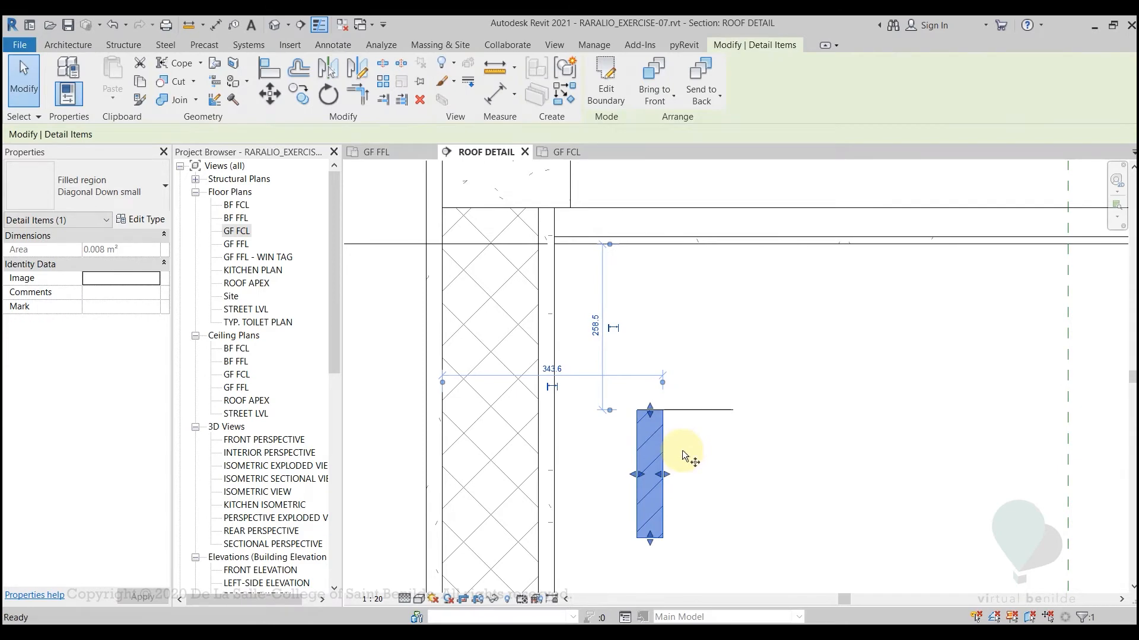
pyautogui.press('c')
pyautogui.press('o')
pyautogui.click(663, 413)
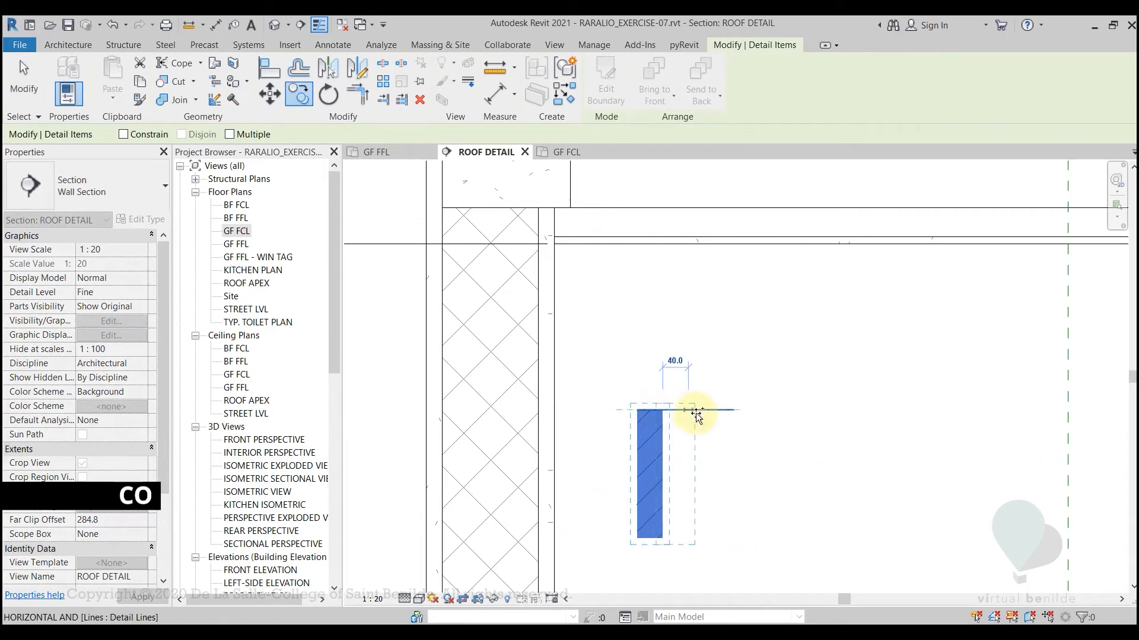
pyautogui.click(733, 410)
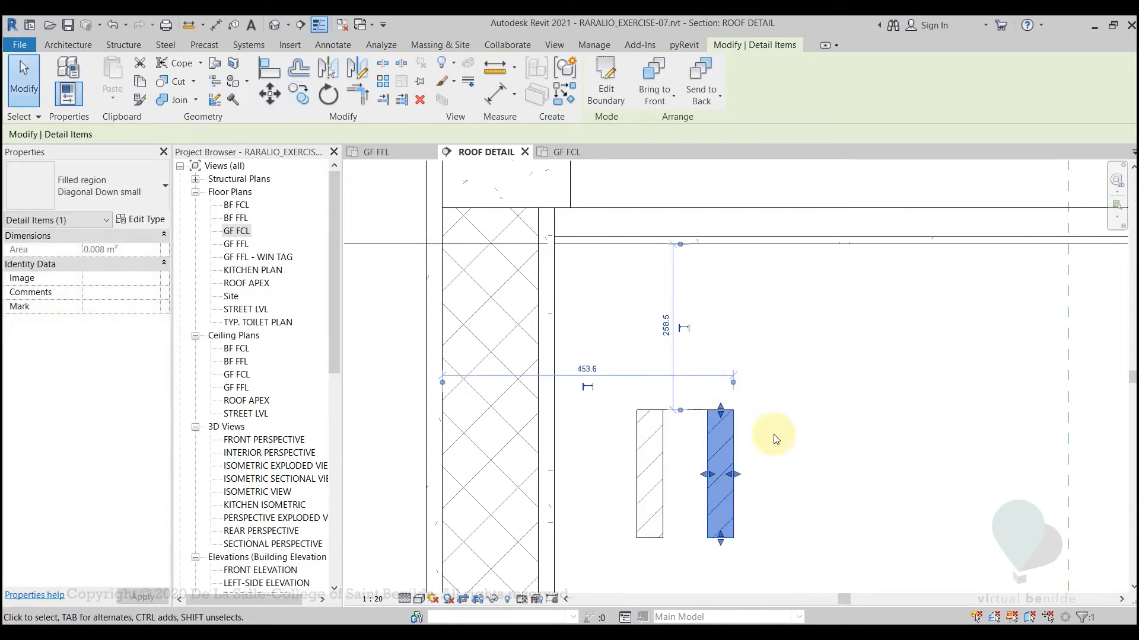
pyautogui.moveTo(773, 514); pyautogui.dragTo(773, 468, button='middle')
pyautogui.click(751, 445)
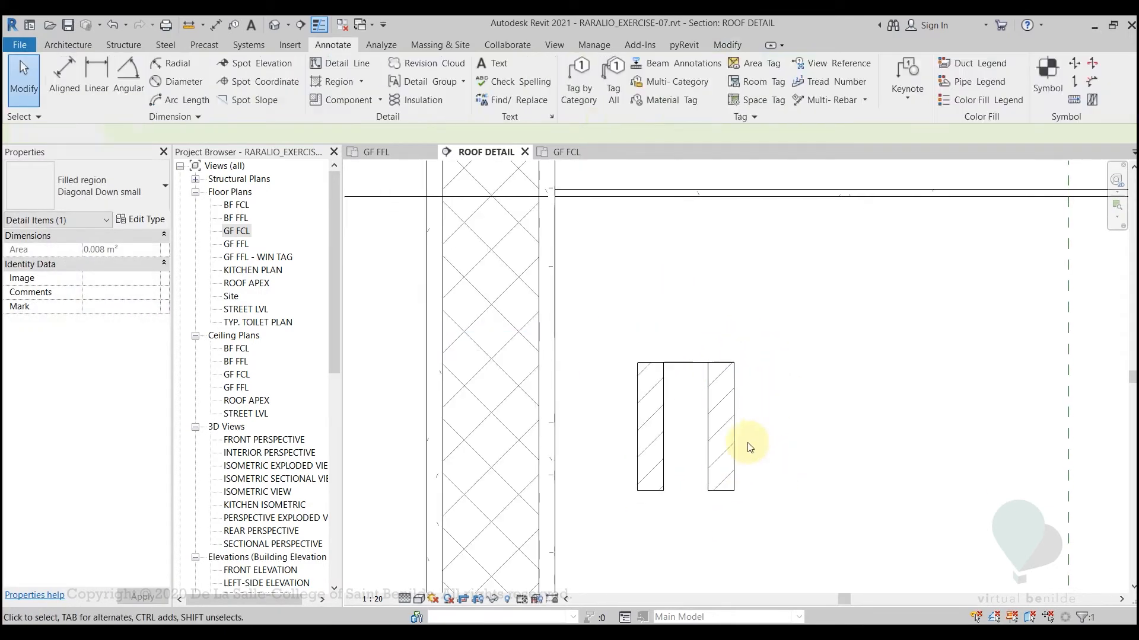
# Copy the 150 mm line straight down to the lower edge of the two filled regions, closing the block outline
pyautogui.click(682, 364)
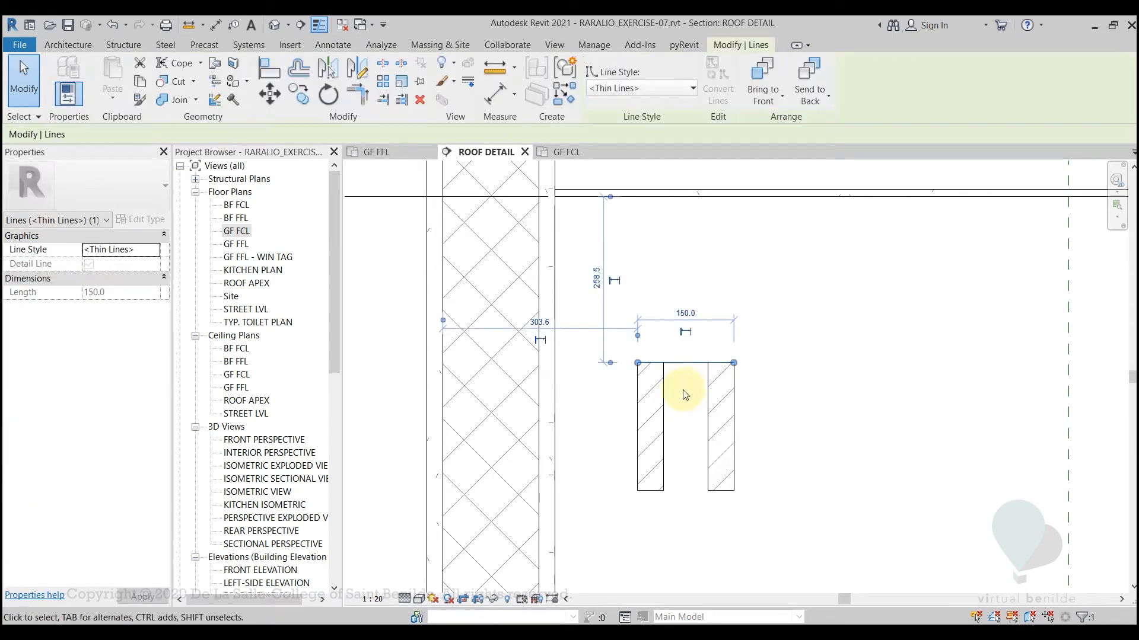
pyautogui.press('c')
pyautogui.press('o')
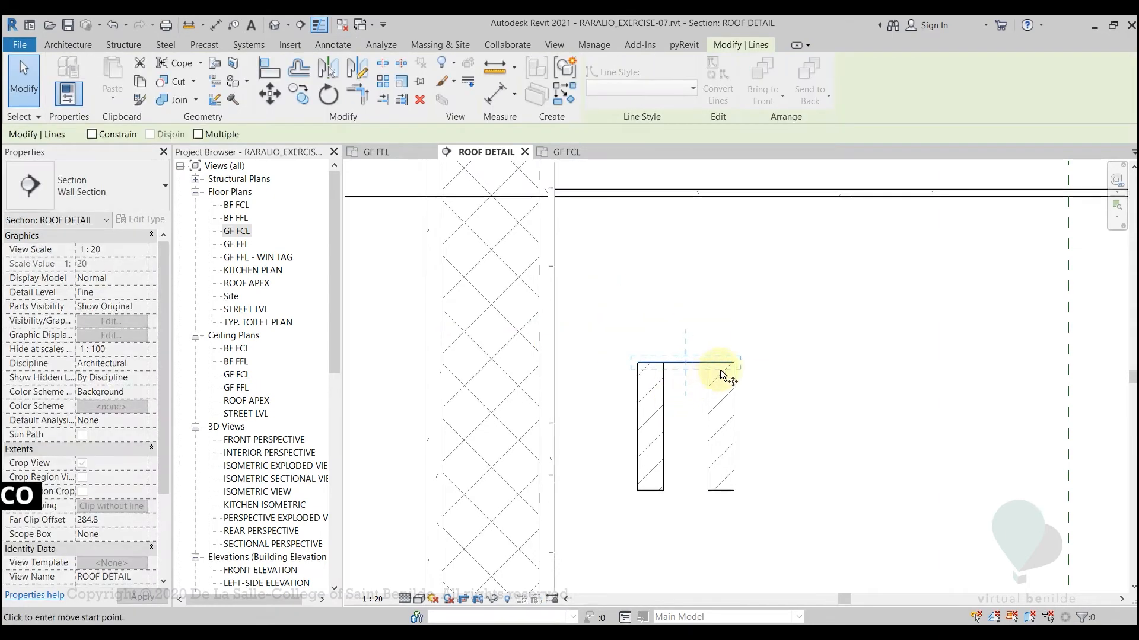
pyautogui.click(736, 363)
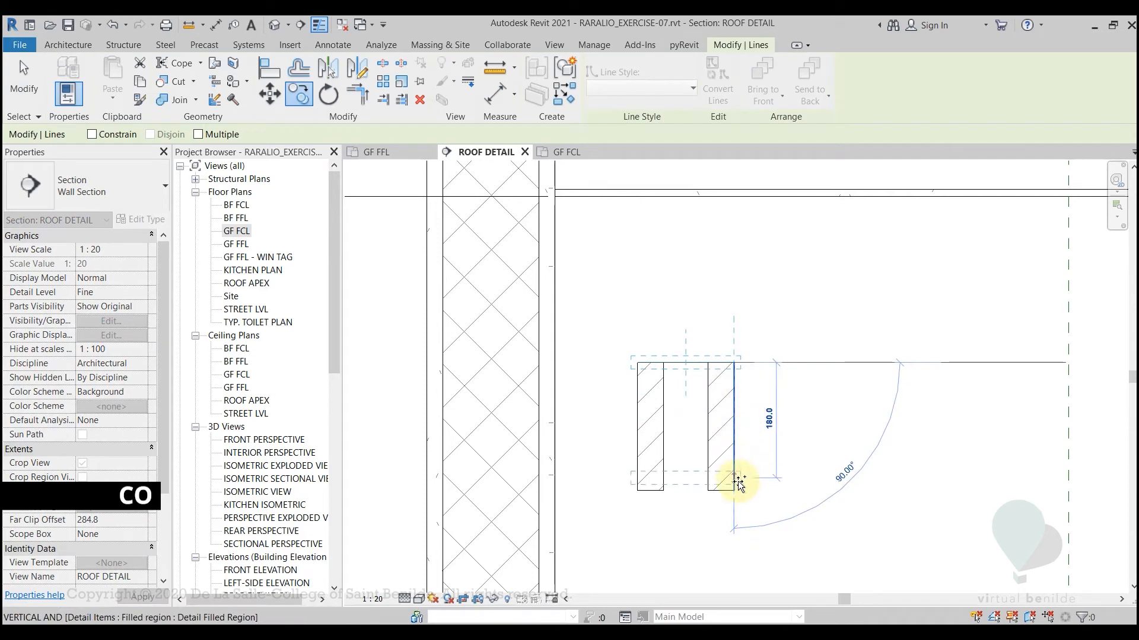
pyautogui.click(781, 482)
pyautogui.press('Escape')
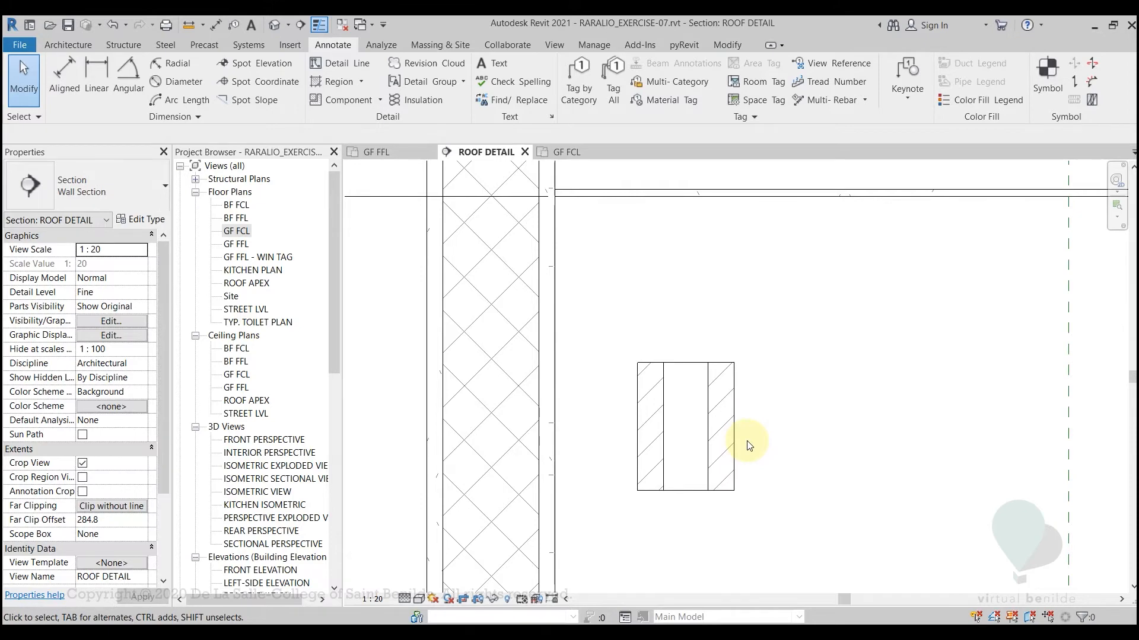
pyautogui.moveTo(772, 490); pyautogui.dragTo(763, 463, button='middle')
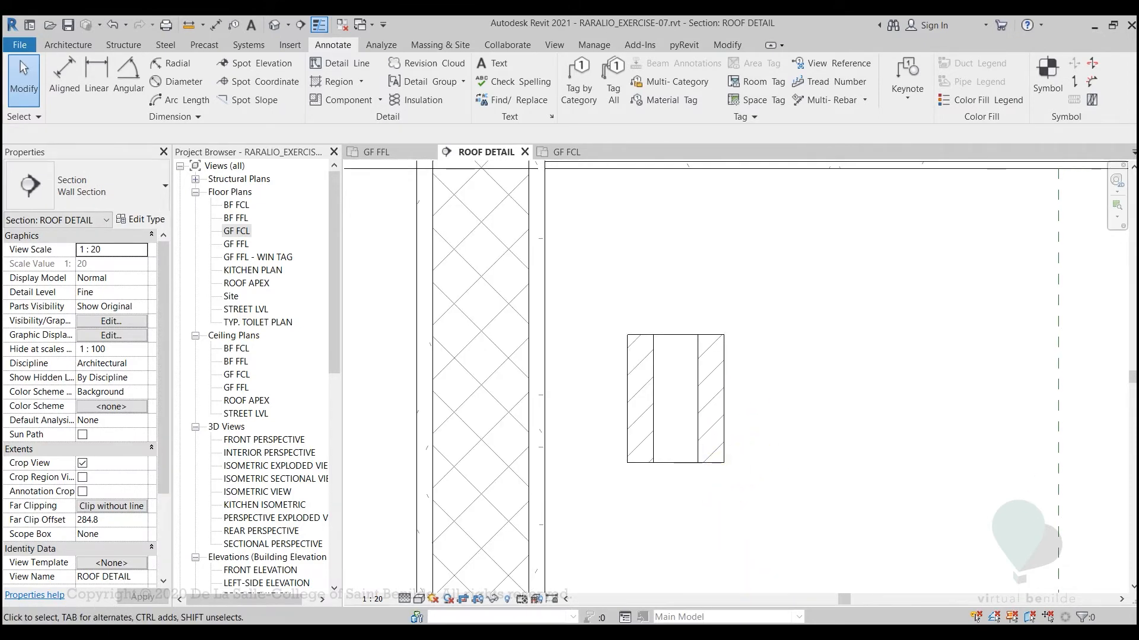
# Switch to DETAIL.pdf in Foxit Reader, examine the joints between the CHB blocks up close, and return to Revit
pyautogui.click(763, 632)
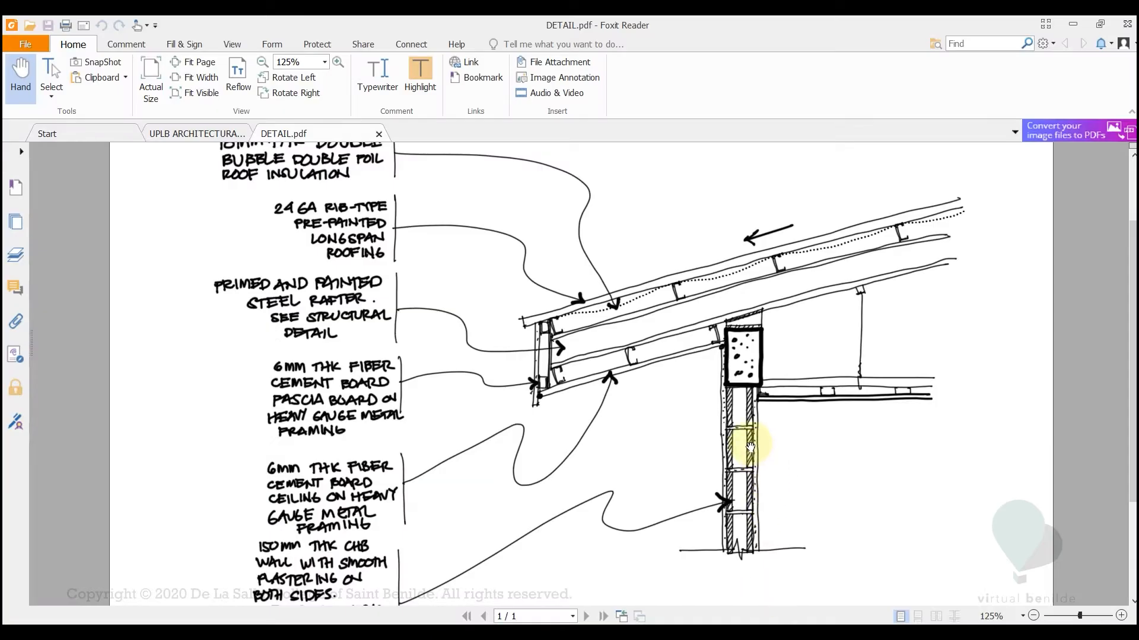
pyautogui.keyDown('ctrl'); pyautogui.scroll(8, 751, 447); pyautogui.keyUp('ctrl')
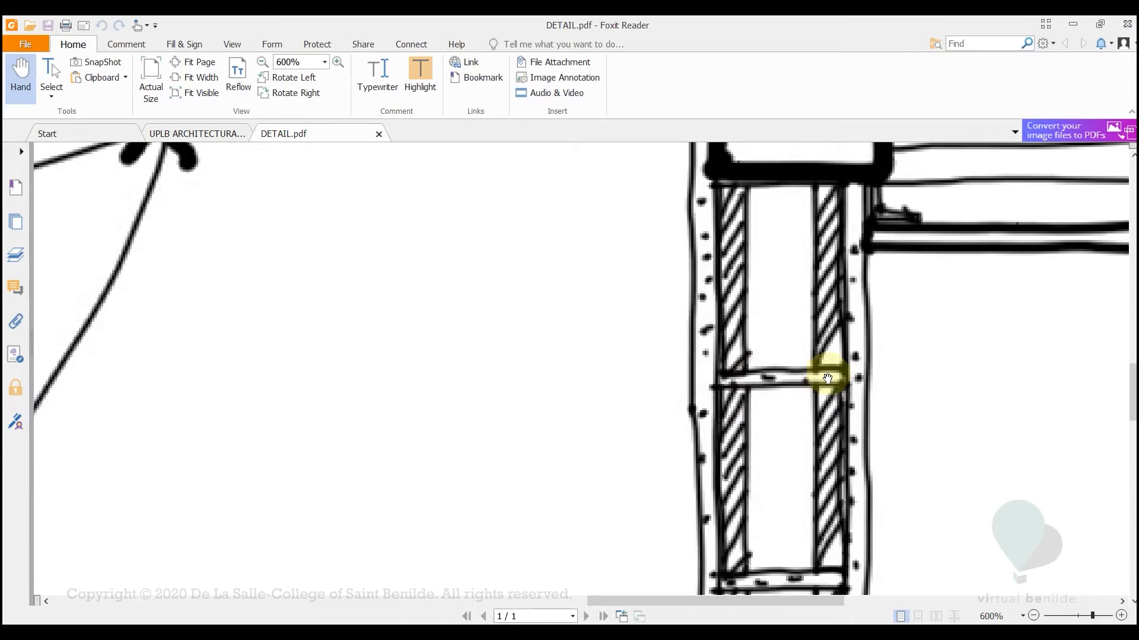
pyautogui.keyDown('ctrl'); pyautogui.scroll(-7, 827, 378); pyautogui.keyUp('ctrl')
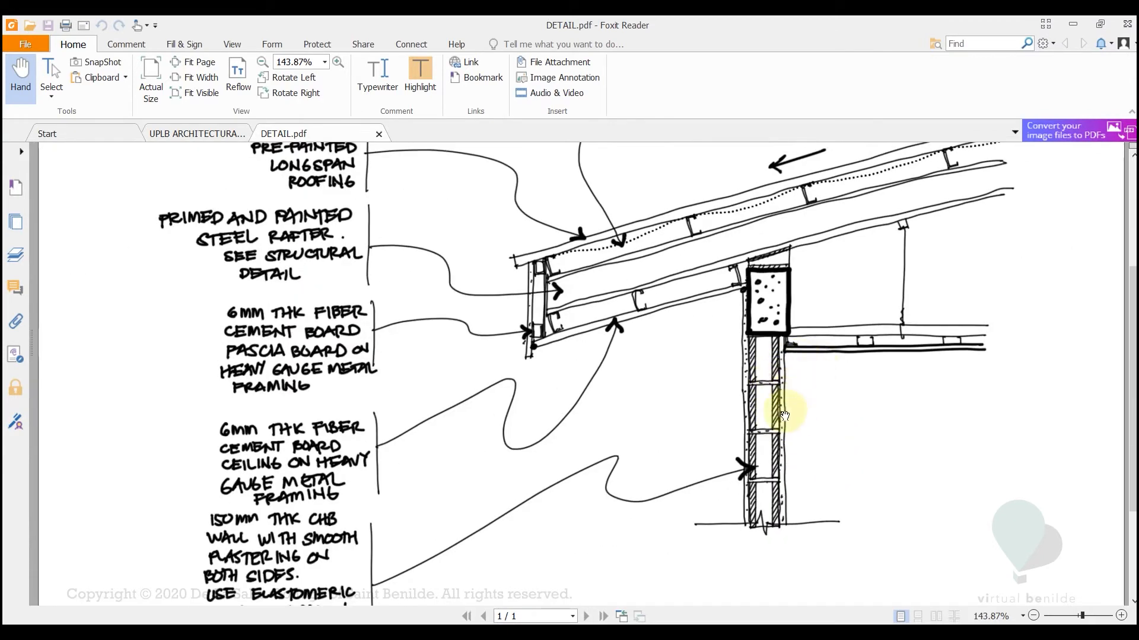
pyautogui.click(771, 634)
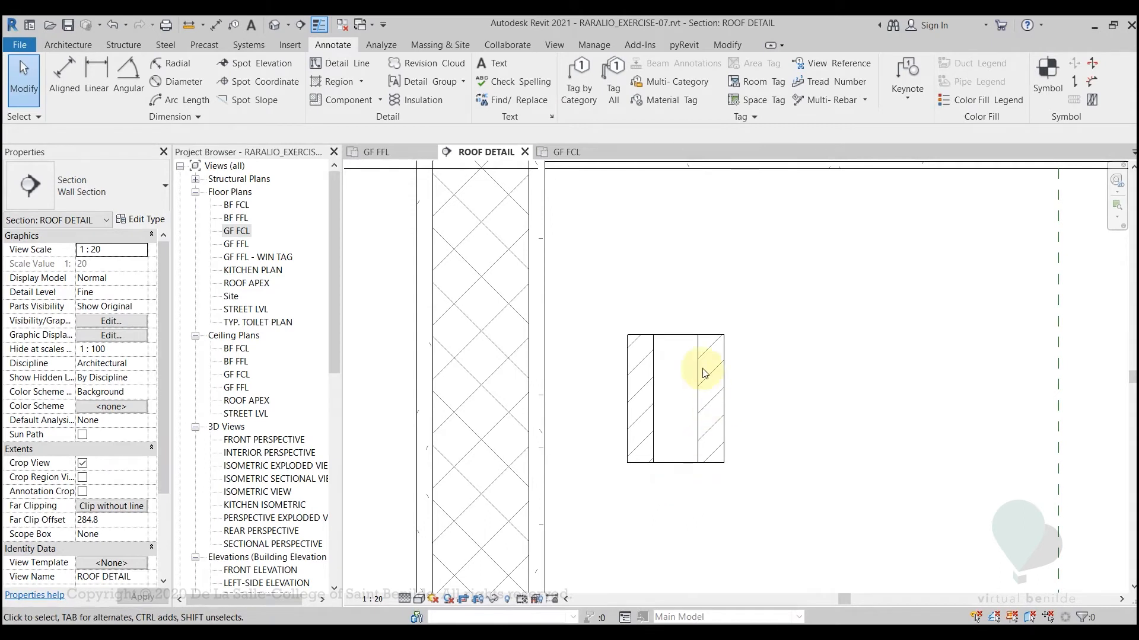
# Copy the block's top line 10 mm upward to outline the mortar joint
pyautogui.click(670, 336)
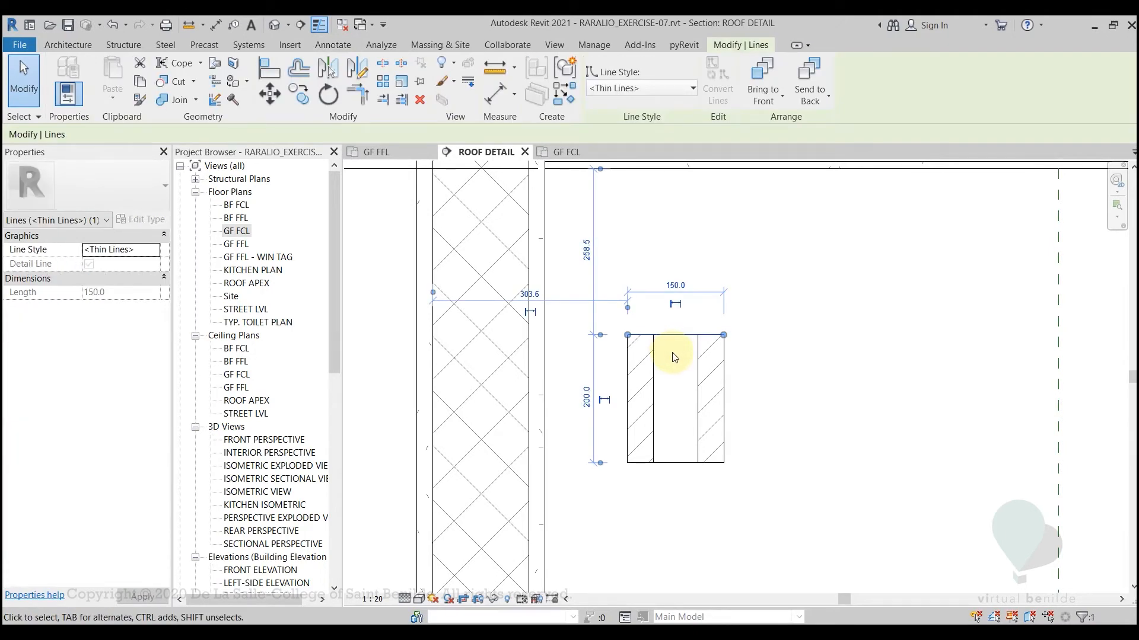
pyautogui.press('c')
pyautogui.press('o')
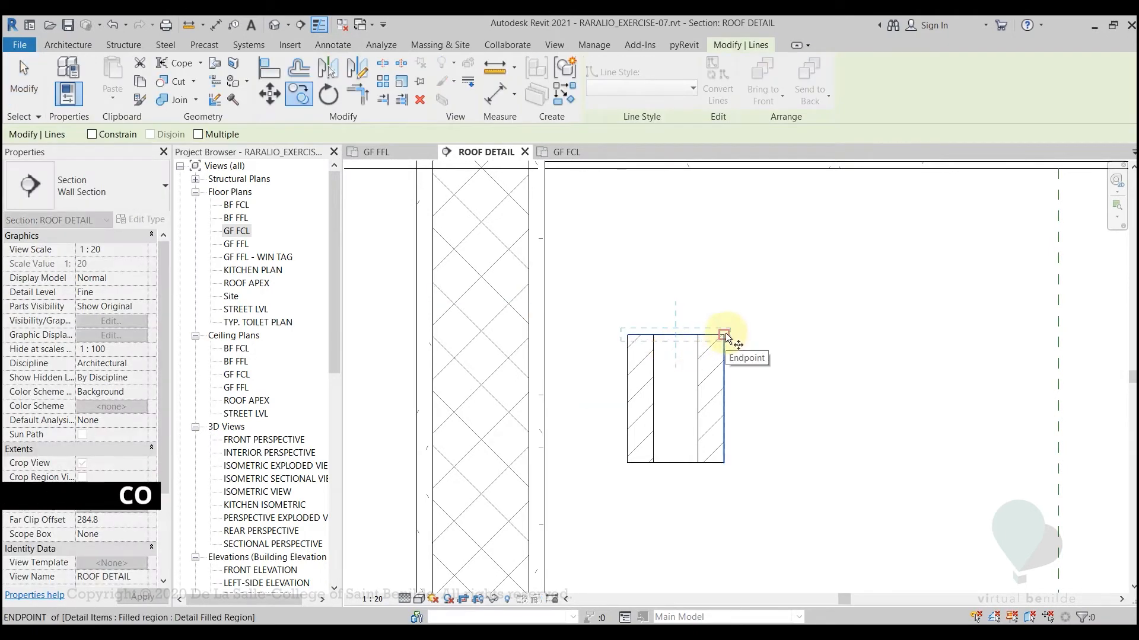
pyautogui.click(724, 335)
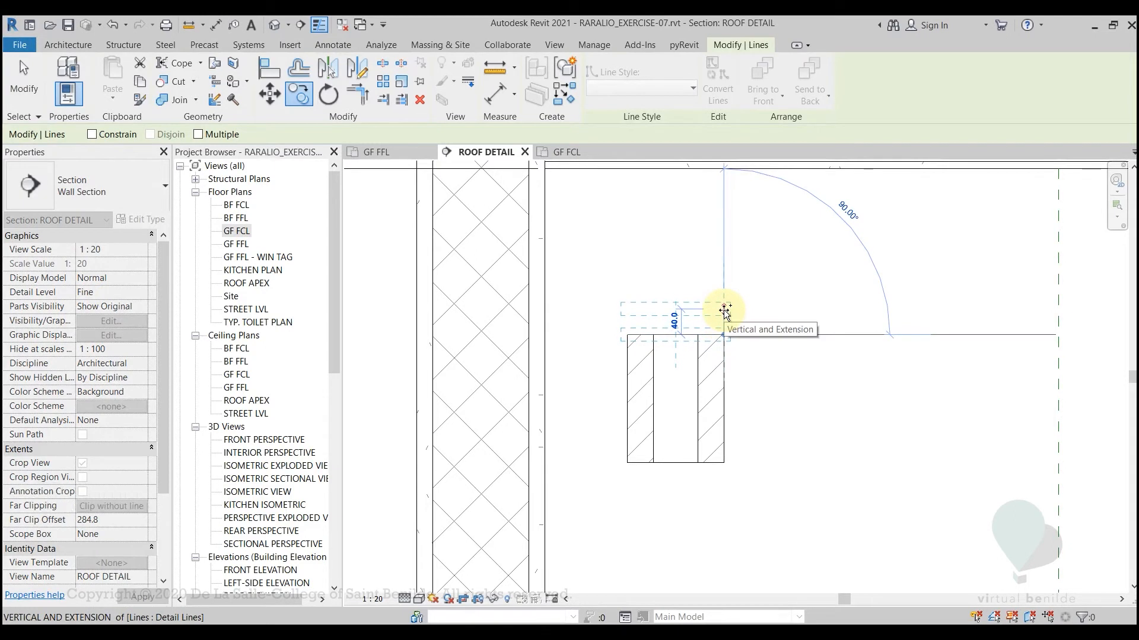
pyautogui.write('1 : 2')
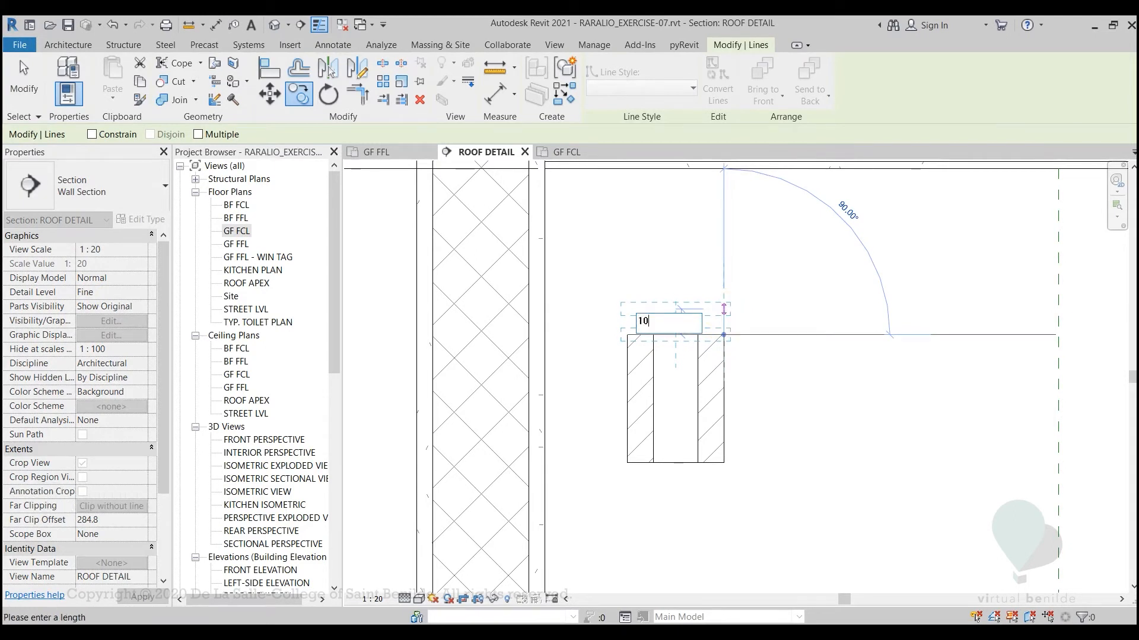
pyautogui.write('0')
pyautogui.press('Return')
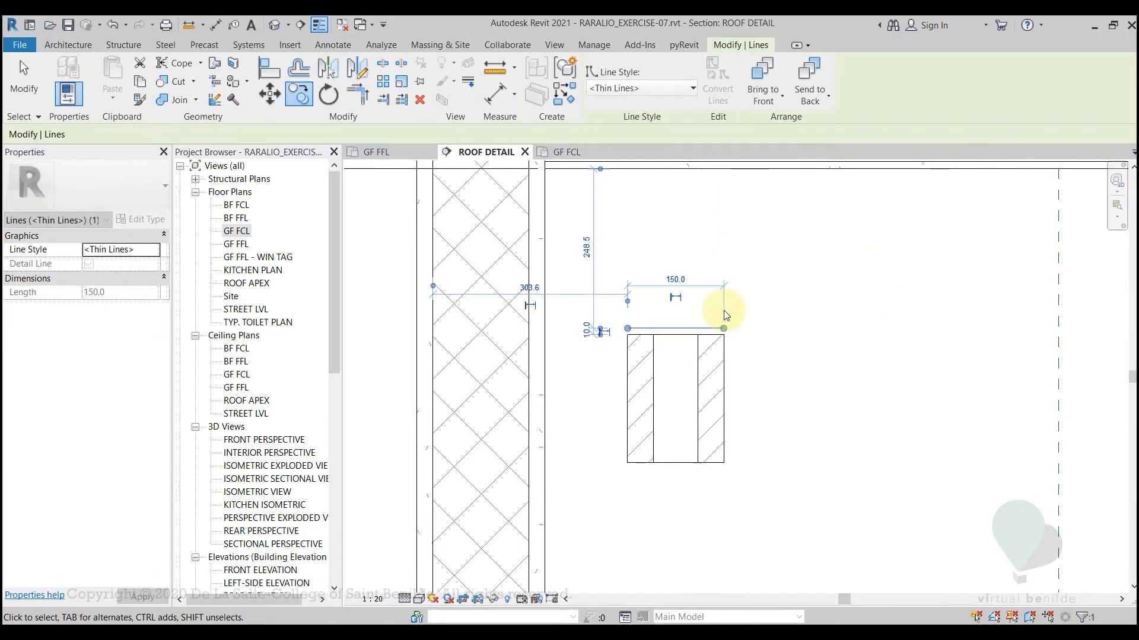
pyautogui.press('Escape')
# Draw an inward-curving Start-End-Radius arc in Thin Lines between the right ends of the two mortar joint lines
pyautogui.scroll(2, 695, 313)
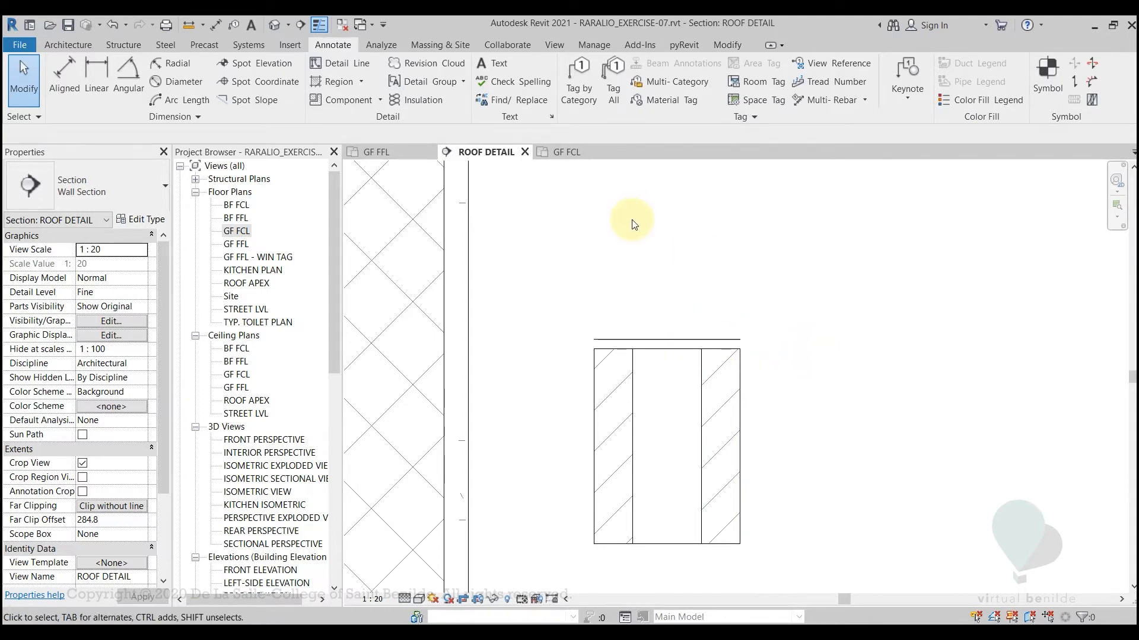
pyautogui.press('d')
pyautogui.press('l')
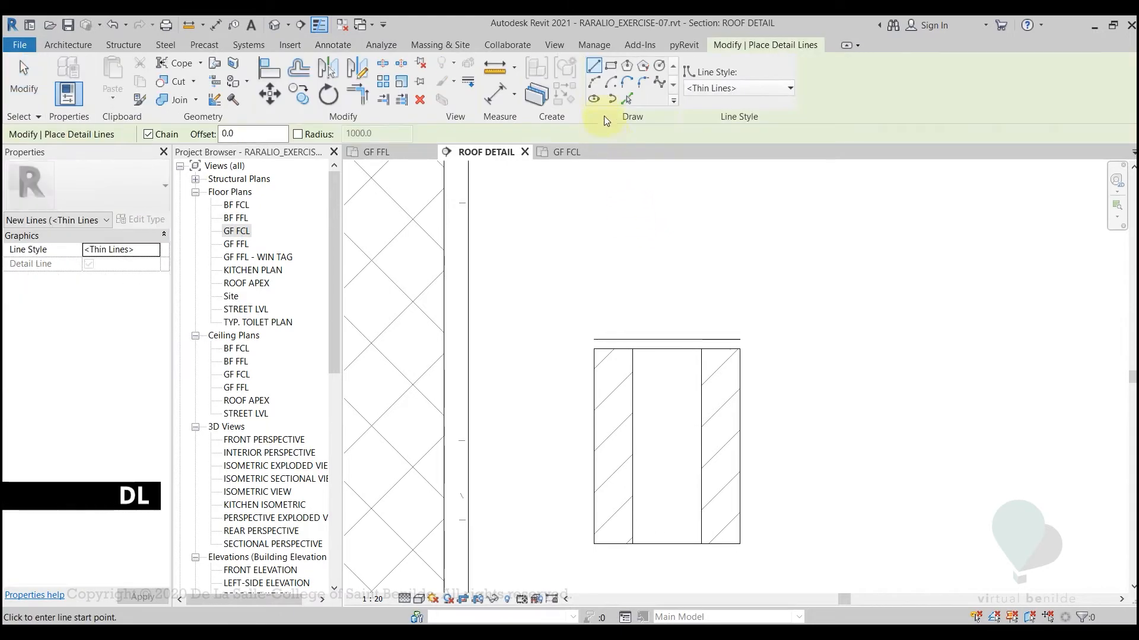
pyautogui.click(596, 86)
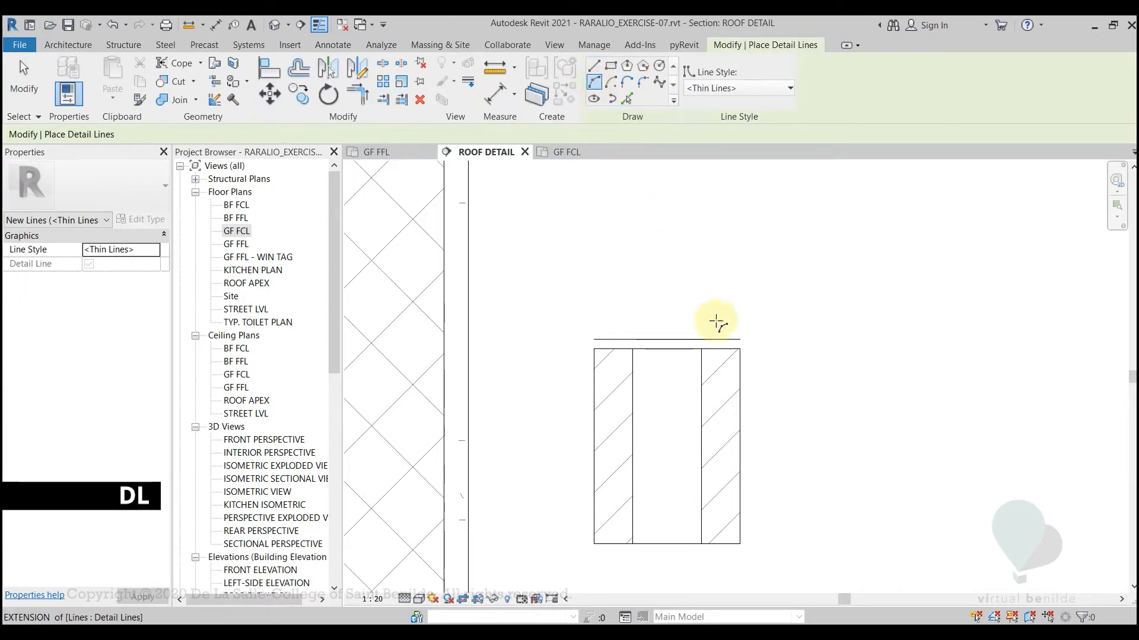
pyautogui.scroll(3, 722, 315)
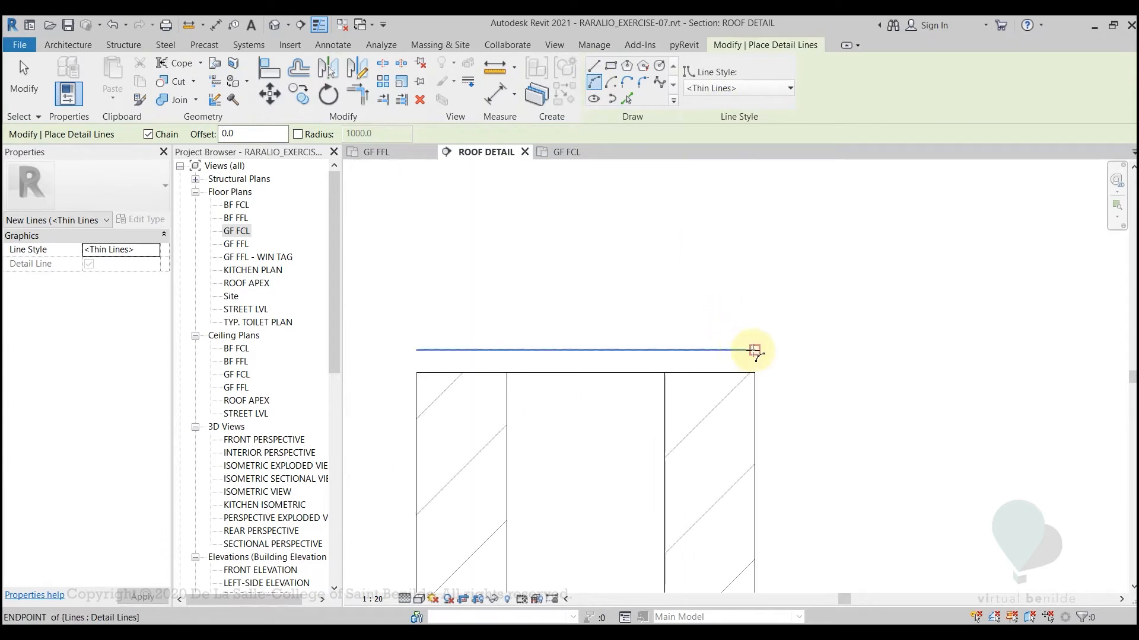
pyautogui.click(753, 350)
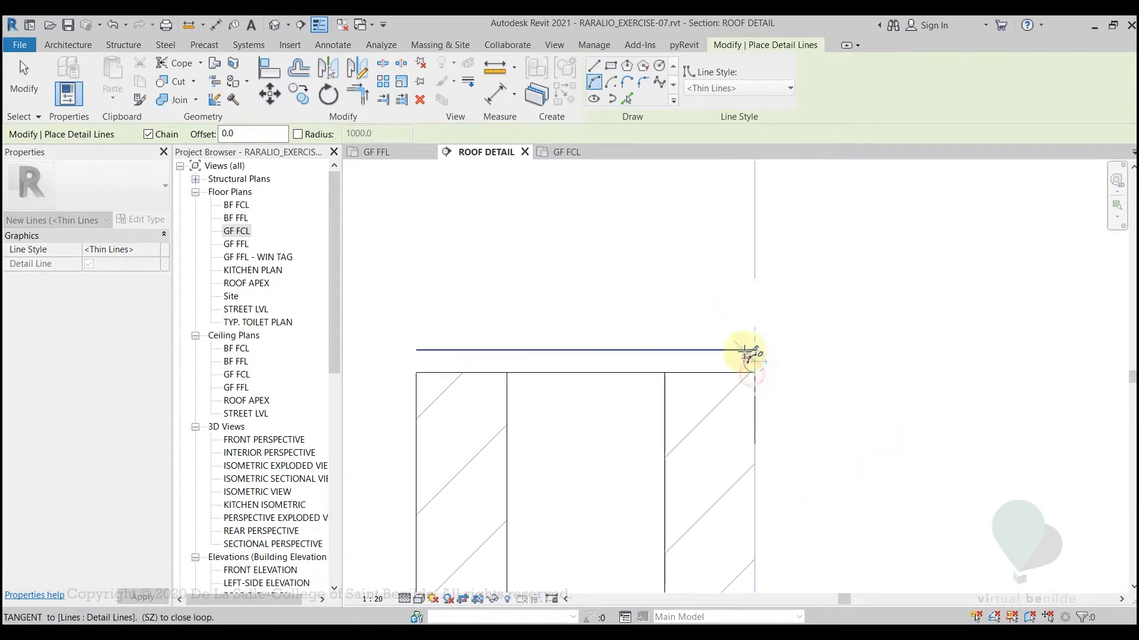
pyautogui.scroll(3, 749, 366)
pyautogui.click(747, 367)
pyautogui.press('Escape')
pyautogui.press('Escape')
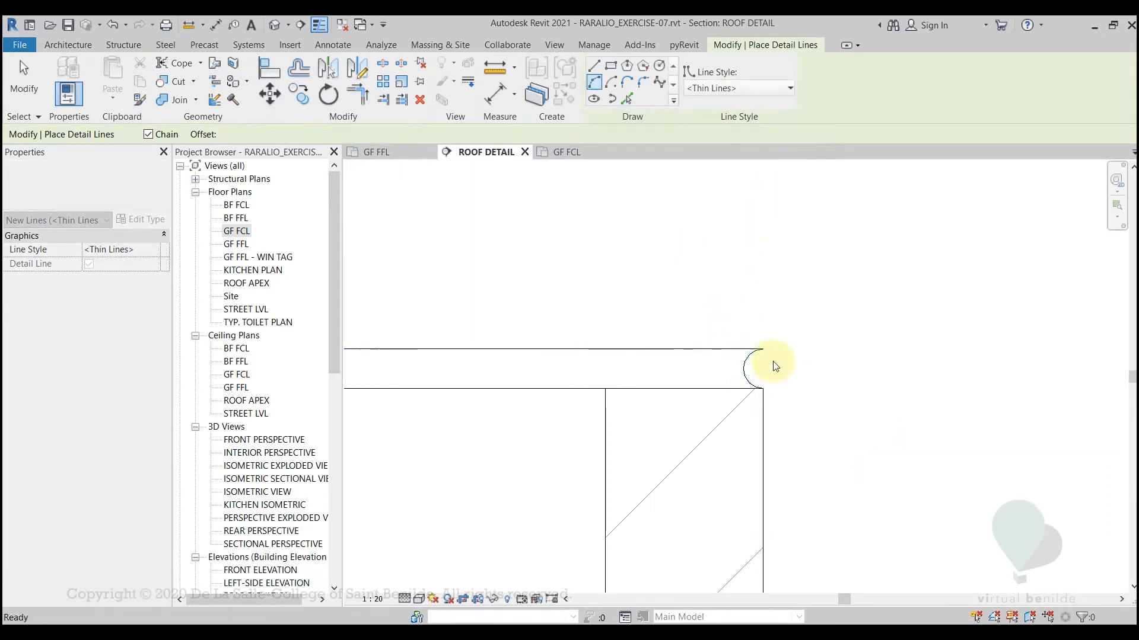
# Mirror the mortar joint's end arc to the opposite end, using a vertical axis drawn through the midpoint of the joint's top line
pyautogui.click(747, 370)
pyautogui.scroll(-3, 798, 378)
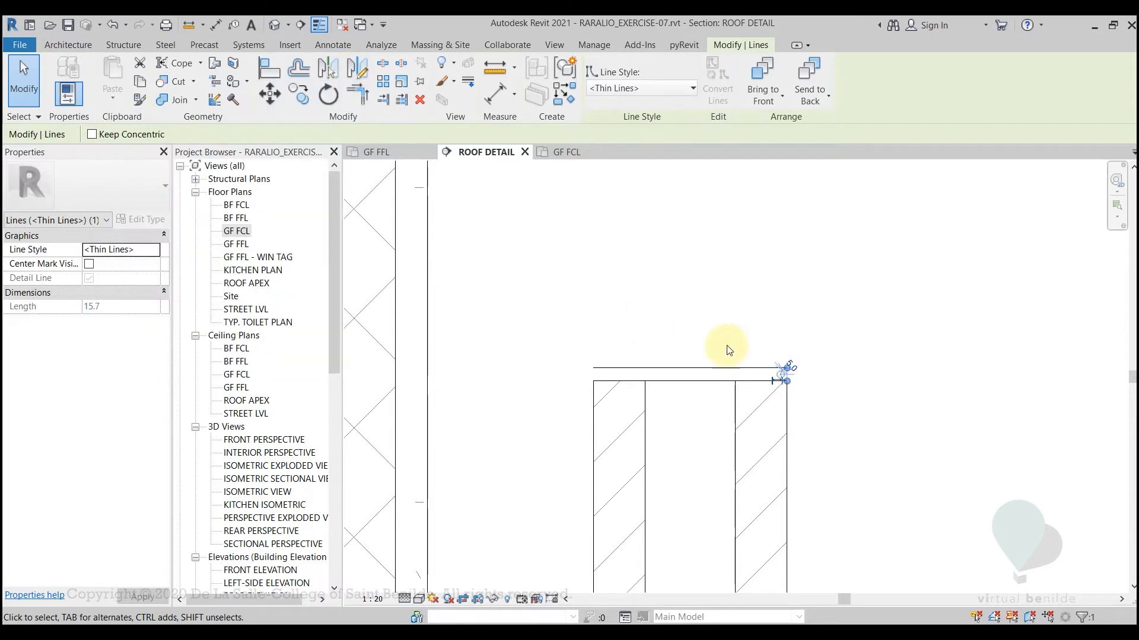
pyautogui.scroll(2, 717, 326)
pyautogui.press('d')
pyautogui.press('m')
pyautogui.scroll(2, 771, 347)
pyautogui.scroll(-2, 753, 341)
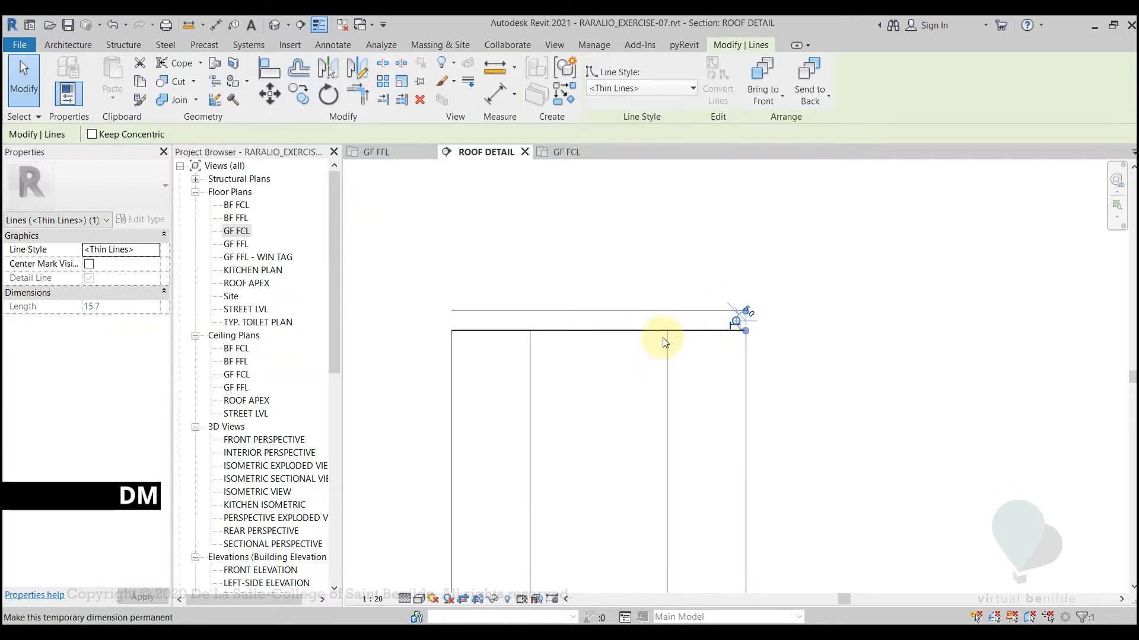
pyautogui.press('d')
pyautogui.press('m')
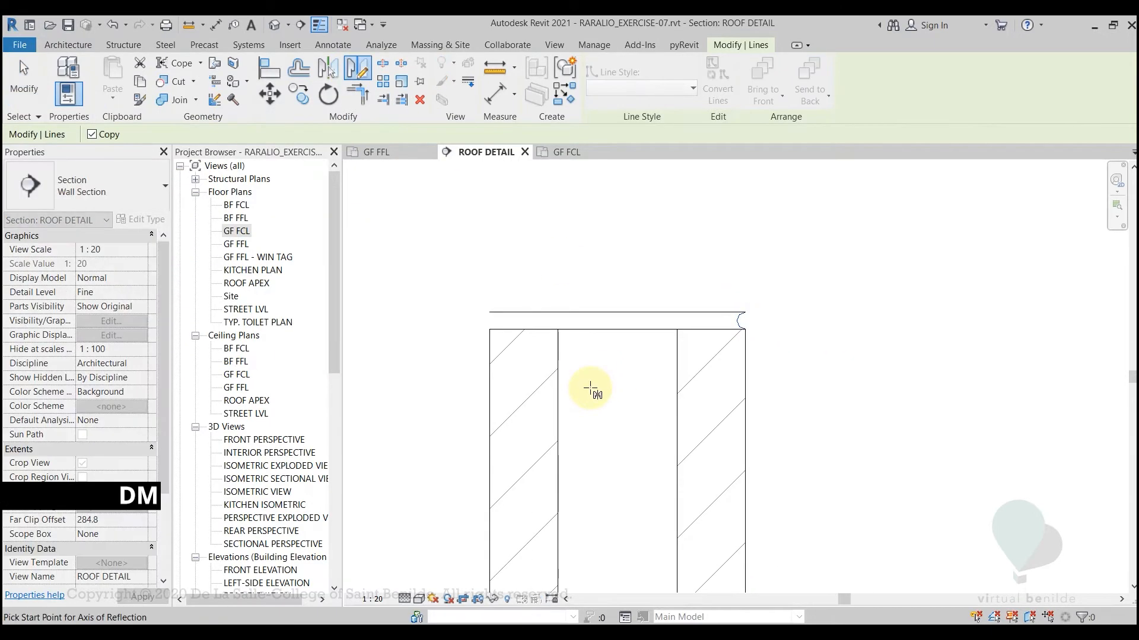
pyautogui.click(617, 312)
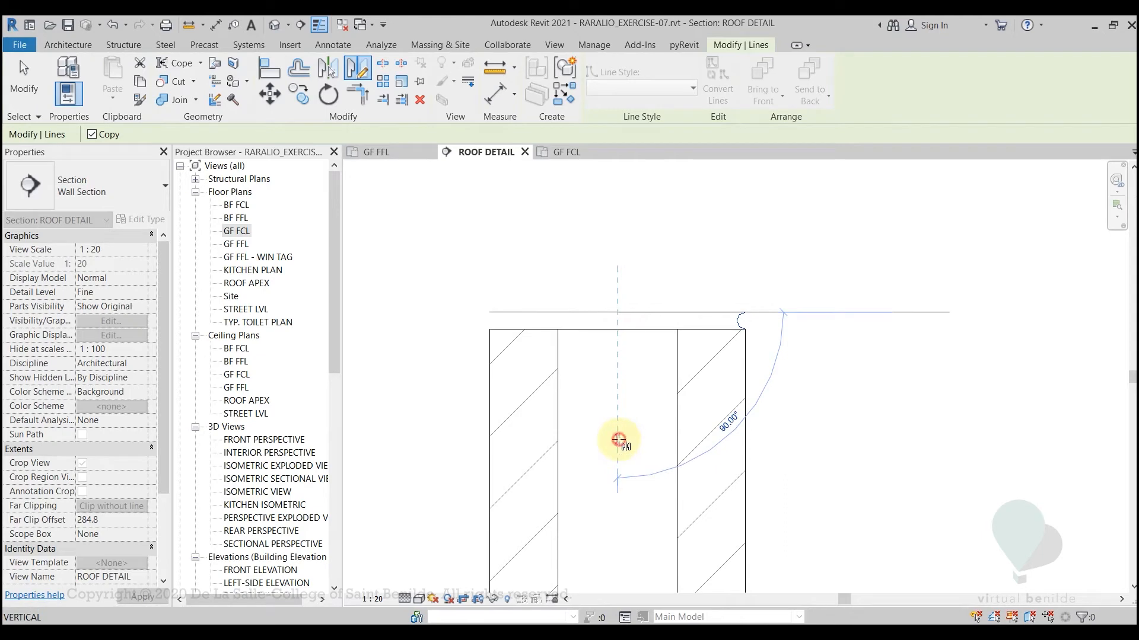
pyautogui.click(617, 439)
pyautogui.press('Escape')
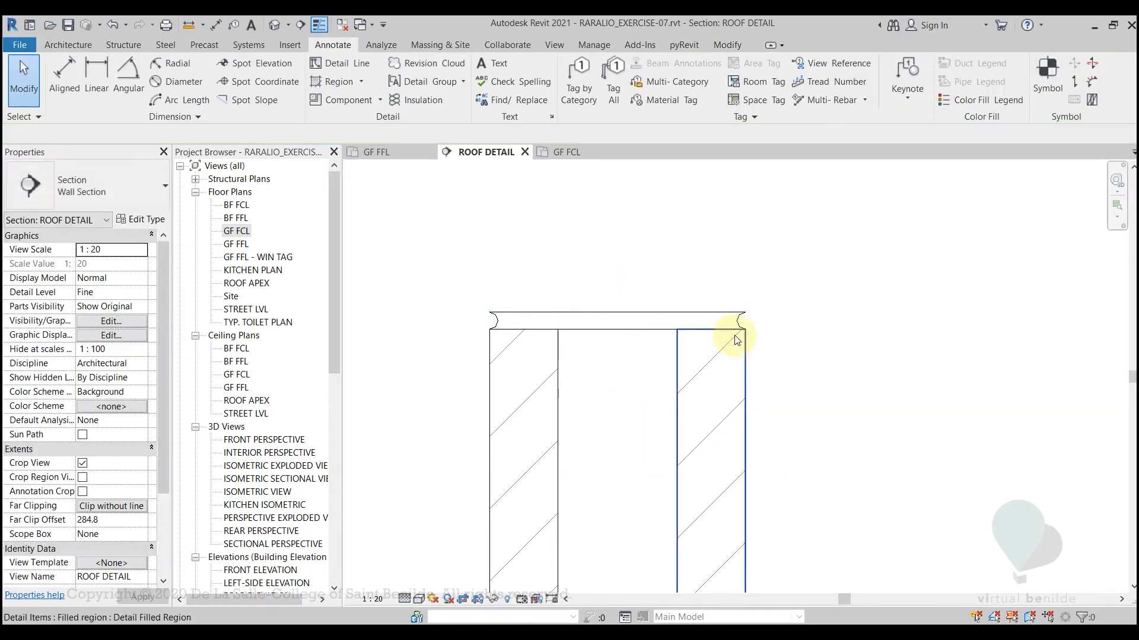
# Group the CHB block's filled regions, outline lines and mortar joint into a detail group named CHB SECTION
pyautogui.scroll(-3, 492, 316)
pyautogui.moveTo(476, 407); pyautogui.dragTo(581, 396, button='middle')
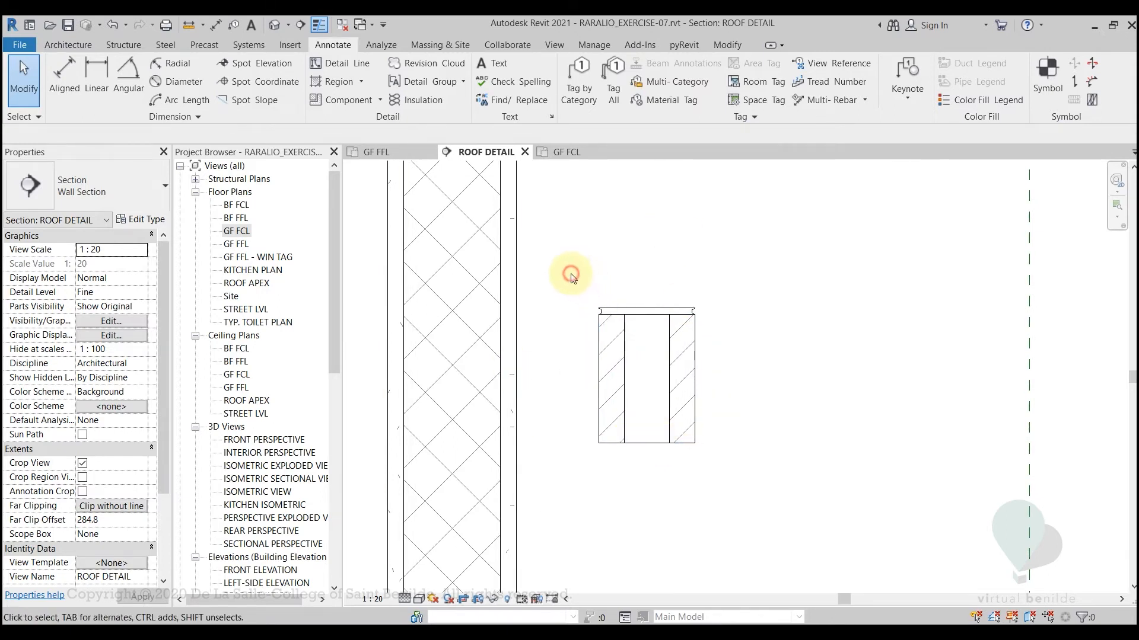
pyautogui.moveTo(572, 278); pyautogui.dragTo(580, 389, button='middle')
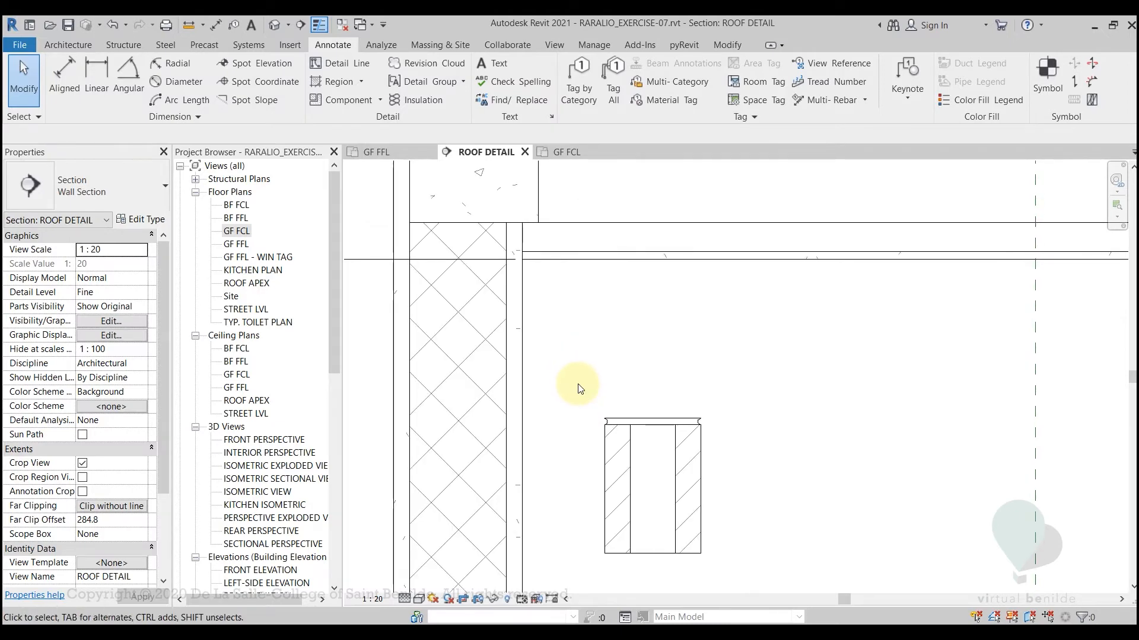
pyautogui.moveTo(578, 386); pyautogui.dragTo(741, 584)
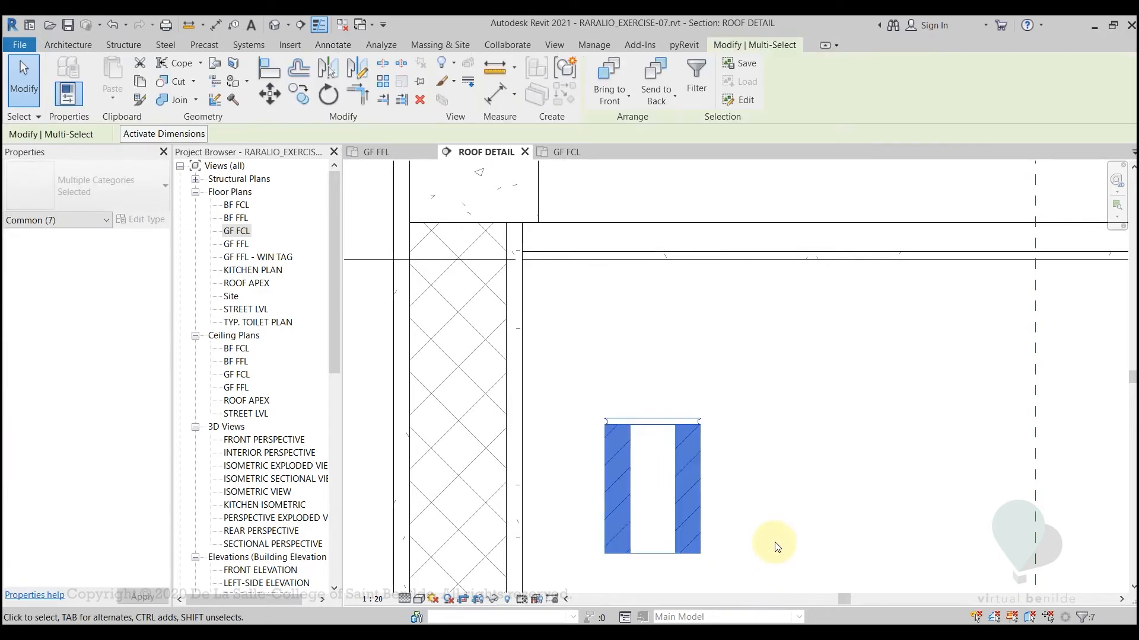
pyautogui.moveTo(760, 492); pyautogui.dragTo(765, 472, button='middle')
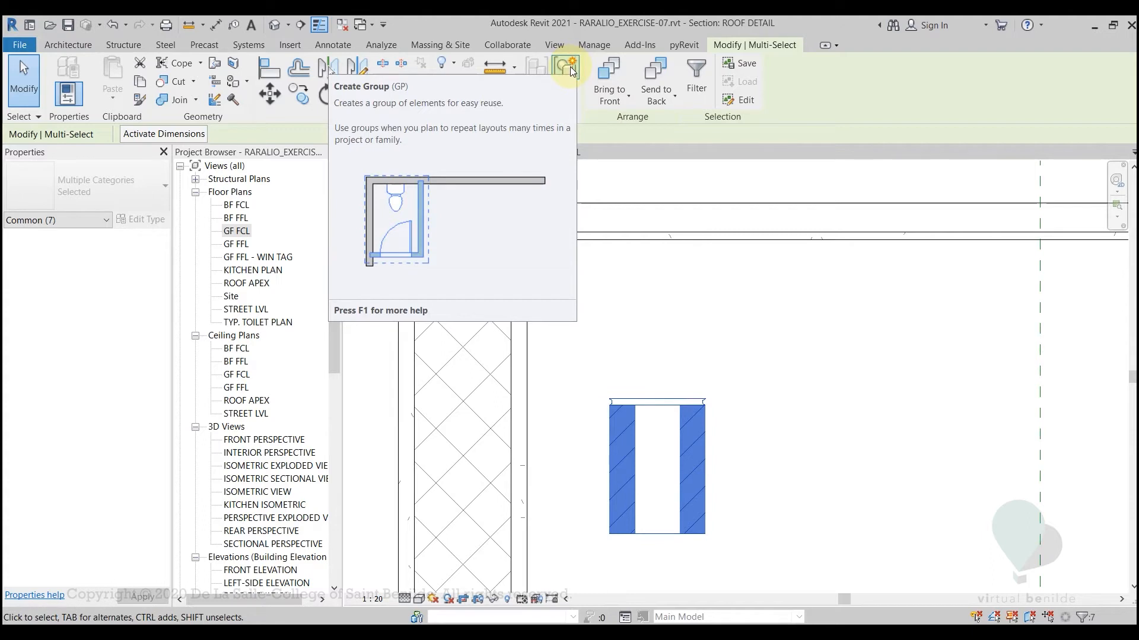
pyautogui.press('g')
pyautogui.press('p')
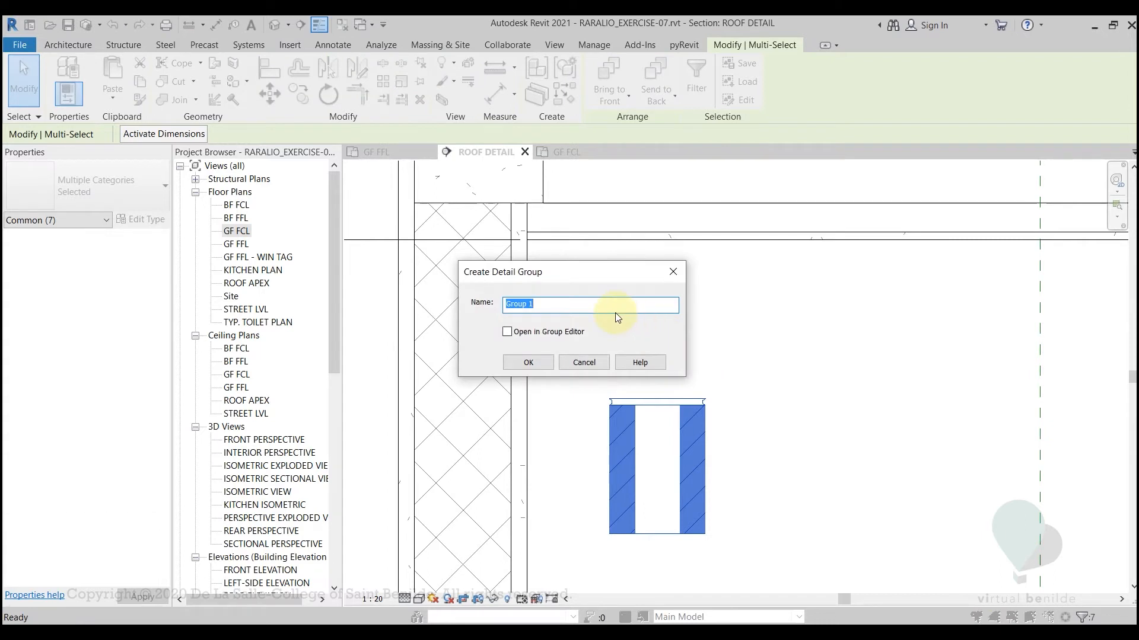
pyautogui.write('CHB SECTION')
pyautogui.press('Return')
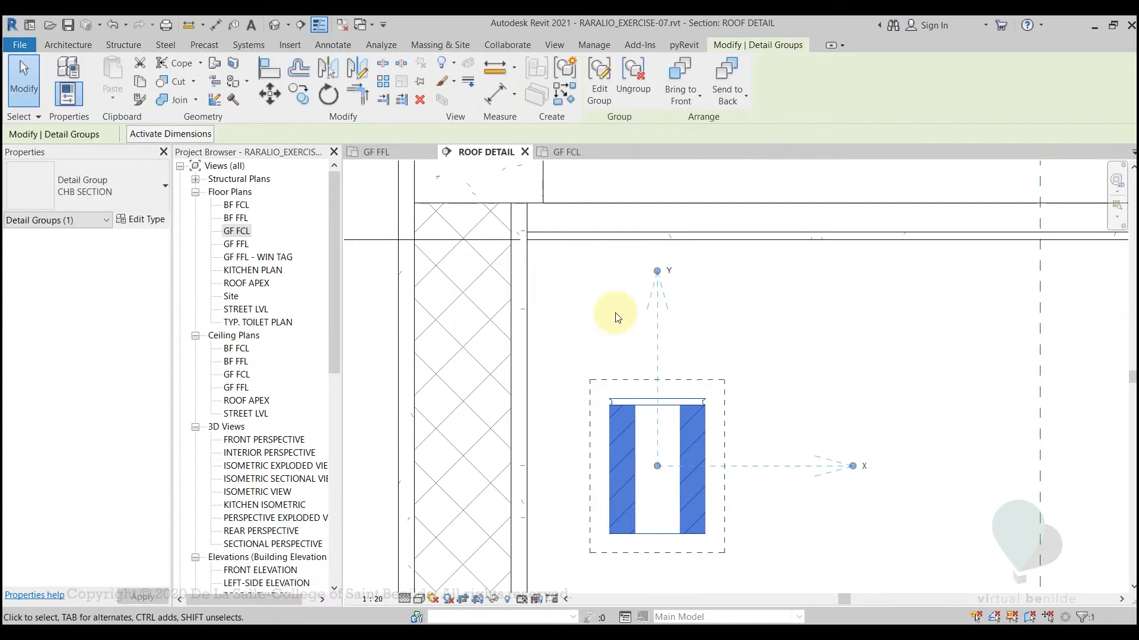
# Move the CHB SECTION group by its upper-left corner onto the upper-left corner of the crosshatched wall region beneath the concrete beam
pyautogui.moveTo(628, 331); pyautogui.dragTo(670, 362, button='middle')
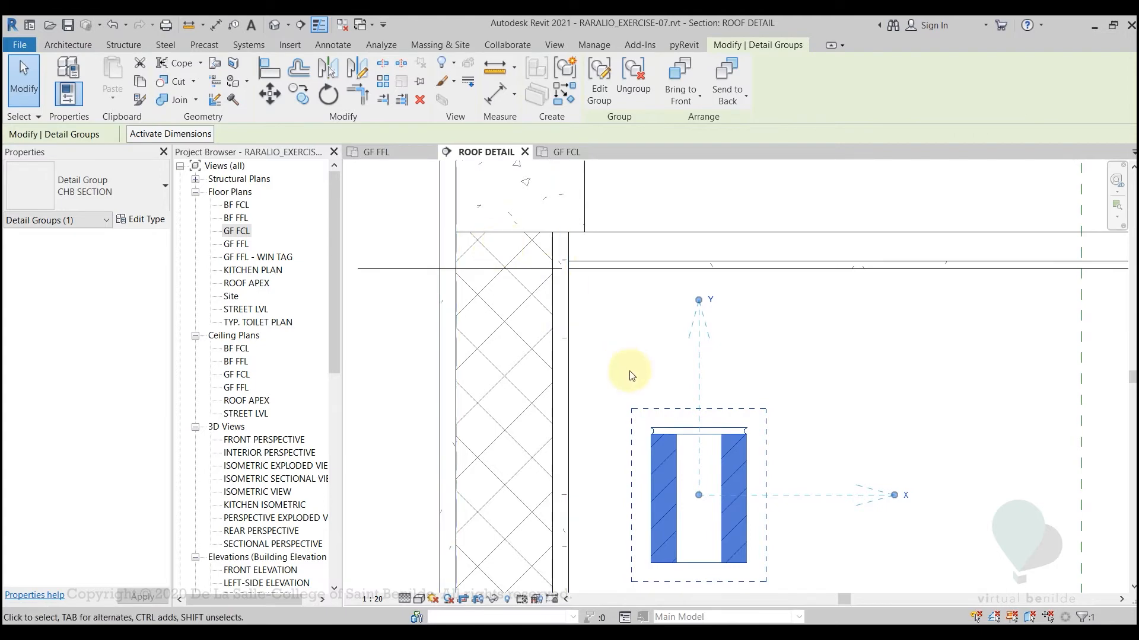
pyautogui.press('m')
pyautogui.press('v')
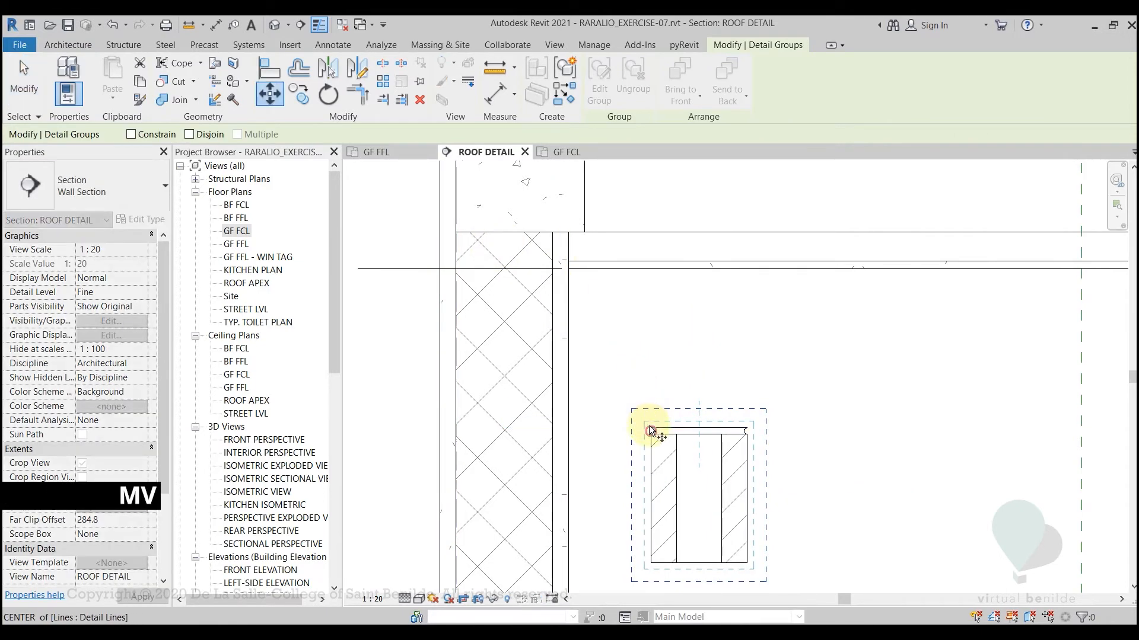
pyautogui.click(651, 430)
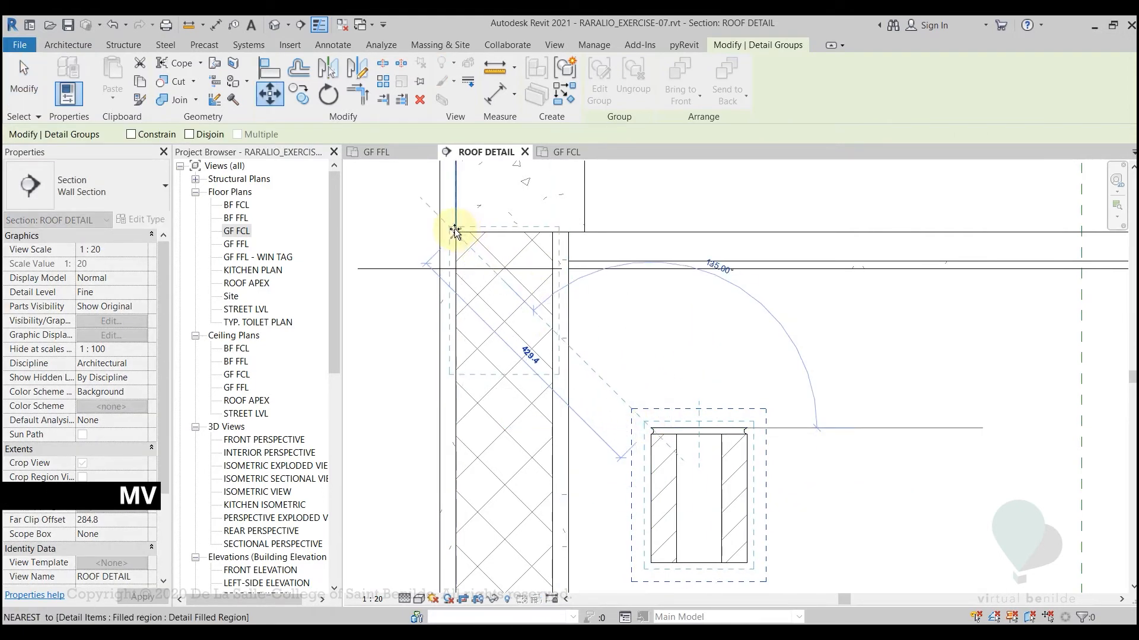
pyautogui.scroll(5, 455, 231)
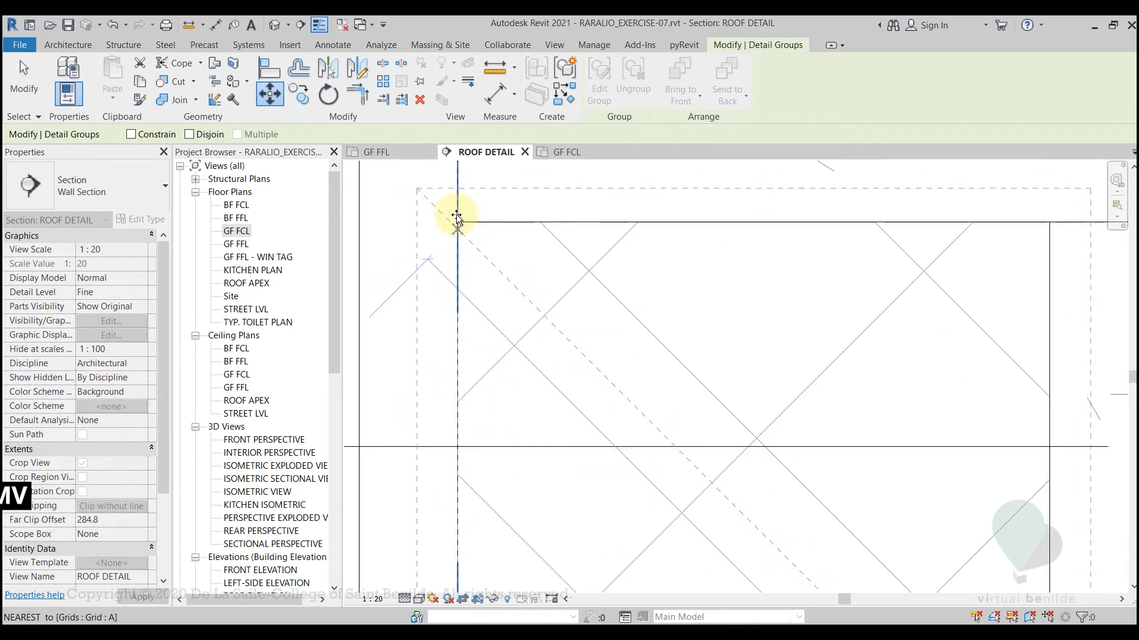
pyautogui.scroll(2, 457, 218)
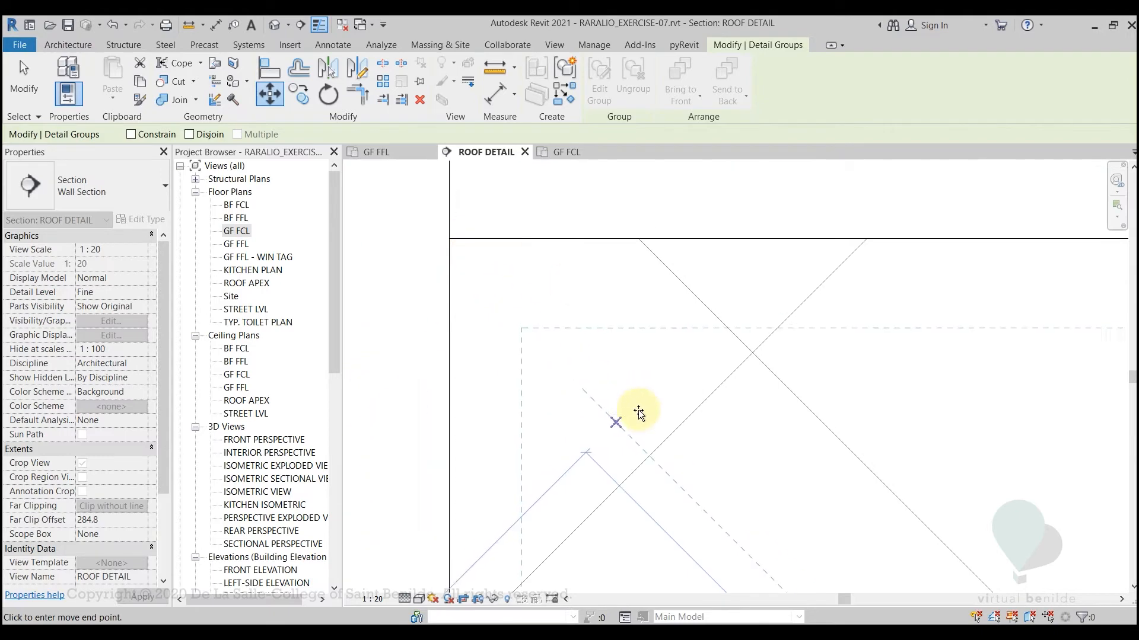
pyautogui.click(679, 339)
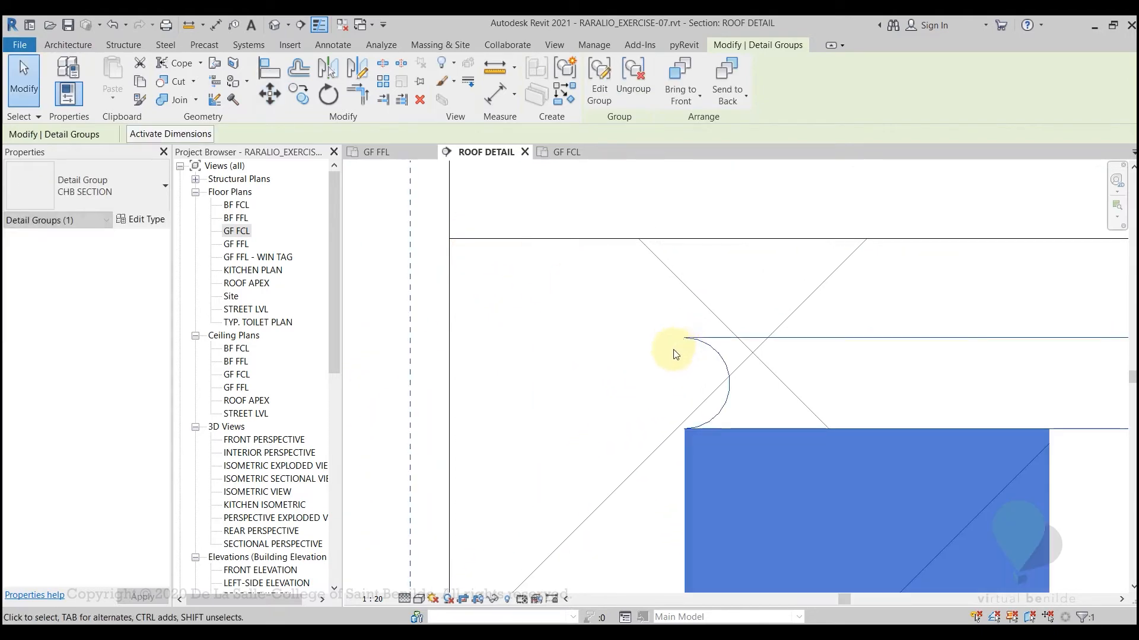
pyautogui.press('m')
pyautogui.press('v')
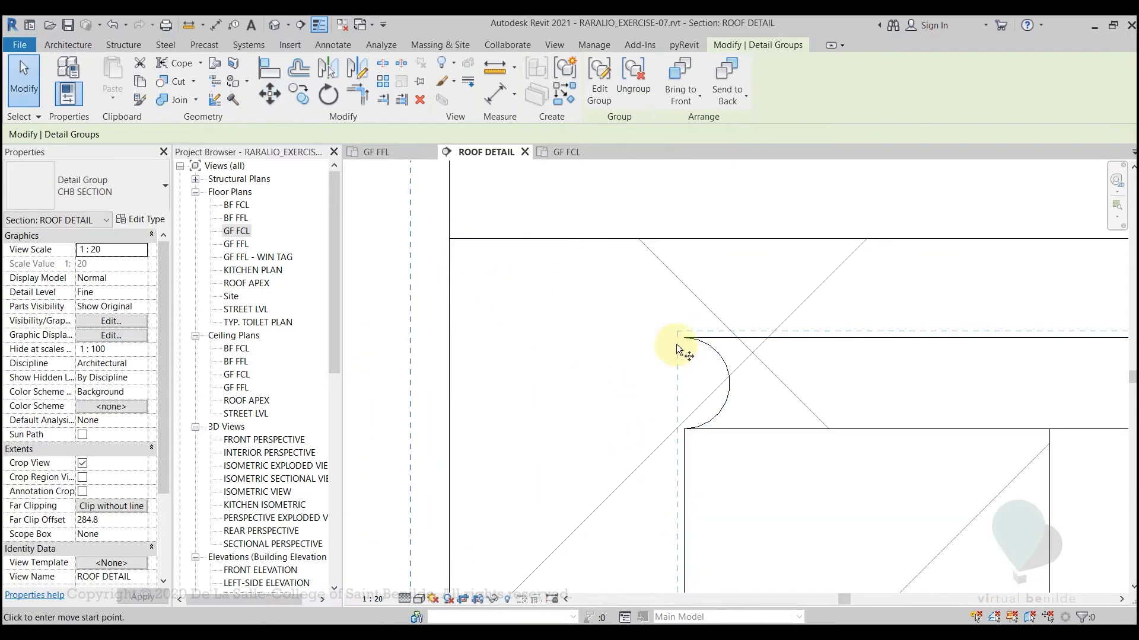
pyautogui.click(684, 338)
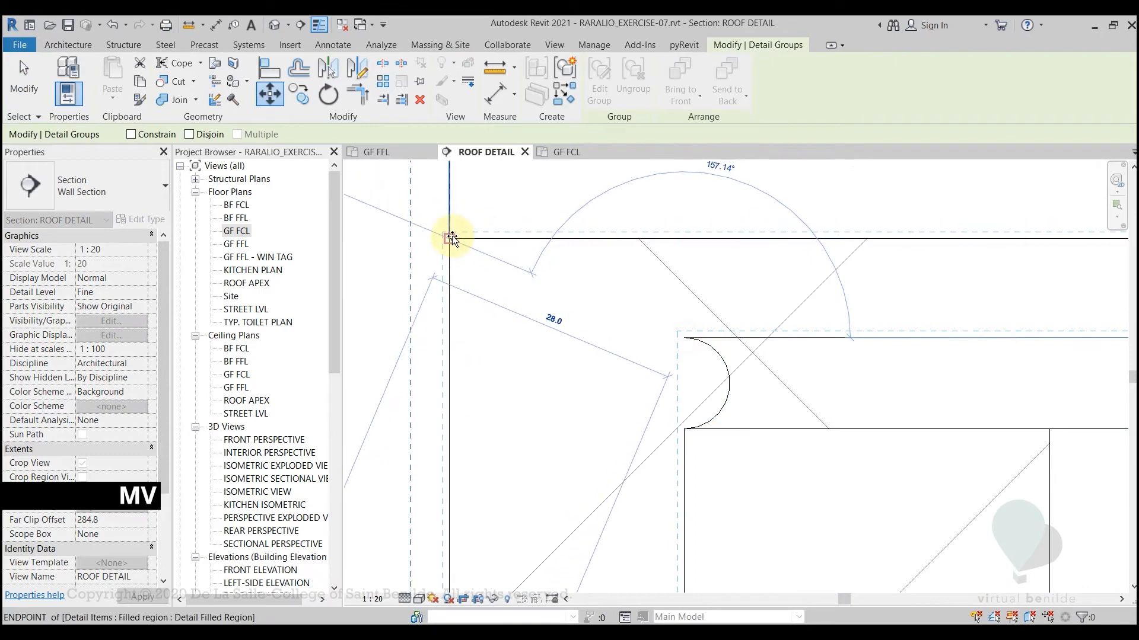
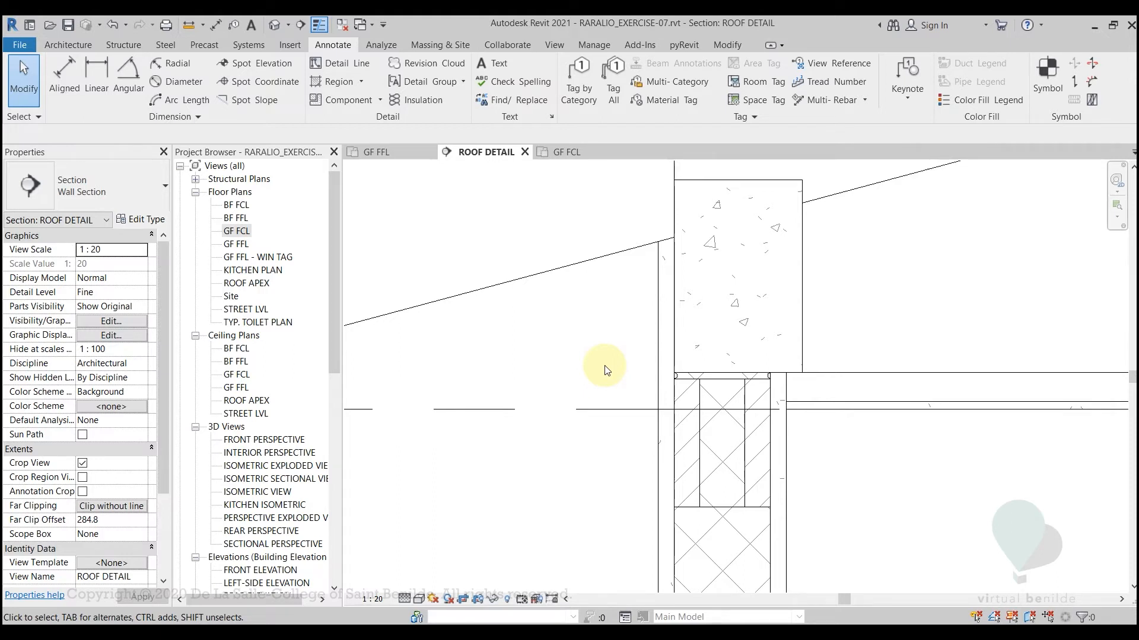
# Check the CHB block's line weights beneath the concrete beam with Thin Lines off, and restore Thin Lines
pyautogui.press('t')
pyautogui.press('l')
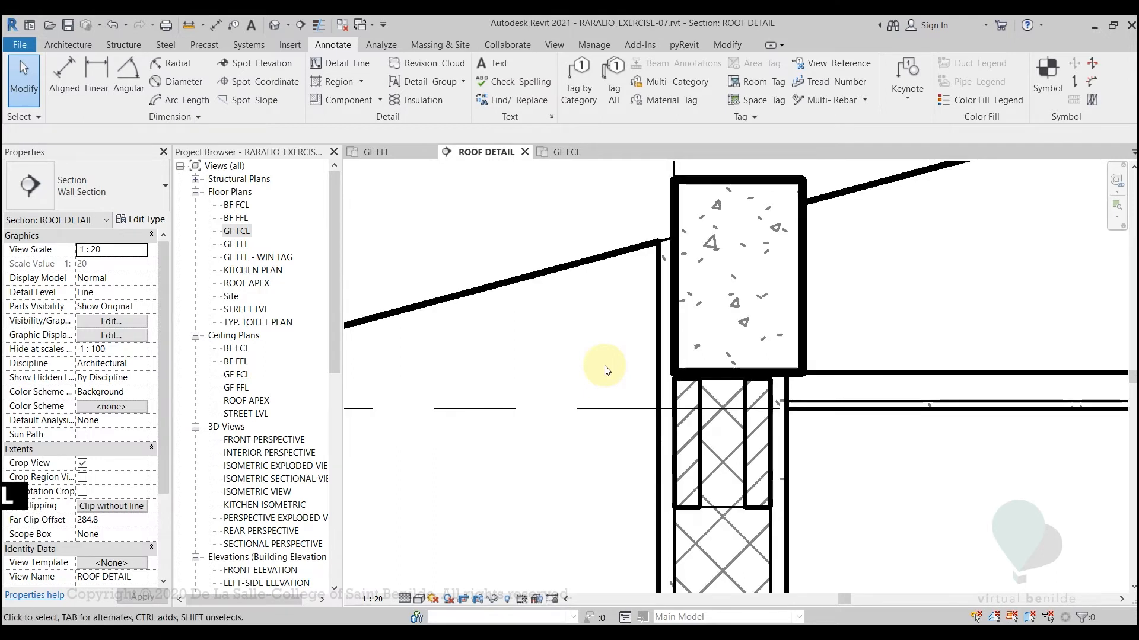
pyautogui.scroll(-1, 610, 415)
pyautogui.scroll(-3, 598, 469)
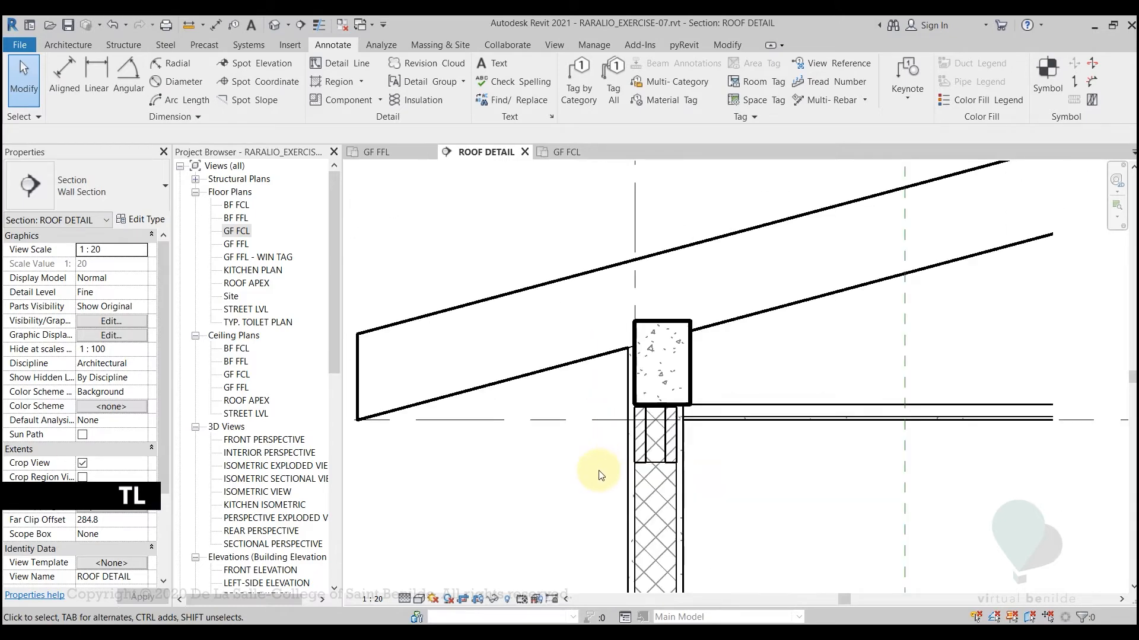
pyautogui.scroll(-1, 598, 470)
pyautogui.moveTo(599, 470); pyautogui.dragTo(586, 420, button='middle')
pyautogui.scroll(4, 617, 394)
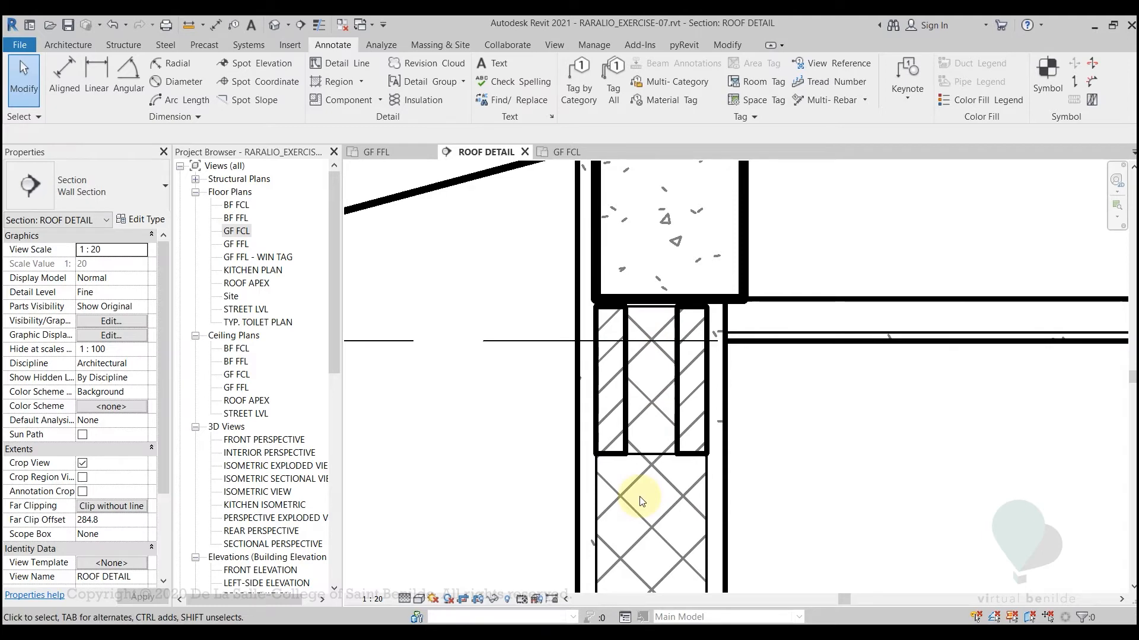
pyautogui.press('t')
pyautogui.press('l')
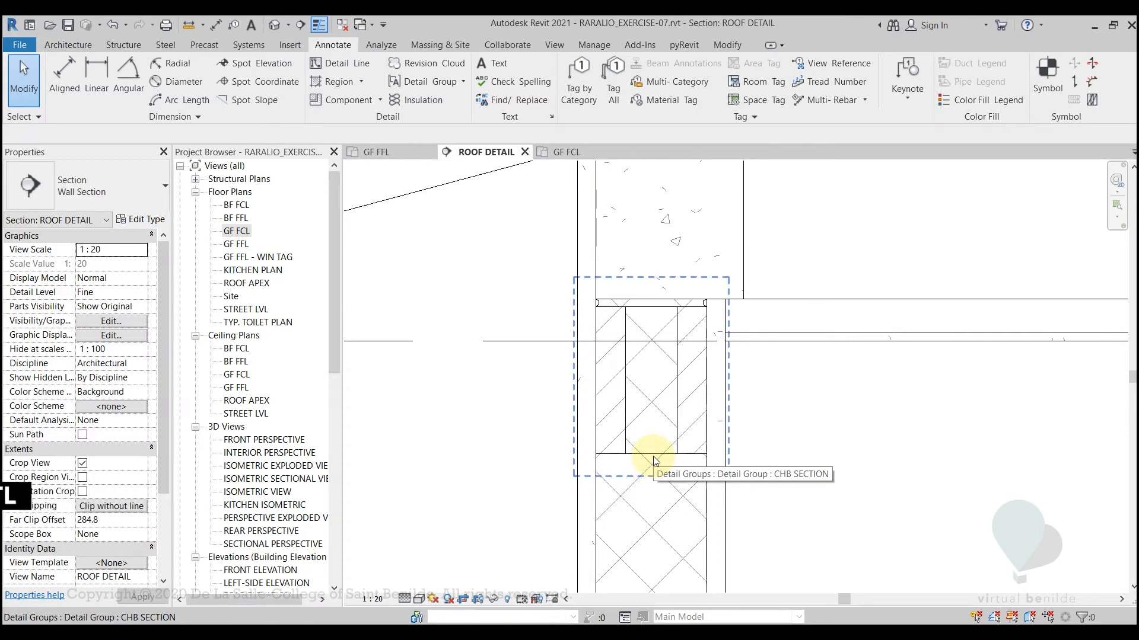
# Copy the CHB SECTION group straight down with Constrain and Multiple enabled, snapping its upper-left corner to the original block's lower-left corner
pyautogui.click(655, 461)
pyautogui.scroll(-2, 866, 480)
pyautogui.scroll(-1, 864, 483)
pyautogui.moveTo(861, 497); pyautogui.dragTo(755, 413, button='middle')
pyautogui.scroll(3, 670, 332)
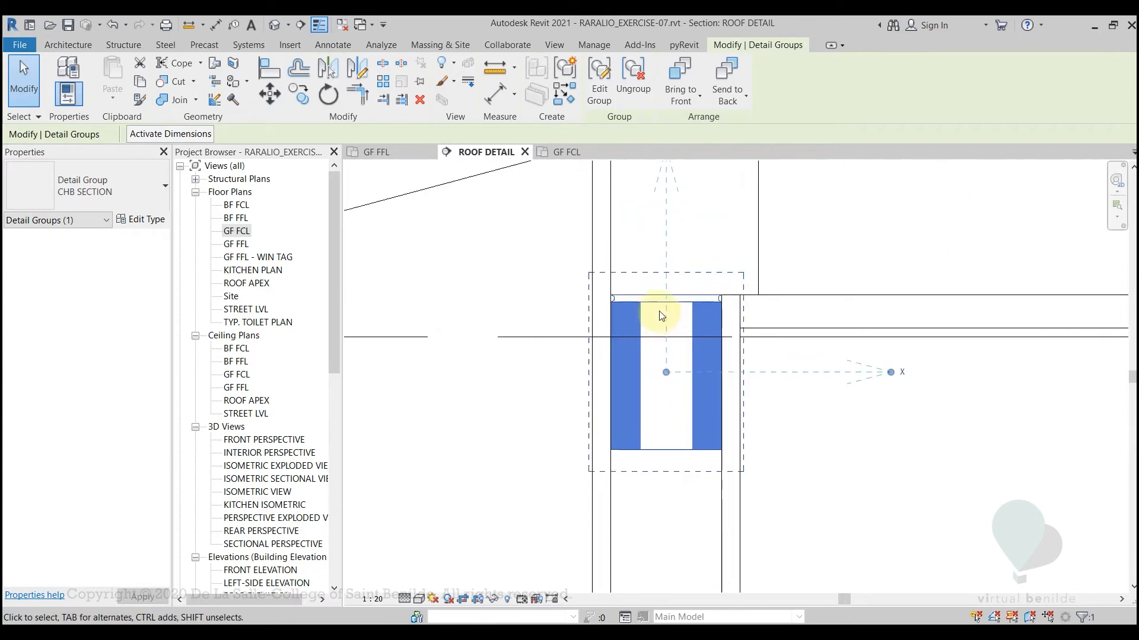
pyautogui.scroll(-2, 669, 473)
pyautogui.moveTo(675, 473); pyautogui.dragTo(674, 382, button='middle')
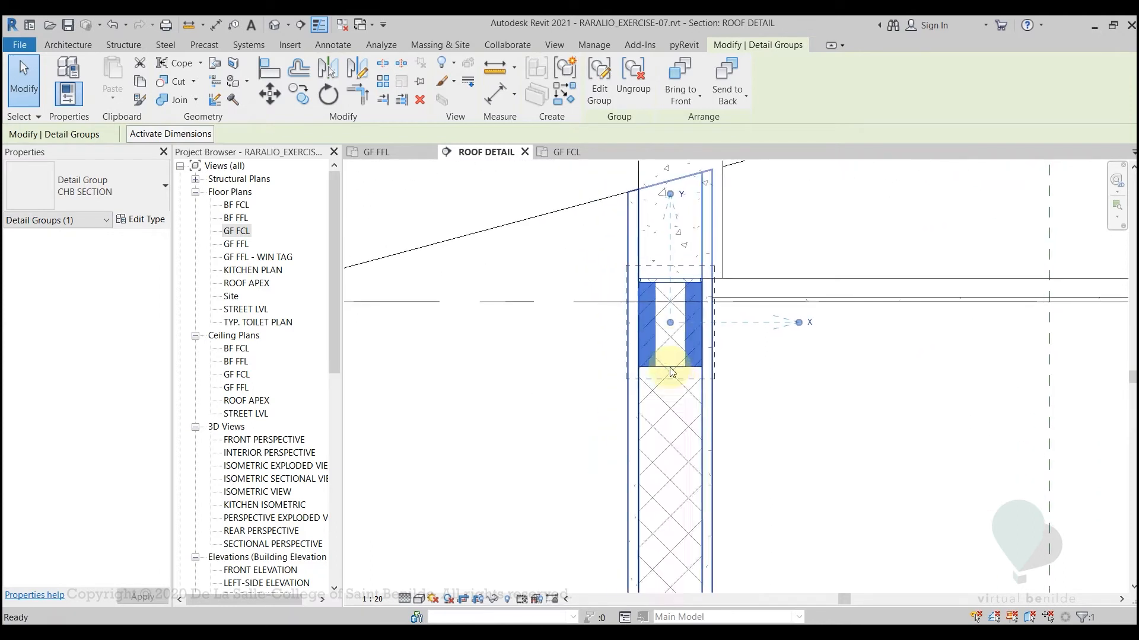
pyautogui.scroll(-1, 673, 382)
pyautogui.moveTo(654, 339); pyautogui.dragTo(624, 439, button='middle')
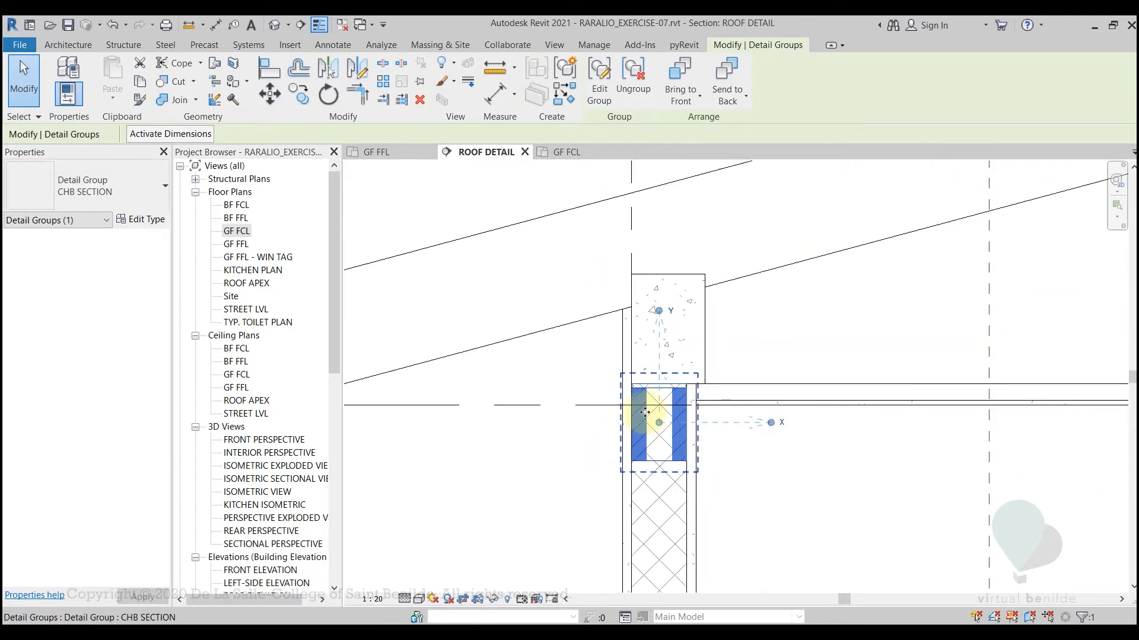
pyautogui.scroll(3, 593, 433)
pyautogui.press('c')
pyautogui.press('o')
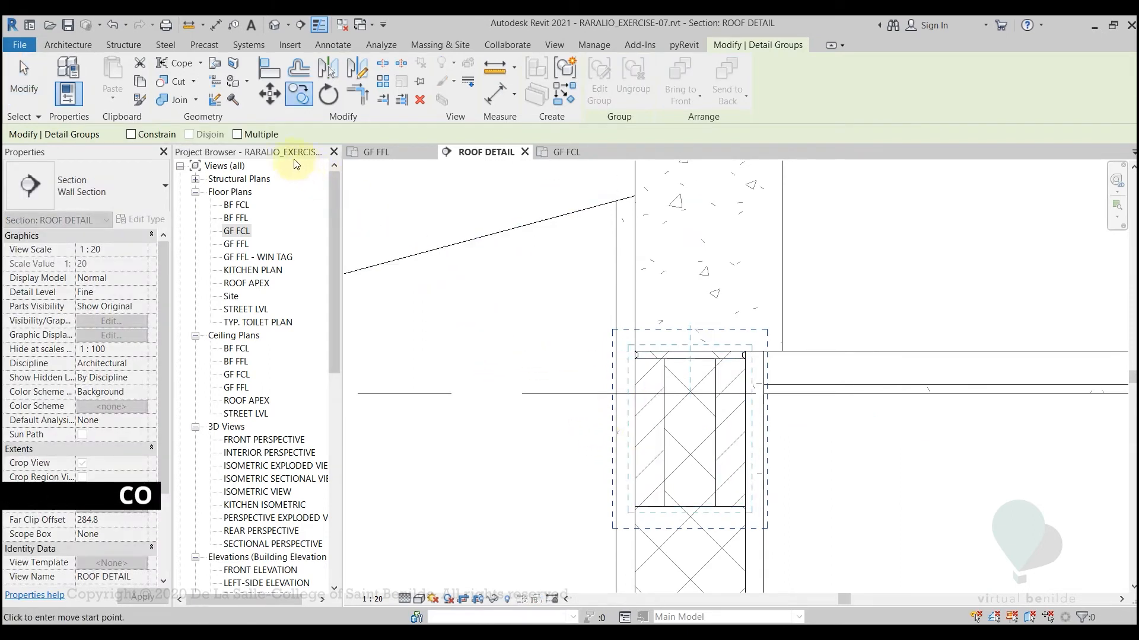
pyautogui.click(238, 134)
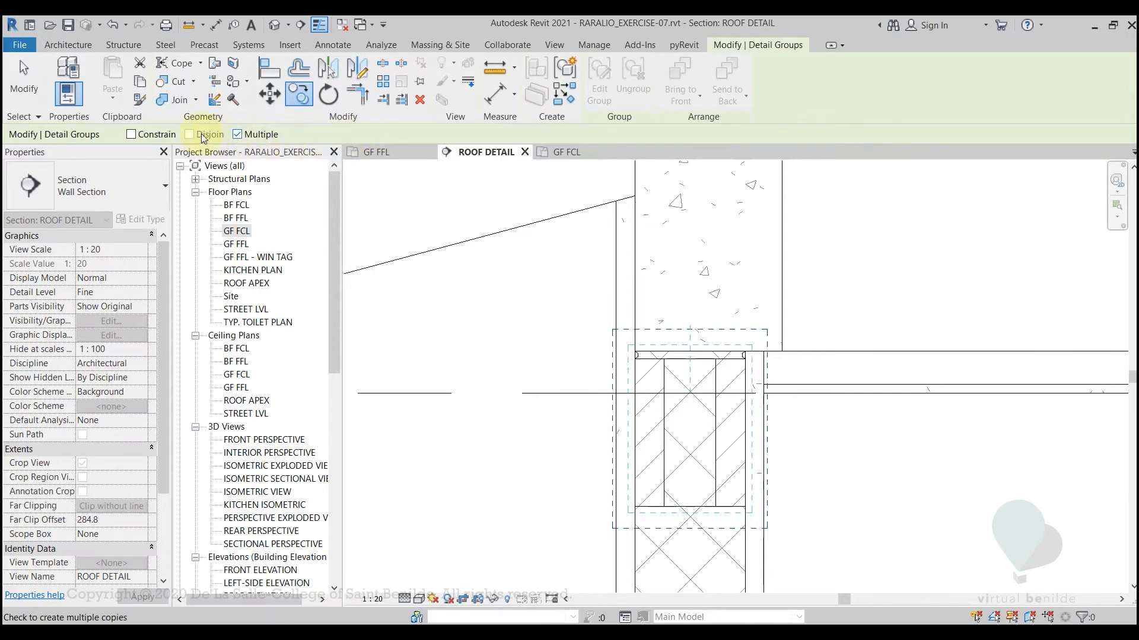
pyautogui.click(130, 134)
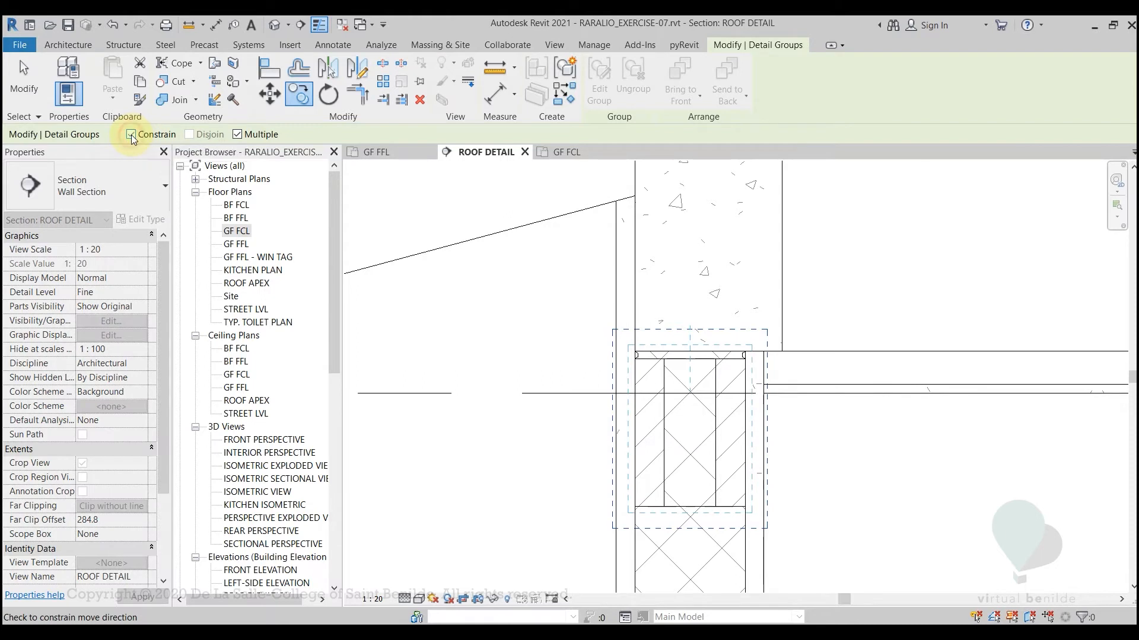
pyautogui.moveTo(683, 389); pyautogui.dragTo(674, 318, button='middle')
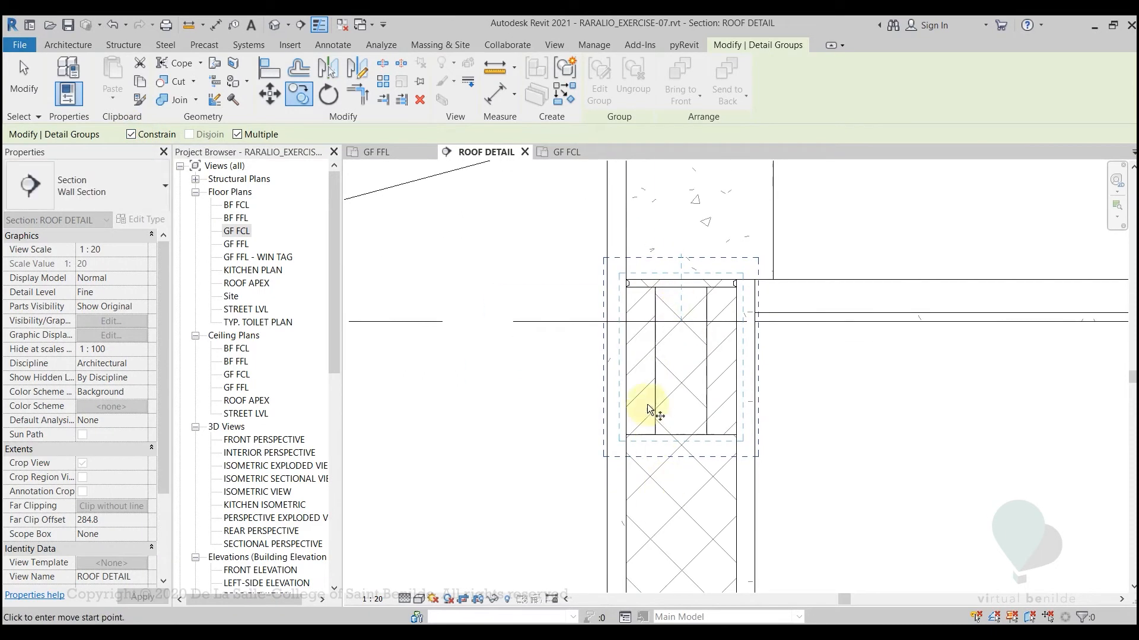
pyautogui.scroll(2, 626, 278)
pyautogui.click(626, 279)
pyautogui.scroll(-2, 632, 409)
pyautogui.moveTo(633, 404); pyautogui.dragTo(637, 221, button='middle')
pyautogui.scroll(-1, 634, 225)
pyautogui.scroll(3, 615, 365)
pyautogui.click(646, 360)
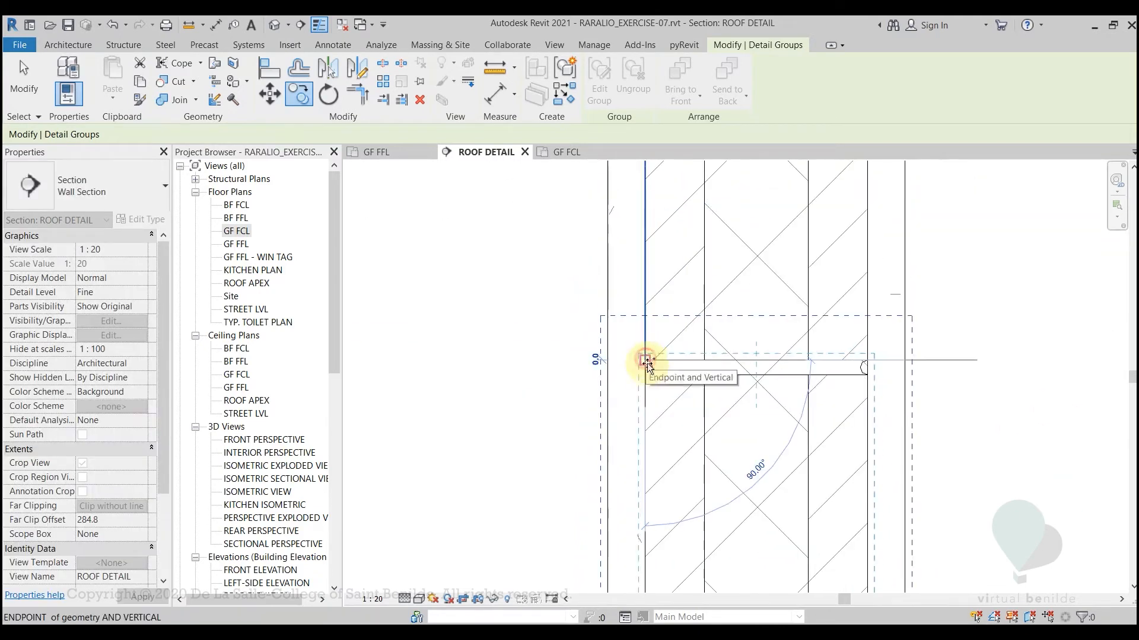
# Place two more CHB SECTION copies down the wall, each starting at the lower-left corner of the block above, and end the copying
pyautogui.scroll(-3, 667, 462)
pyautogui.moveTo(677, 442); pyautogui.dragTo(681, 287, button='middle')
pyautogui.scroll(1, 661, 353)
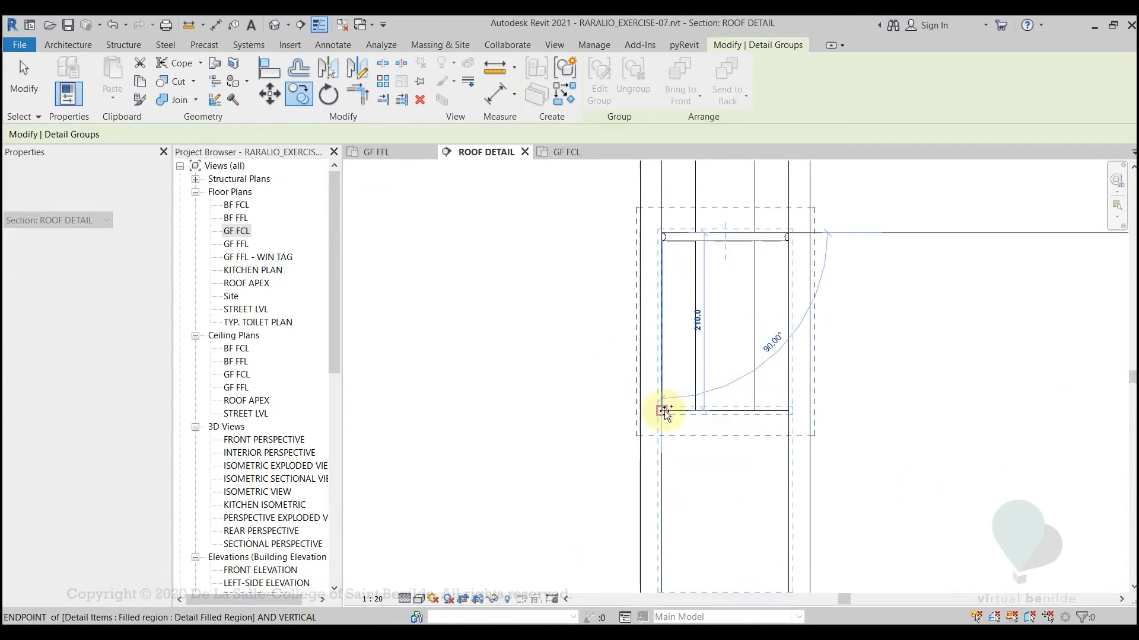
pyautogui.click(663, 410)
pyautogui.scroll(-3, 682, 462)
pyautogui.moveTo(683, 461); pyautogui.dragTo(682, 318, button='middle')
pyautogui.scroll(6, 675, 405)
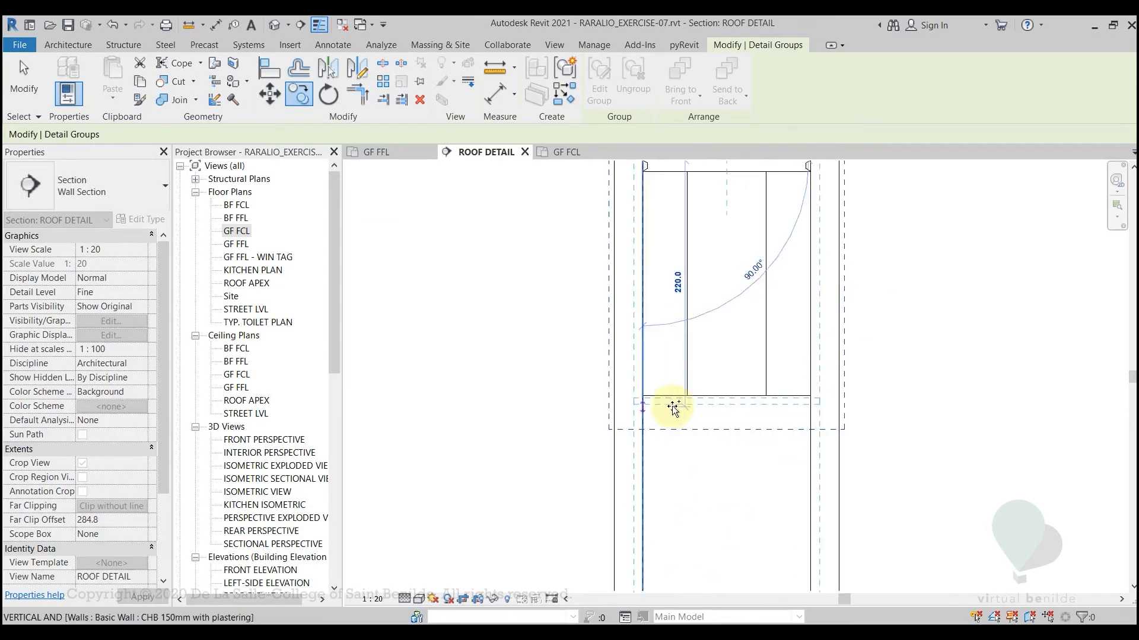
pyautogui.click(641, 393)
pyautogui.scroll(-4, 677, 447)
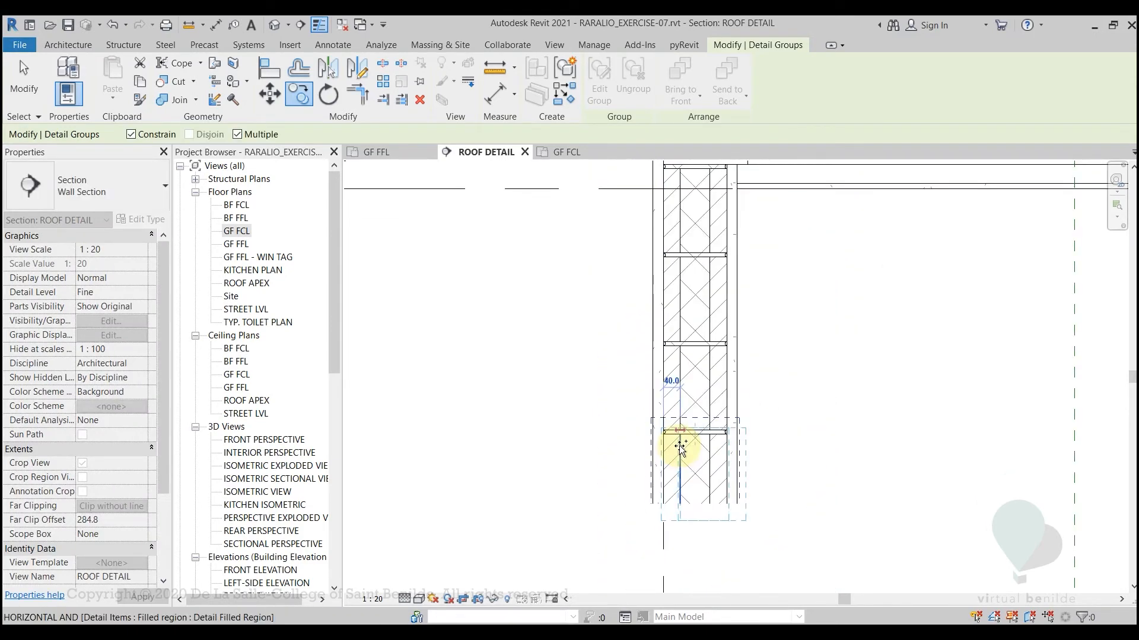
pyautogui.press('Escape')
pyautogui.press('Escape')
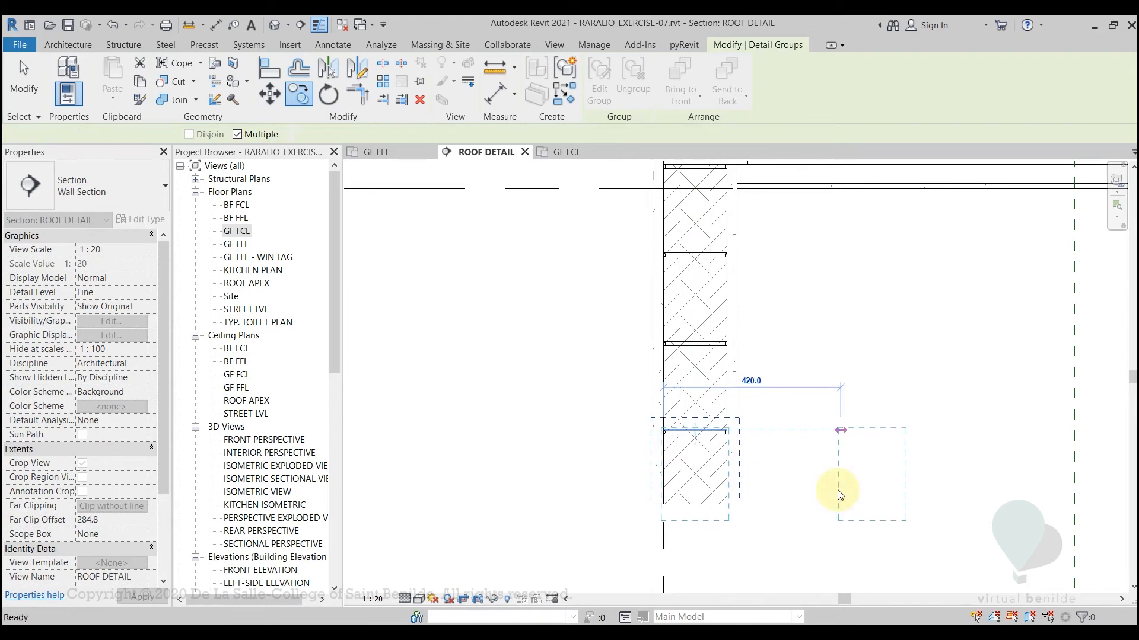
pyautogui.scroll(-3, 825, 441)
pyautogui.moveTo(817, 360); pyautogui.dragTo(816, 354)
pyautogui.moveTo(816, 354); pyautogui.dragTo(765, 434, button='middle')
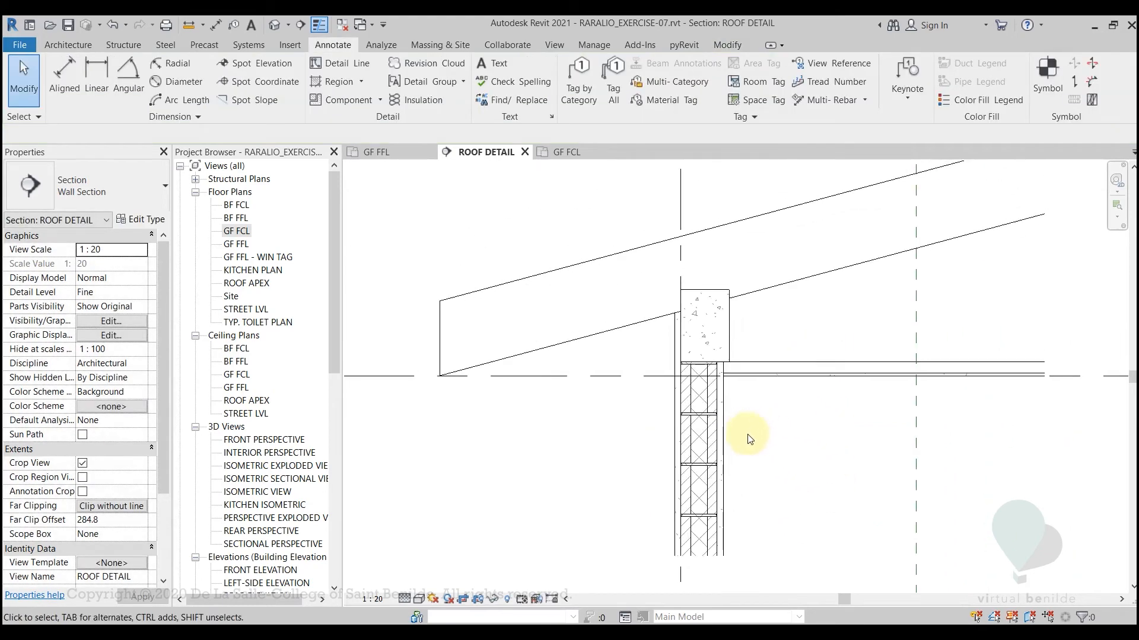
# Turn off Thin Lines and examine the line weights of the stacked CHB blocks and mortar joints
pyautogui.scroll(2, 759, 437)
pyautogui.press('t')
pyautogui.press('l')
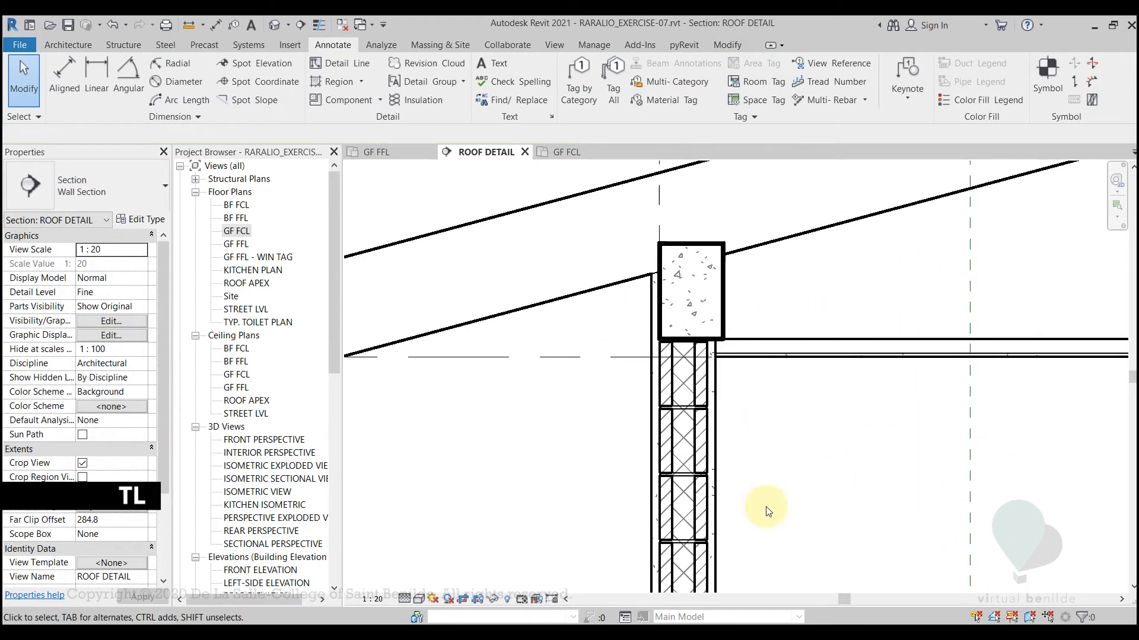
pyautogui.scroll(-4, 753, 419)
pyautogui.moveTo(740, 421); pyautogui.dragTo(727, 498, button='middle')
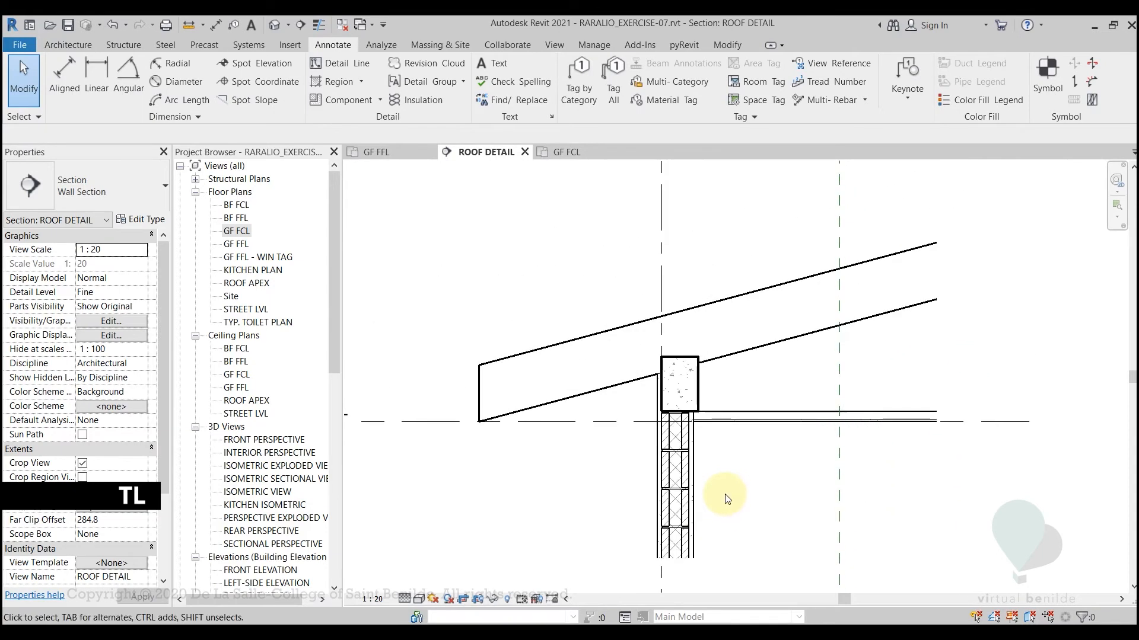
pyautogui.scroll(4, 728, 498)
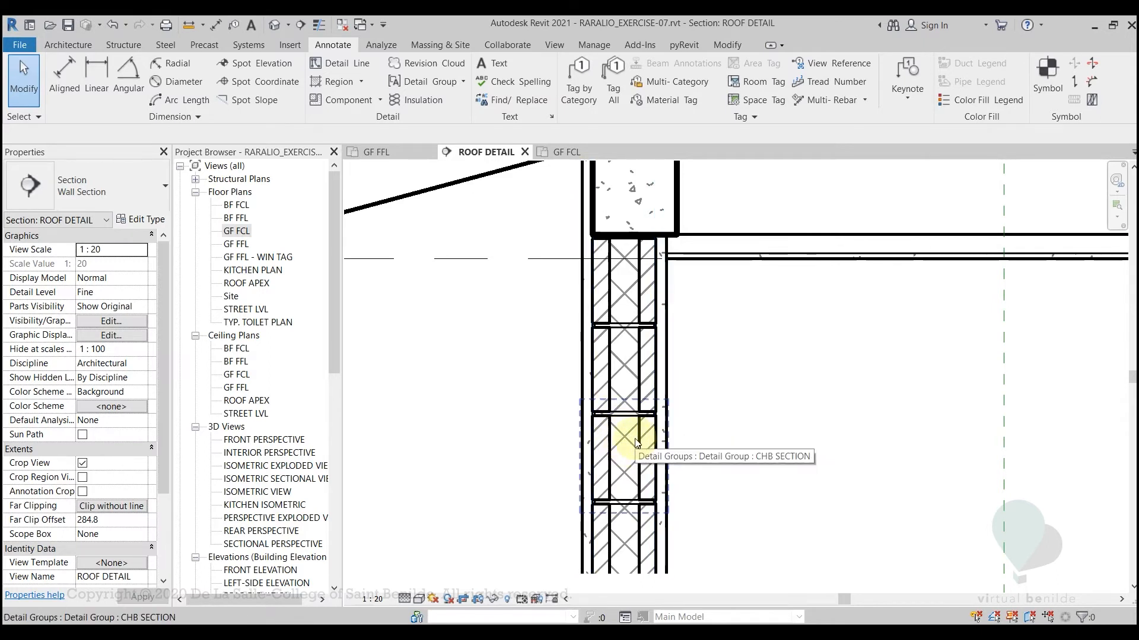
pyautogui.scroll(3, 634, 440)
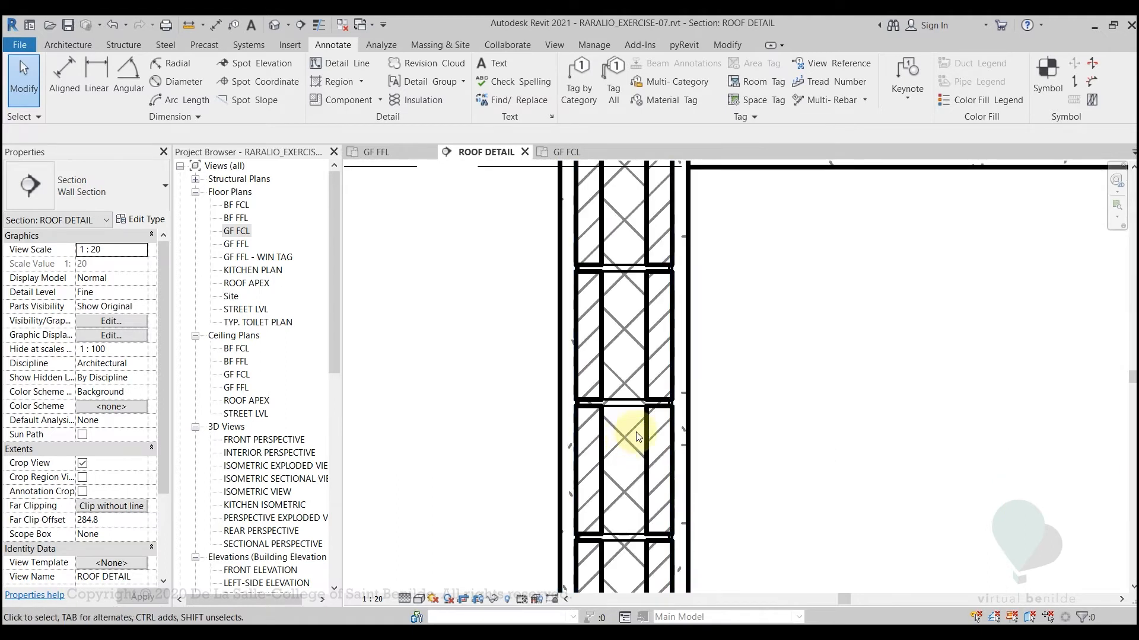
pyautogui.scroll(-2, 627, 468)
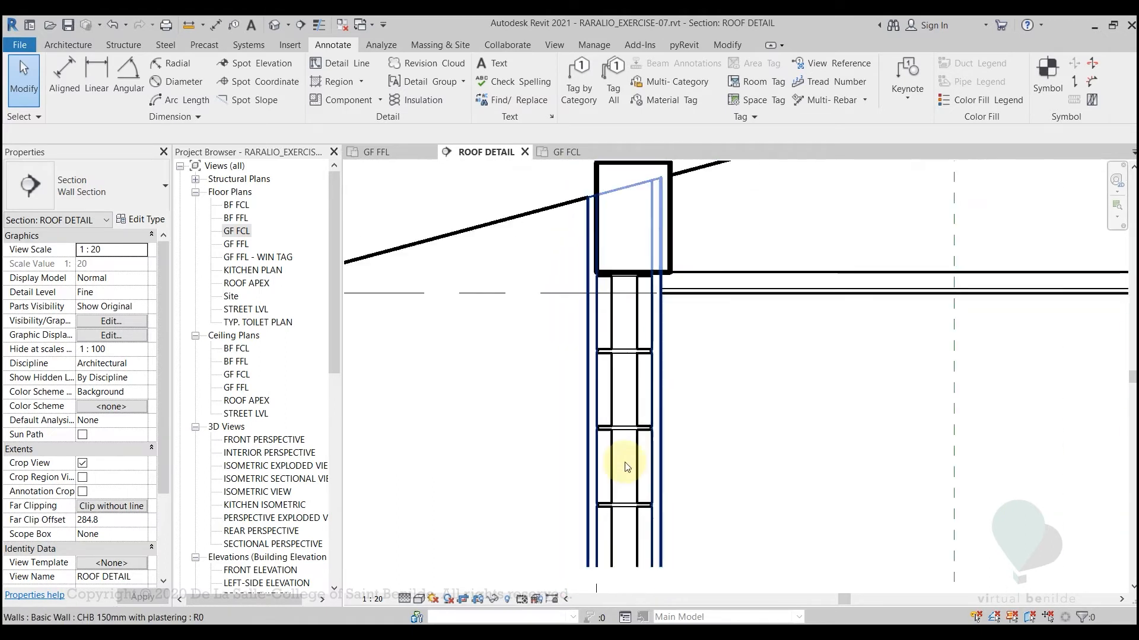
pyautogui.scroll(-1, 627, 467)
# Copy the third CHB SECTION block from the wall horizontally into the empty space beneath the ceiling
pyautogui.click(638, 461)
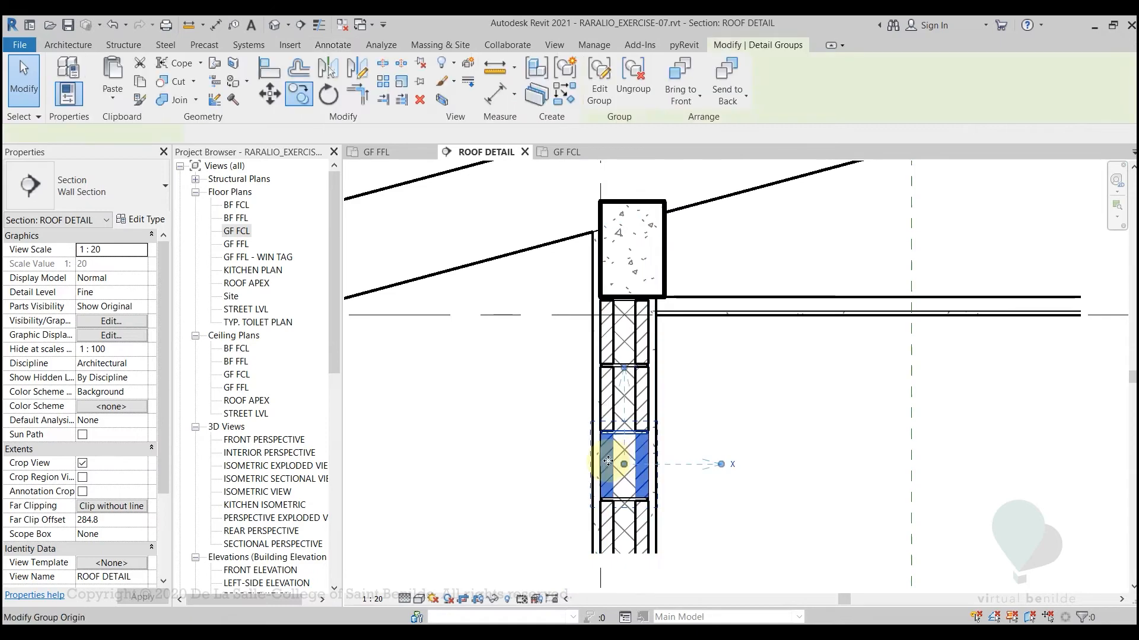
pyautogui.press('c')
pyautogui.press('o')
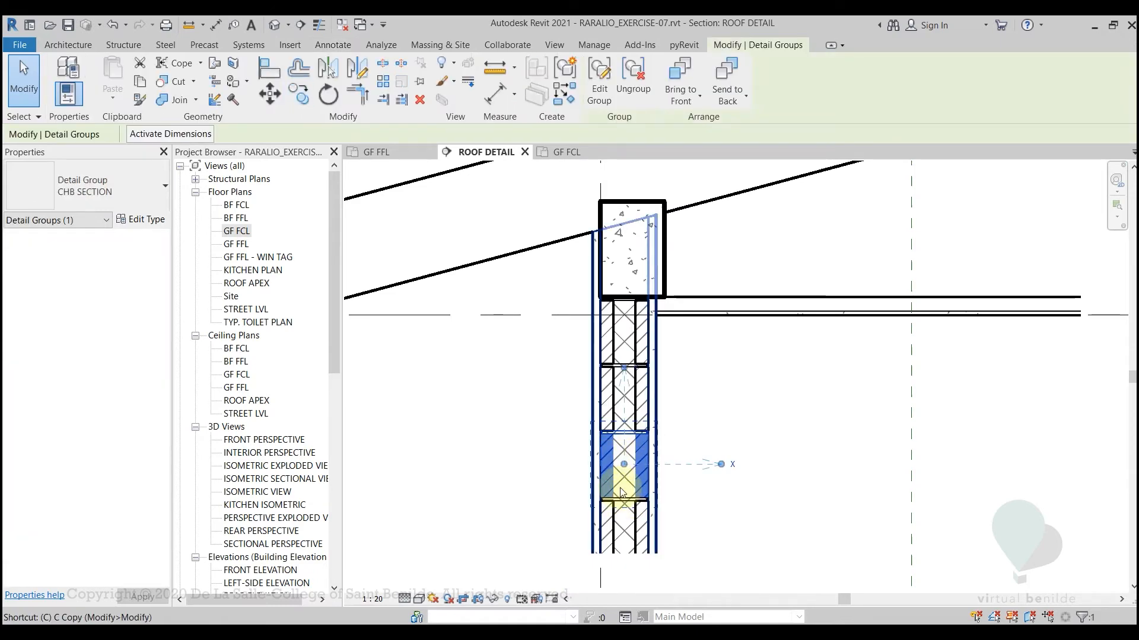
pyautogui.click(624, 441)
pyautogui.click(759, 487)
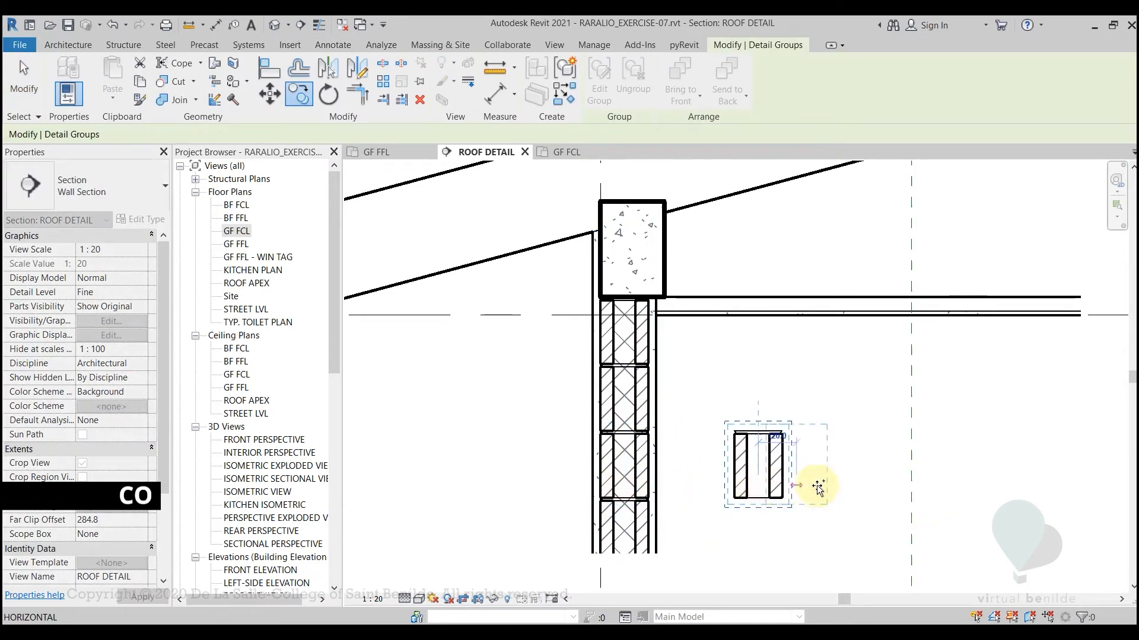
pyautogui.press('Escape')
pyautogui.press('Escape')
# Inspect the loose CHB SECTION copy and the stacked wall blocks by selecting the groups one after another
pyautogui.scroll(2, 801, 486)
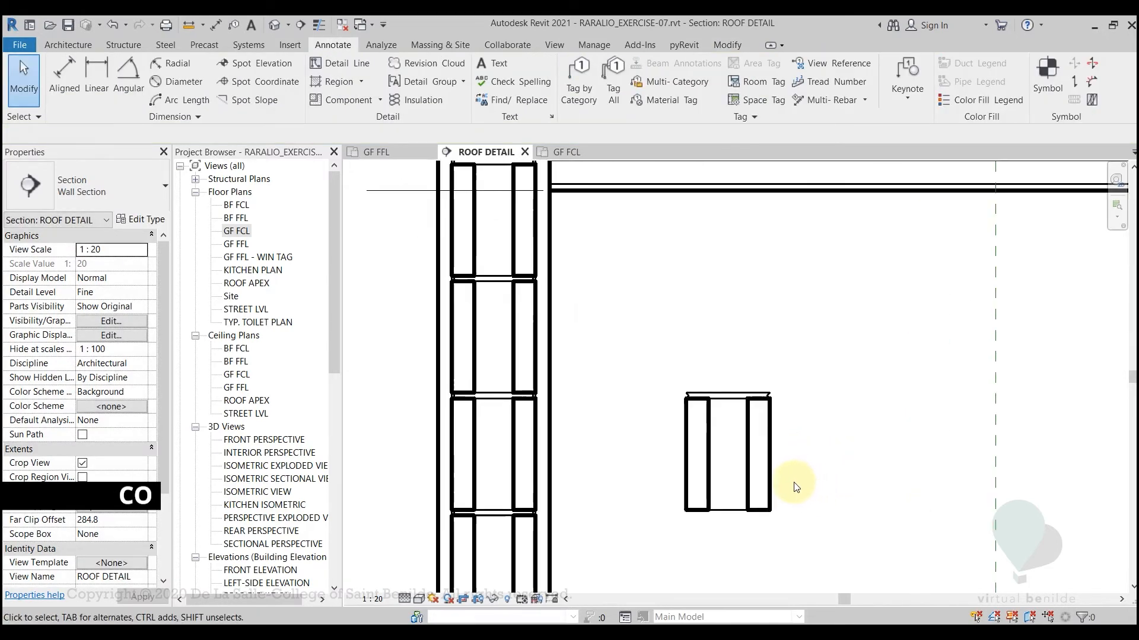
pyautogui.scroll(2, 765, 404)
pyautogui.click(803, 359)
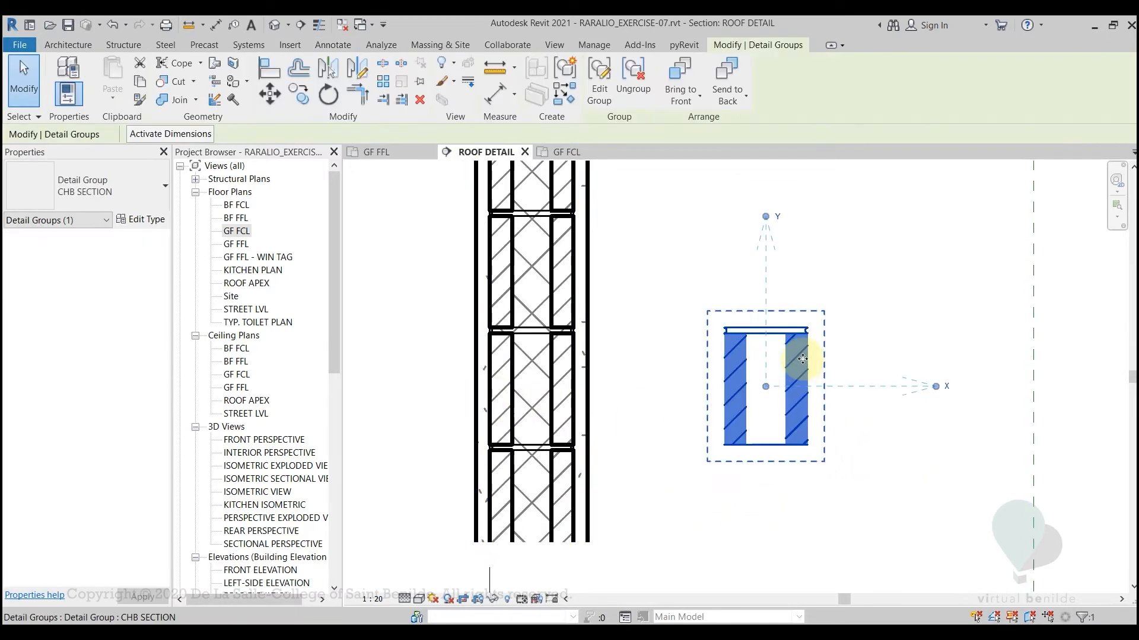
pyautogui.press('Escape')
pyautogui.click(801, 359)
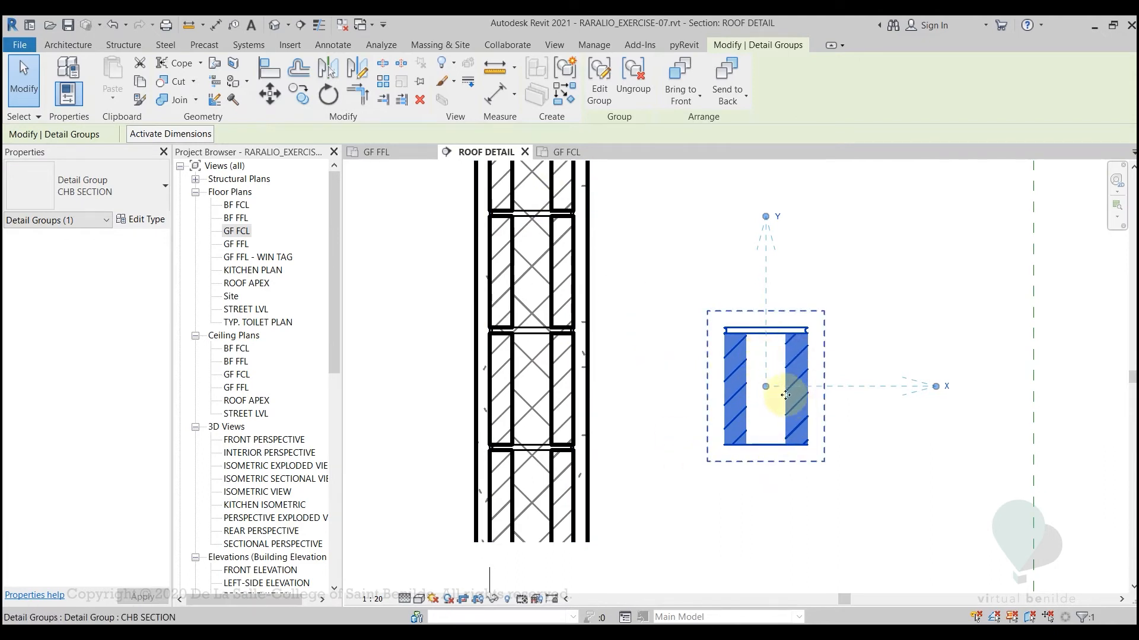
pyautogui.click(548, 498)
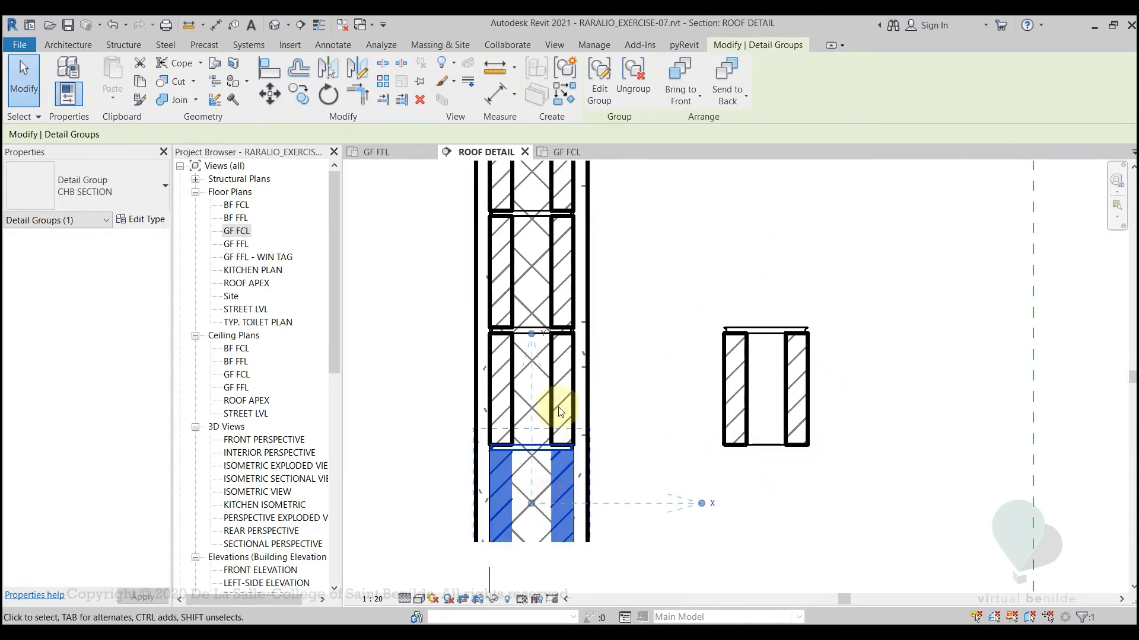
pyautogui.click(564, 376)
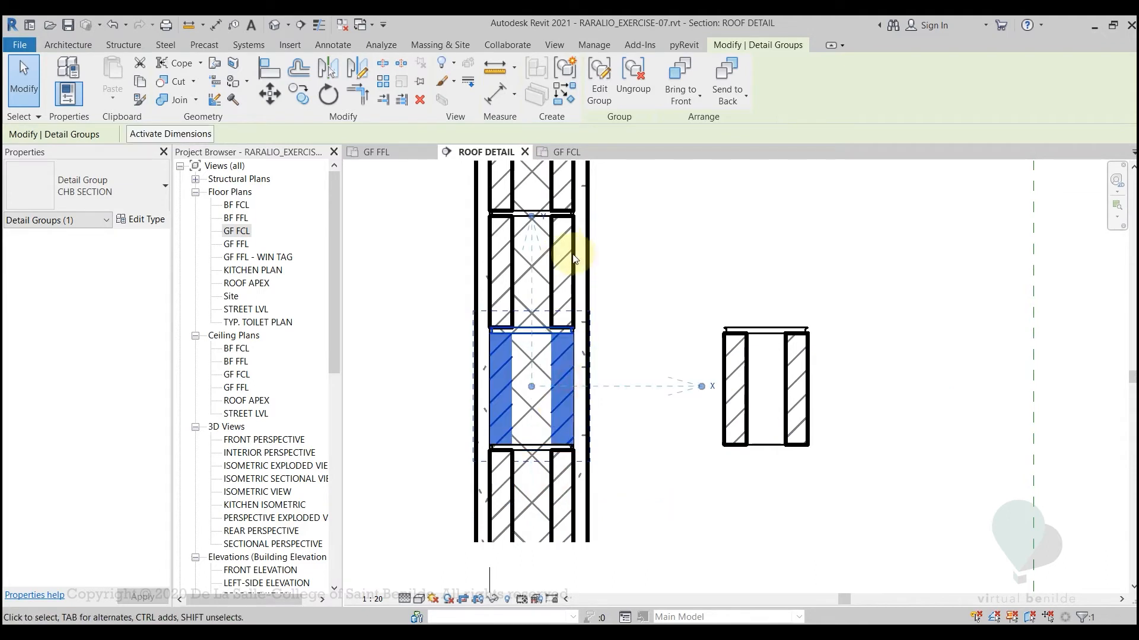
pyautogui.click(565, 255)
pyautogui.moveTo(640, 264)
pyautogui.mouseDown(button='middle')
pyautogui.moveTo(656, 398)
pyautogui.moveTo(622, 264)
pyautogui.mouseUp(button='middle')
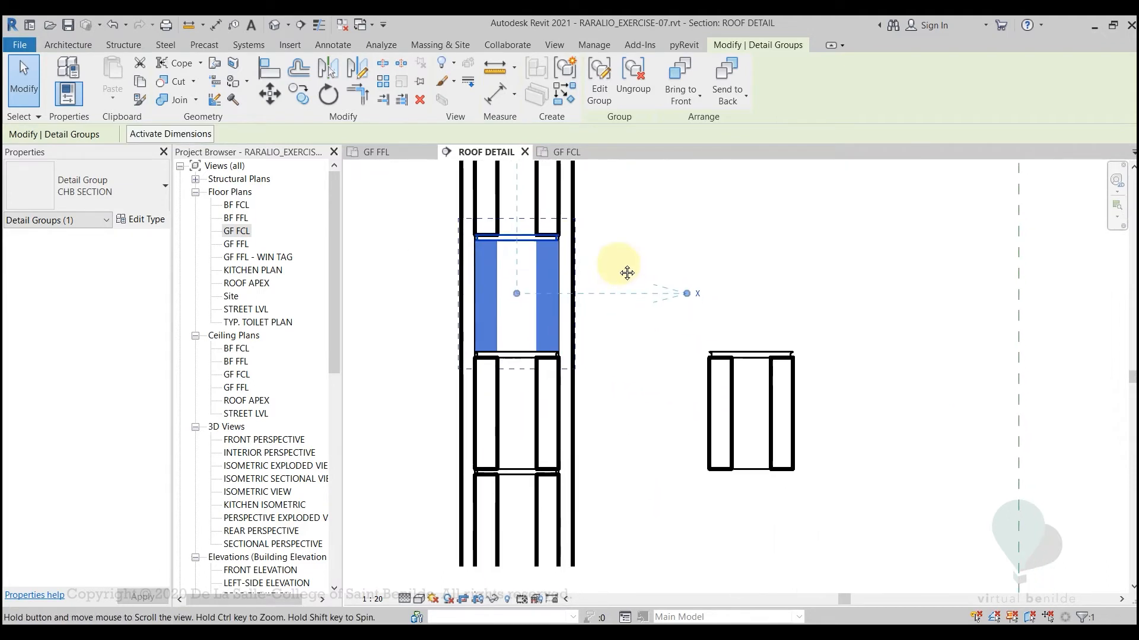
pyautogui.click(720, 409)
pyautogui.click(650, 412)
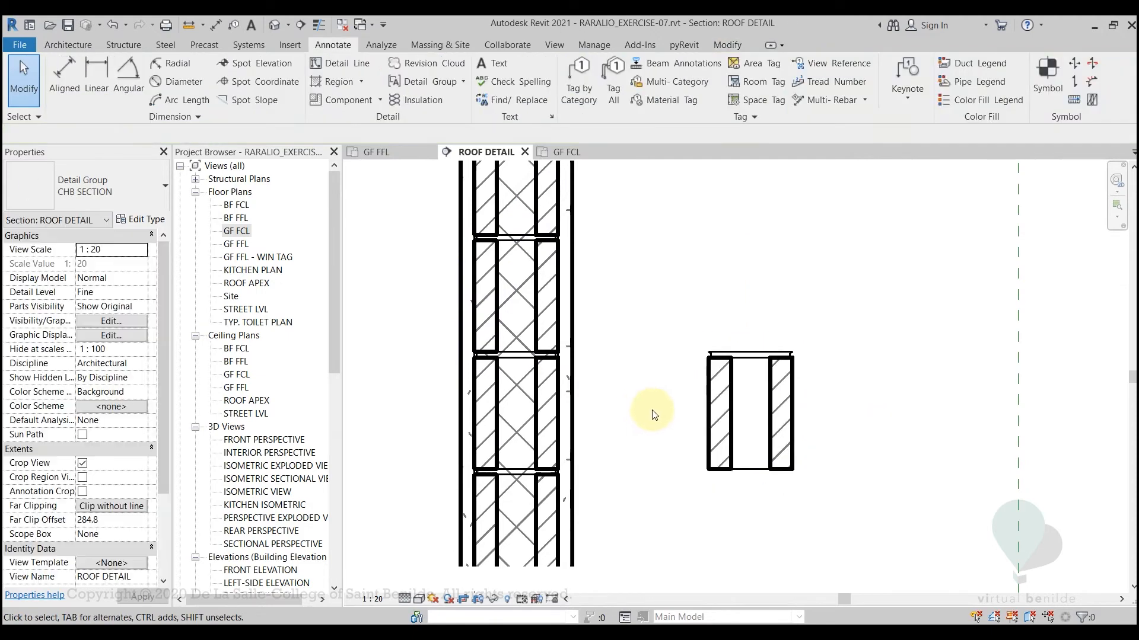
# Turn on Thin Lines and open the loose CHB SECTION copy for group editing
pyautogui.press('t')
pyautogui.press('l')
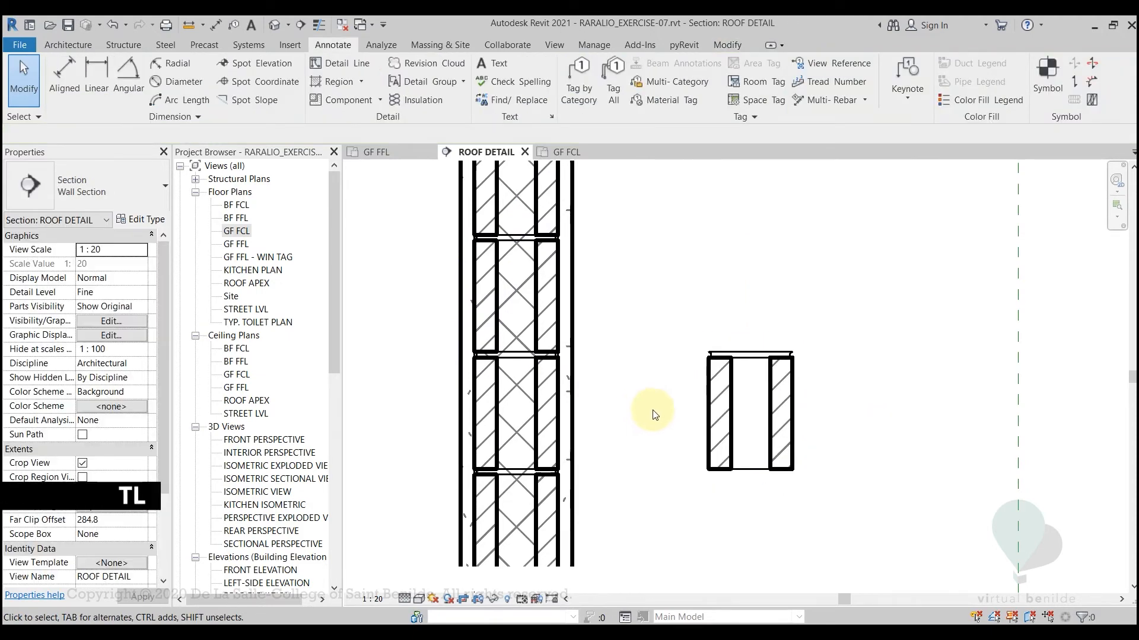
pyautogui.click(733, 411)
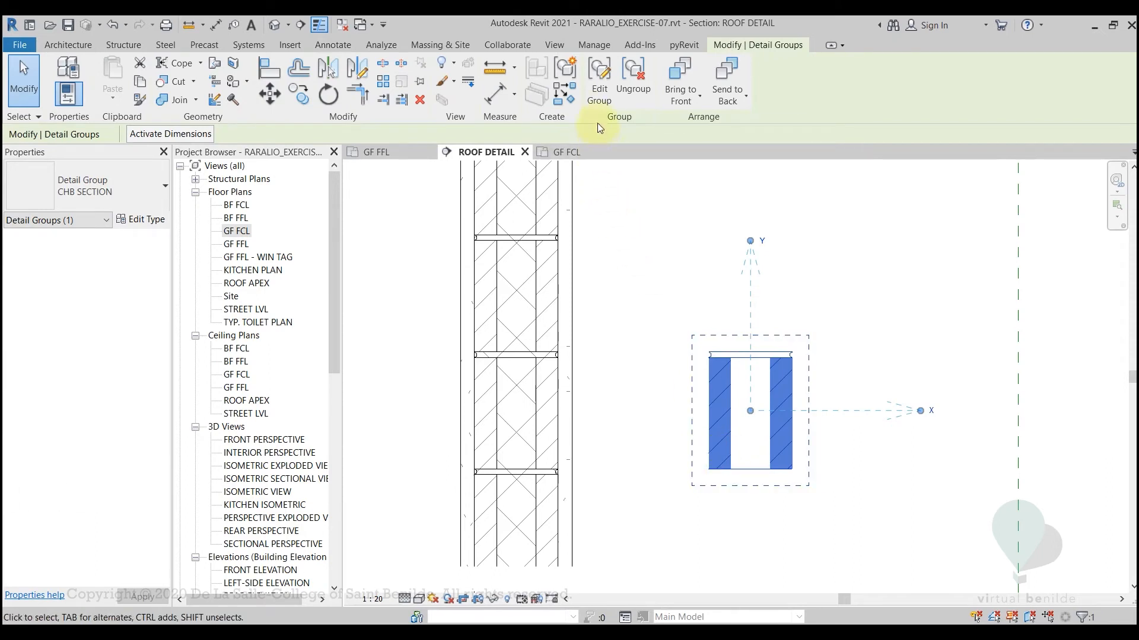
pyautogui.click(600, 101)
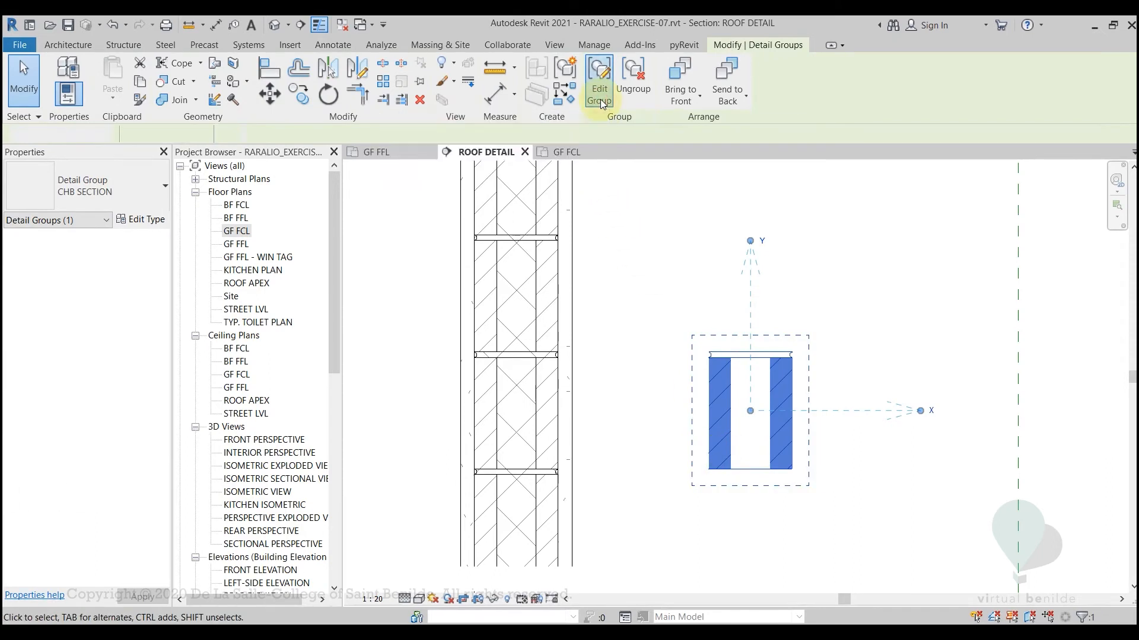
pyautogui.scroll(3, 727, 387)
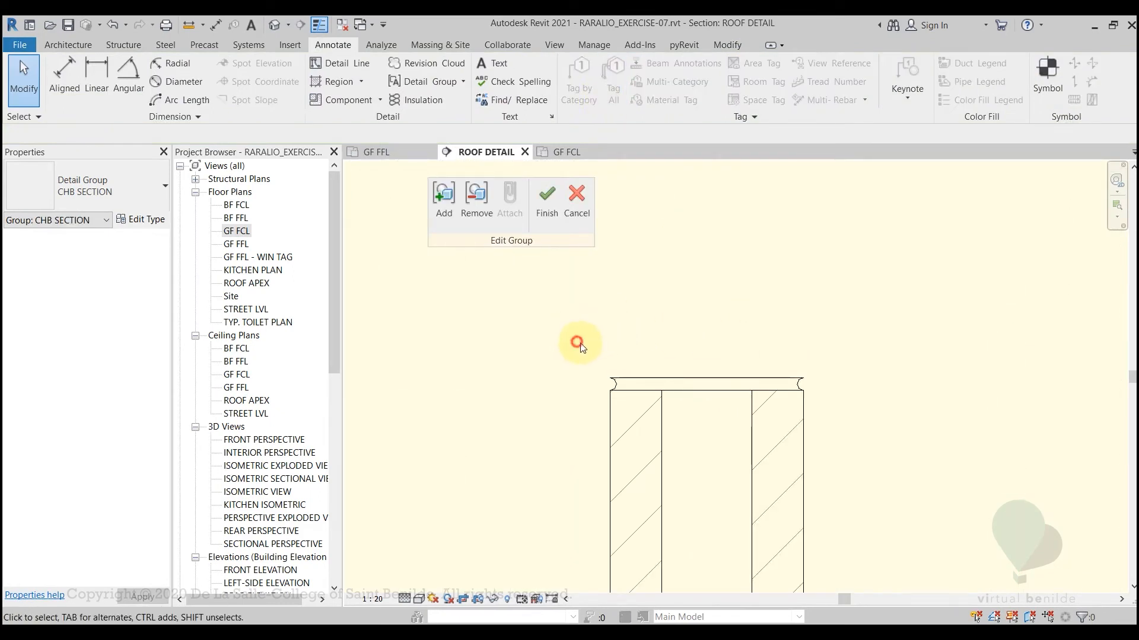
# Delete the mortar joint lines above the block and the detail line across its bottom edge
pyautogui.moveTo(577, 342); pyautogui.dragTo(827, 400)
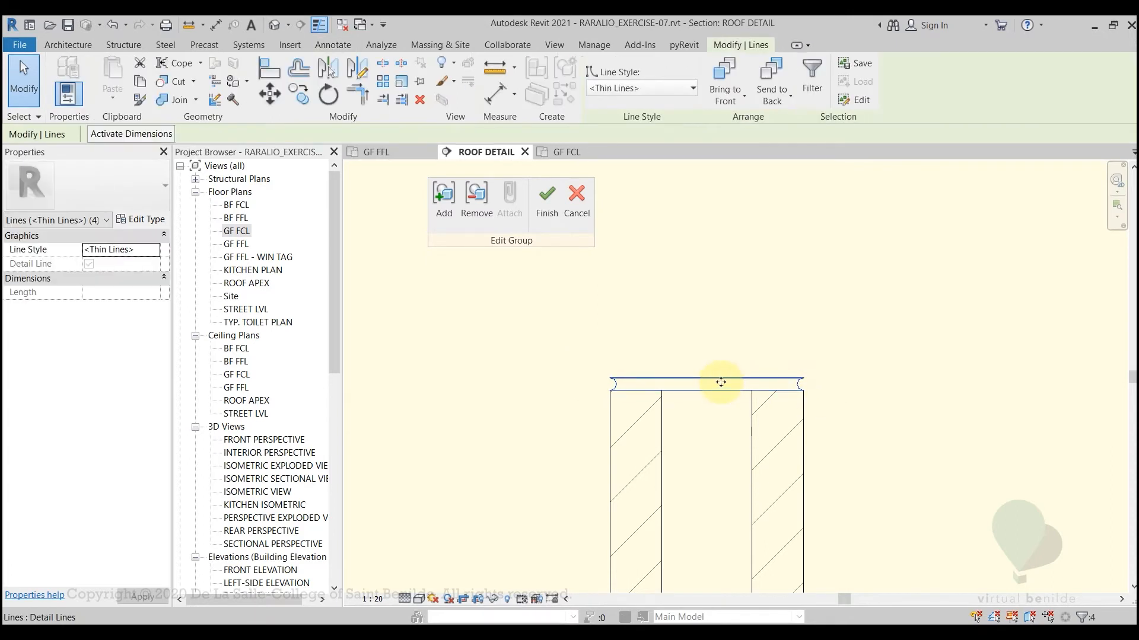
pyautogui.click(654, 357)
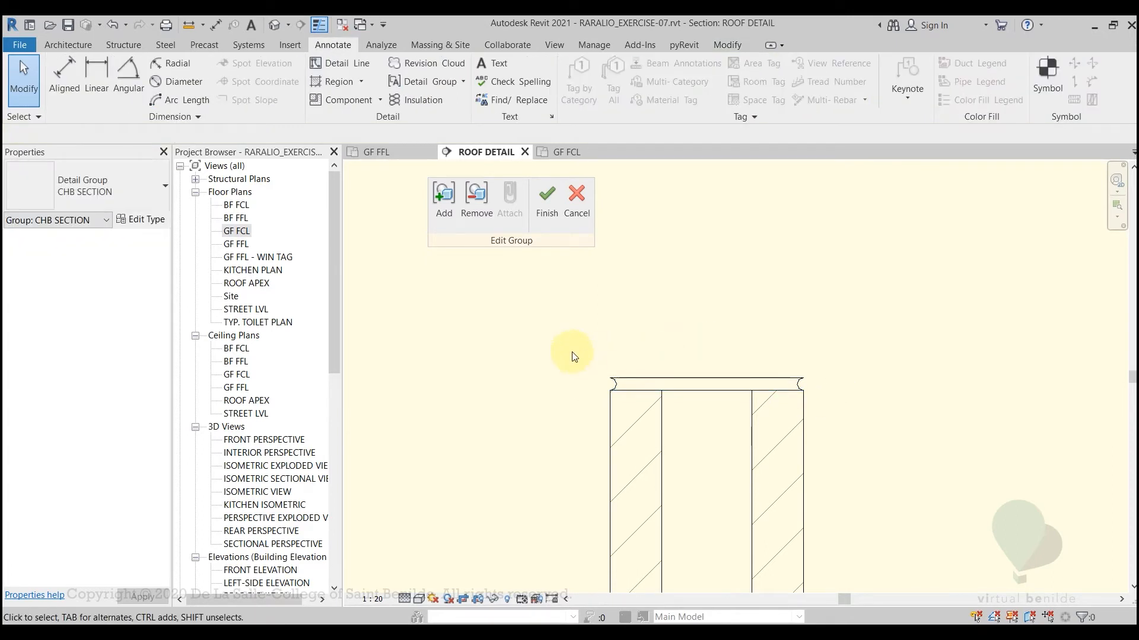
pyautogui.moveTo(564, 350); pyautogui.dragTo(856, 410)
pyautogui.press('Delete')
pyautogui.moveTo(848, 510); pyautogui.dragTo(840, 325, button='middle')
pyautogui.click(684, 464)
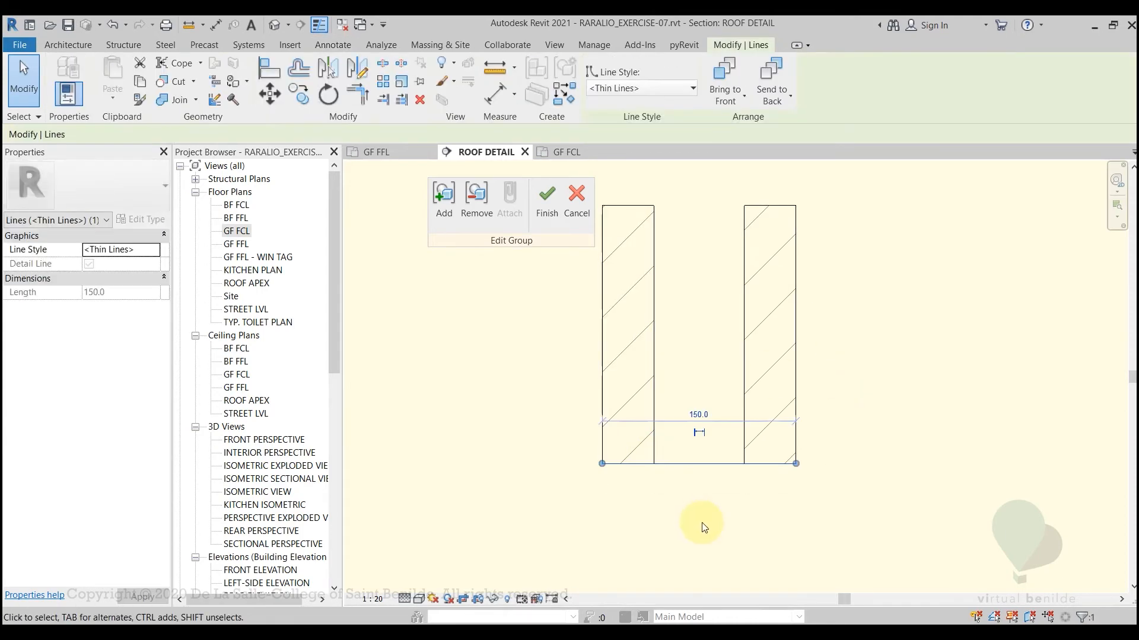
pyautogui.press('Delete')
pyautogui.moveTo(694, 351)
pyautogui.mouseDown(button='middle')
pyautogui.moveTo(704, 478)
pyautogui.moveTo(709, 427)
pyautogui.mouseUp(button='middle')
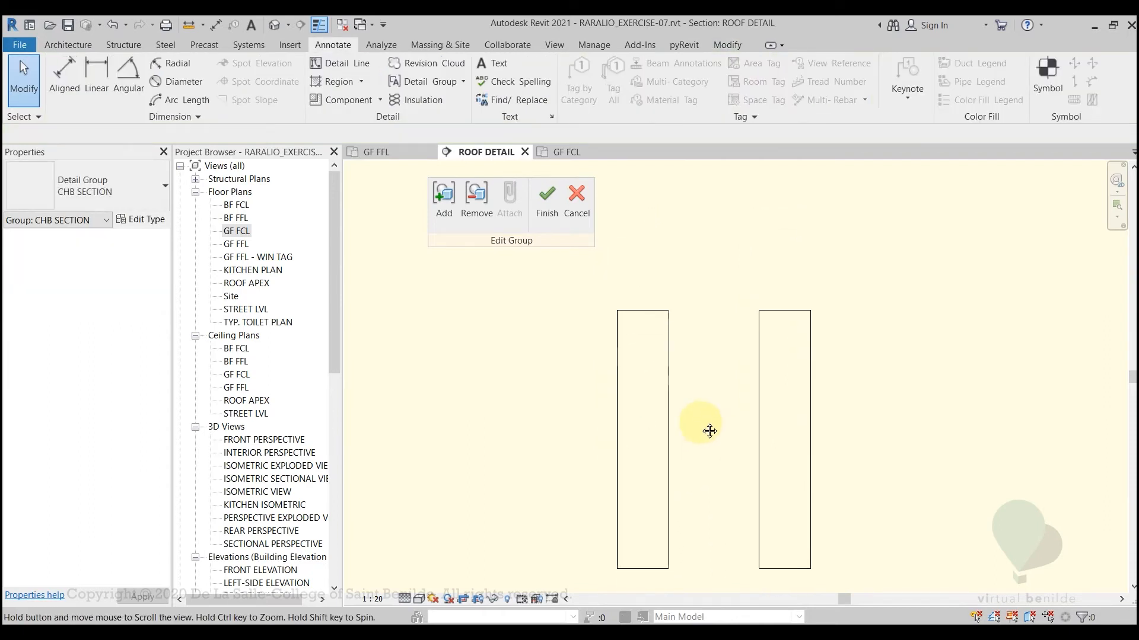
# Create a rectangular masking region with Thin Lines boundaries filling the 200 mm high core between the two hatched block shells
pyautogui.click(362, 82)
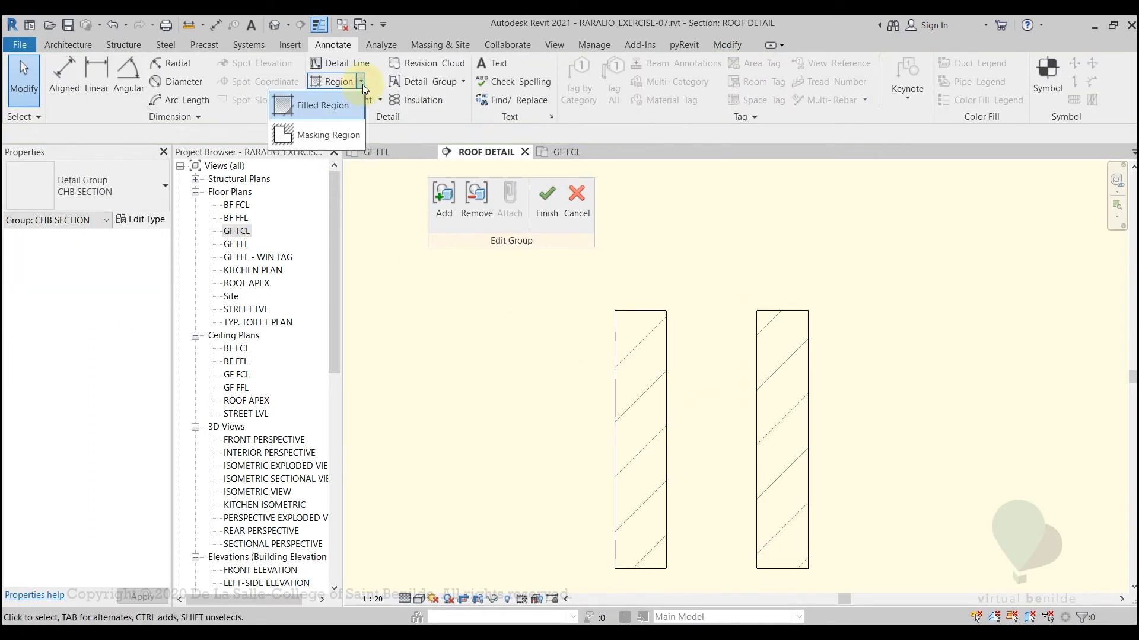
pyautogui.click(318, 137)
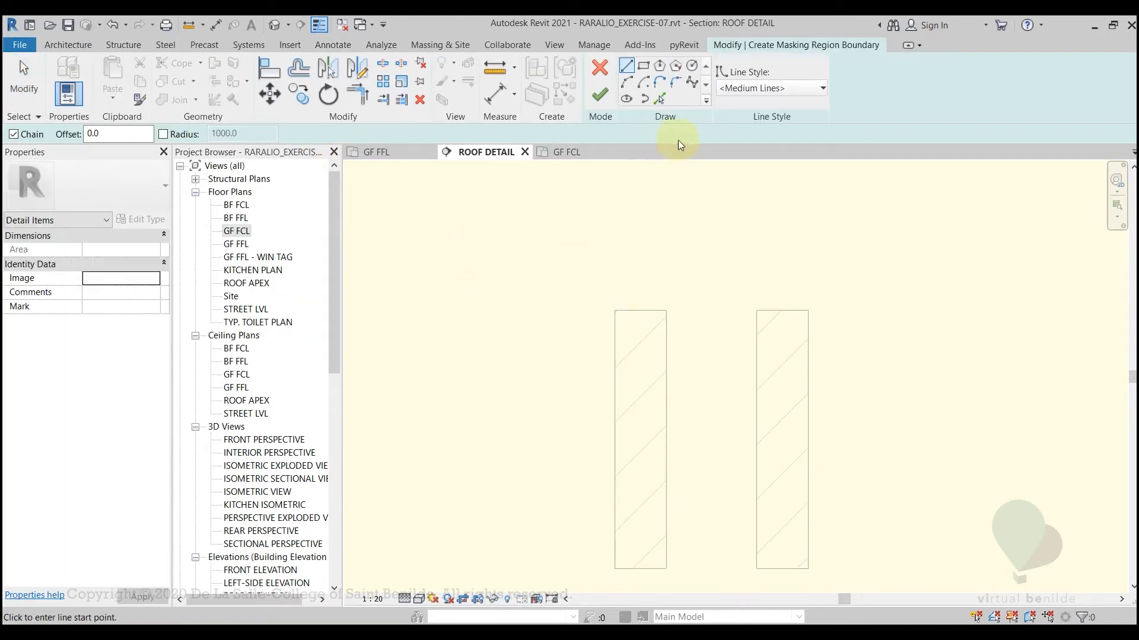
pyautogui.click(745, 93)
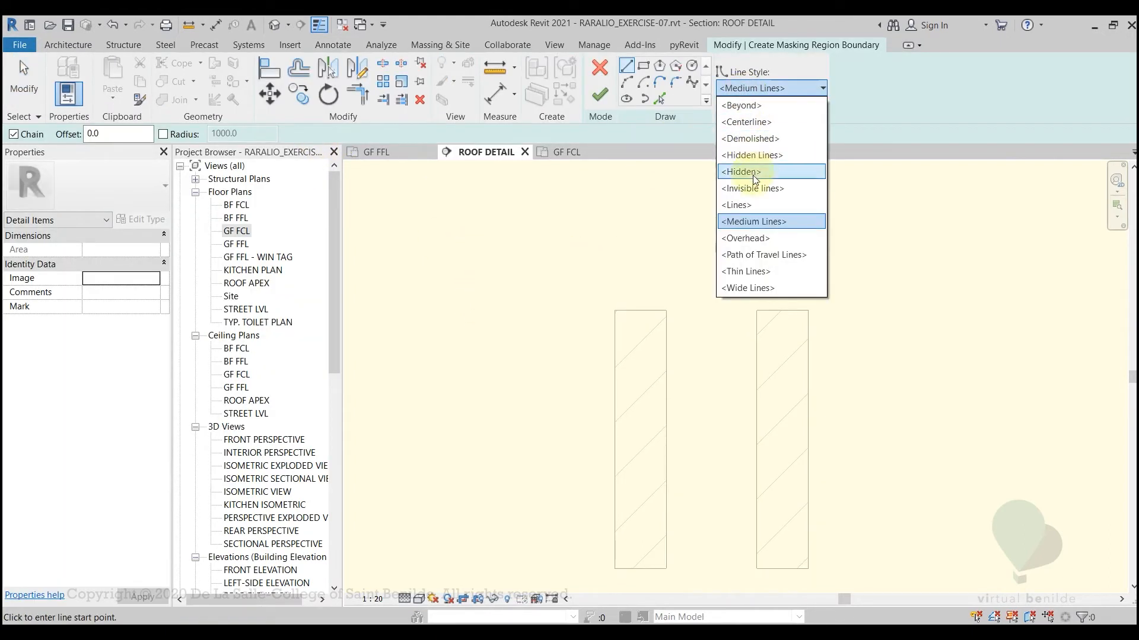
pyautogui.click(759, 274)
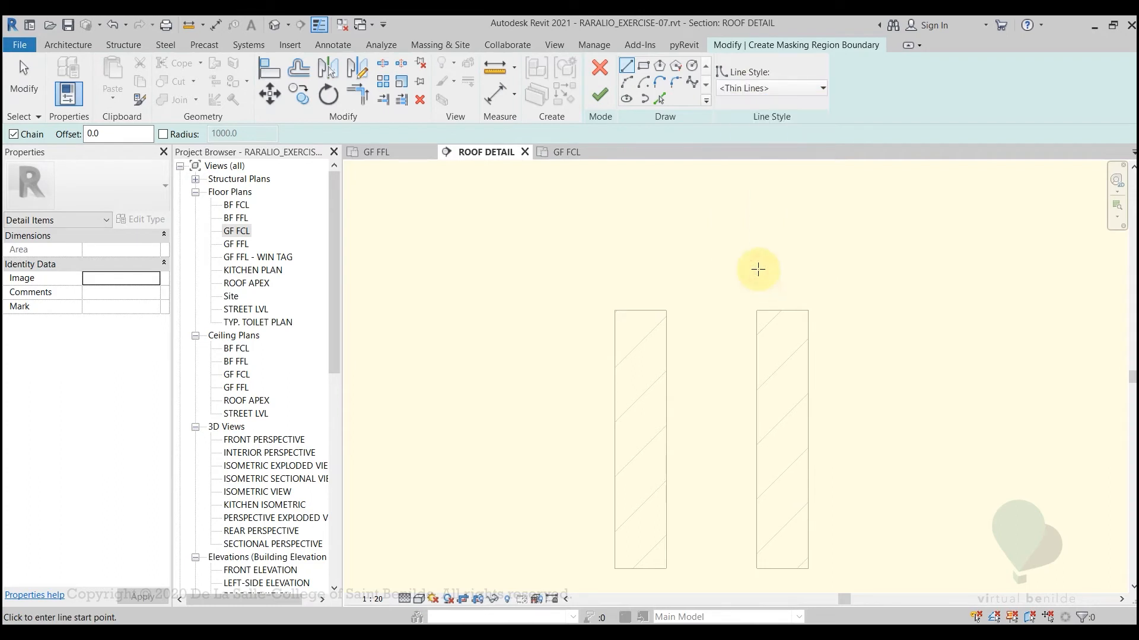
pyautogui.click(645, 66)
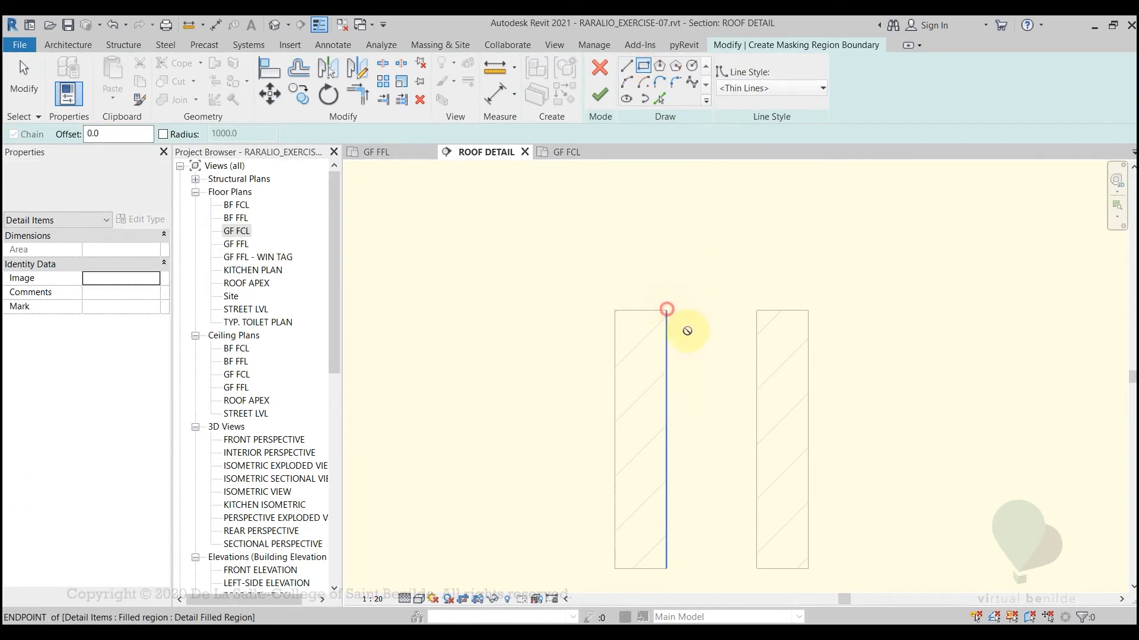
pyautogui.click(666, 310)
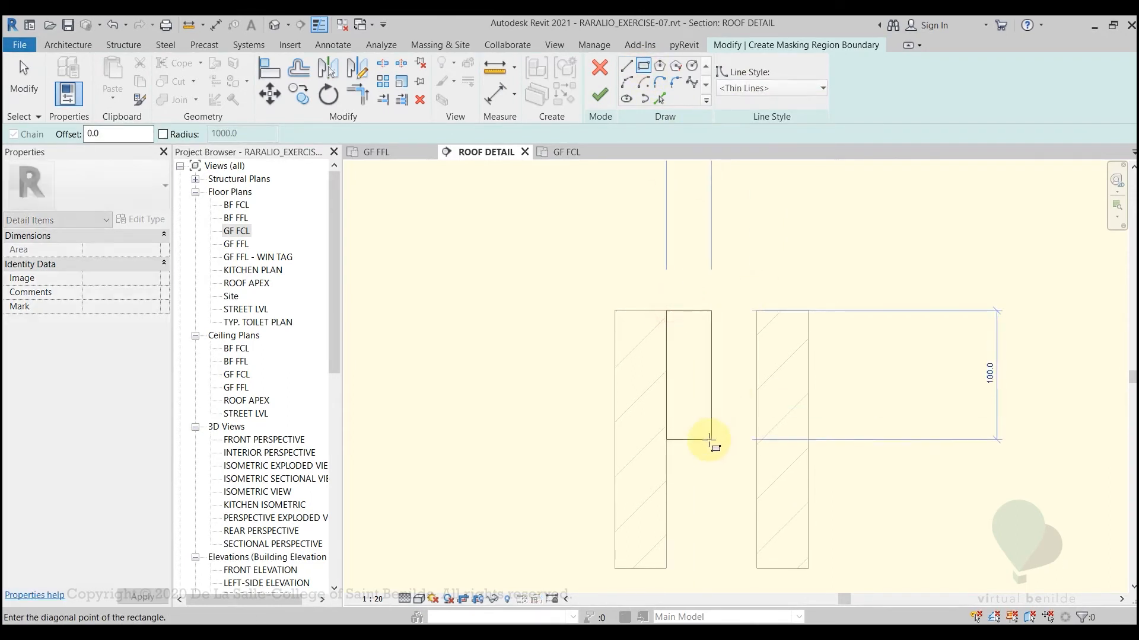
pyautogui.click(757, 569)
pyautogui.press('Escape')
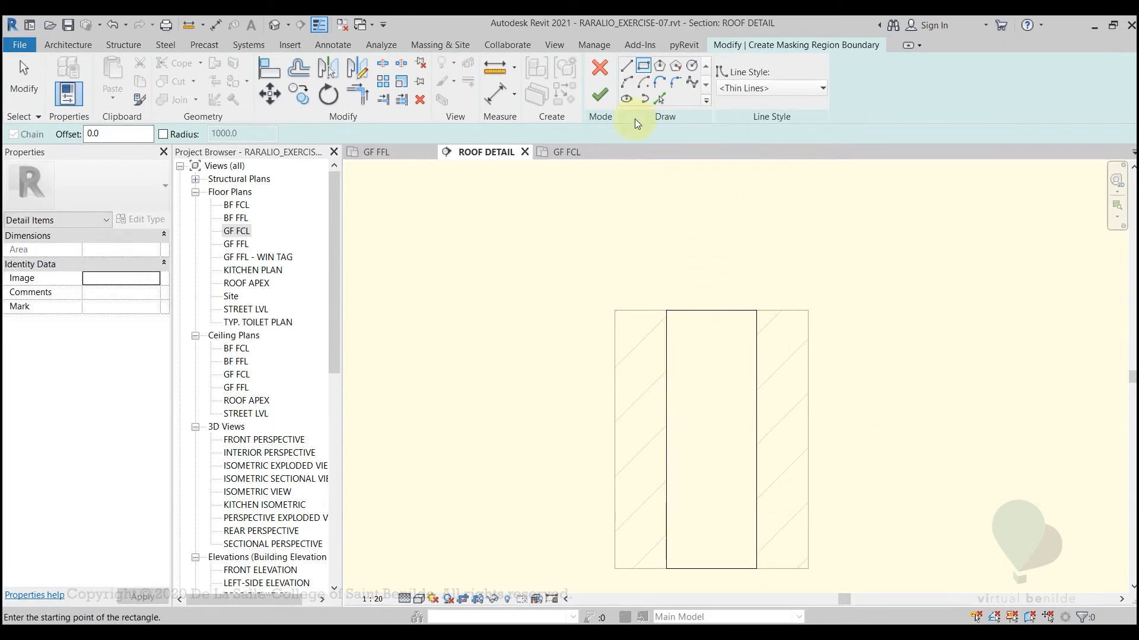
pyautogui.scroll(2, 643, 261)
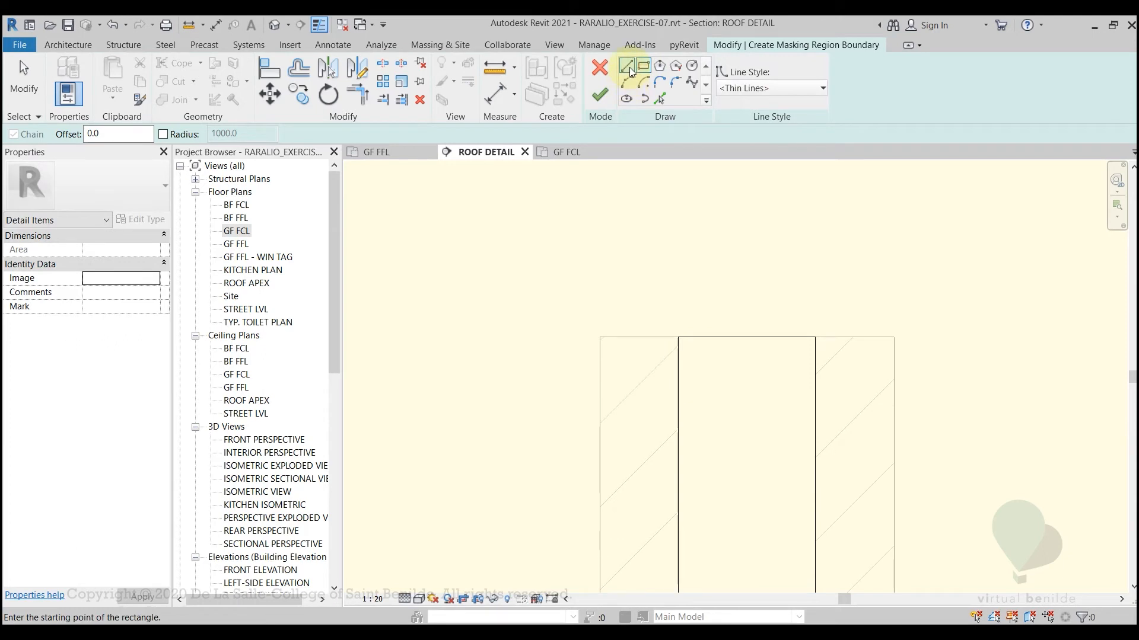
pyautogui.press('Escape')
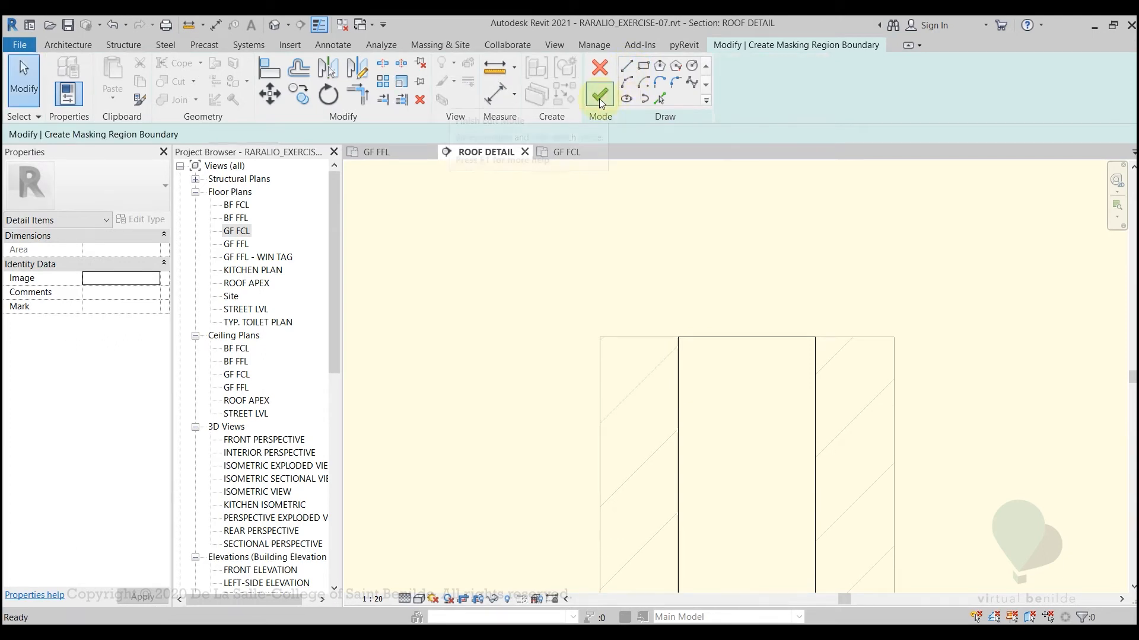
pyautogui.click(599, 98)
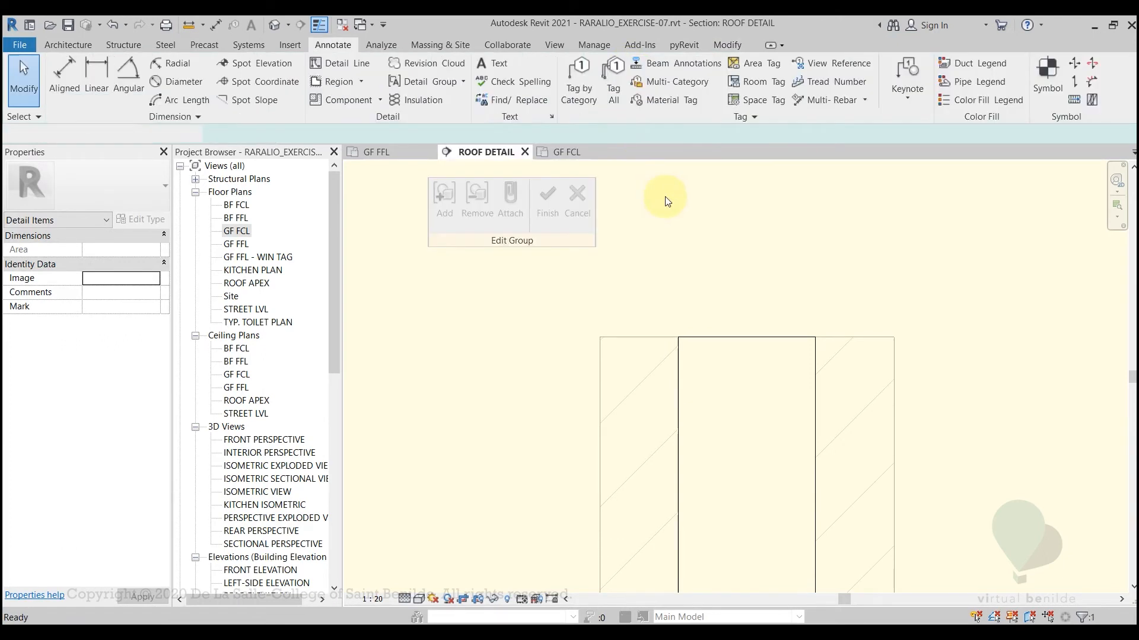
# Start a second masking region and sketch a 150 mm Thin Lines boundary across the full top edge of the block
pyautogui.click(332, 45)
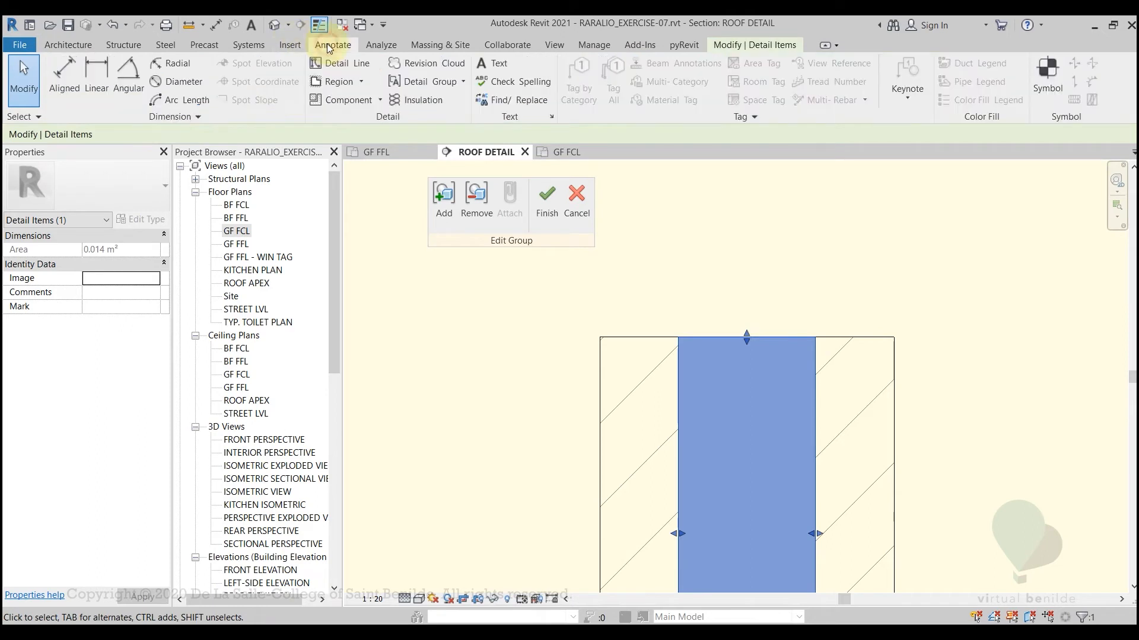
pyautogui.click(361, 81)
pyautogui.click(337, 132)
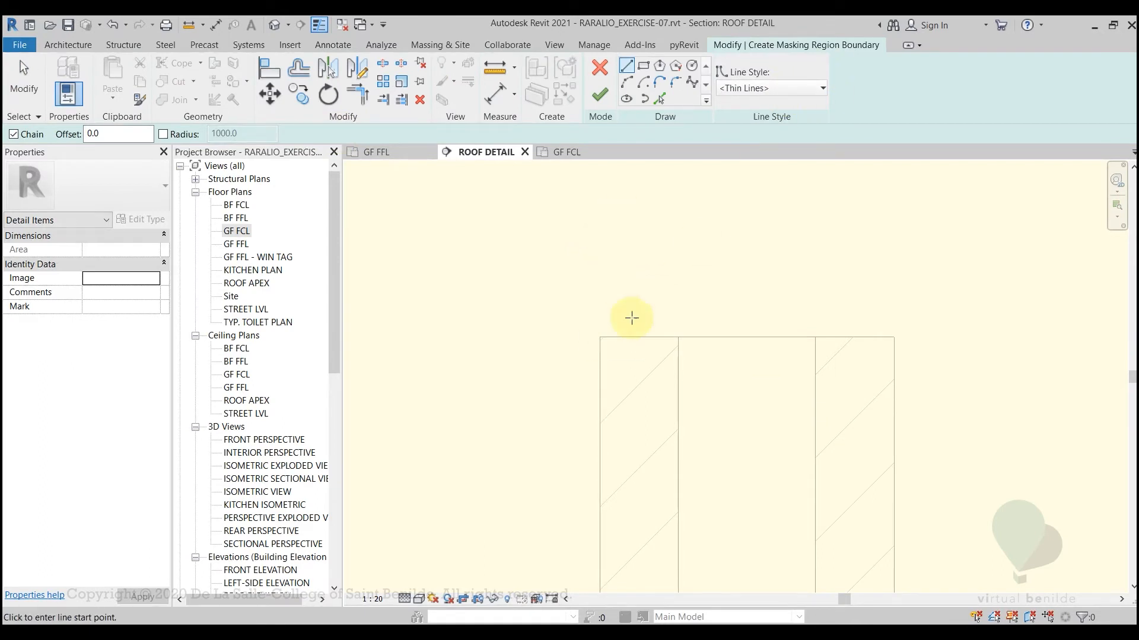
pyautogui.click(599, 338)
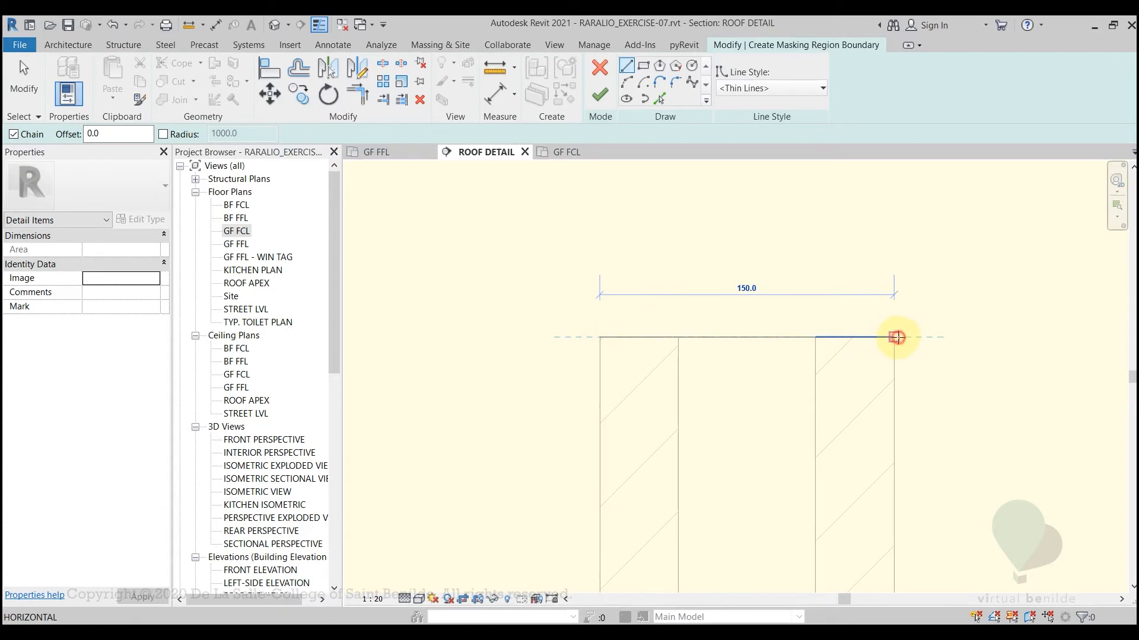
pyautogui.click(894, 338)
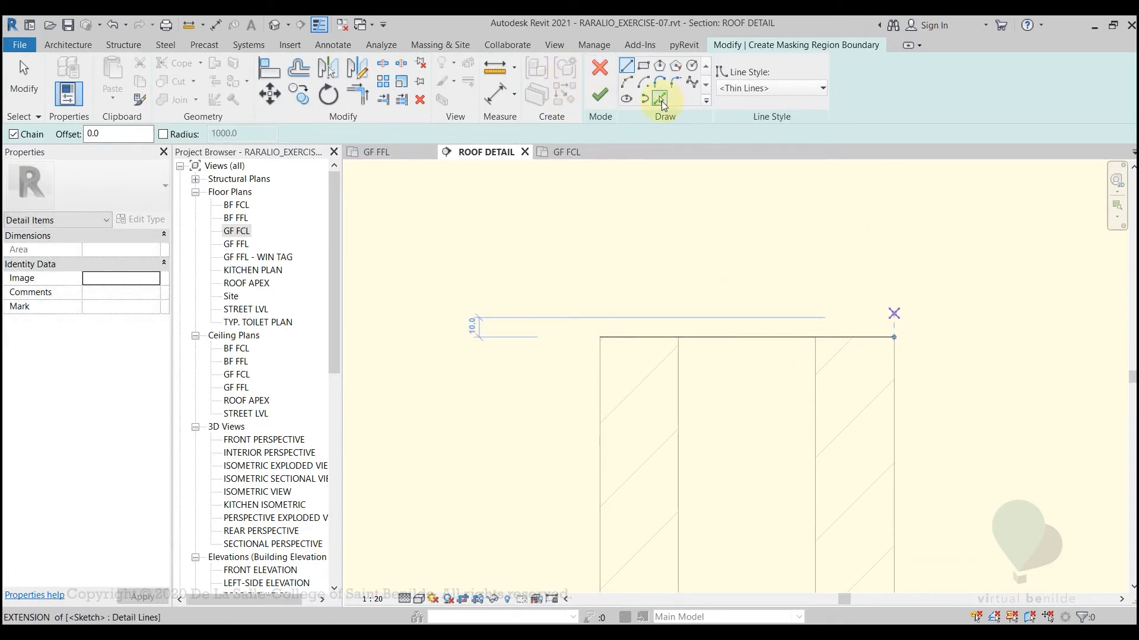
# Add a parallel boundary line offset 10 mm above the block's top edge using Pick Lines
pyautogui.click(663, 100)
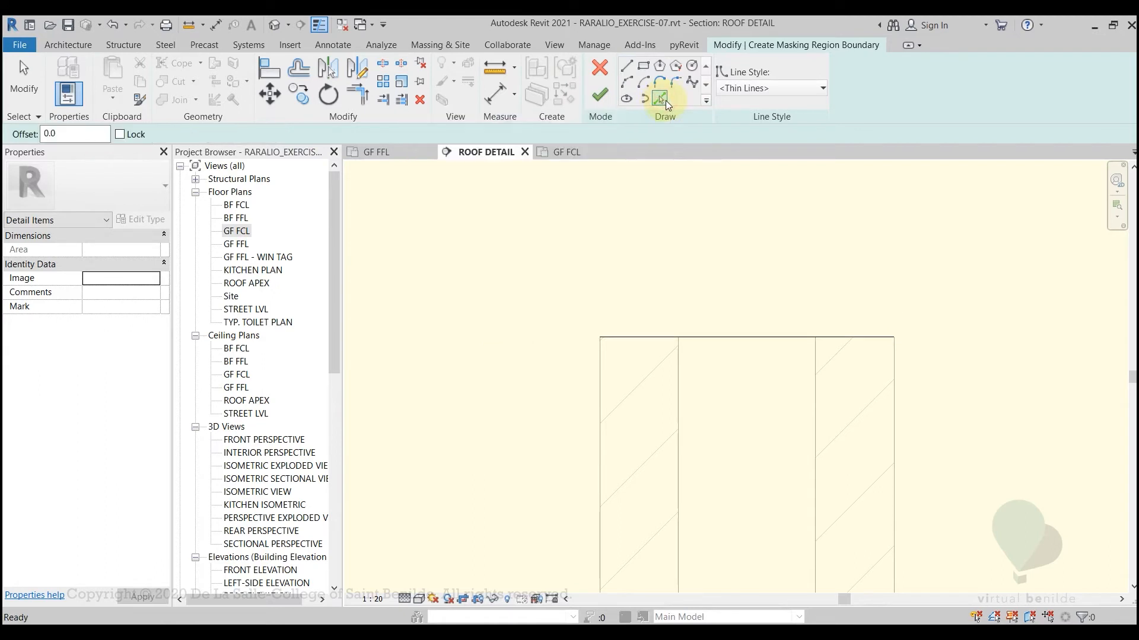
pyautogui.click(76, 131)
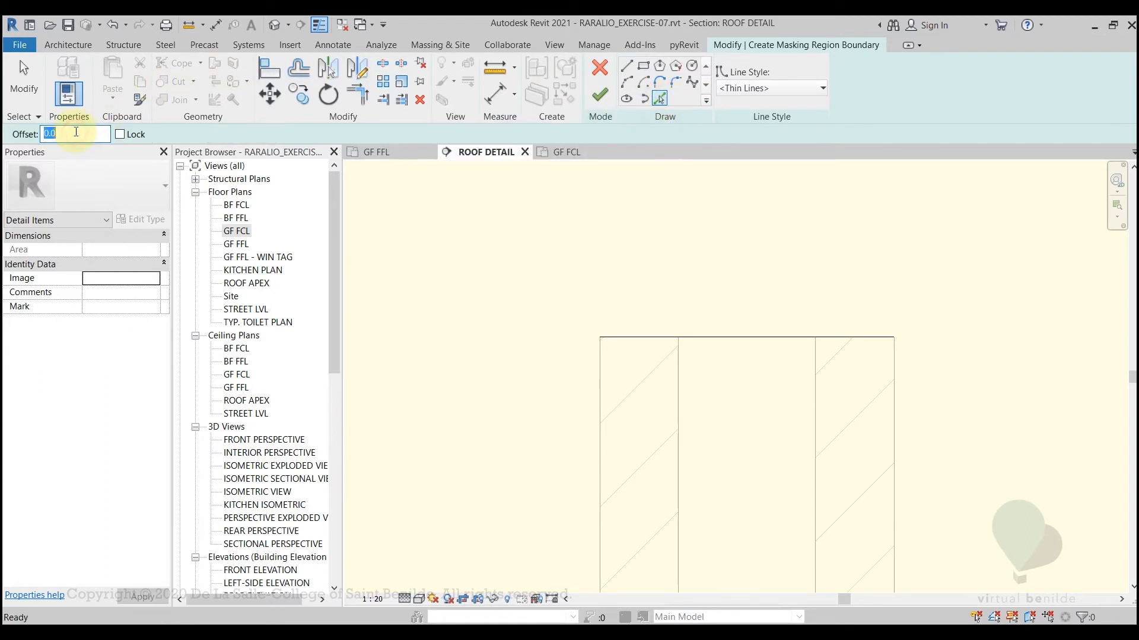
pyautogui.write('10')
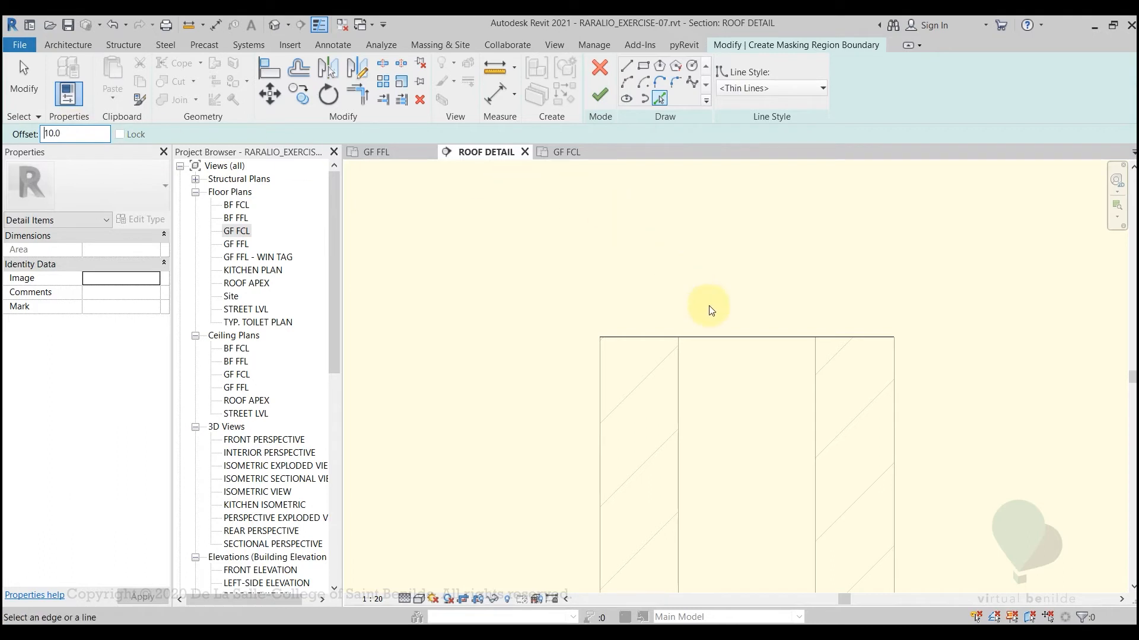
pyautogui.click(722, 338)
pyautogui.press('Escape')
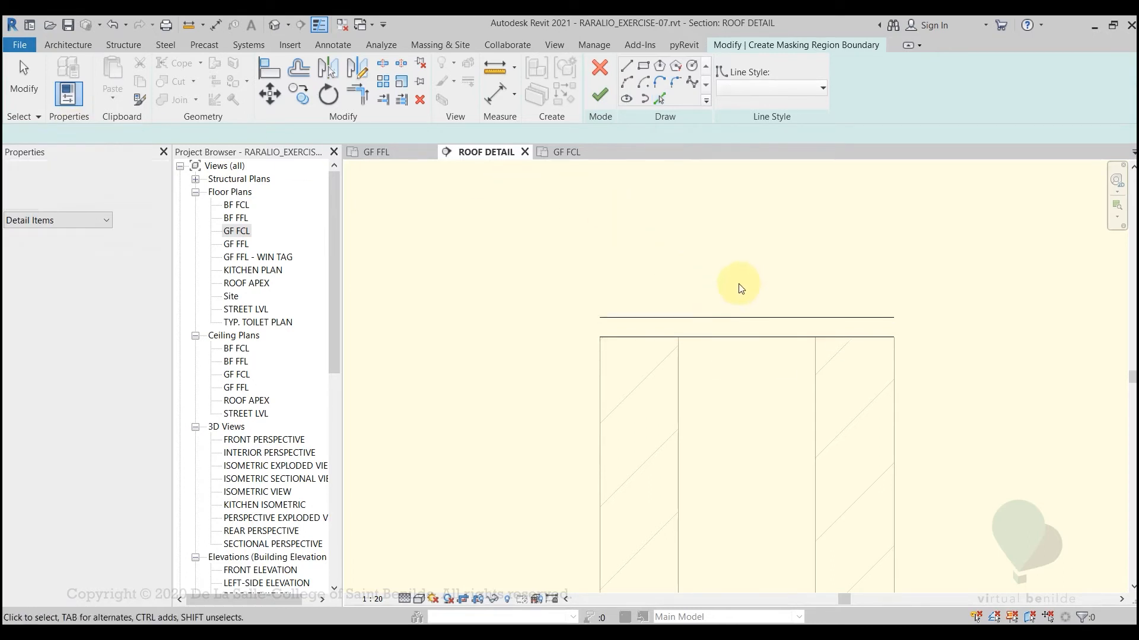
# Draw an inward-curving semicircular arc of 5 mm radius joining the right ends of the two mortar boundary lines
pyautogui.click(627, 83)
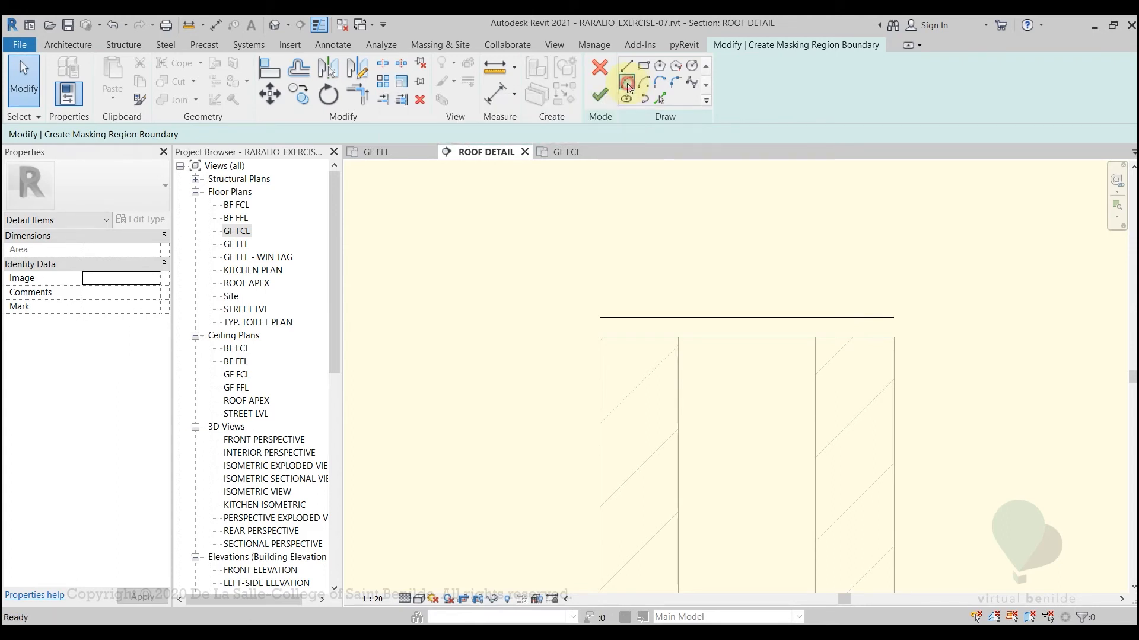
pyautogui.click(894, 317)
pyautogui.click(895, 337)
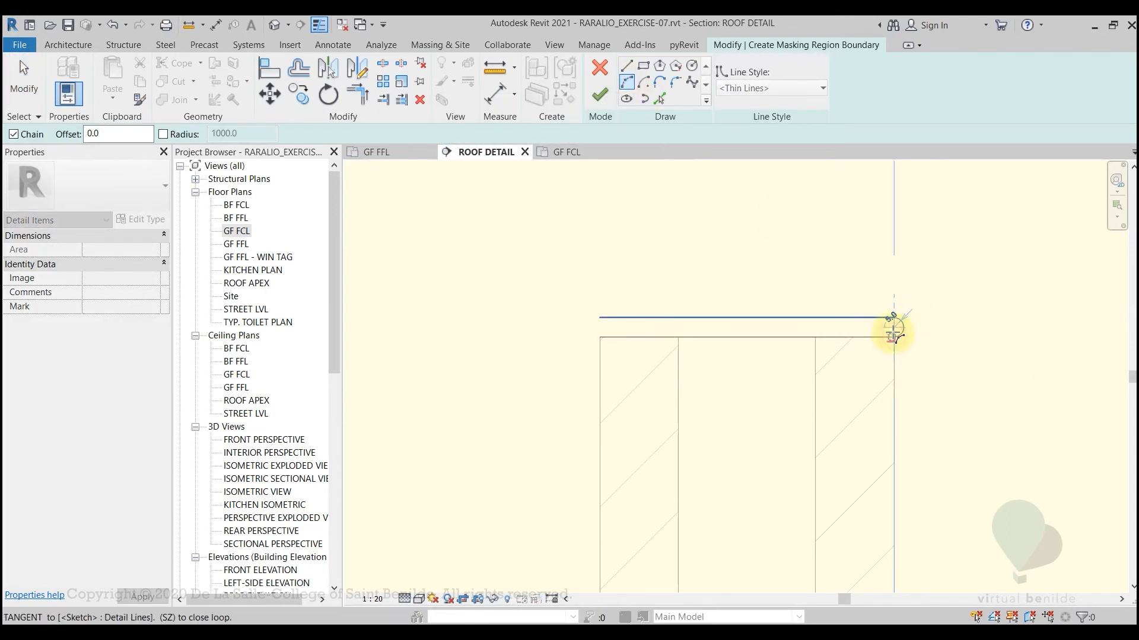
pyautogui.click(888, 326)
pyautogui.press('Escape')
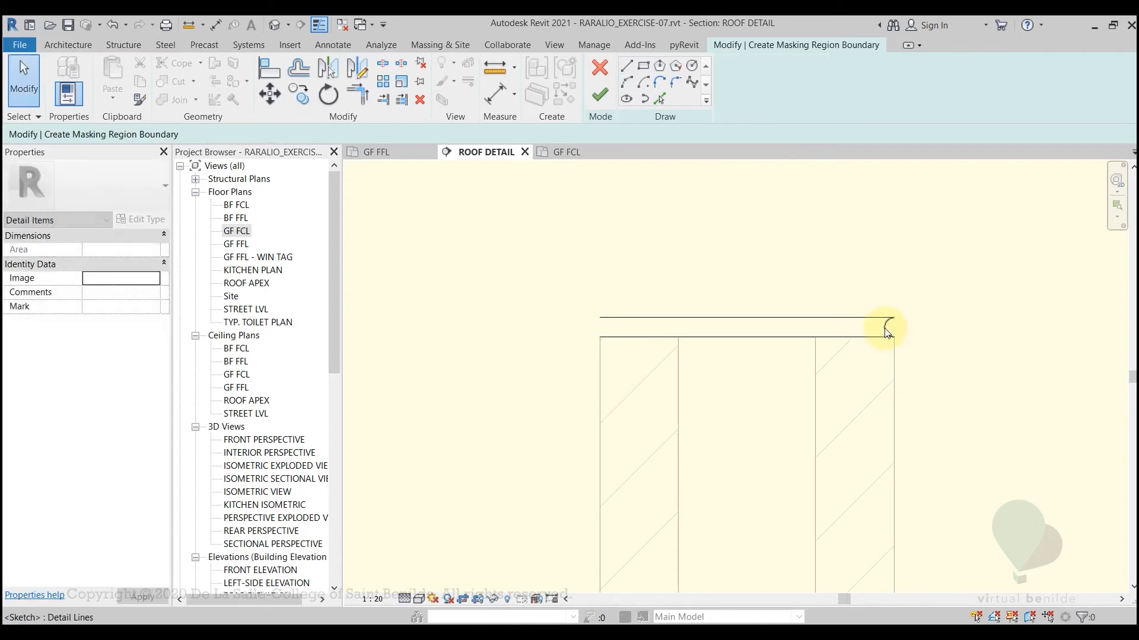
# Mirror the arc to the left end of the mortar joint with a vertical axis drawn through the top line's midpoint
pyautogui.click(886, 326)
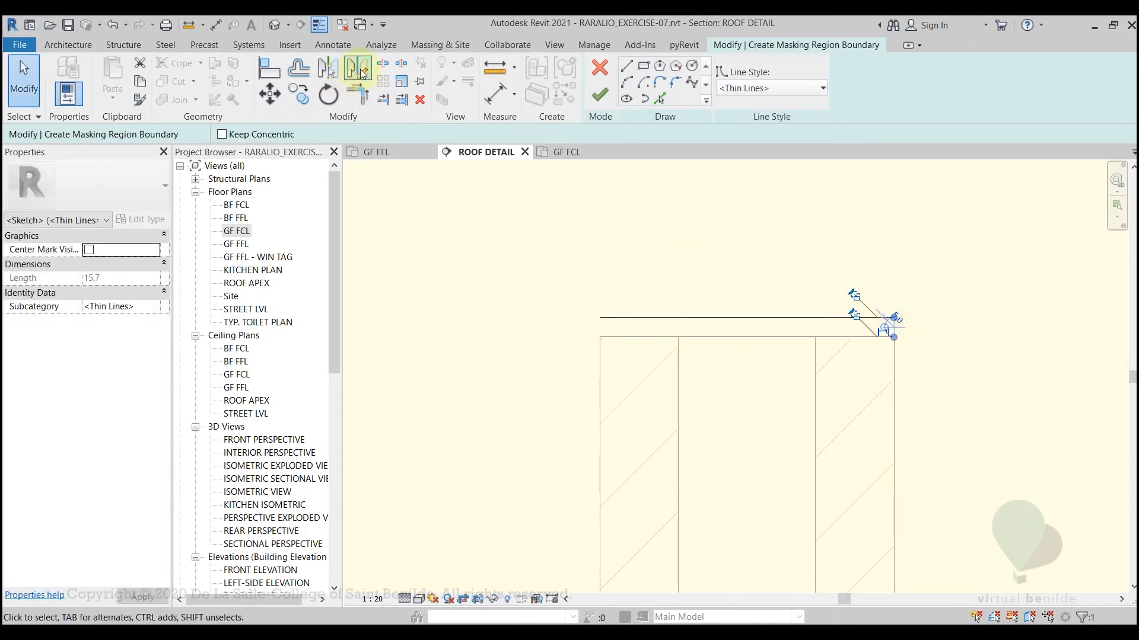
pyautogui.moveTo(718, 279); pyautogui.dragTo(663, 279, button='middle')
pyautogui.press('d')
pyautogui.press('m')
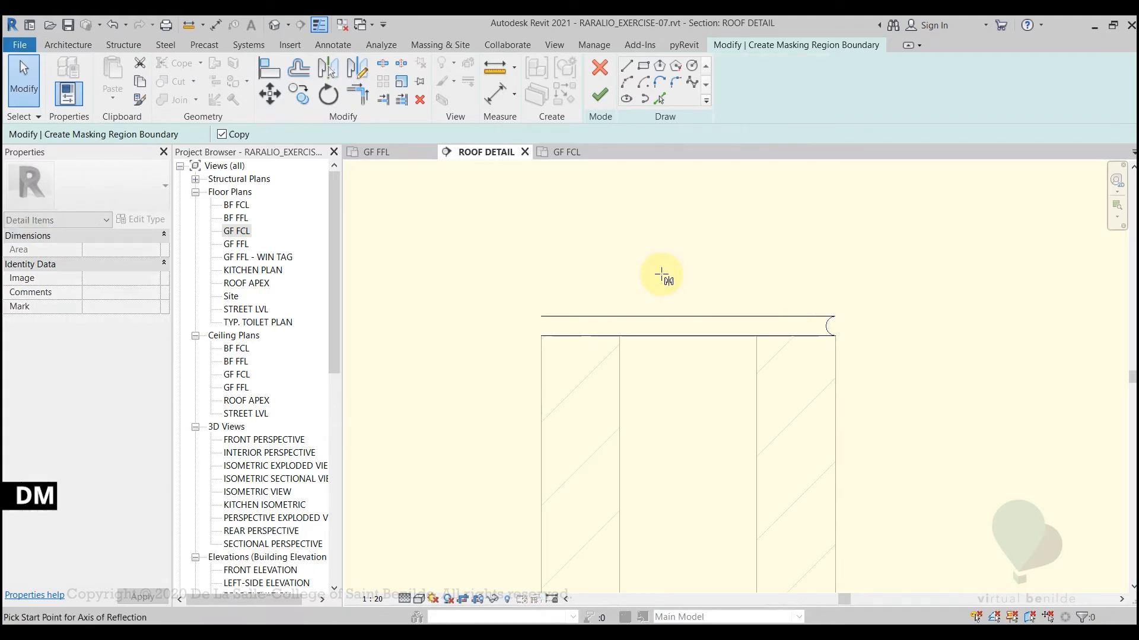
pyautogui.click(688, 316)
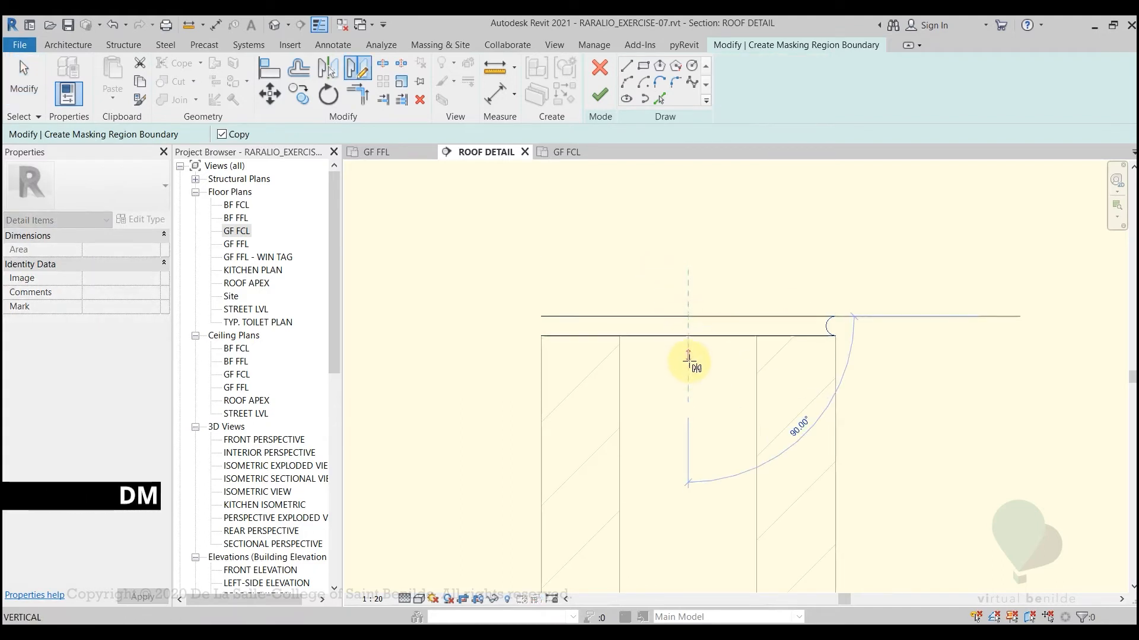
pyautogui.click(687, 399)
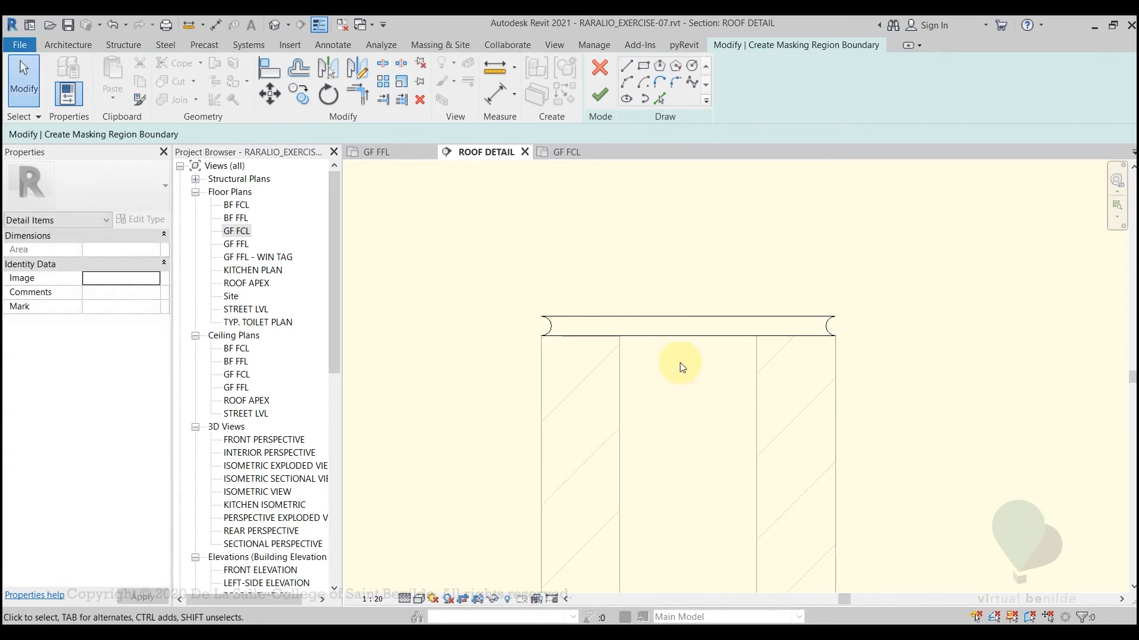
# Set all four boundary lines of the mortar joint to the Wide Lines style
pyautogui.click(673, 338)
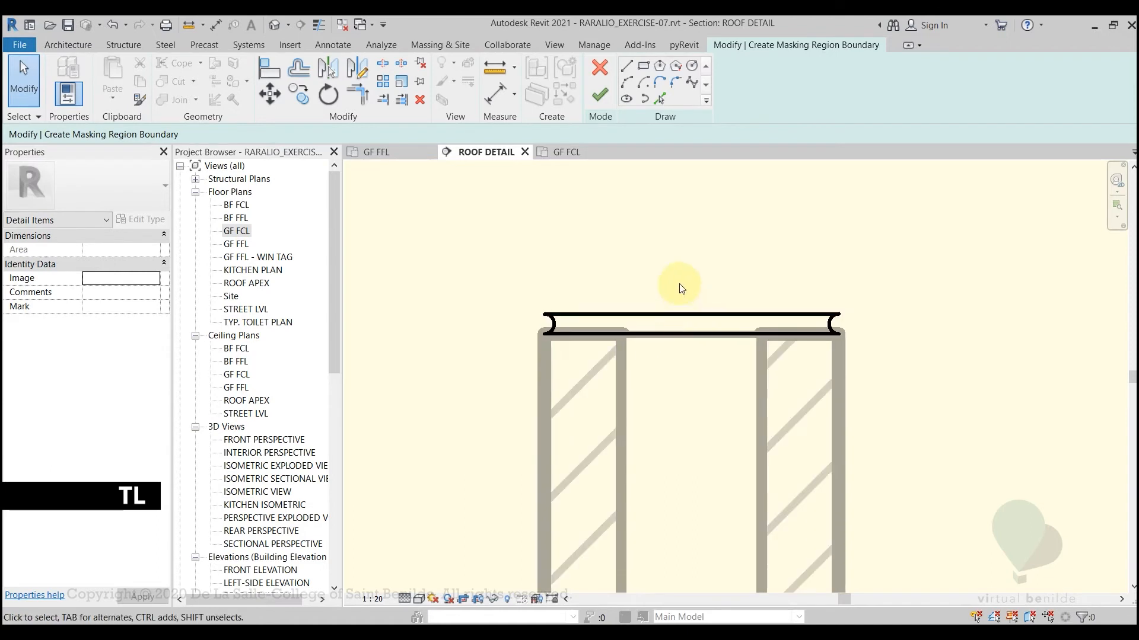
pyautogui.click(676, 314)
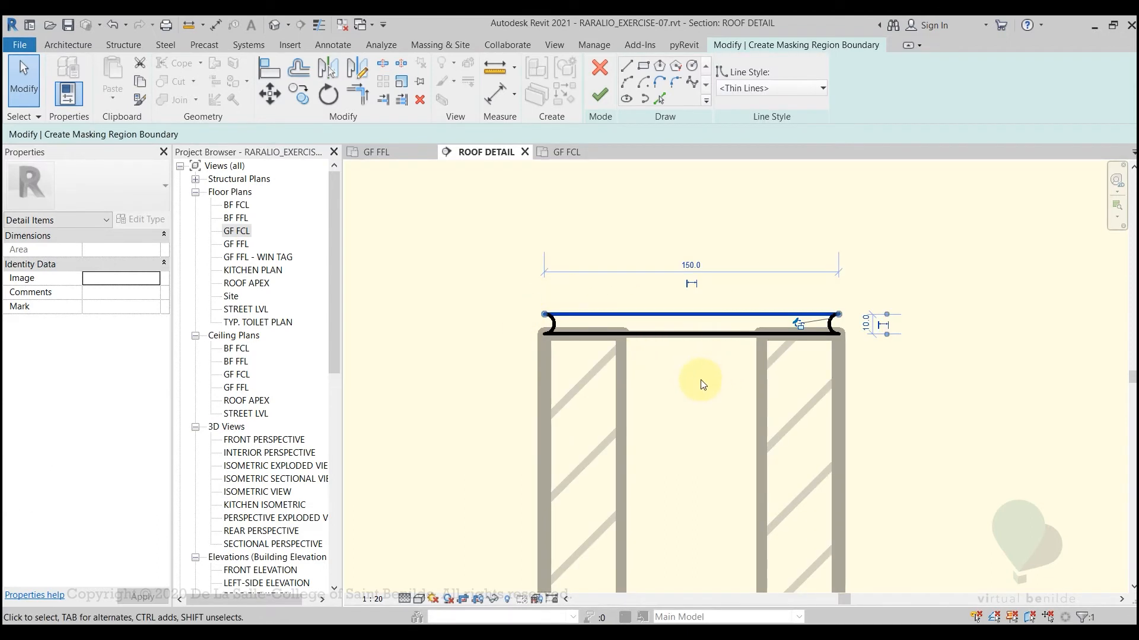
pyautogui.moveTo(469, 283)
pyautogui.mouseDown()
pyautogui.moveTo(790, 333)
pyautogui.moveTo(907, 386)
pyautogui.mouseUp()
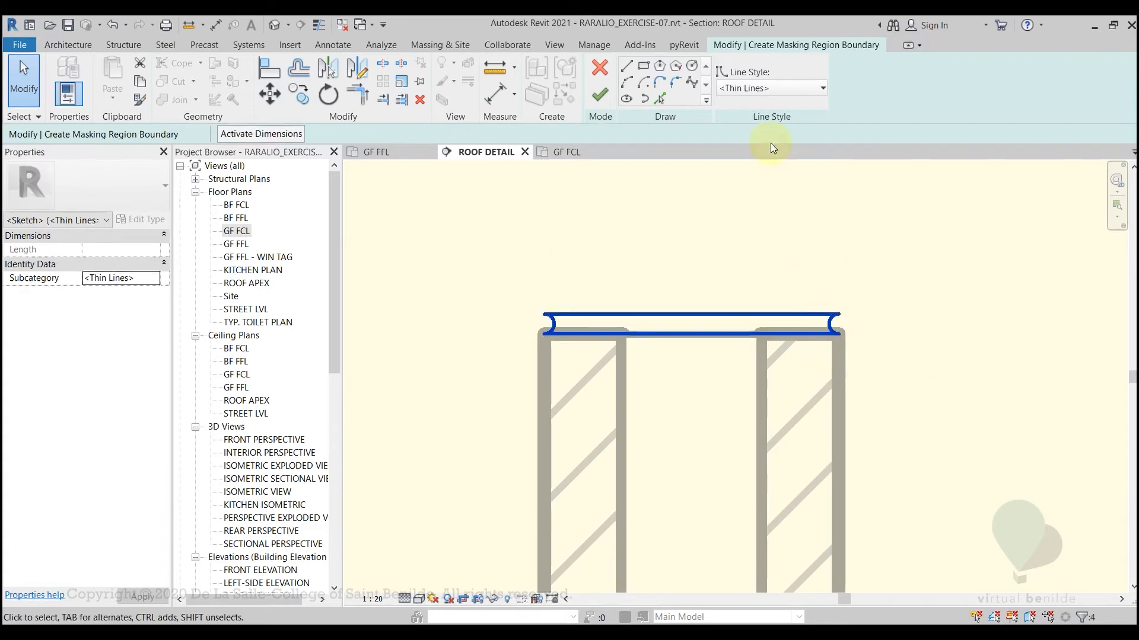
pyautogui.click(763, 90)
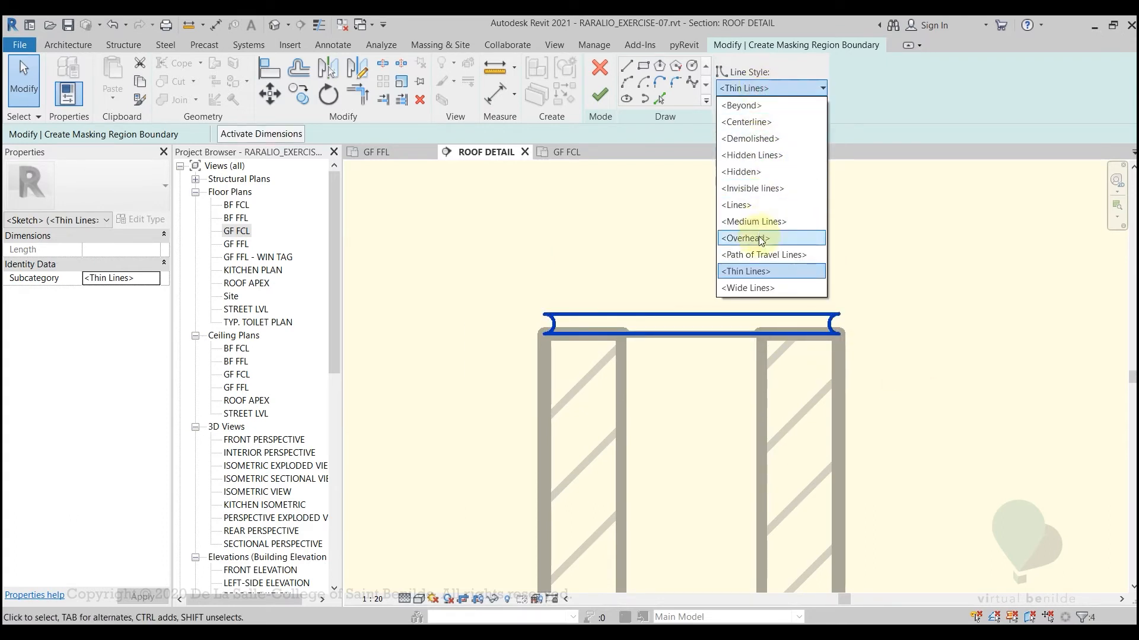
pyautogui.click(760, 289)
pyautogui.click(699, 250)
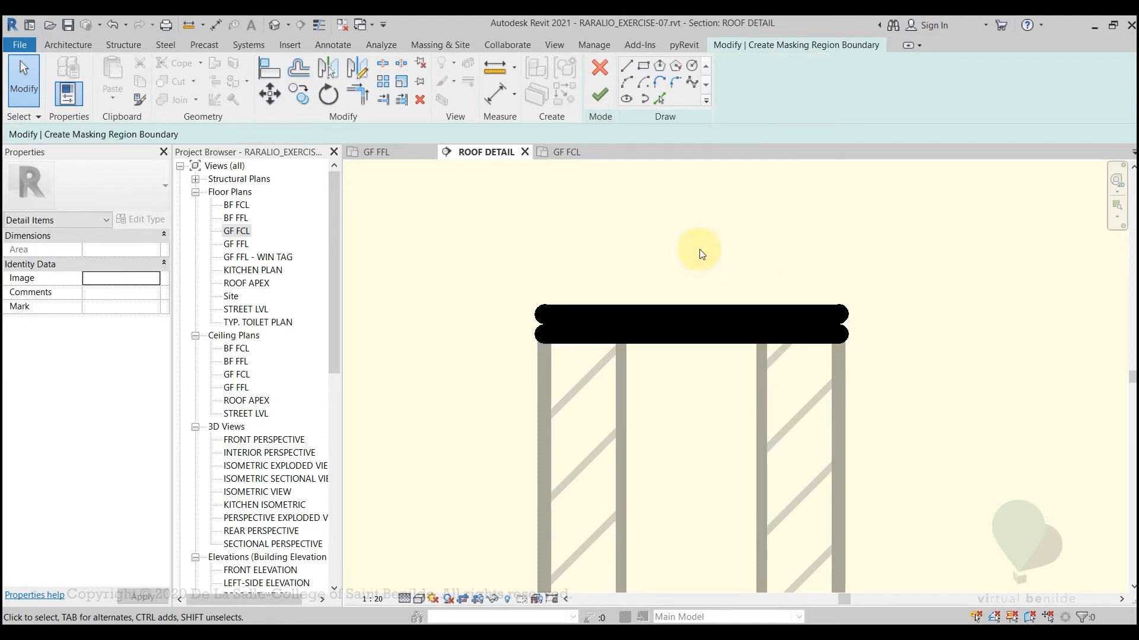
# Finish the mortar joint's masking region sketch and show the CHB SECTION group with its true line weights
pyautogui.scroll(-2, 699, 249)
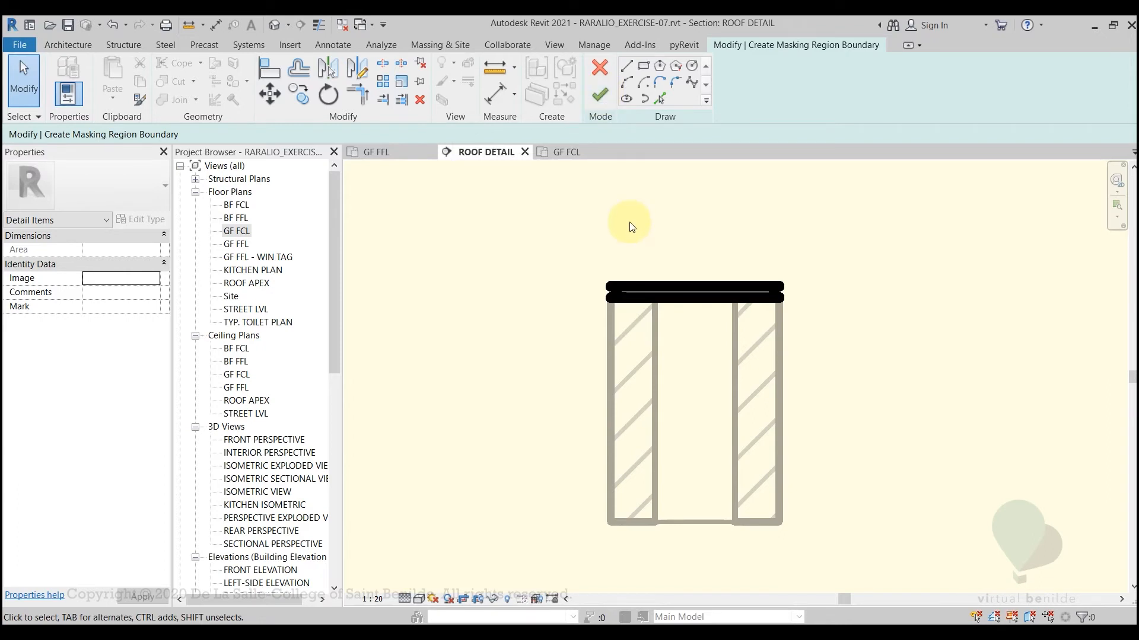
pyautogui.press('t')
pyautogui.press('l')
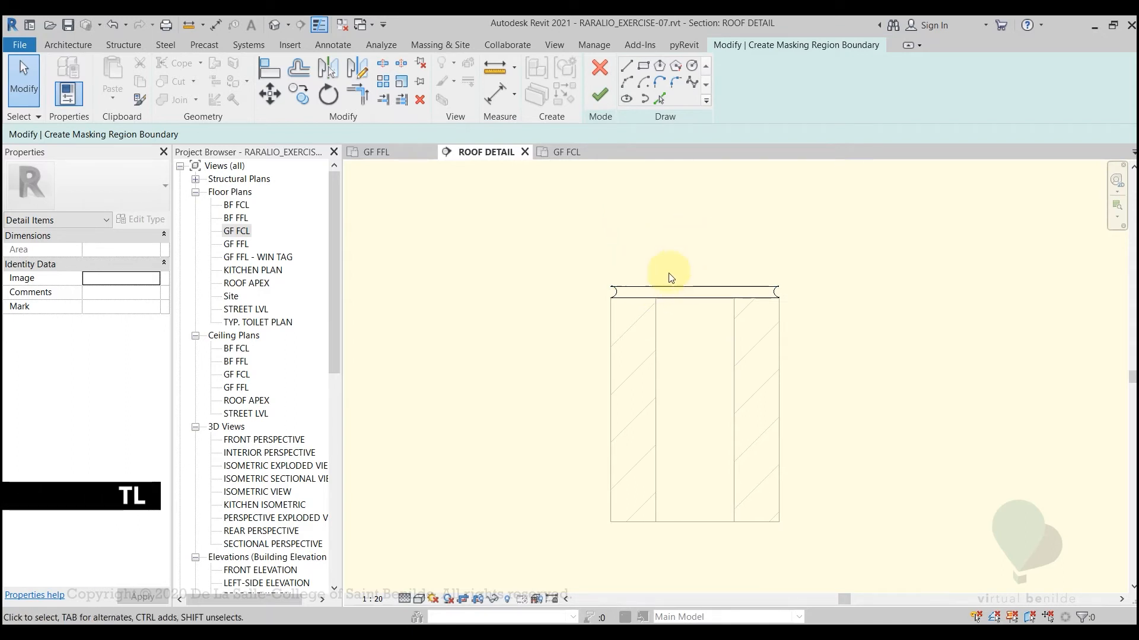
pyautogui.click(602, 95)
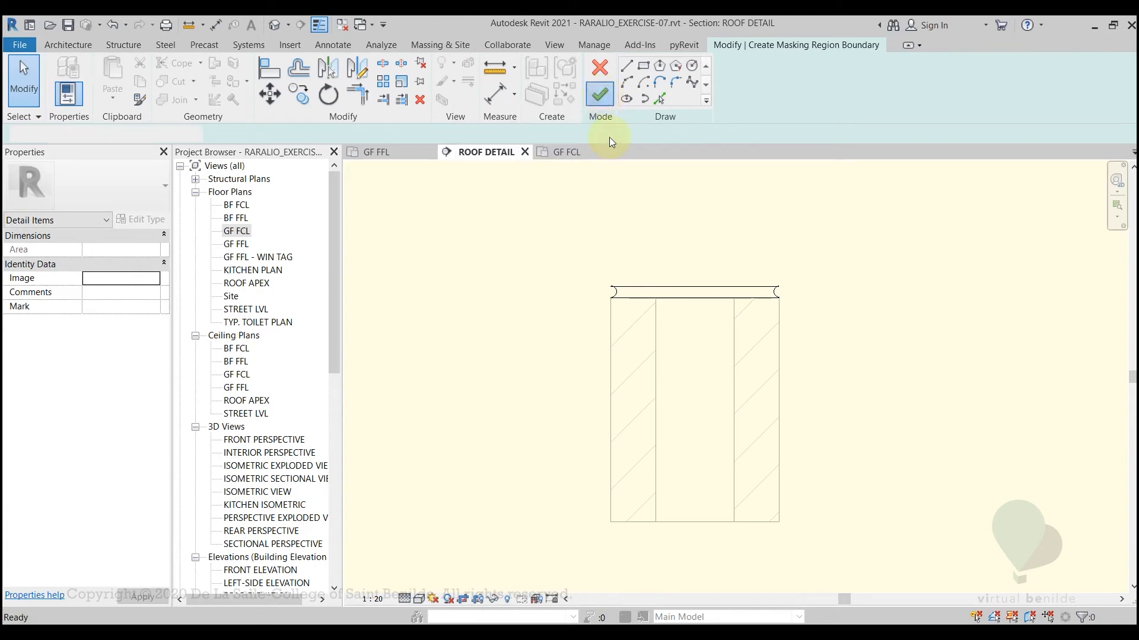
pyautogui.click(670, 256)
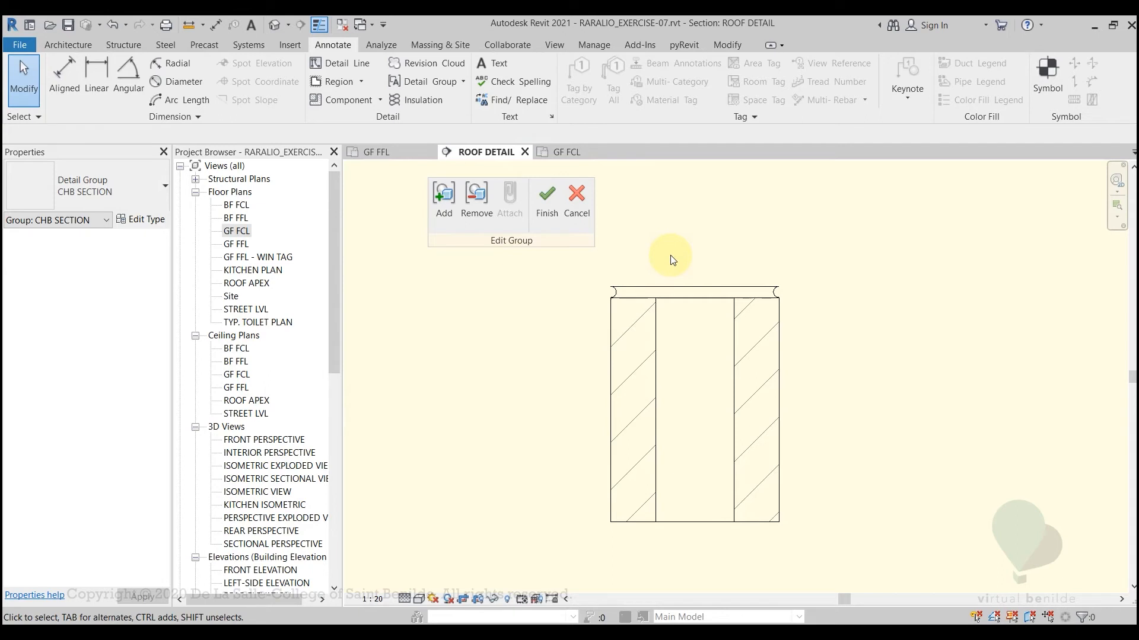
pyautogui.press('t')
pyautogui.press('l')
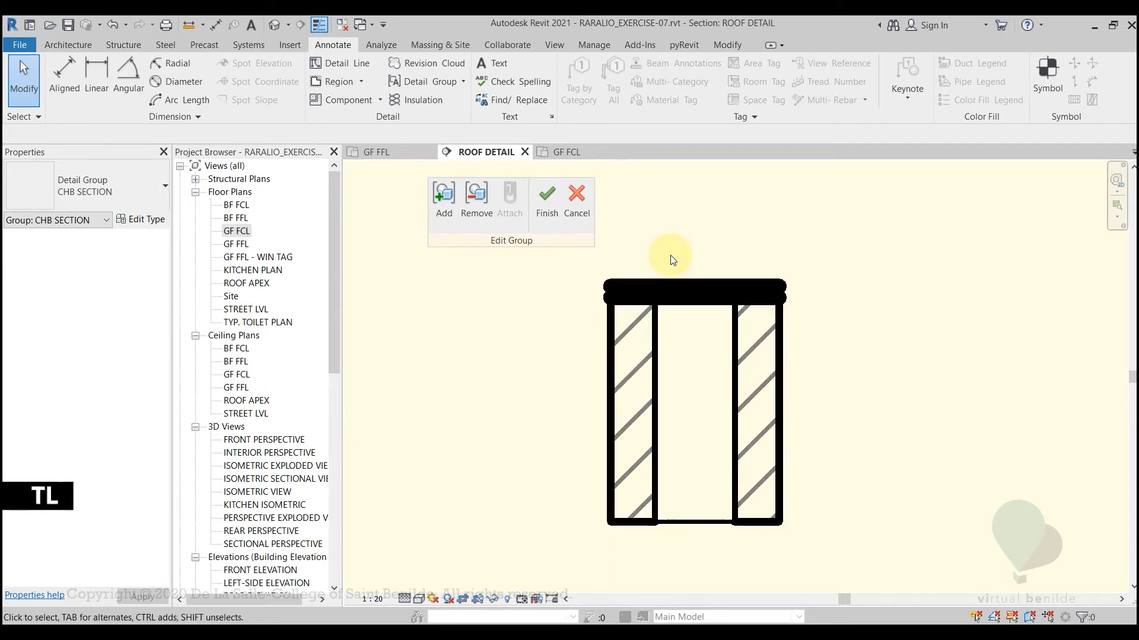
# Reopen the mortar masking region's boundary and set its top line to the Thin Lines style
pyautogui.click(655, 288)
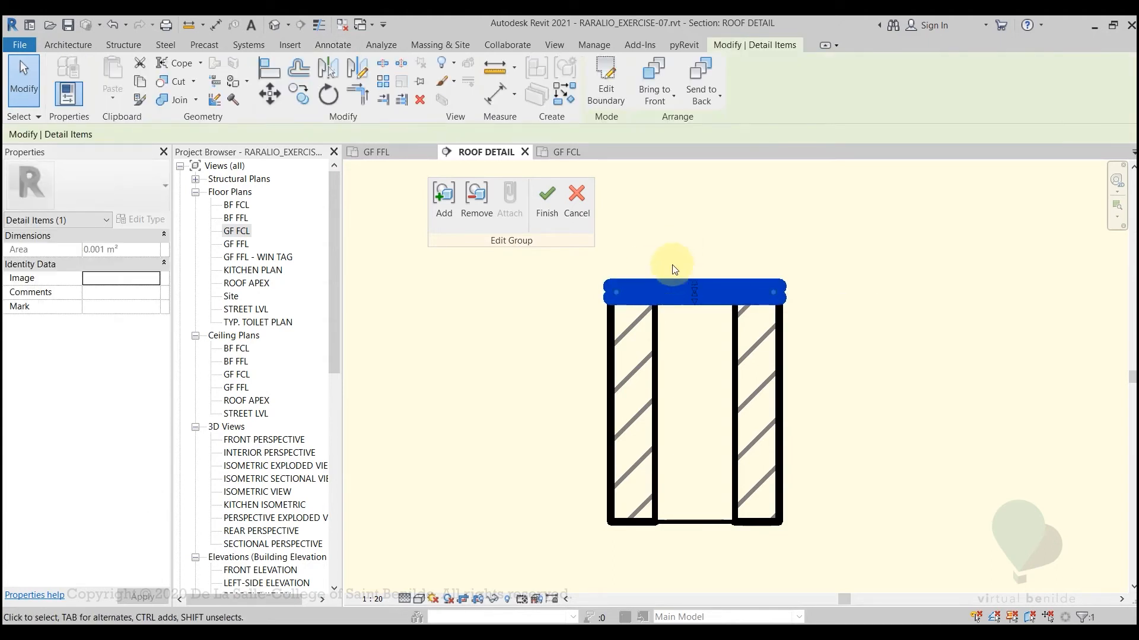
pyautogui.moveTo(672, 254); pyautogui.dragTo(667, 275, button='middle')
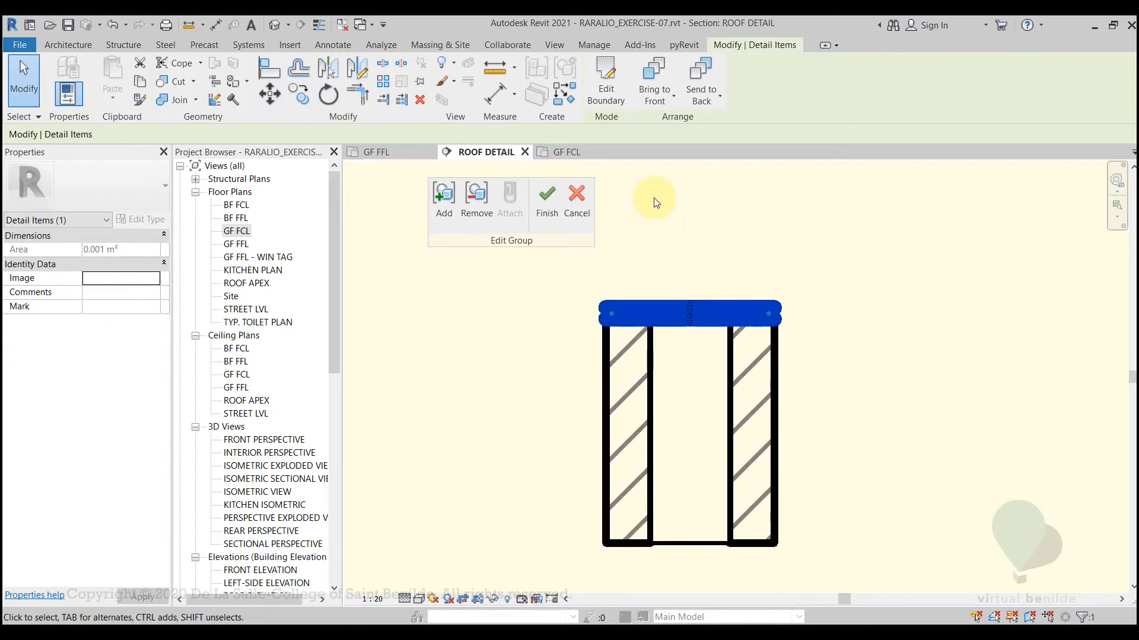
pyautogui.click(611, 98)
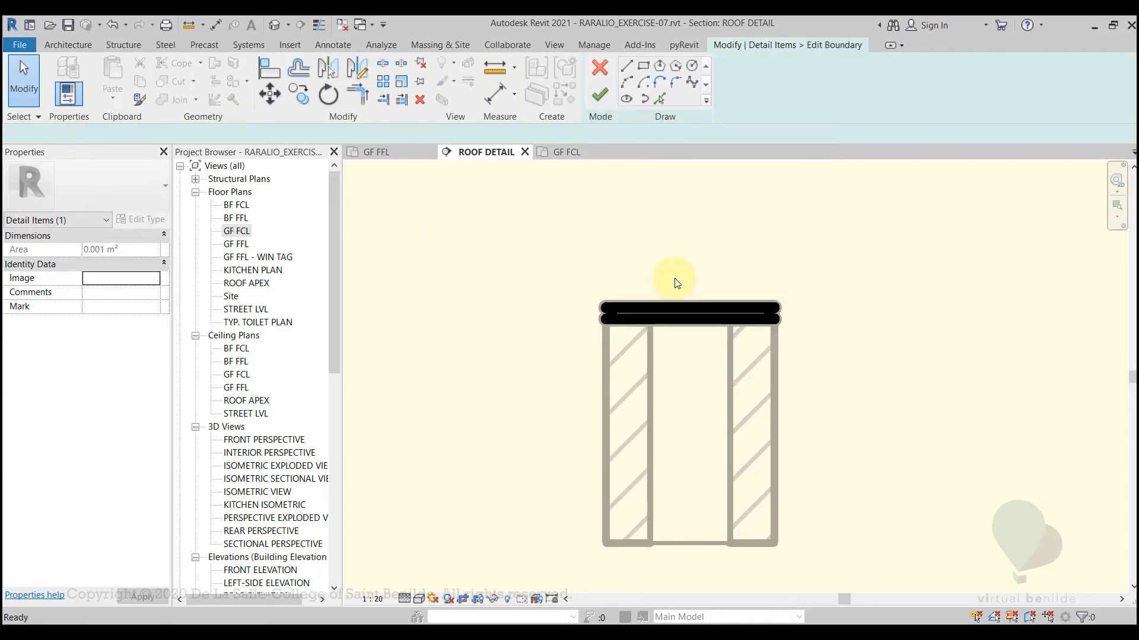
pyautogui.click(666, 305)
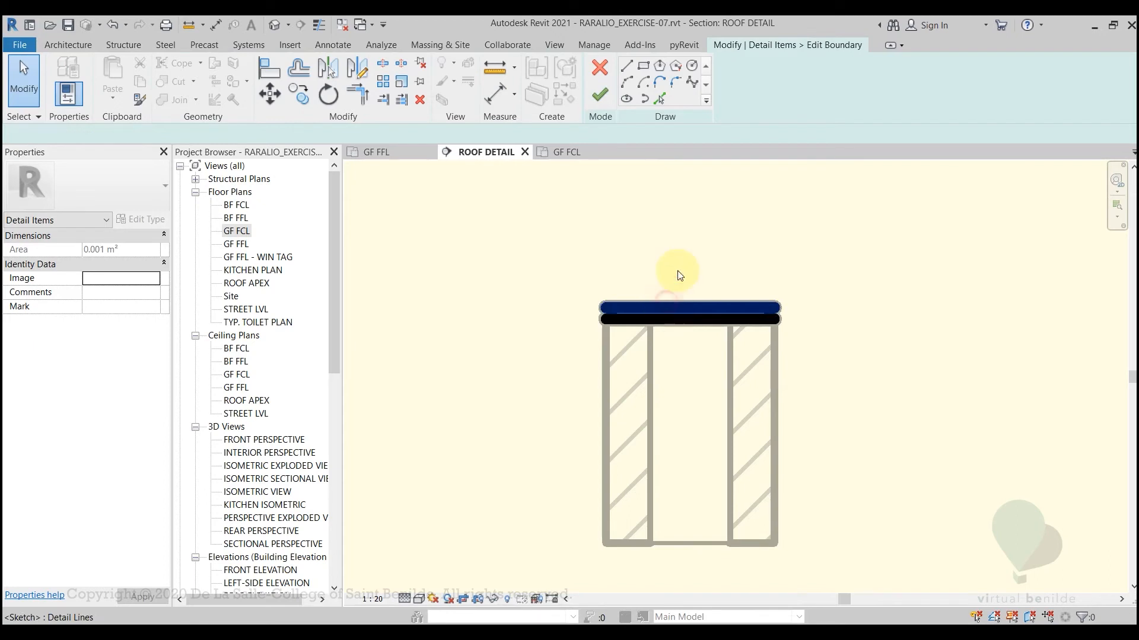
pyautogui.scroll(3, 670, 295)
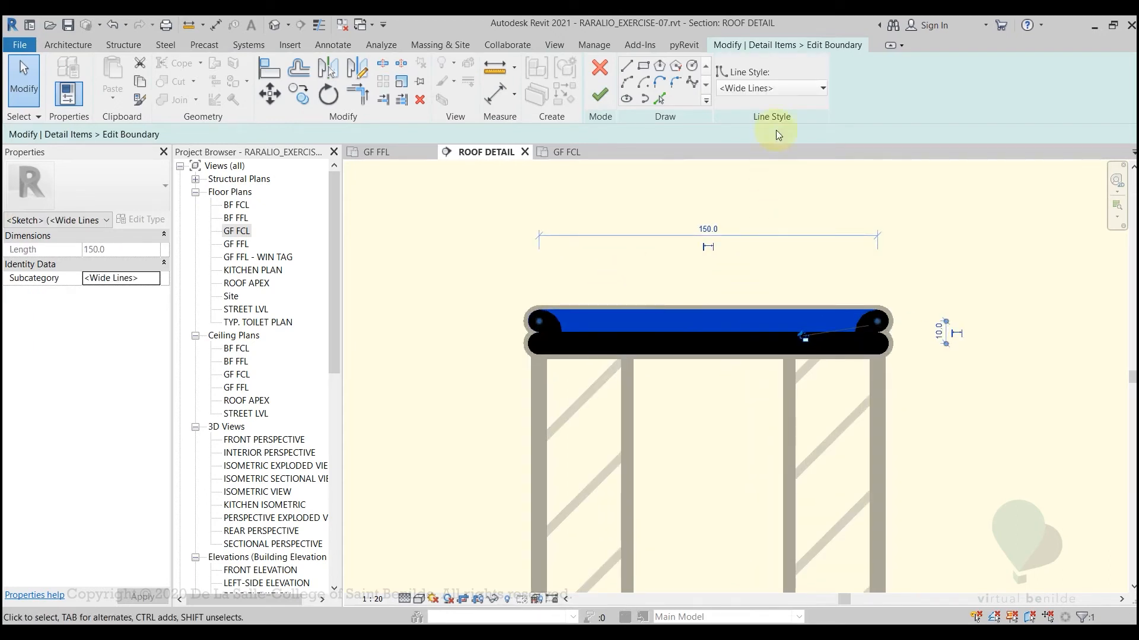
pyautogui.click(774, 87)
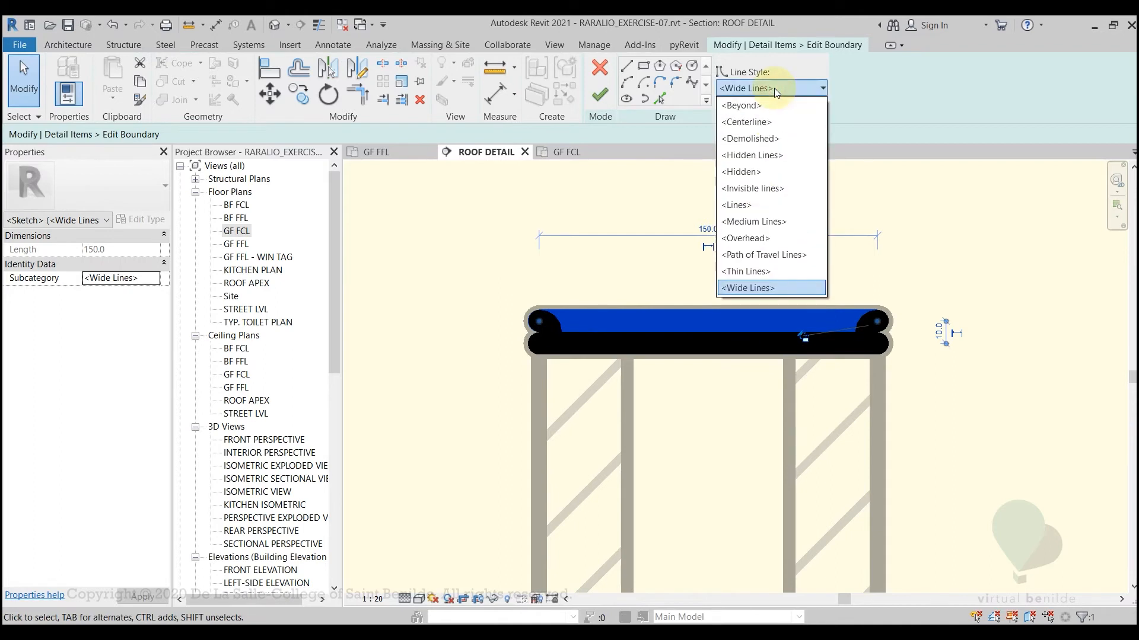
pyautogui.click(765, 271)
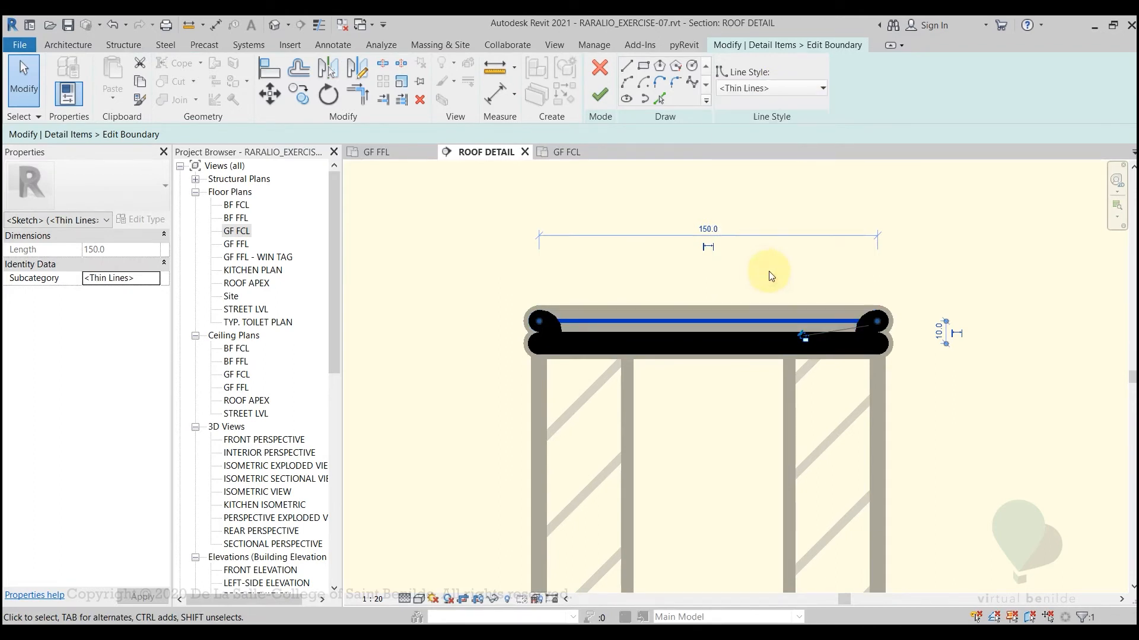
pyautogui.click(773, 270)
# Set all four mortar boundary lines, including the end arcs, to Thin Lines and finish the boundary edit
pyautogui.scroll(-2, 670, 323)
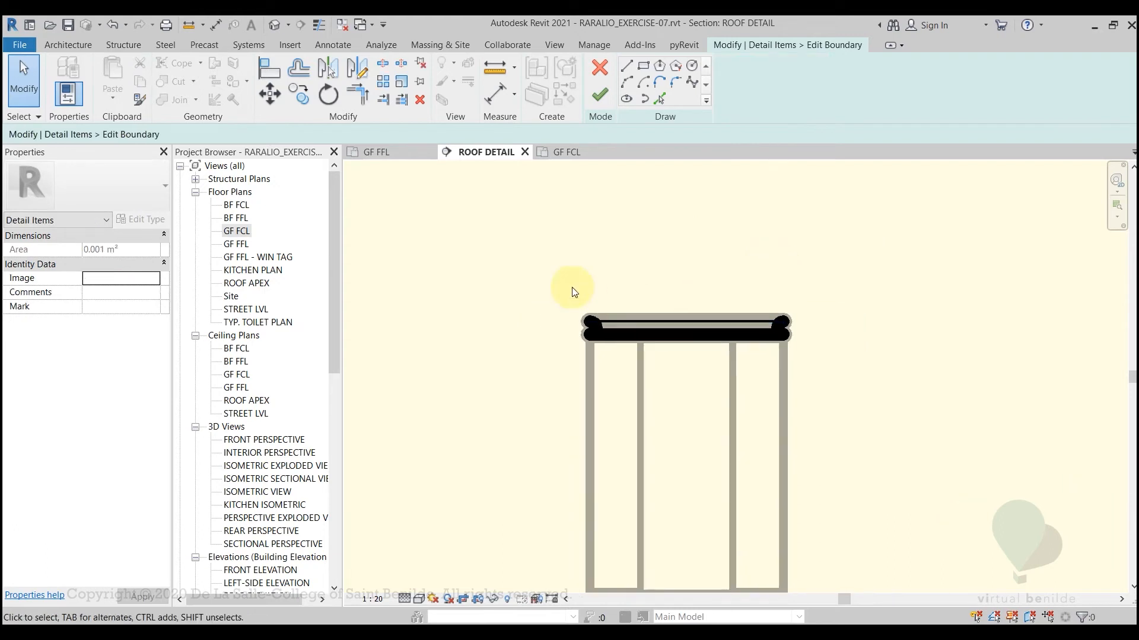
pyautogui.moveTo(531, 279)
pyautogui.mouseDown()
pyautogui.moveTo(902, 394)
pyautogui.moveTo(896, 381)
pyautogui.mouseUp()
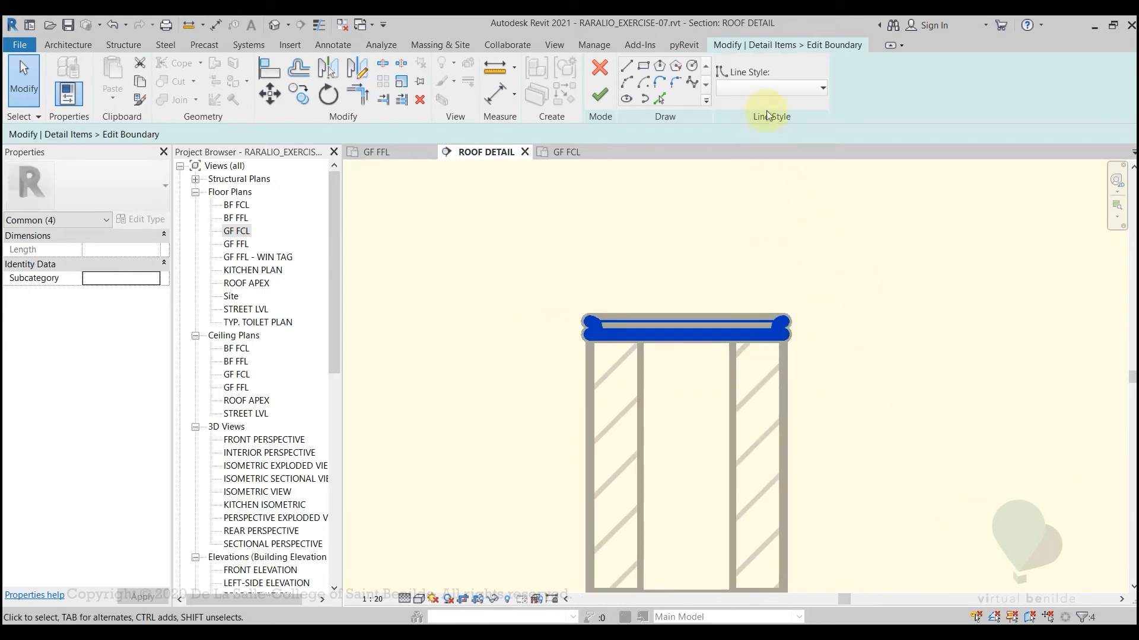
pyautogui.click(768, 88)
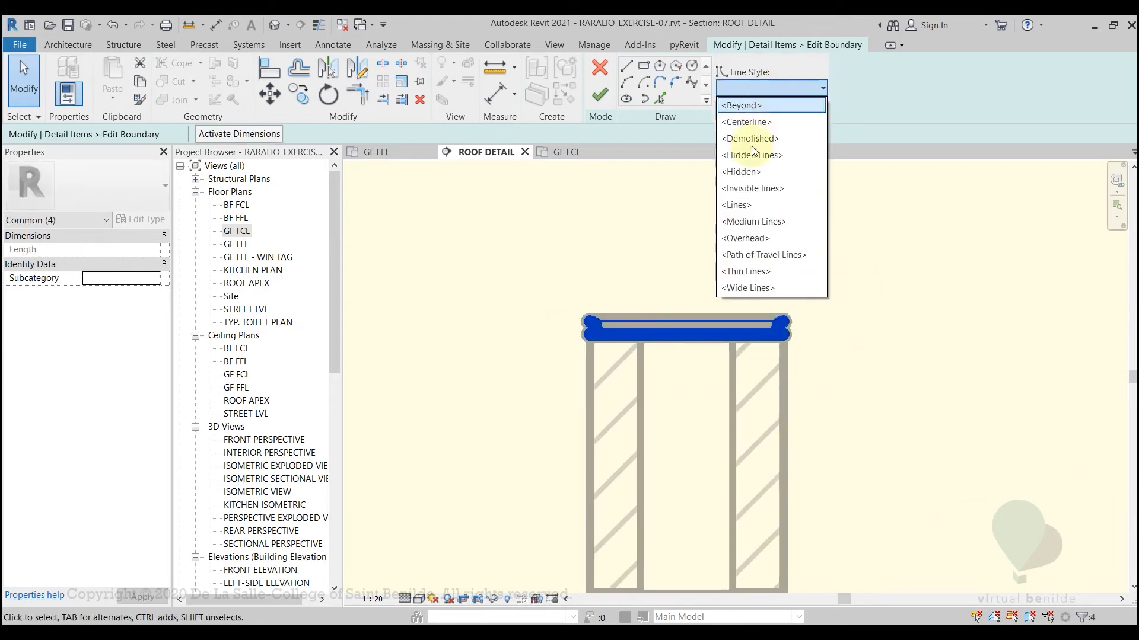
pyautogui.click(746, 271)
pyautogui.click(708, 289)
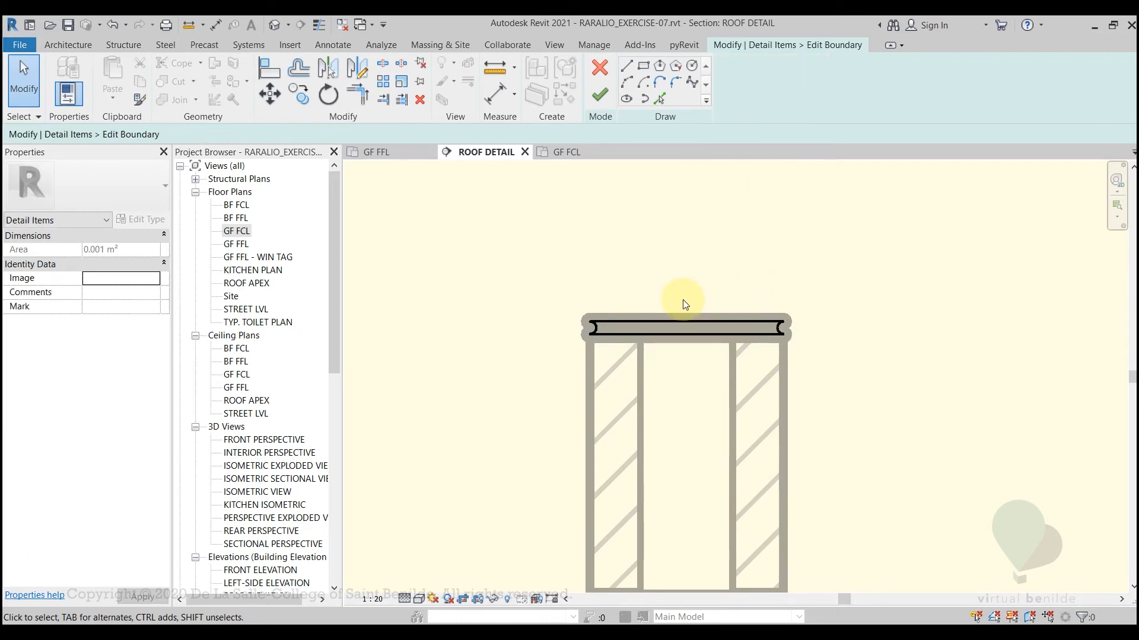
pyautogui.click(600, 93)
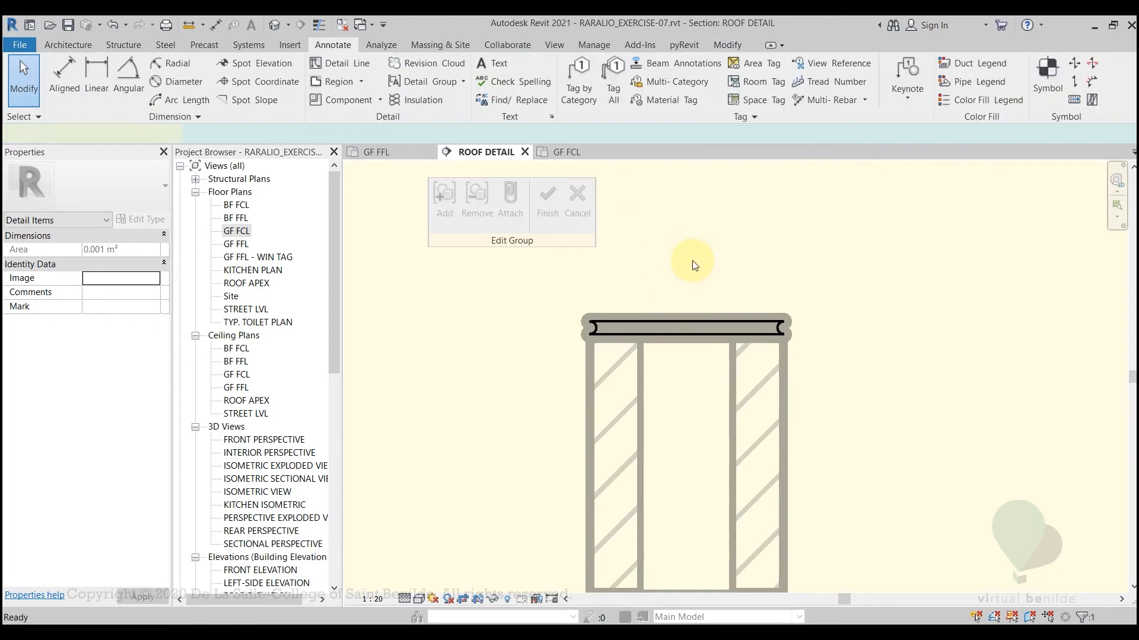
# Finish editing the CHB SECTION group and save the project
pyautogui.click(706, 289)
pyautogui.scroll(-2, 706, 289)
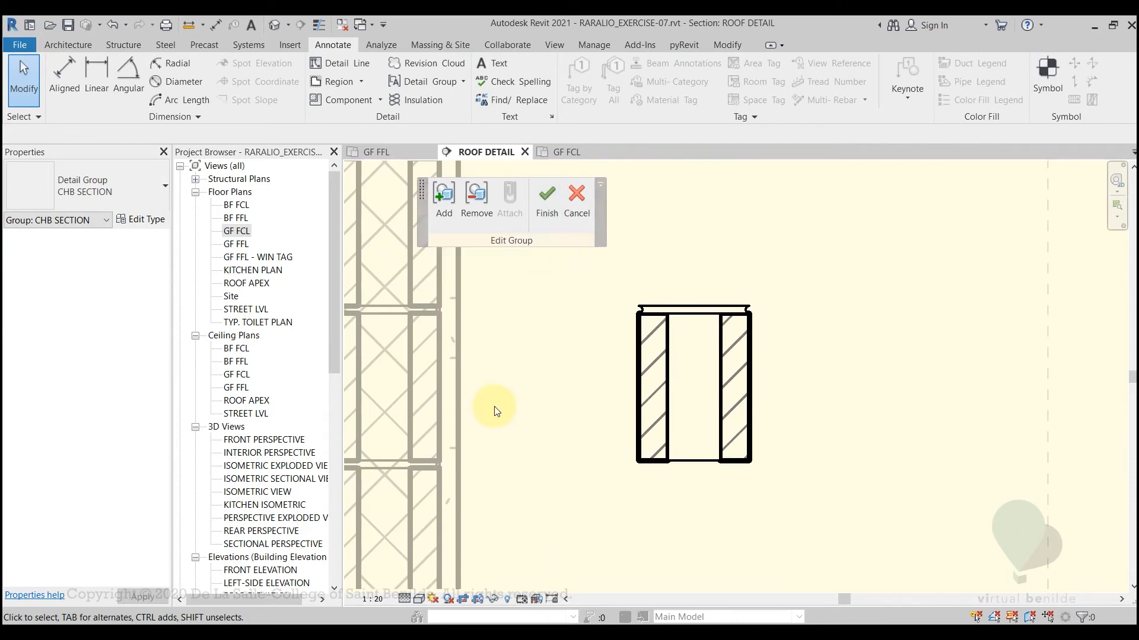
pyautogui.moveTo(501, 414); pyautogui.dragTo(543, 492, button='middle')
pyautogui.scroll(-3, 609, 366)
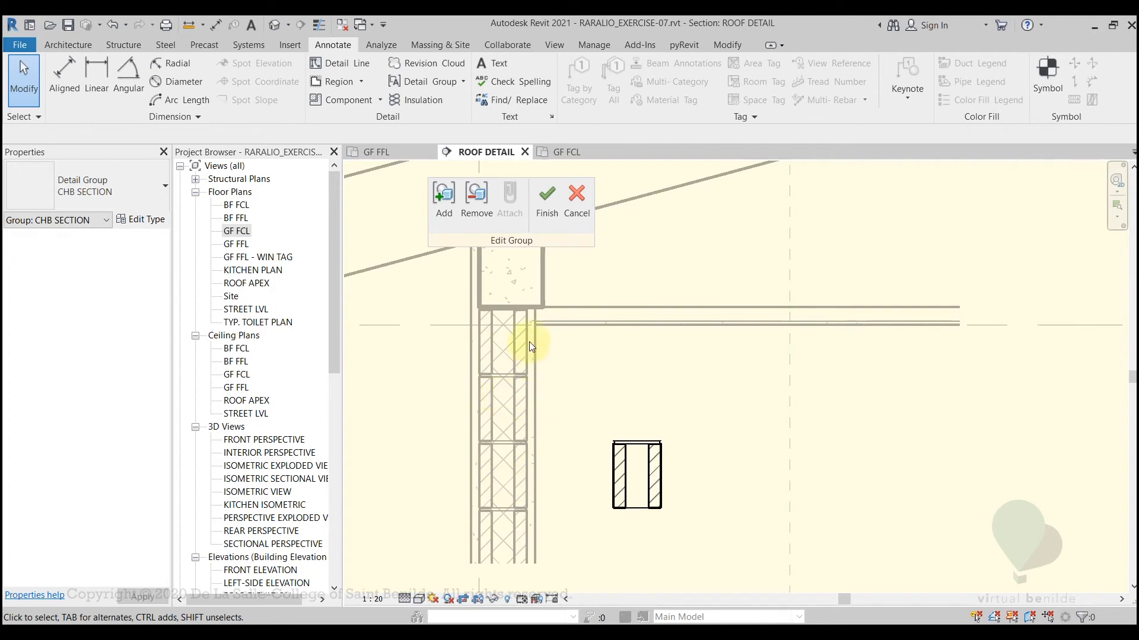
pyautogui.click(545, 230)
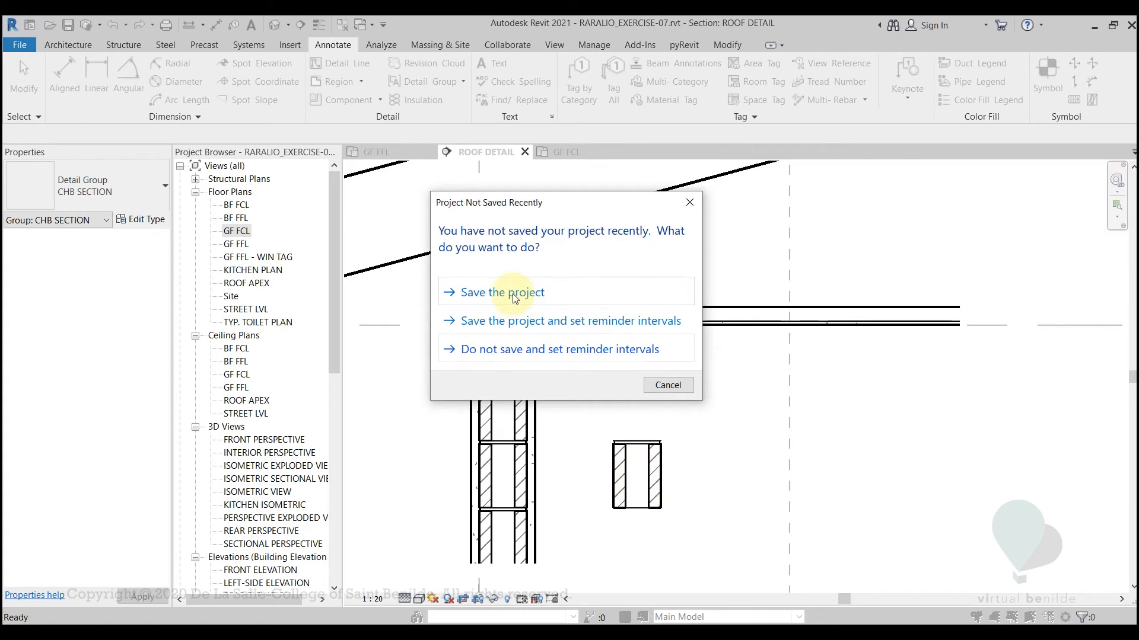
pyautogui.click(513, 296)
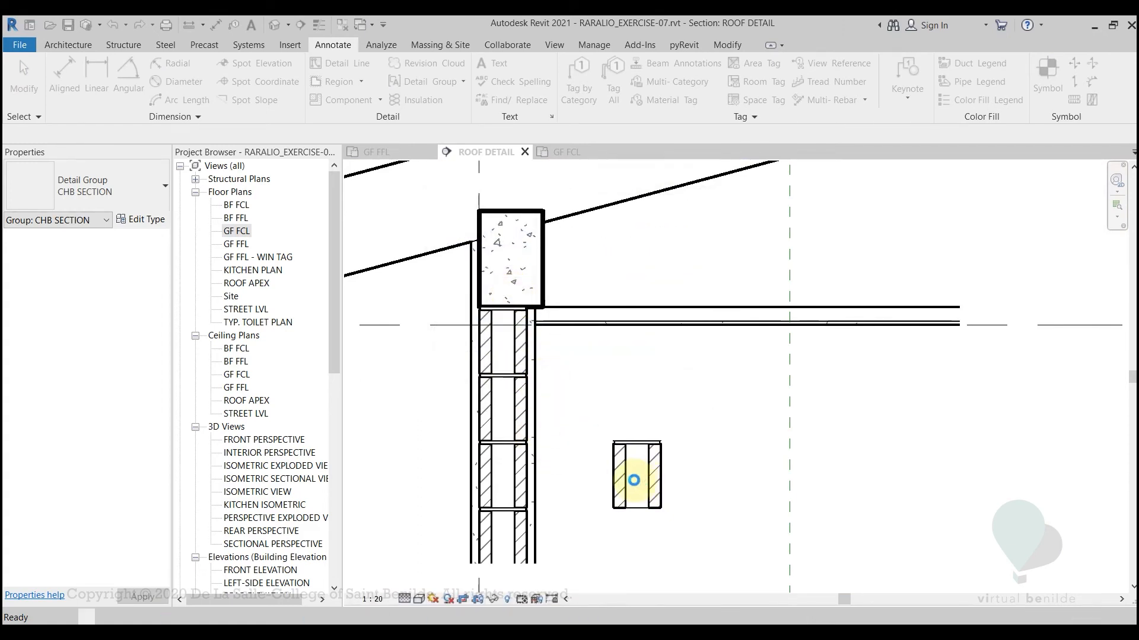
# Delete the loose CHB SECTION group standing apart from the wall
pyautogui.click(629, 479)
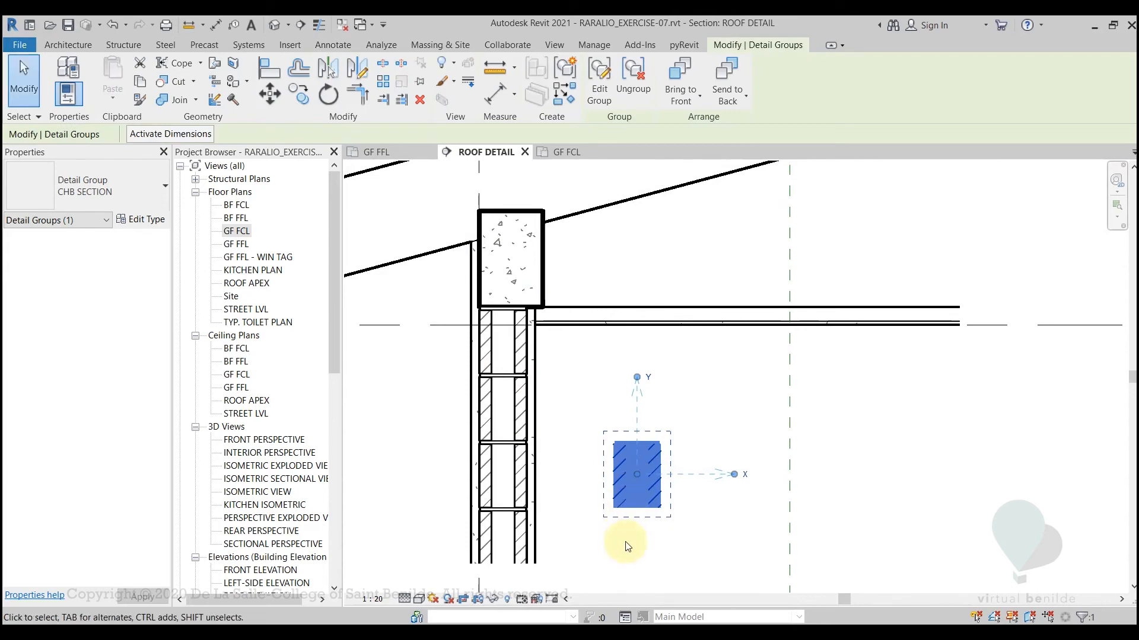
pyautogui.press('Delete')
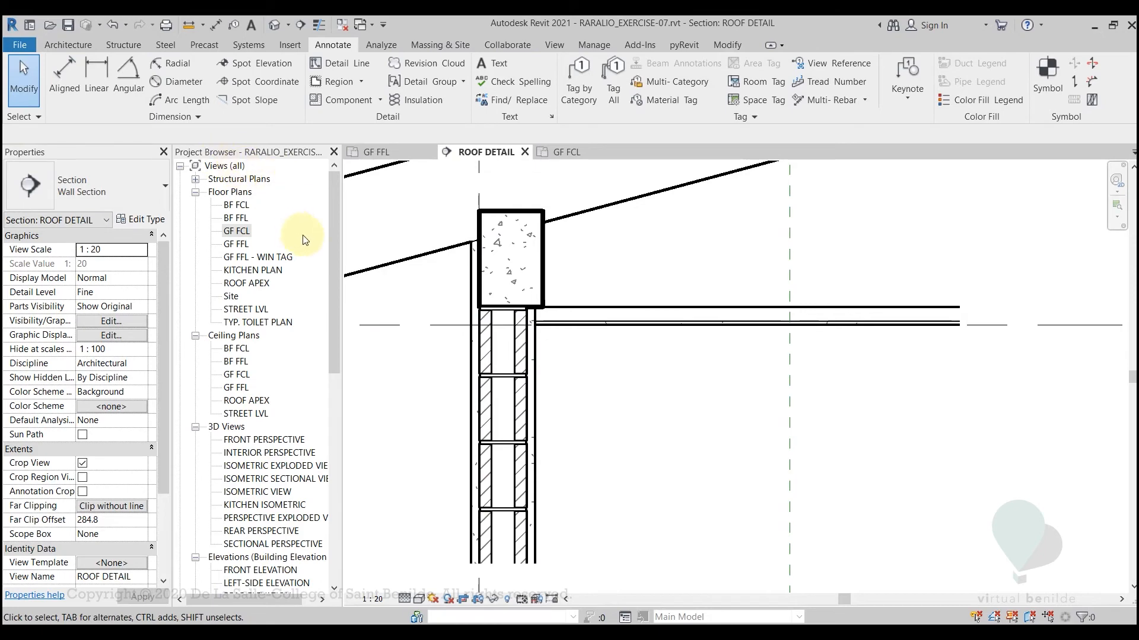
# Examine the second CHB SECTION block below the beam in the wall to identify its detail group
pyautogui.moveTo(334, 254); pyautogui.dragTo(330, 350)
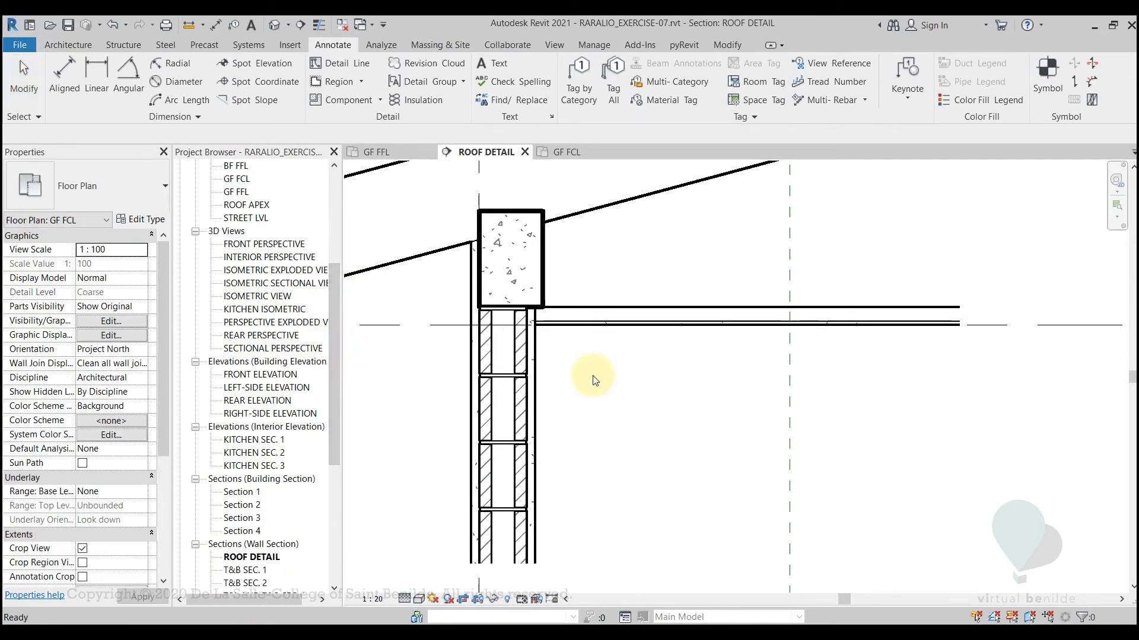
pyautogui.click(520, 385)
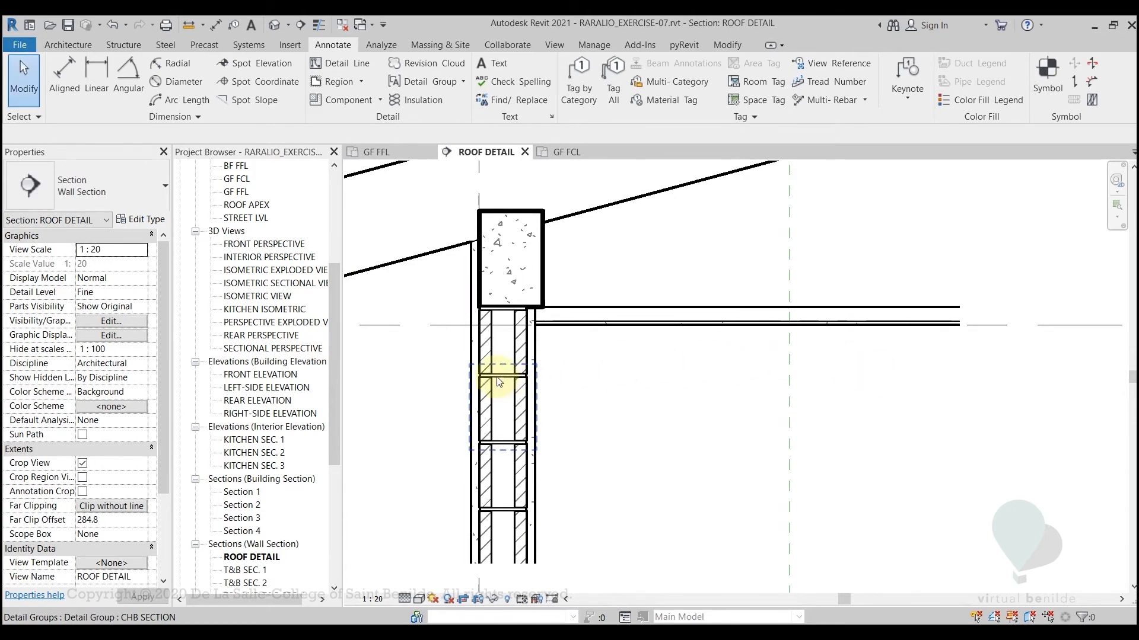
pyautogui.click(518, 394)
pyautogui.click(661, 408)
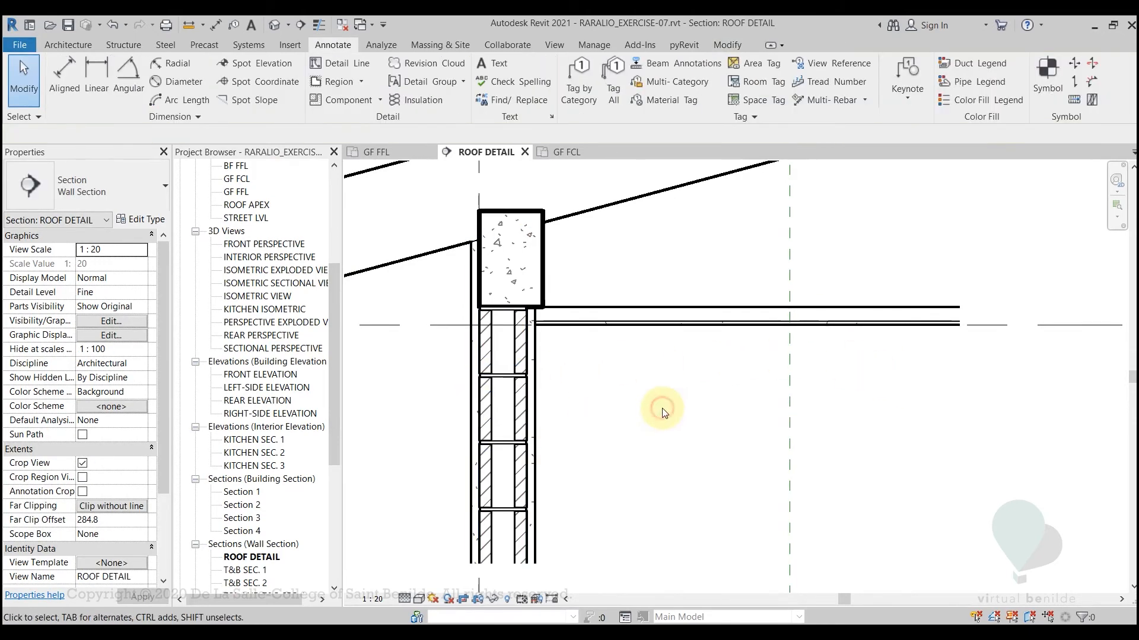
pyautogui.click(516, 396)
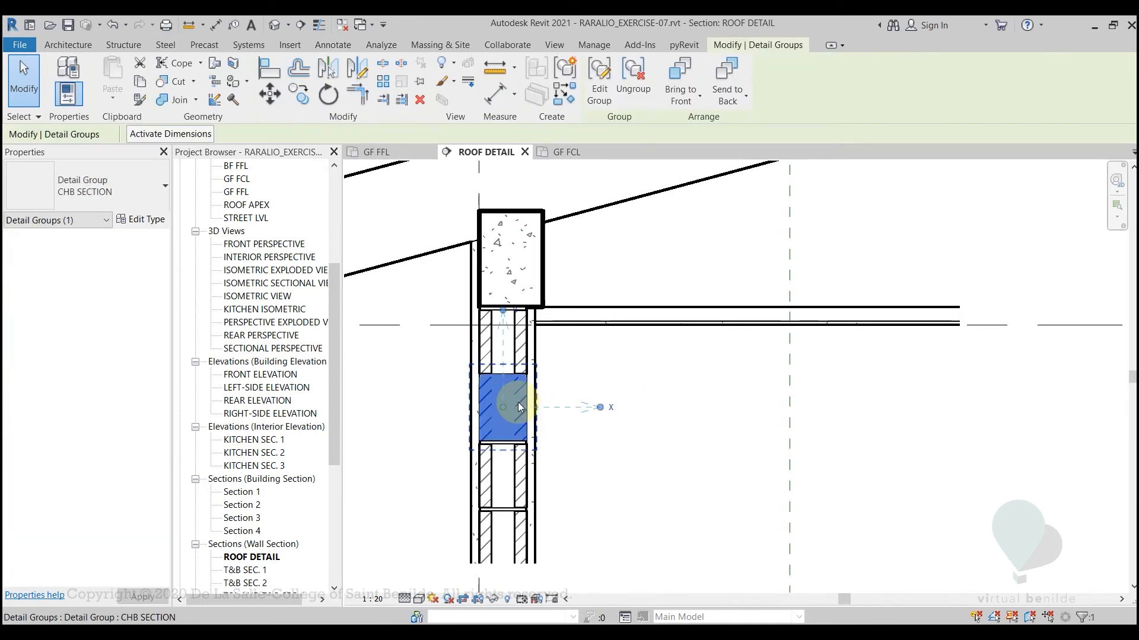
pyautogui.scroll(2, 503, 432)
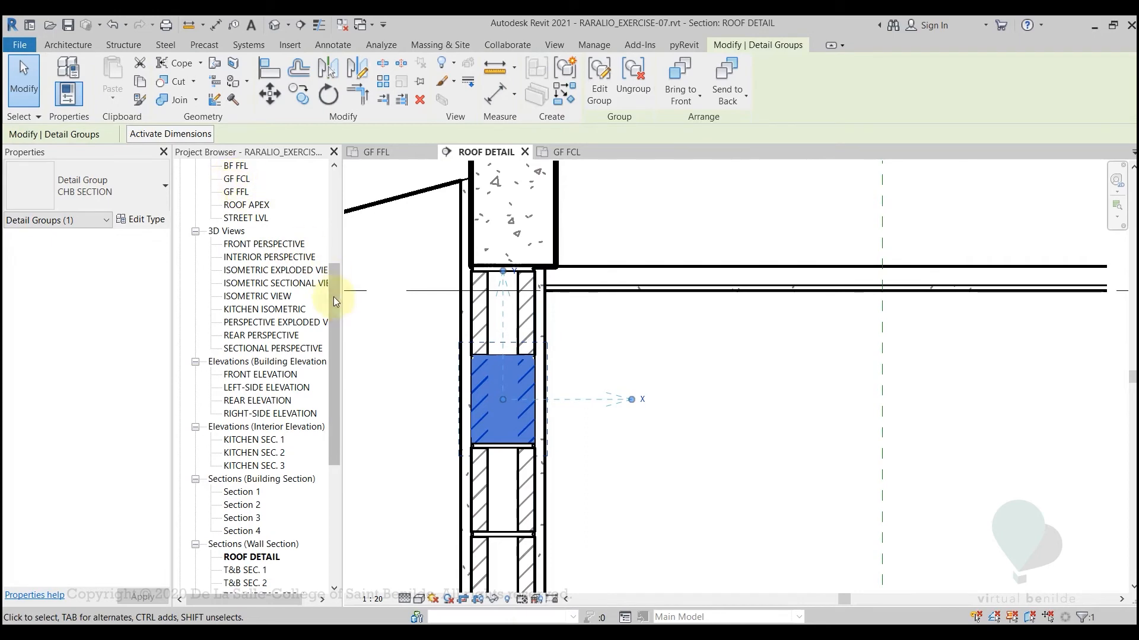
pyautogui.press('Escape')
# Locate the CHB SECTION detail group in the project browser and check it against the block below the beam
pyautogui.moveTo(330, 300); pyautogui.dragTo(337, 423)
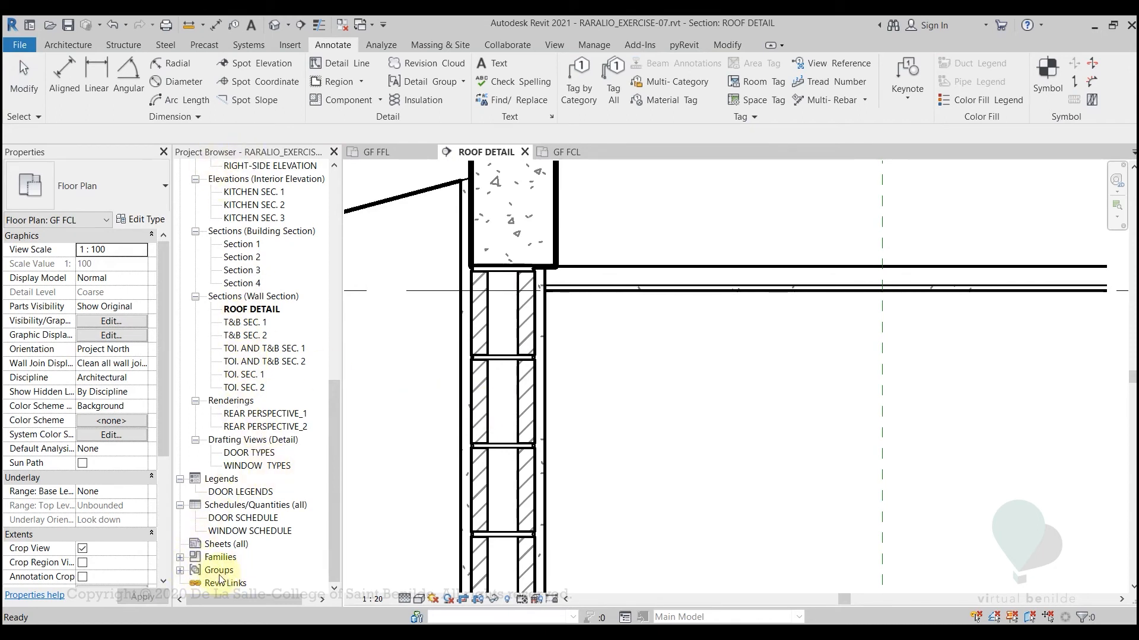
pyautogui.click(180, 571)
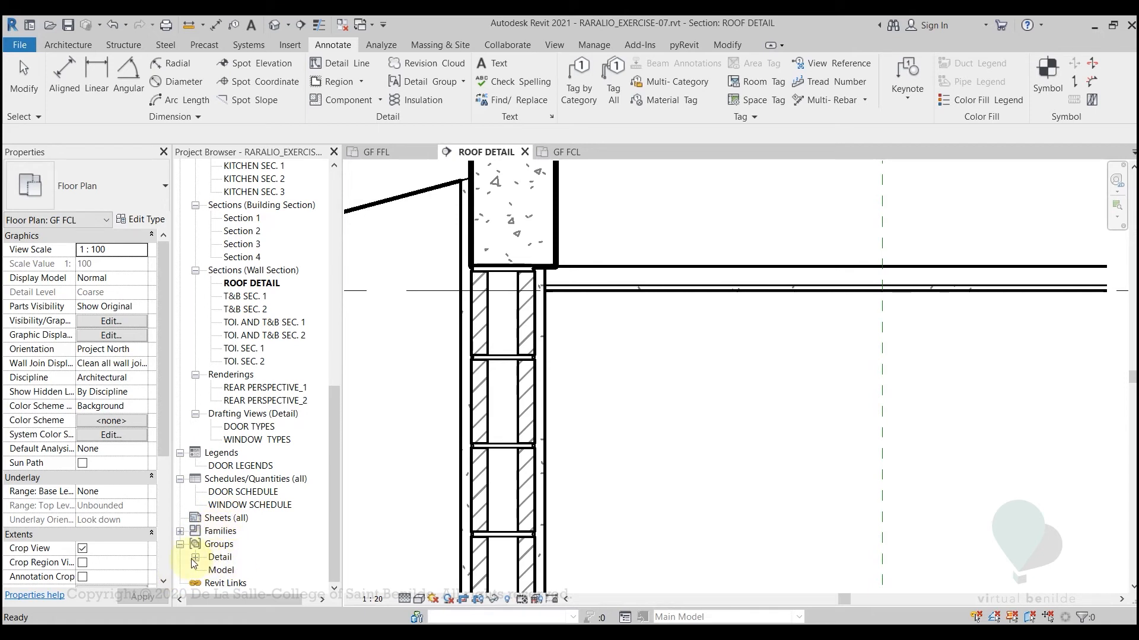
pyautogui.click(196, 558)
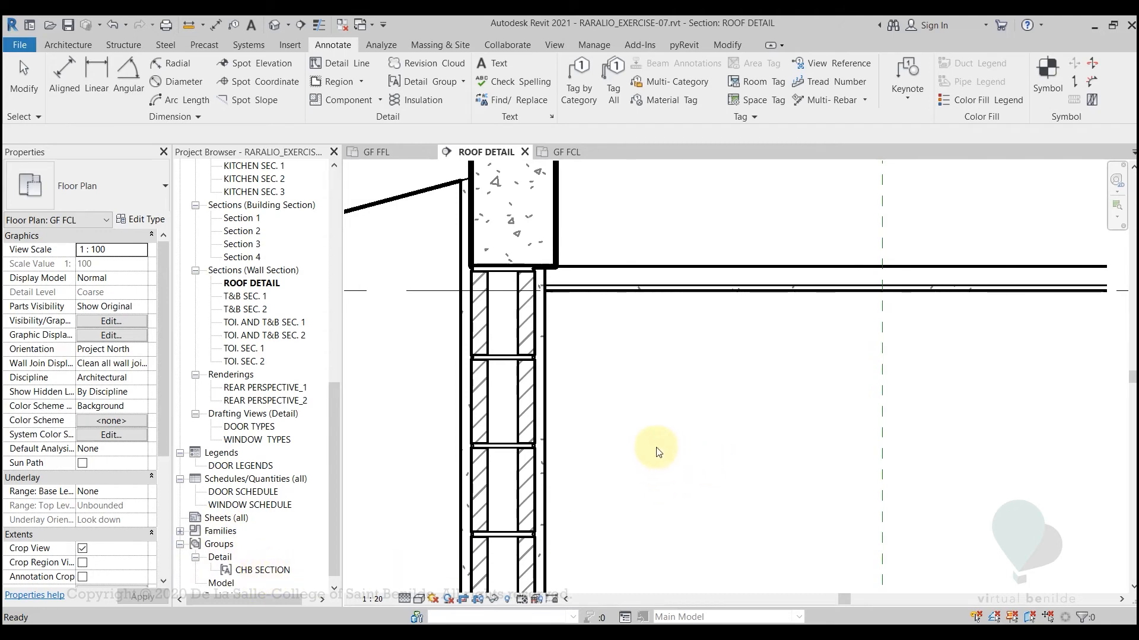
pyautogui.click(534, 399)
pyautogui.scroll(-3, 674, 405)
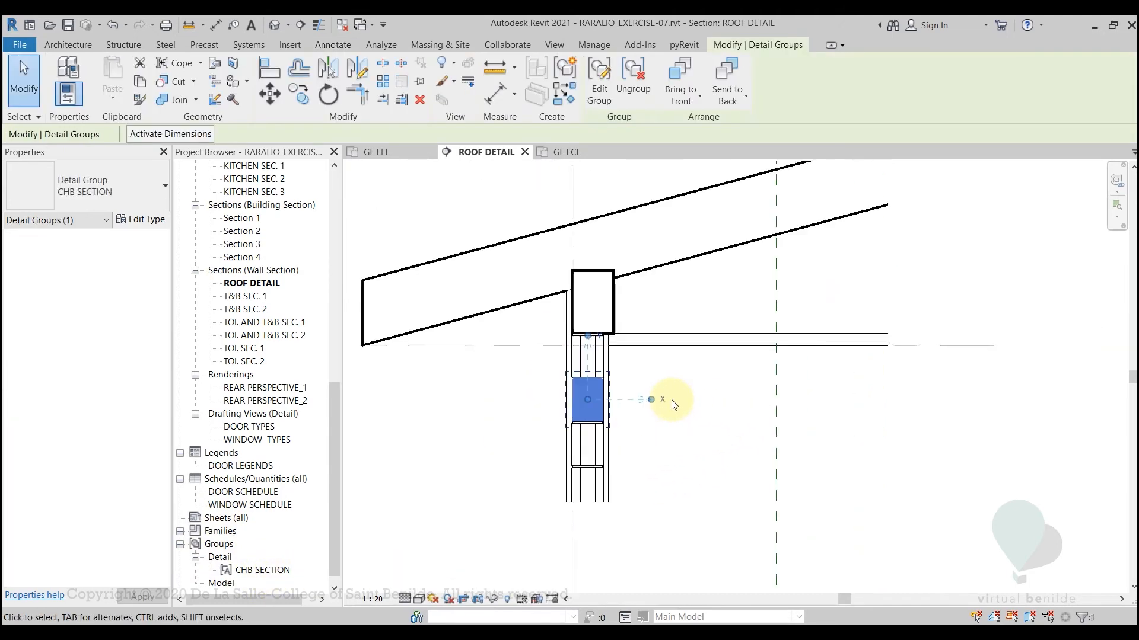
pyautogui.click(714, 433)
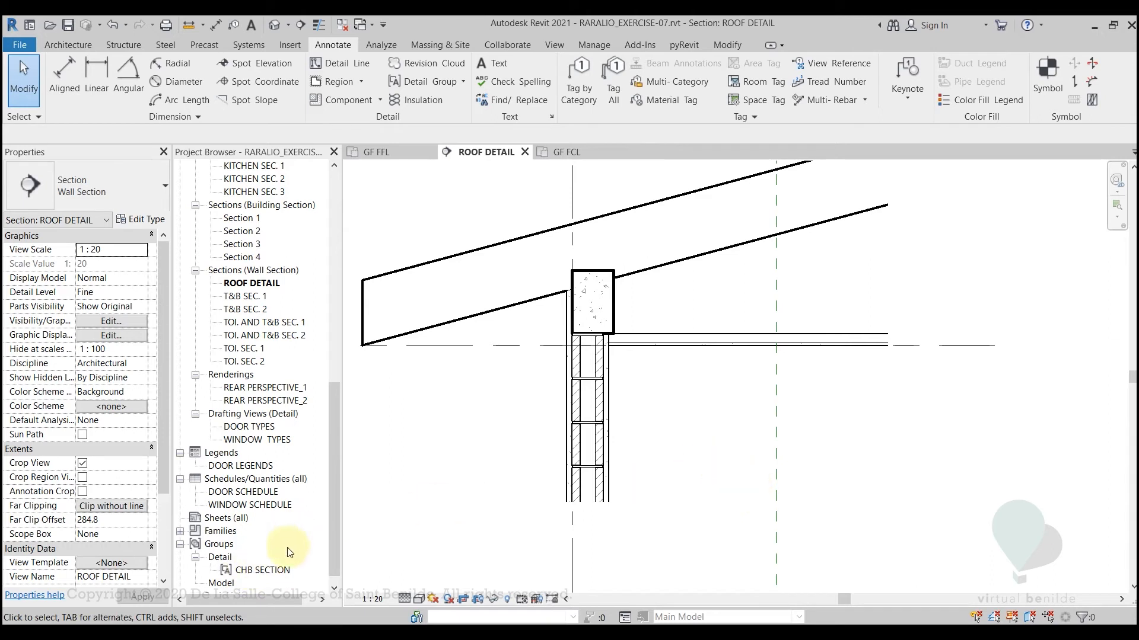
# Place one instance of the CHB SECTION detail group in the empty area beside the wall, below the ceiling
pyautogui.moveTo(265, 571); pyautogui.dragTo(330, 558)
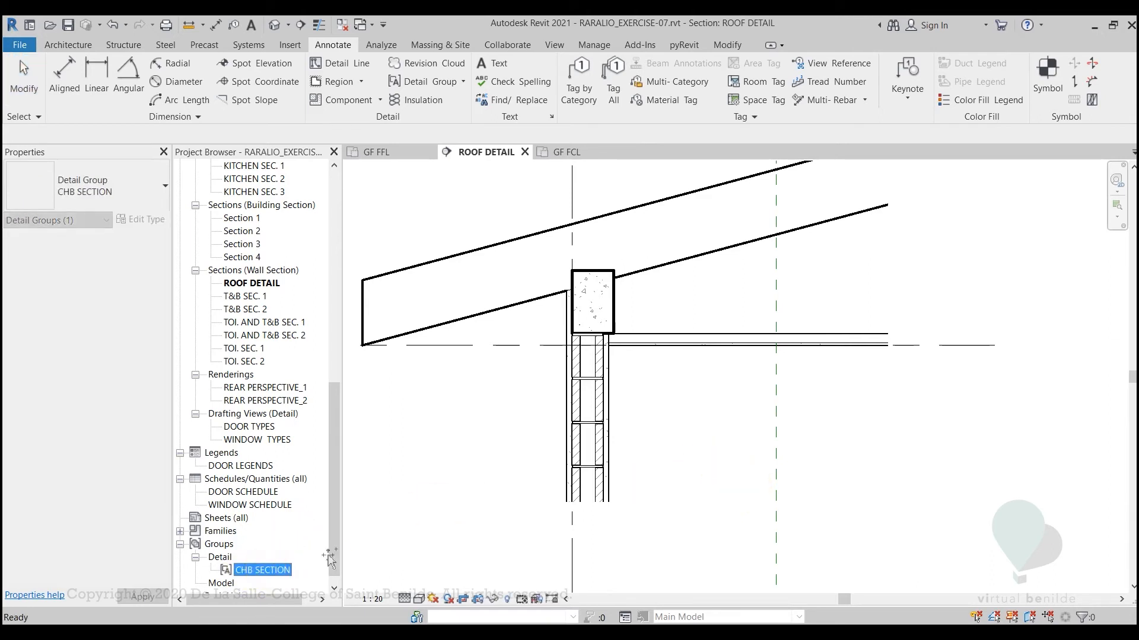
pyautogui.moveTo(532, 499); pyautogui.dragTo(718, 453)
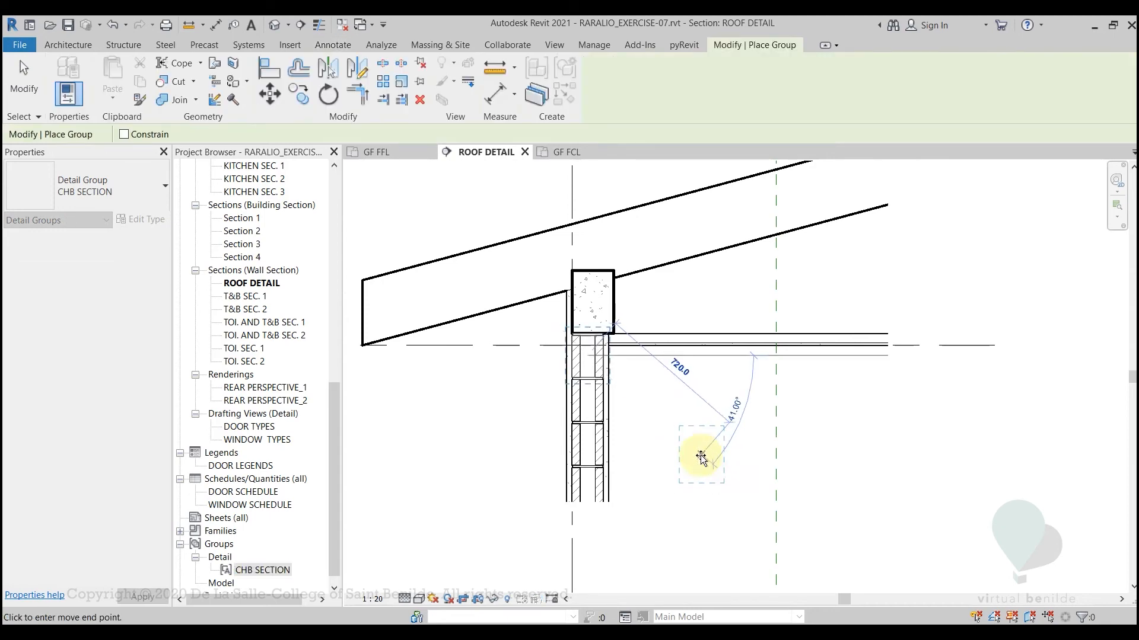
pyautogui.click(701, 457)
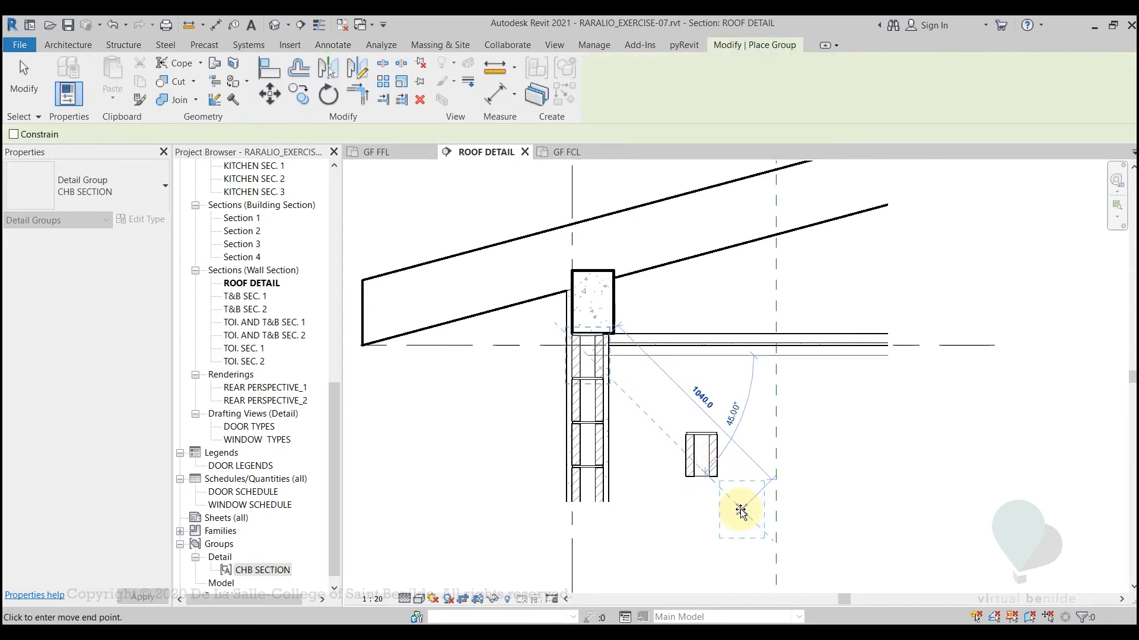
pyautogui.press('Escape')
pyautogui.press('Escape')
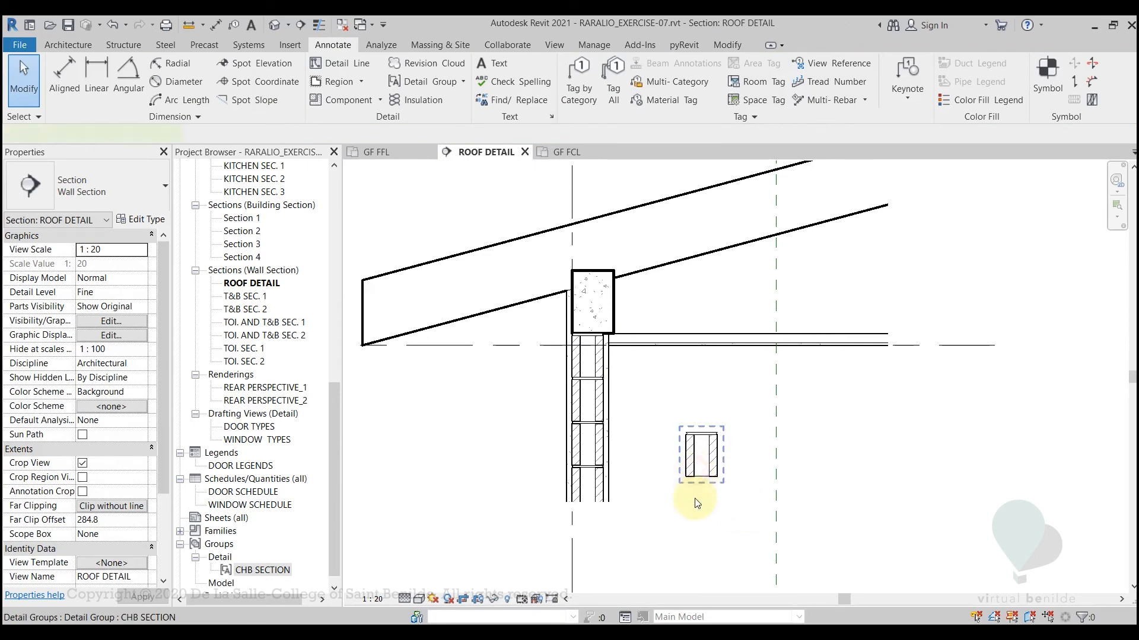
# Delete the loose CHB SECTION instance placed beside the wall
pyautogui.click(699, 469)
pyautogui.scroll(2, 692, 502)
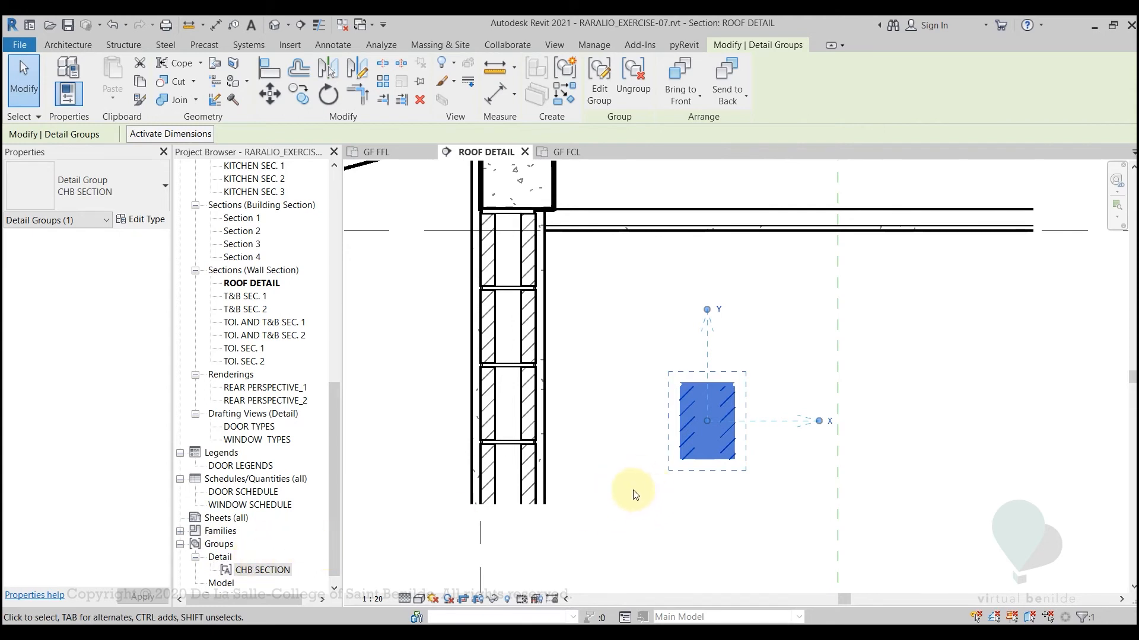
pyautogui.click(674, 521)
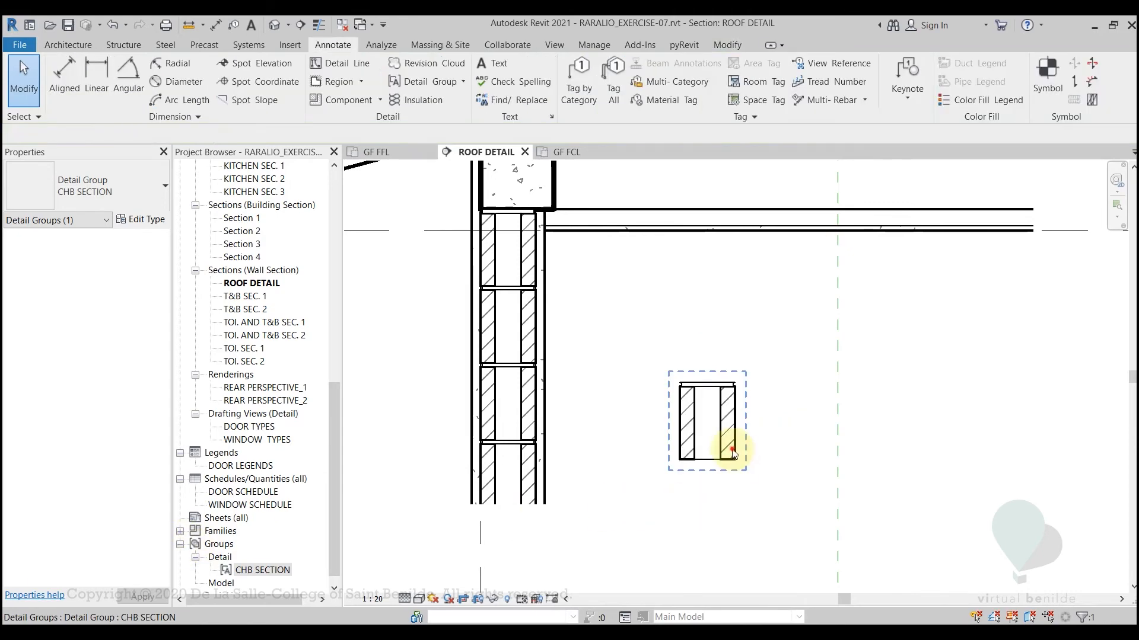
pyautogui.click(730, 456)
pyautogui.press('Delete')
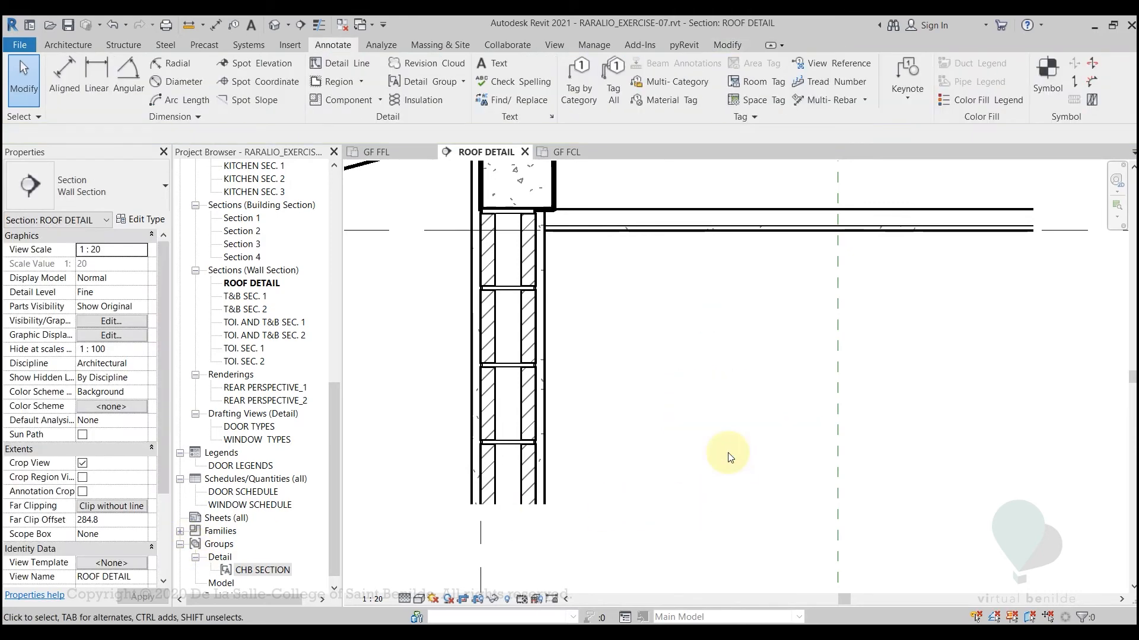
# Compare the plastered CHB wall with the hand-drawn wall and ceiling framing in DETAIL.pdf in Foxit Reader, and return to Revit
pyautogui.scroll(-3, 741, 445)
pyautogui.scroll(1, 726, 441)
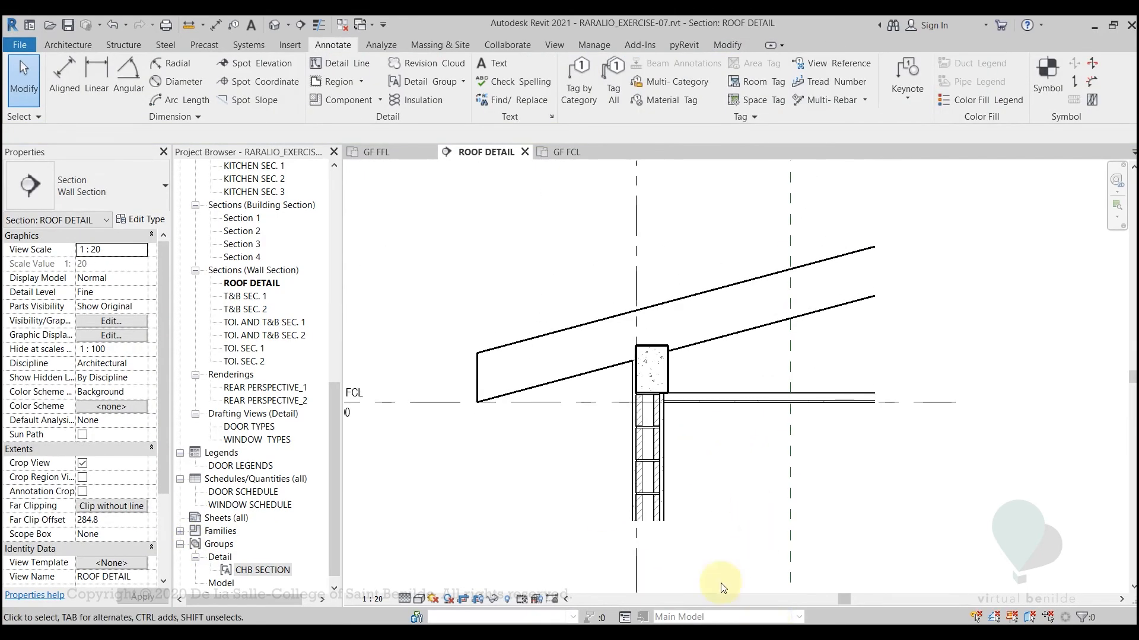
pyautogui.scroll(1, 682, 522)
pyautogui.scroll(1, 679, 517)
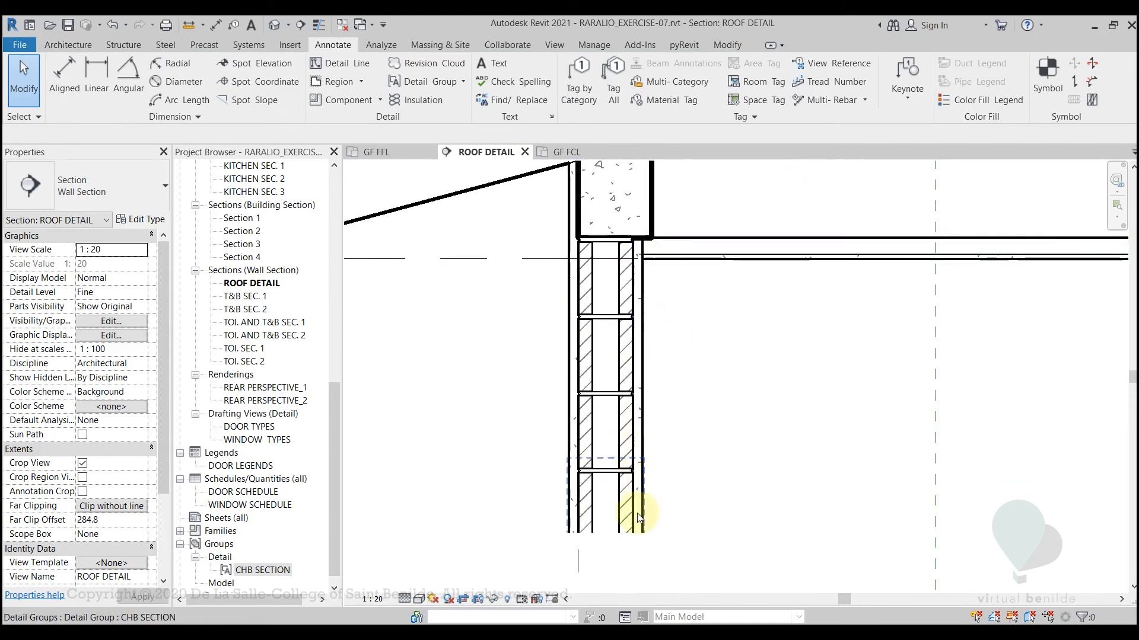
pyautogui.click(648, 435)
pyautogui.scroll(-1, 719, 425)
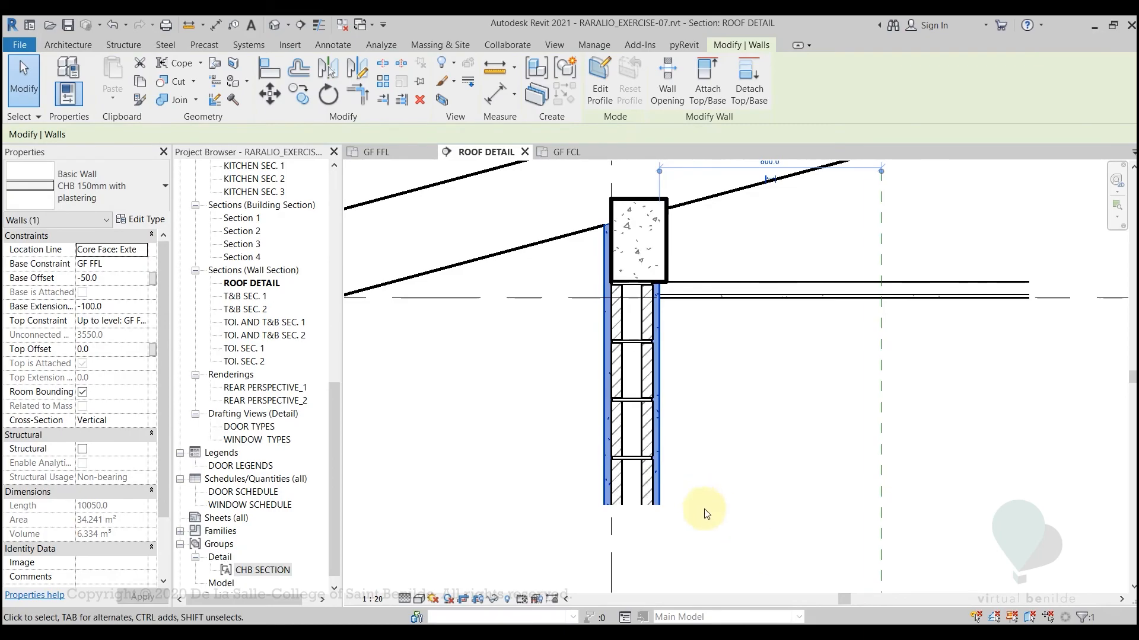
pyautogui.hotkey('alt', 'Tab')
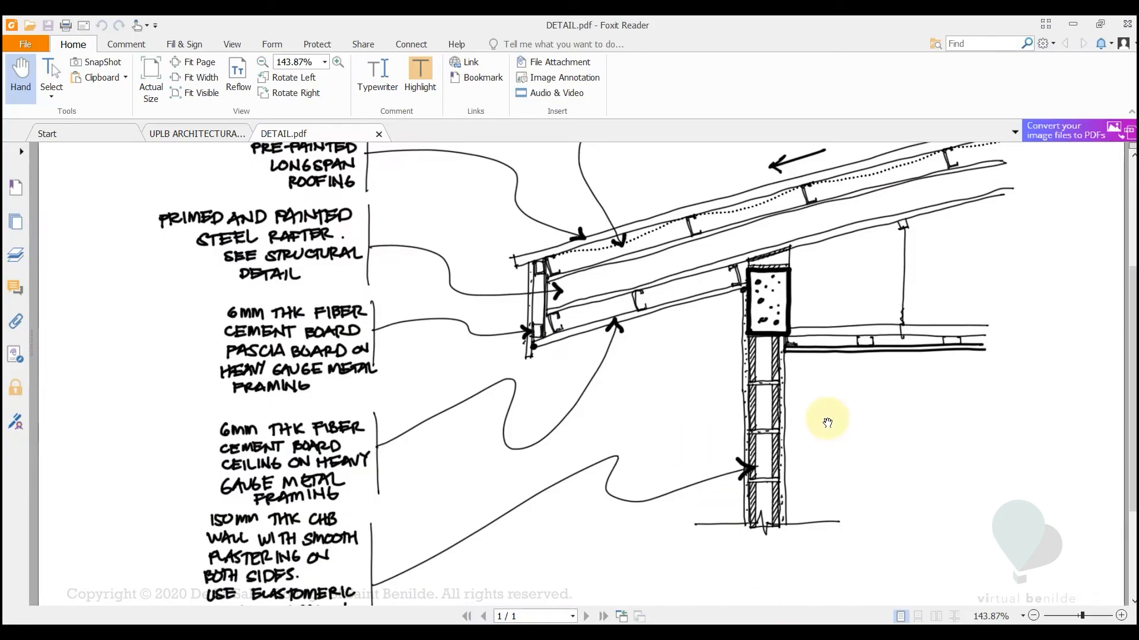
pyautogui.moveTo(826, 422); pyautogui.dragTo(659, 476)
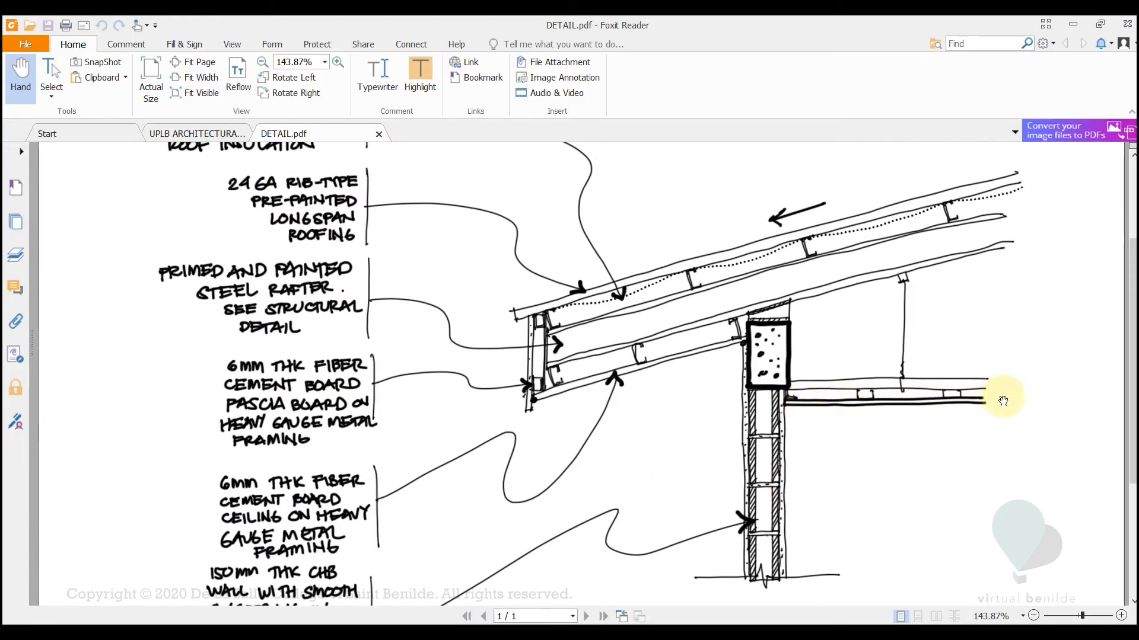
pyautogui.scroll(-3, 892, 428)
pyautogui.scroll(4, 889, 338)
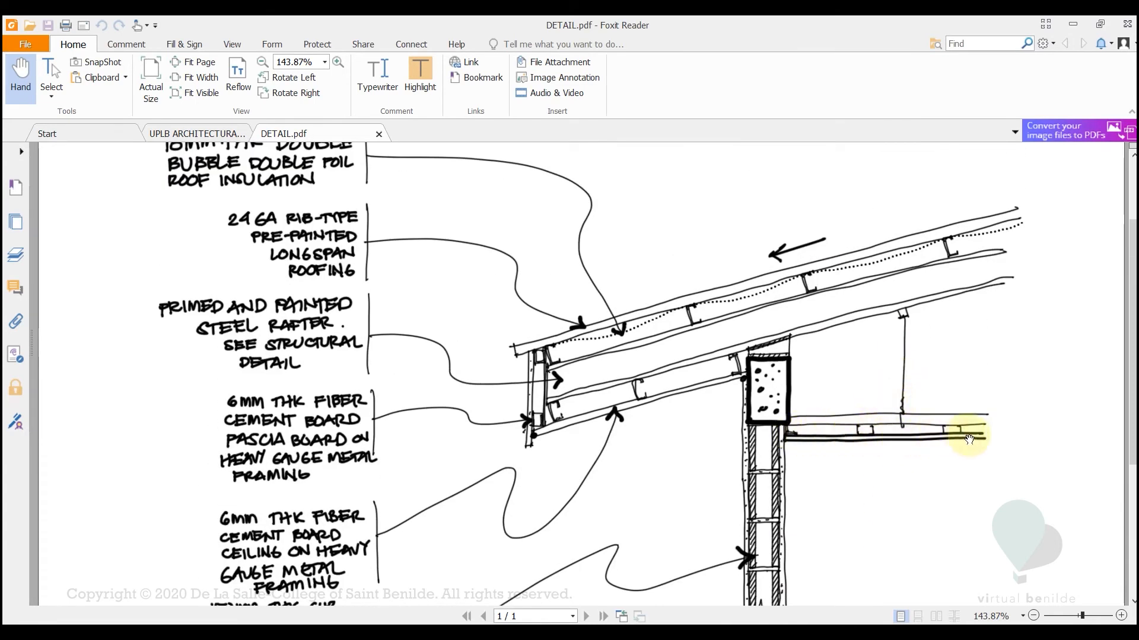
pyautogui.hotkey('alt', 'Tab')
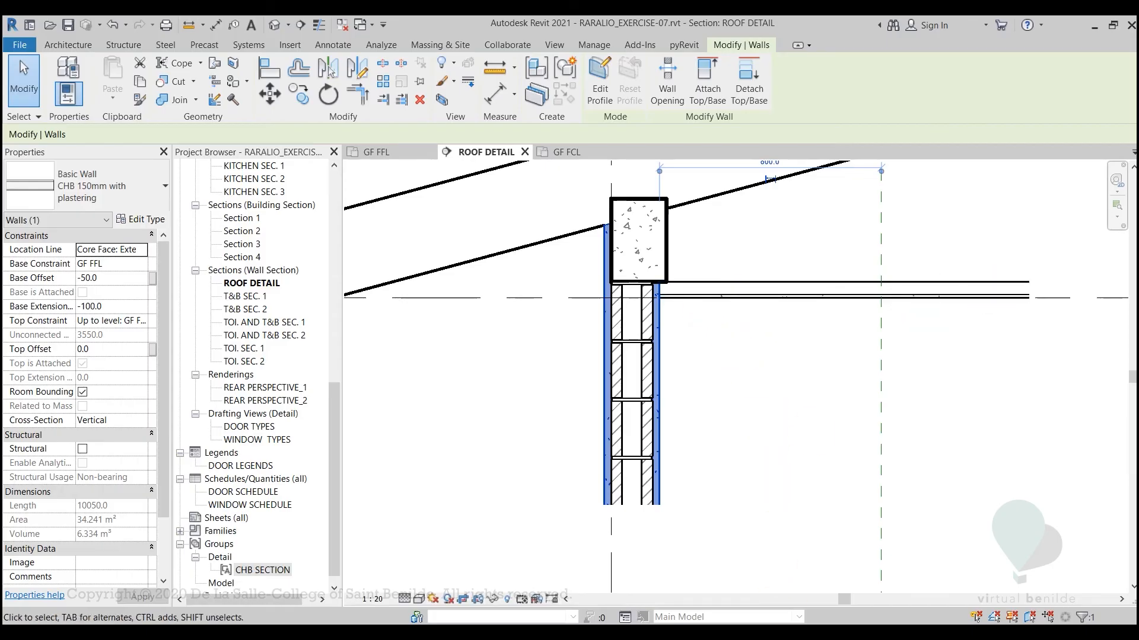
pyautogui.hotkey('alt', 'Tab')
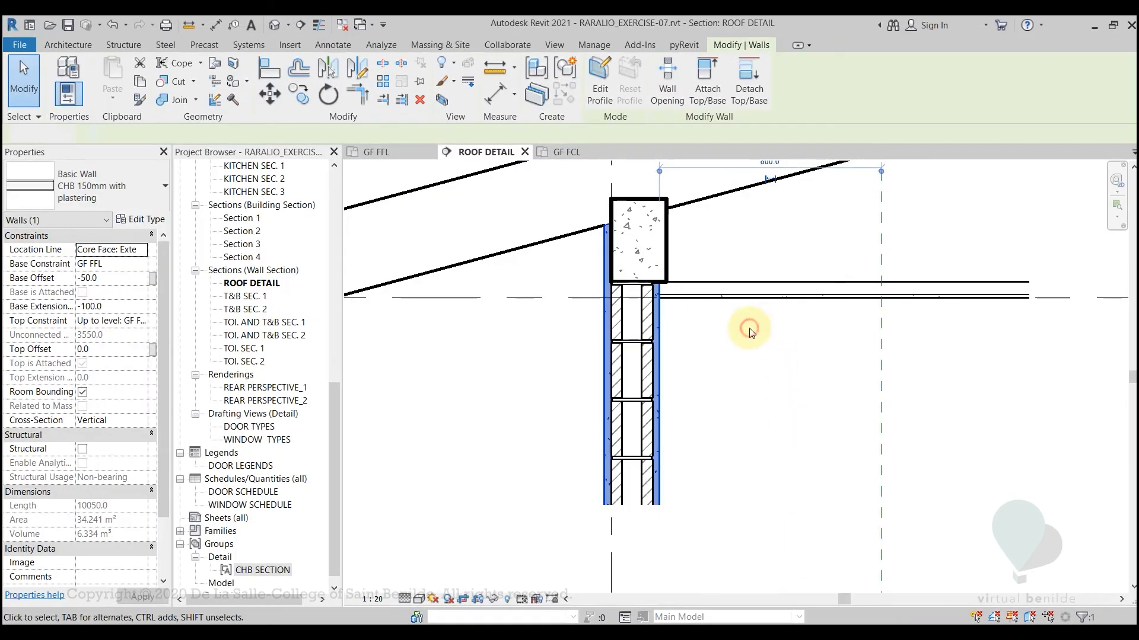
pyautogui.click(749, 332)
pyautogui.moveTo(749, 332); pyautogui.dragTo(741, 475, button='middle')
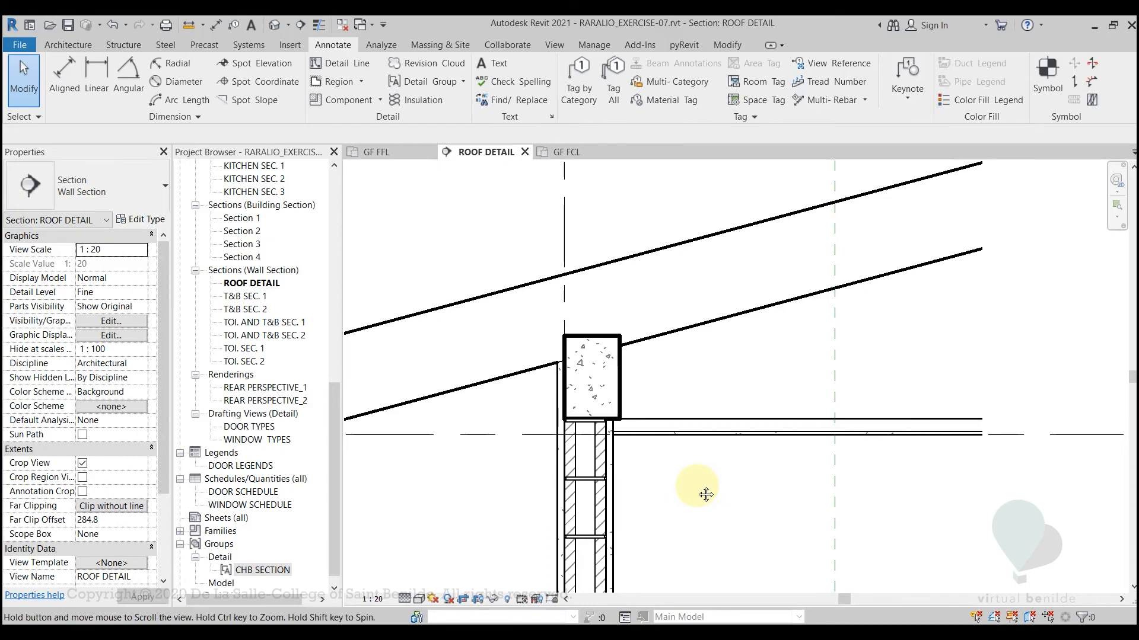
pyautogui.moveTo(696, 486)
pyautogui.mouseDown(button='middle')
pyautogui.moveTo(820, 483)
pyautogui.moveTo(755, 513)
pyautogui.mouseUp(button='middle')
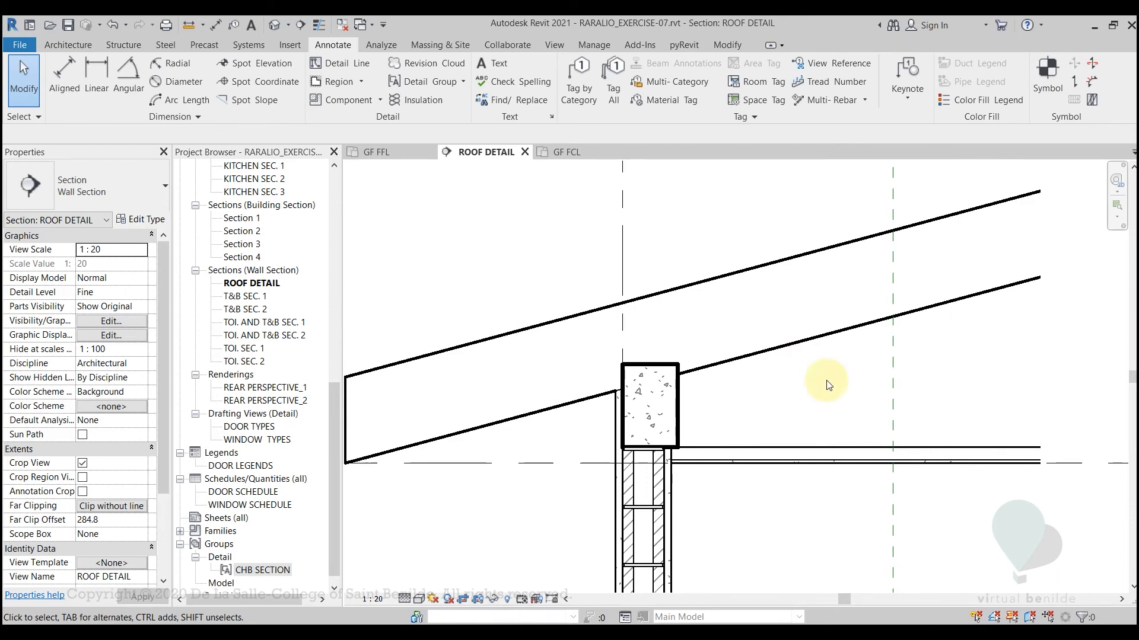
pyautogui.moveTo(724, 519); pyautogui.dragTo(729, 462, button='middle')
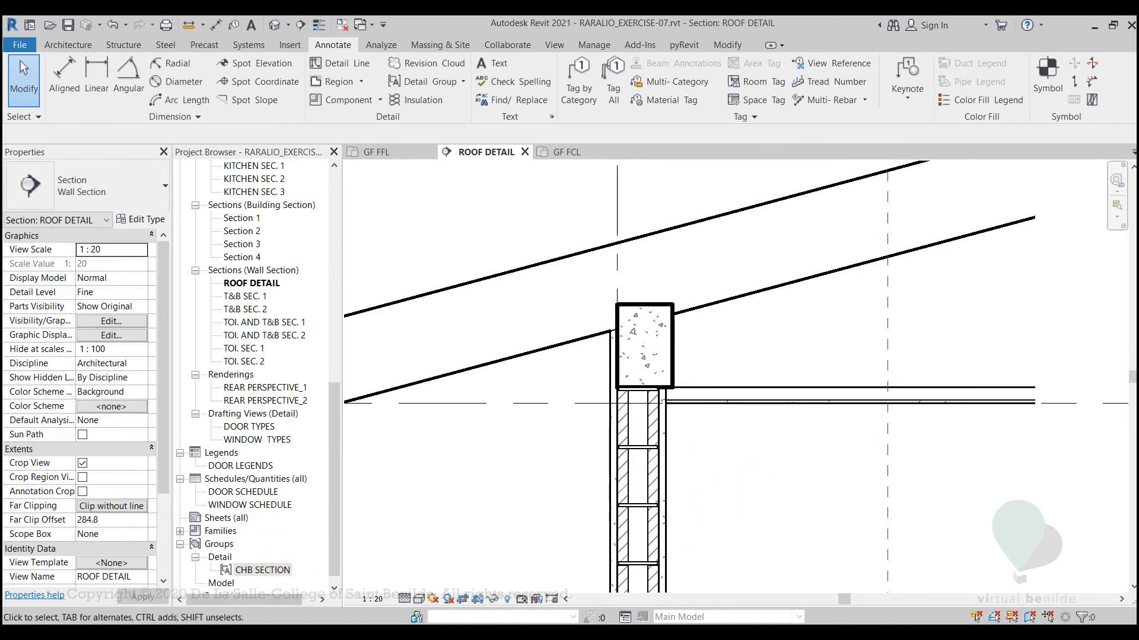
# Switch to Chrome and browse Arcat's Metal Furring page from the "metal furring channel revit family" results
pyautogui.moveTo(280, 635)
pyautogui.click(282, 582)
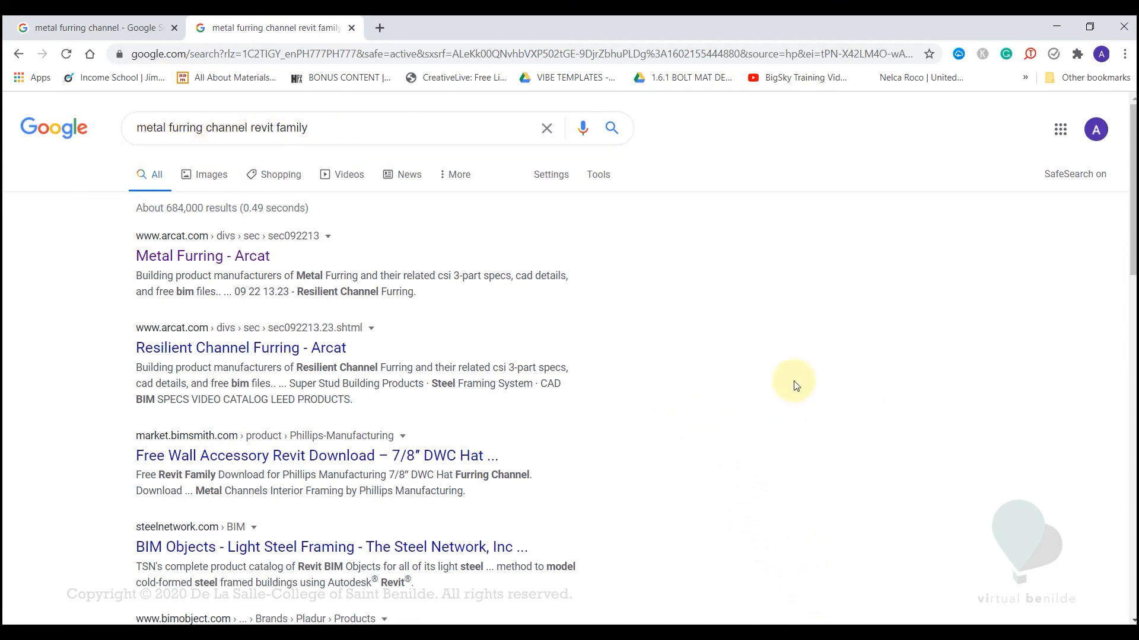
pyautogui.click(185, 261)
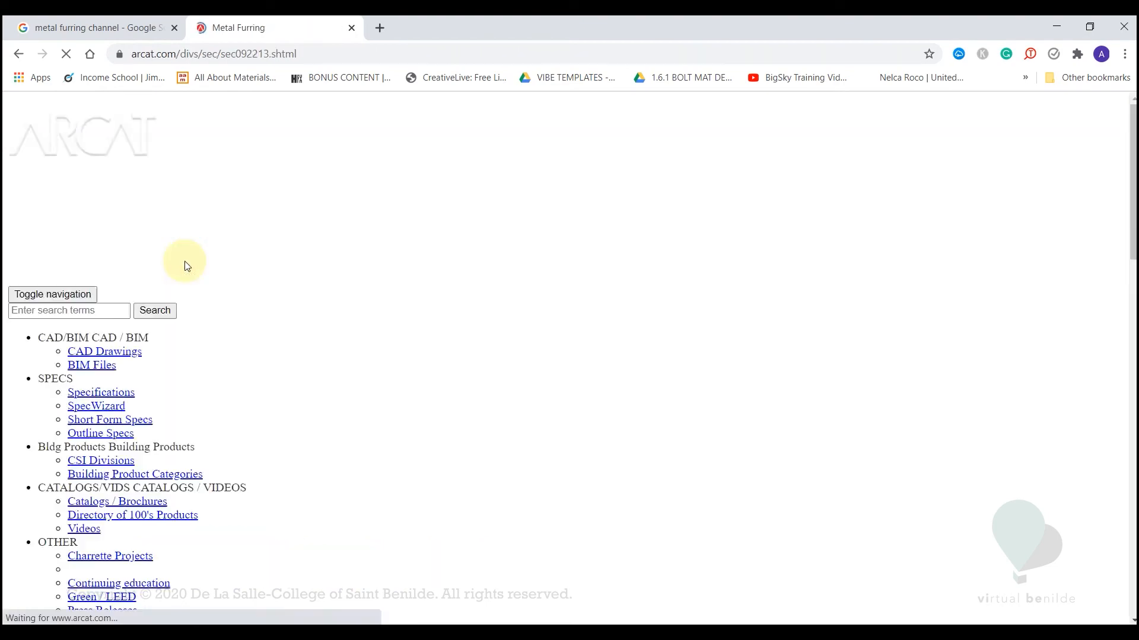
pyautogui.scroll(-5, 457, 482)
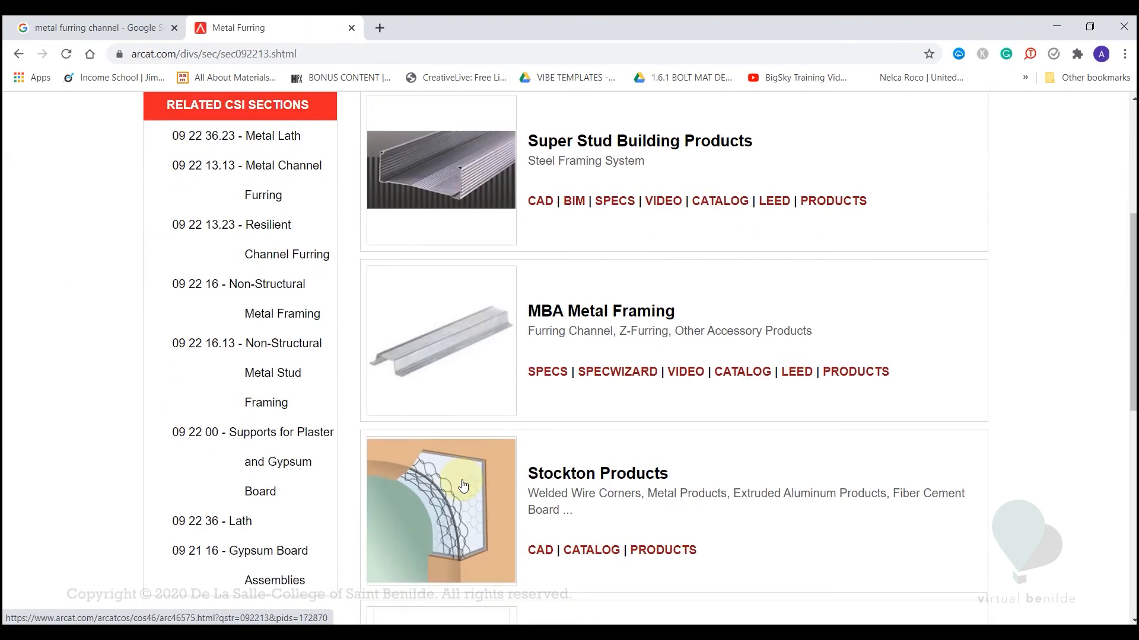
pyautogui.scroll(2, 455, 379)
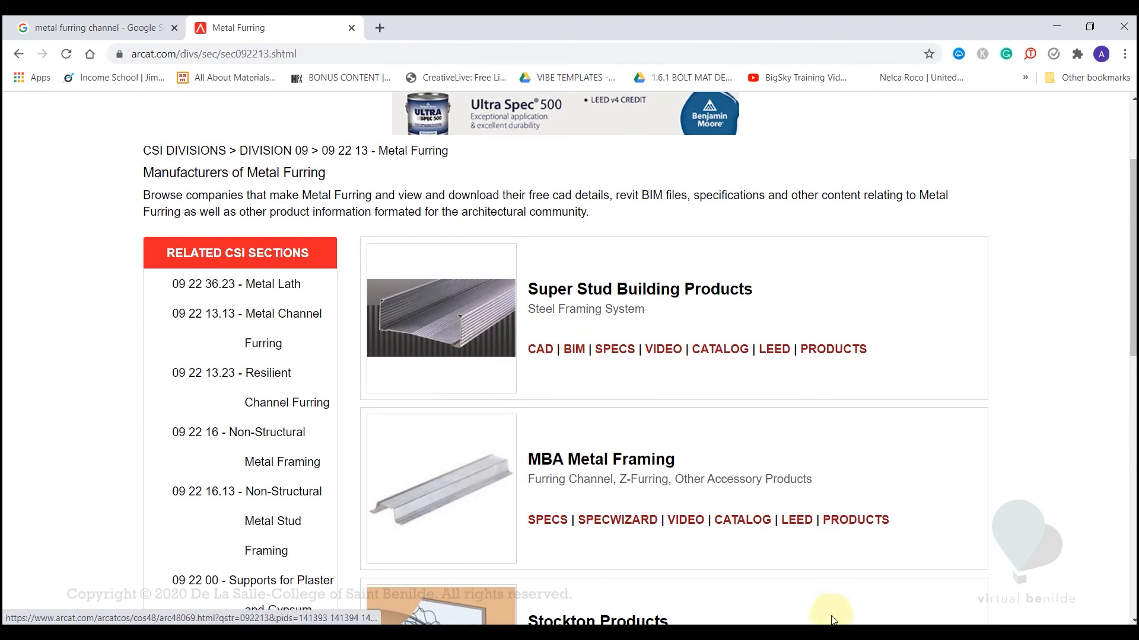
pyautogui.moveTo(792, 632)
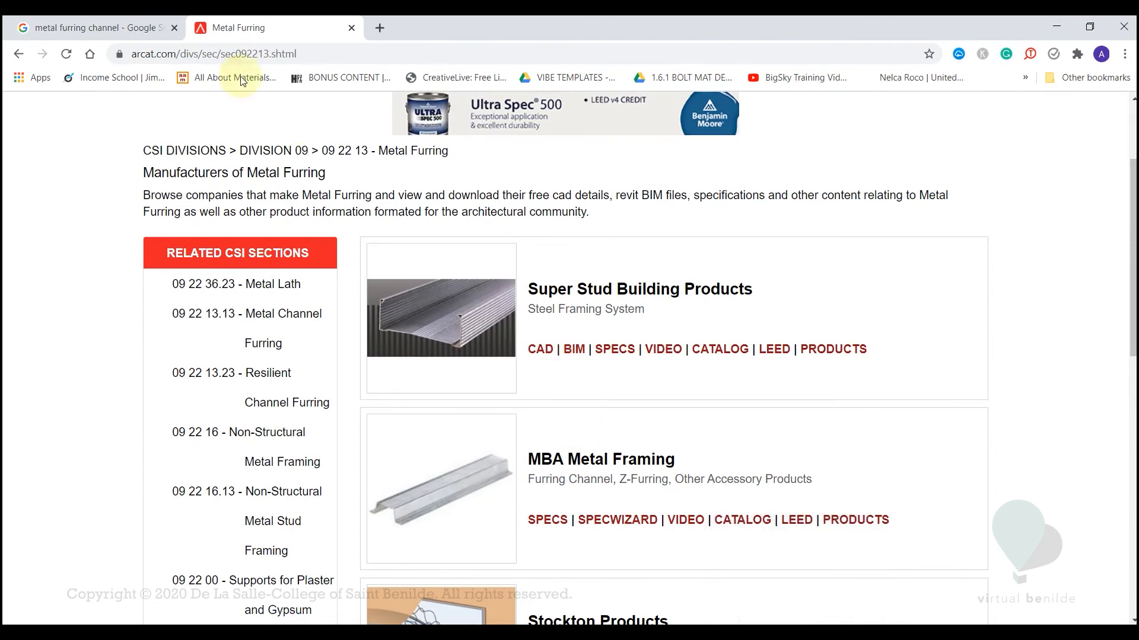
# Study the suspended-ceiling photo in the "metal furring channel" image results, check DETAIL.pdf in Foxit Reader, and return to Revit
pyautogui.click(81, 35)
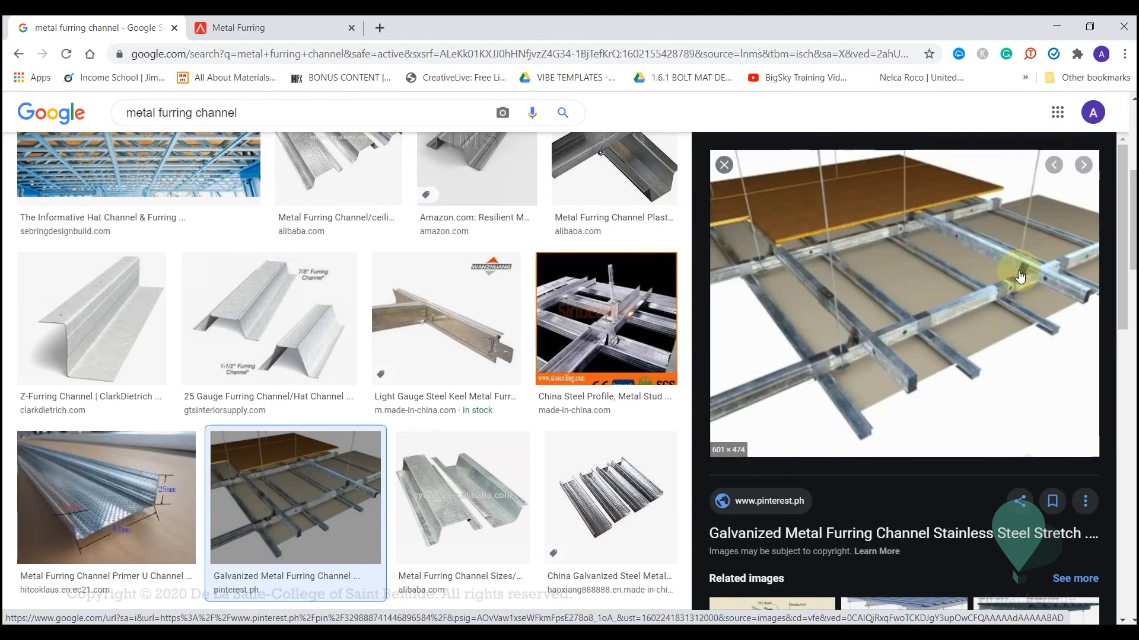
pyautogui.click(830, 632)
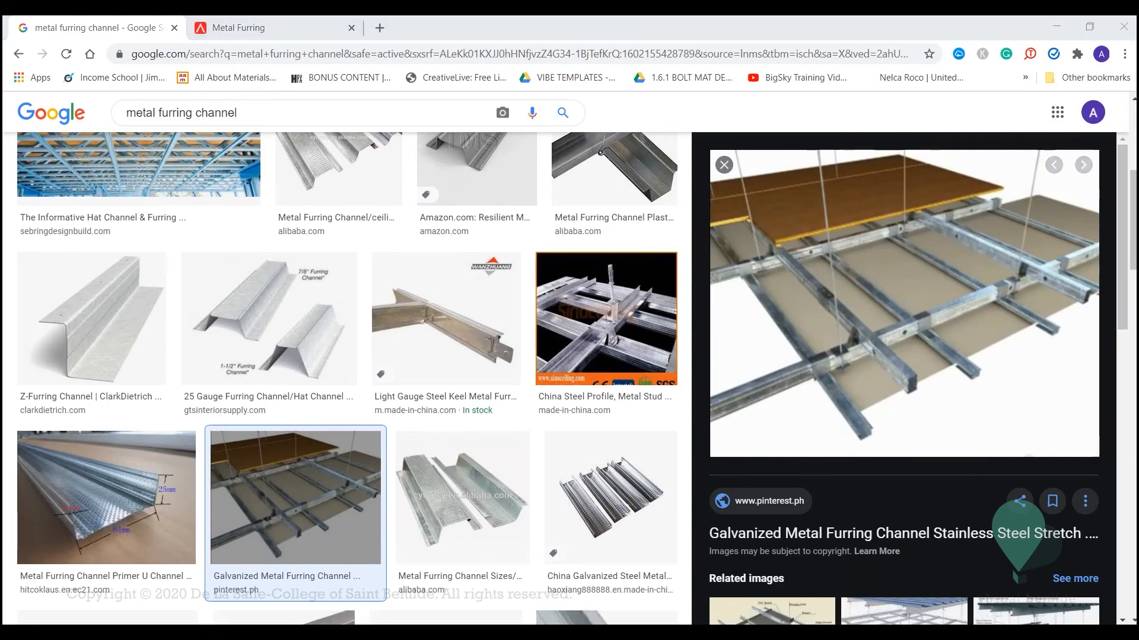
pyautogui.click(729, 632)
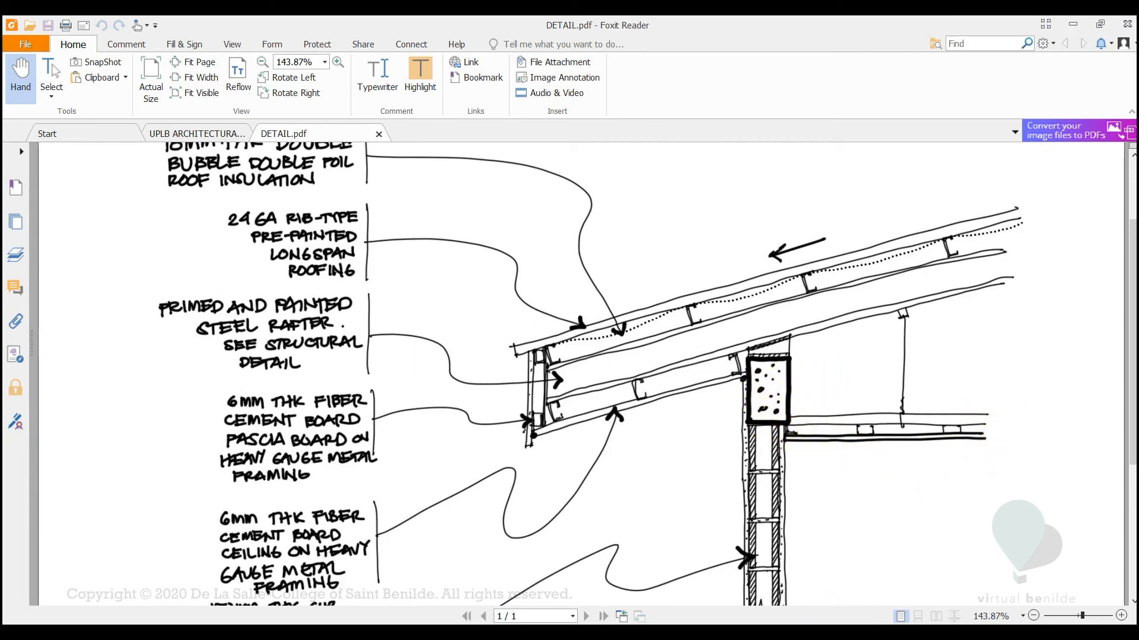
pyautogui.click(749, 632)
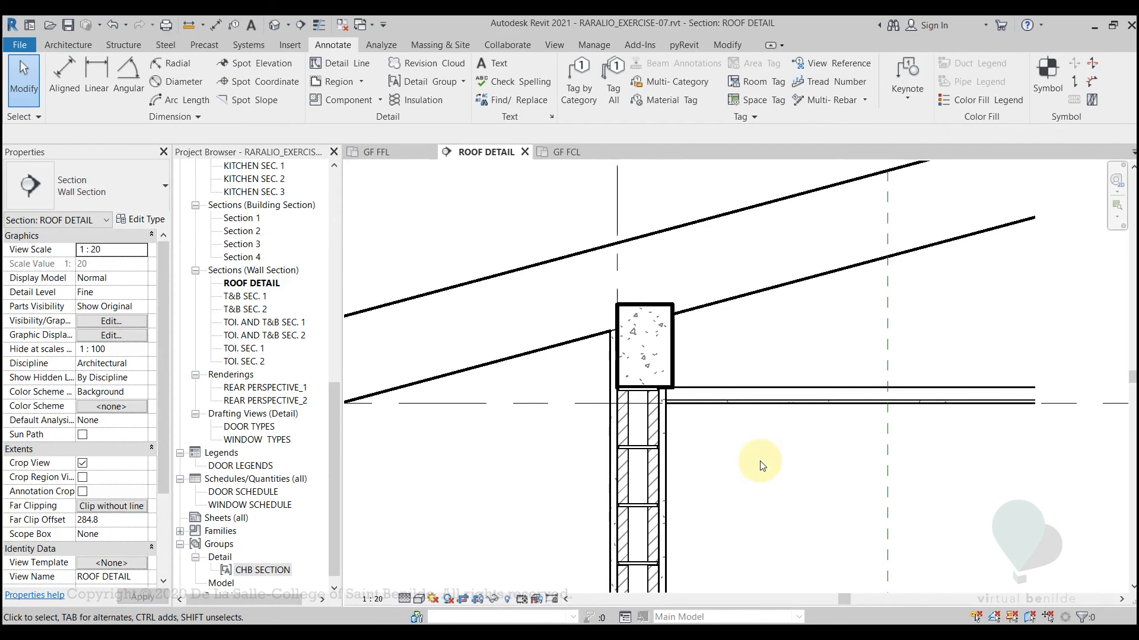
# Examine the compound ceiling's layers where they meet the CHB wall and concrete beam
pyautogui.moveTo(762, 465); pyautogui.dragTo(770, 499, button='middle')
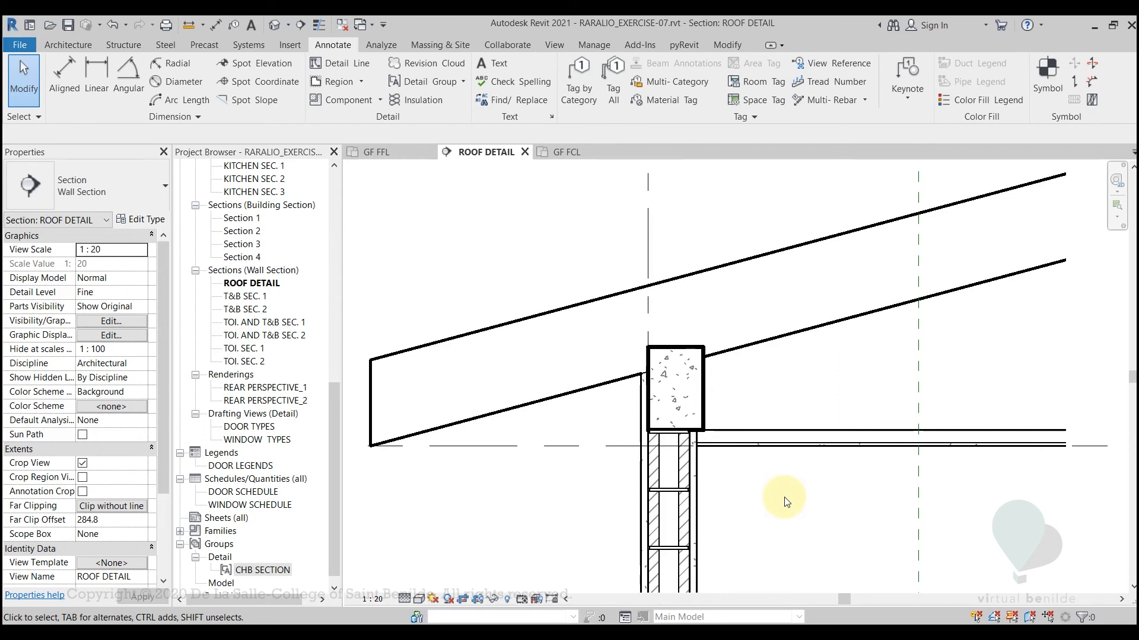
pyautogui.scroll(1, 621, 475)
pyautogui.moveTo(827, 497); pyautogui.dragTo(636, 507, button='middle')
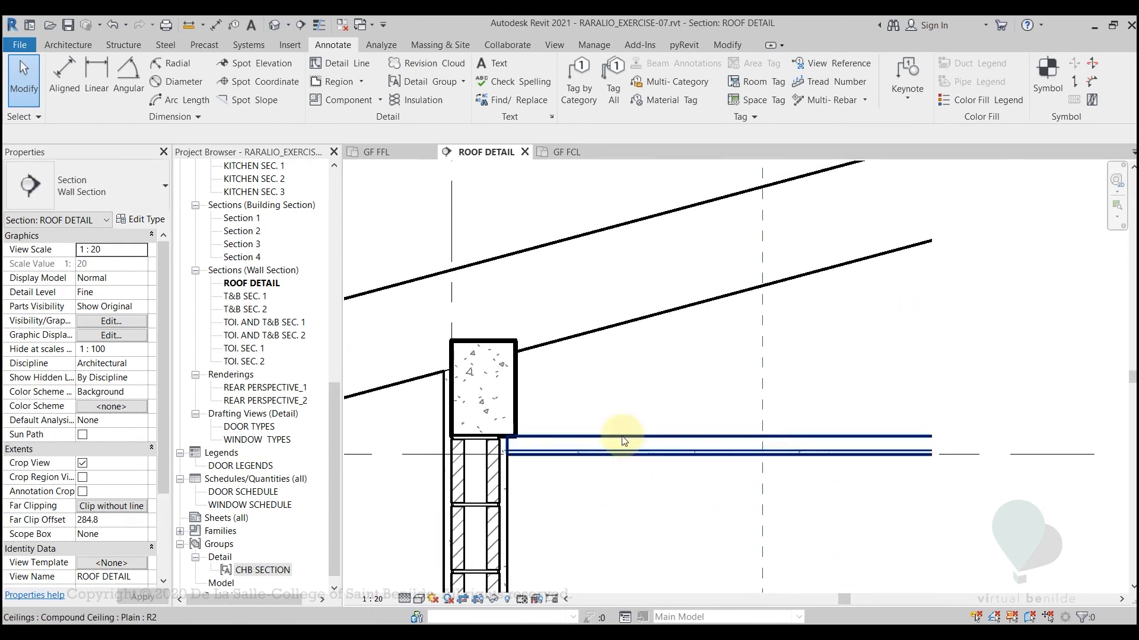
pyautogui.scroll(2, 618, 437)
pyautogui.scroll(-2, 620, 442)
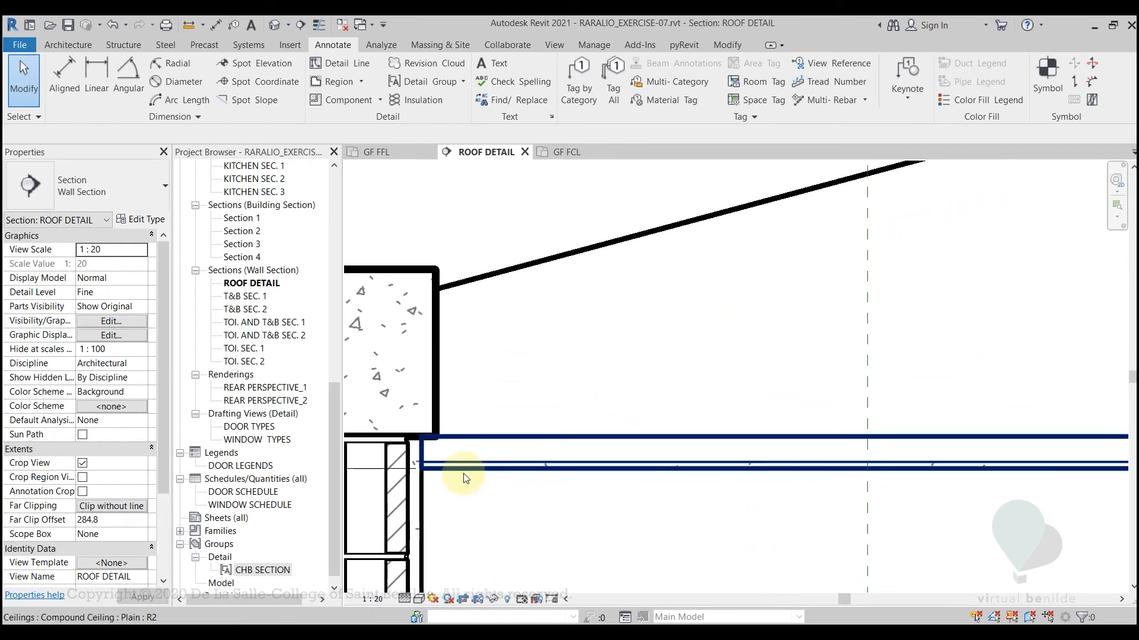
pyautogui.click(547, 474)
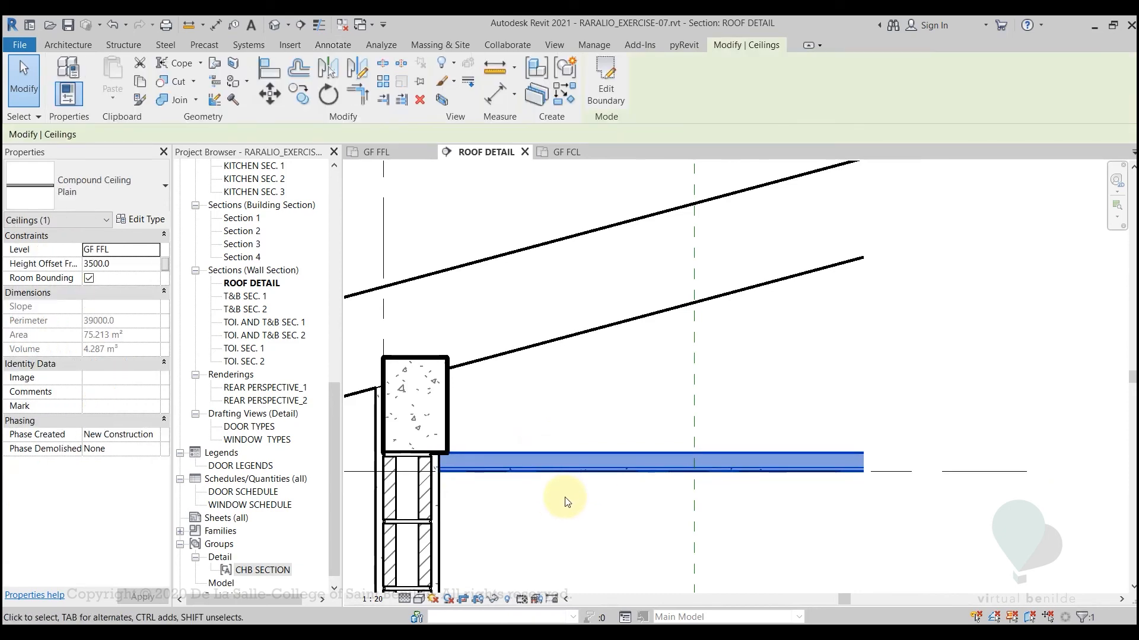
pyautogui.scroll(2, 564, 505)
pyautogui.press('Escape')
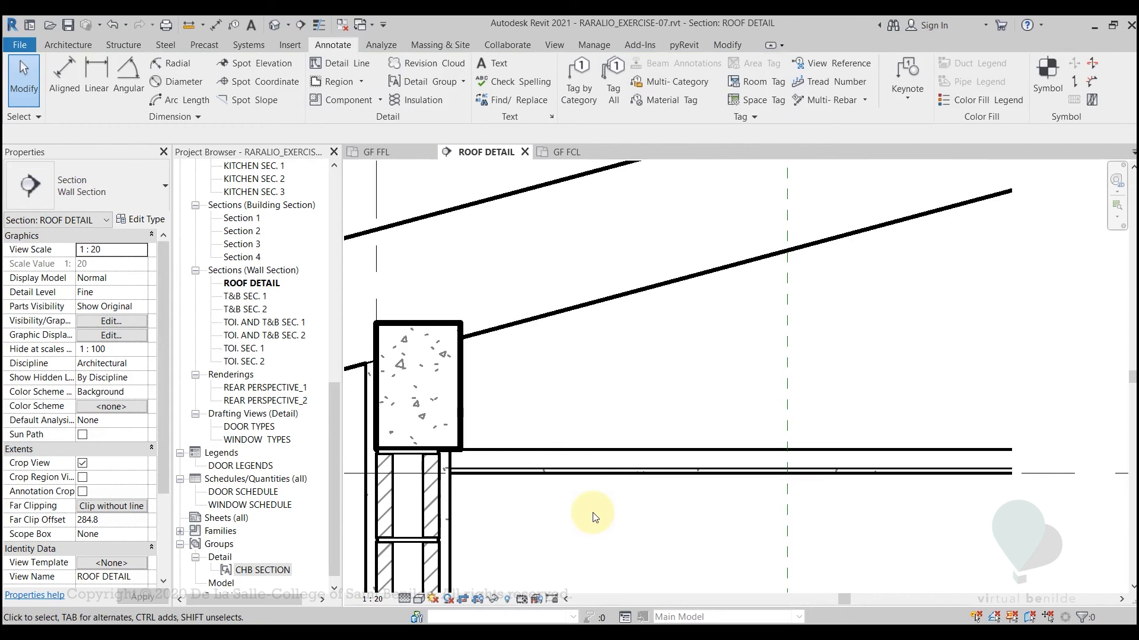
# Turn on thin line display and start a filled region using the <Thin Lines> boundary style
pyautogui.press('t')
pyautogui.press('l')
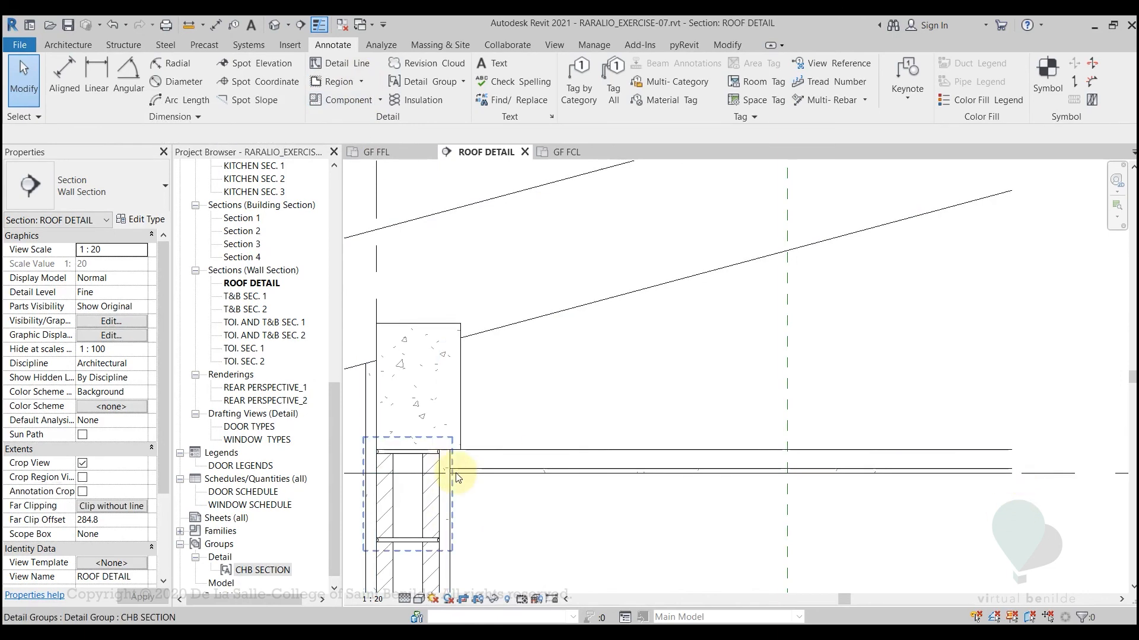
pyautogui.click(361, 83)
pyautogui.click(357, 104)
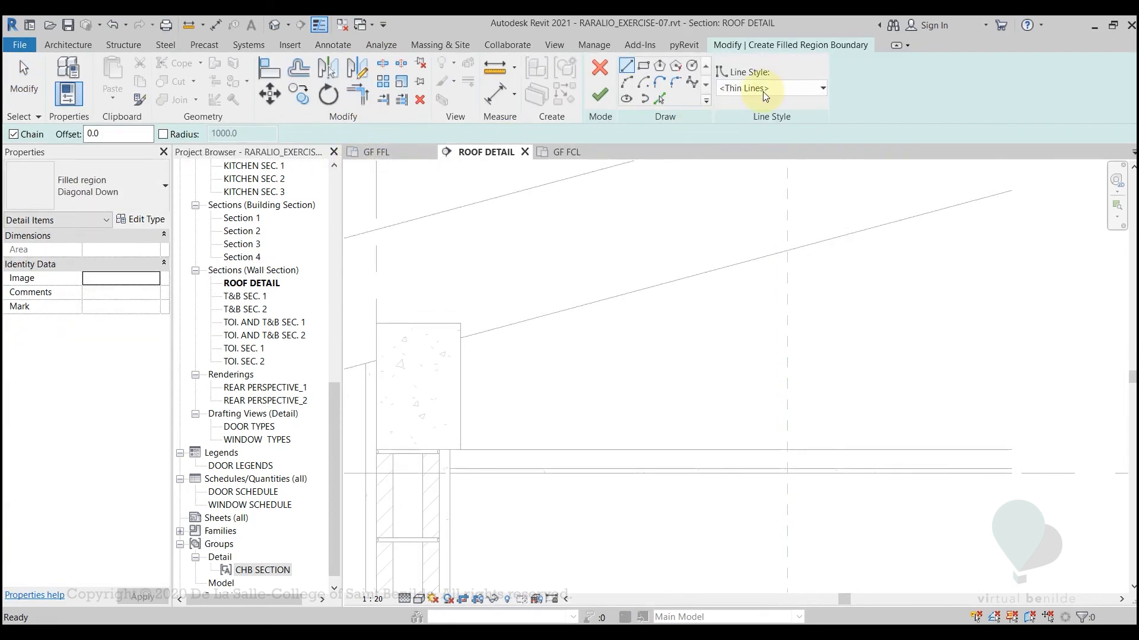
pyautogui.scroll(1, 468, 485)
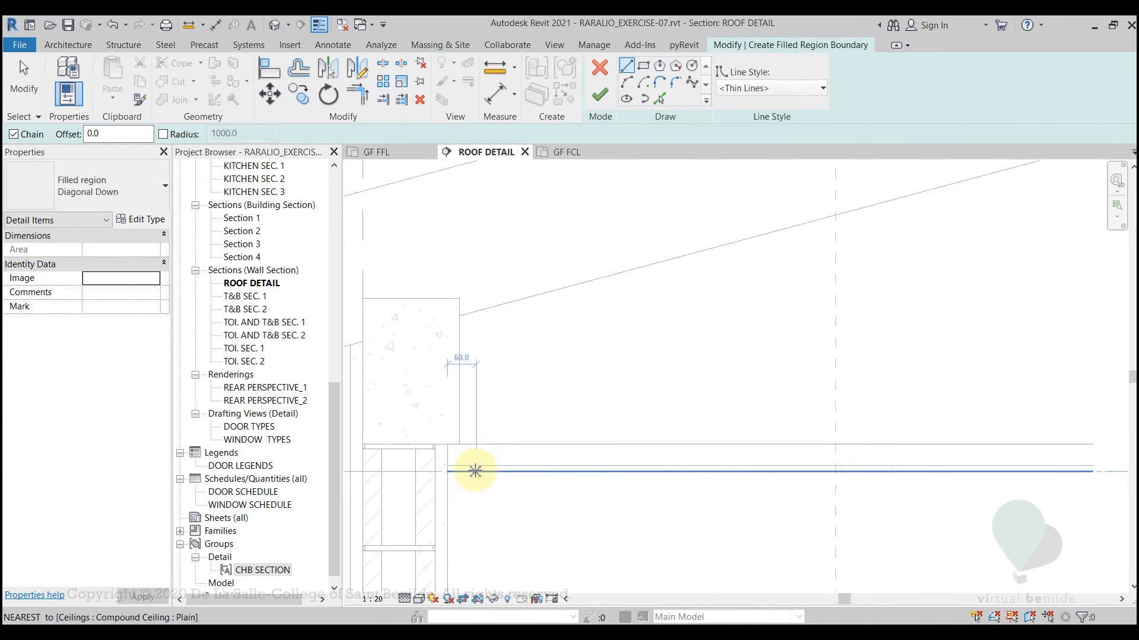
pyautogui.click(754, 89)
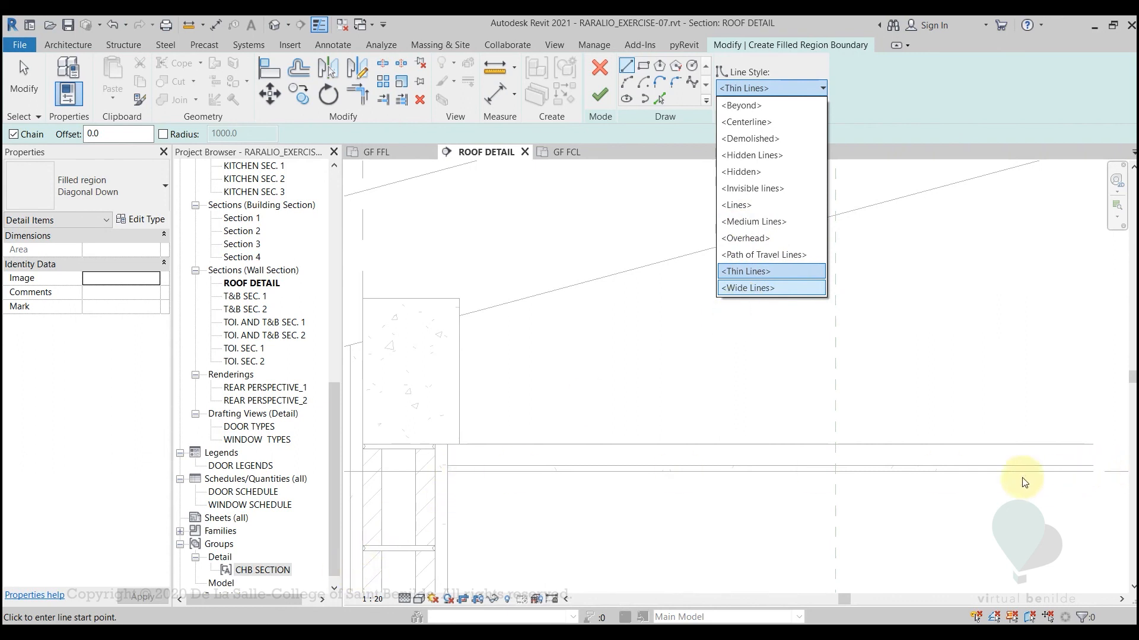
pyautogui.click(761, 273)
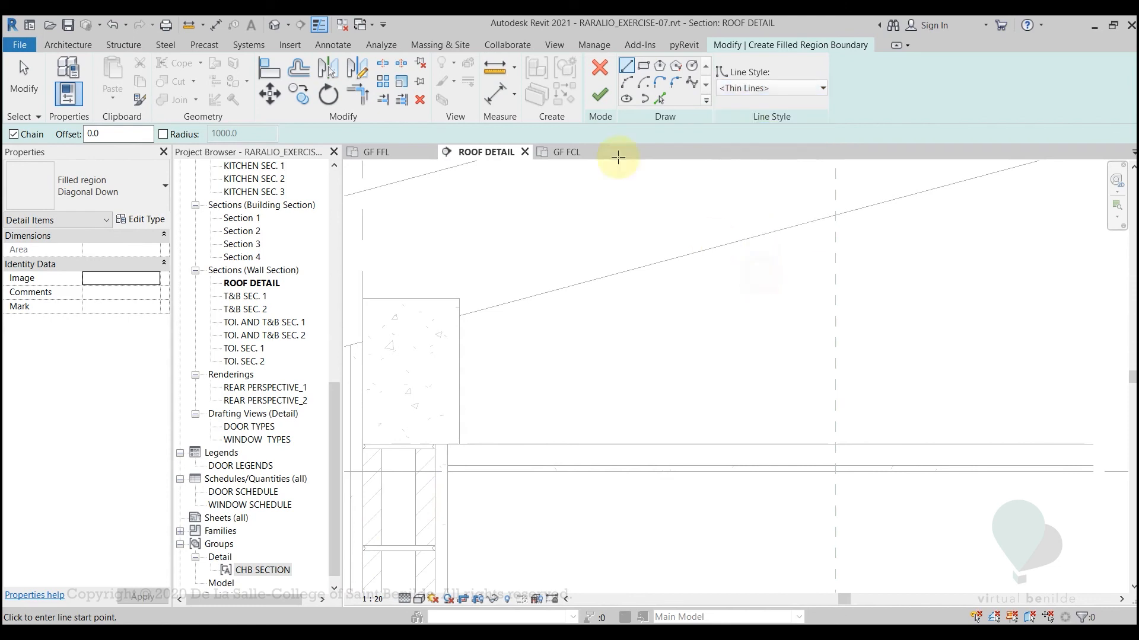
# Draw a 12 mm thick rectangular boundary over the ceiling's bottom layer, from the wall face to just past the ceiling's cropped end
pyautogui.click(643, 67)
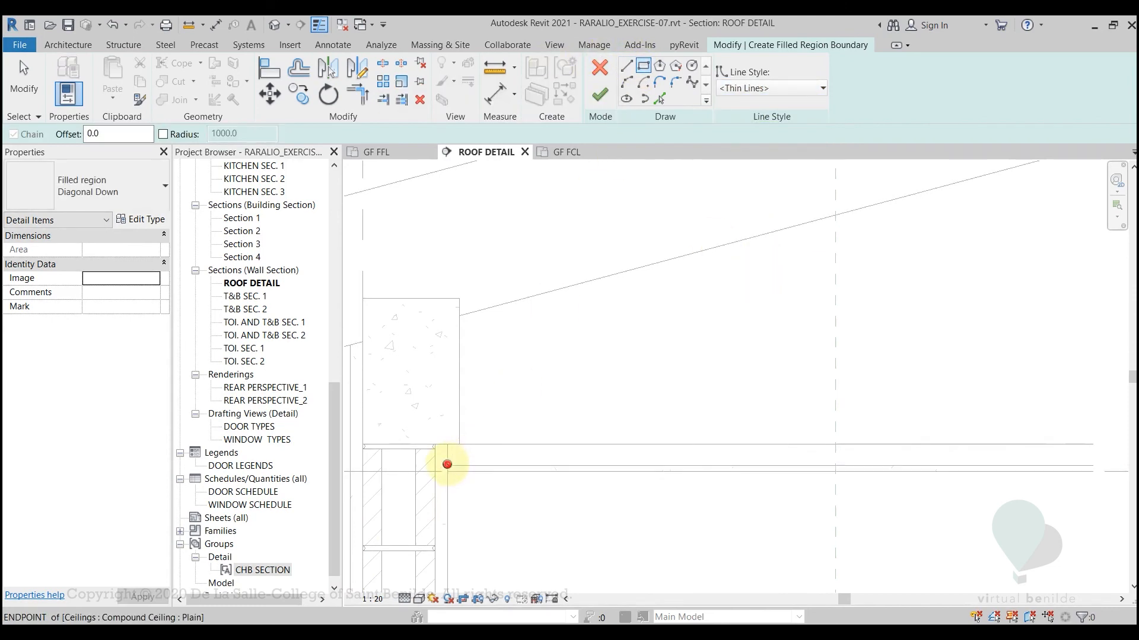
pyautogui.click(446, 466)
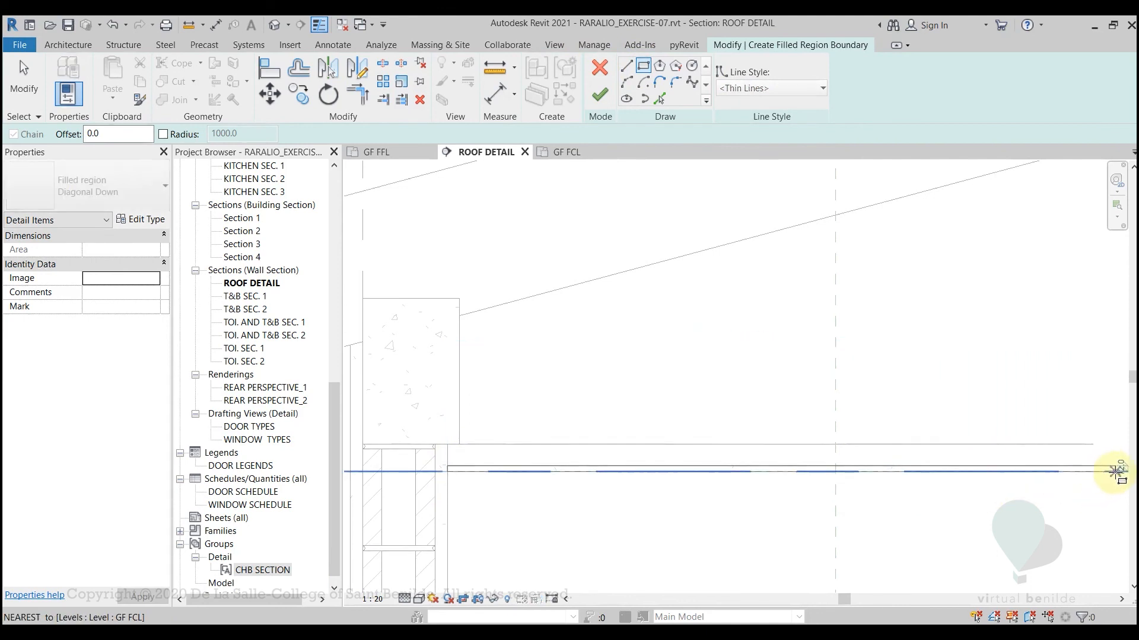
pyautogui.moveTo(1110, 473); pyautogui.dragTo(836, 472, button='middle')
pyautogui.scroll(-2, 837, 472)
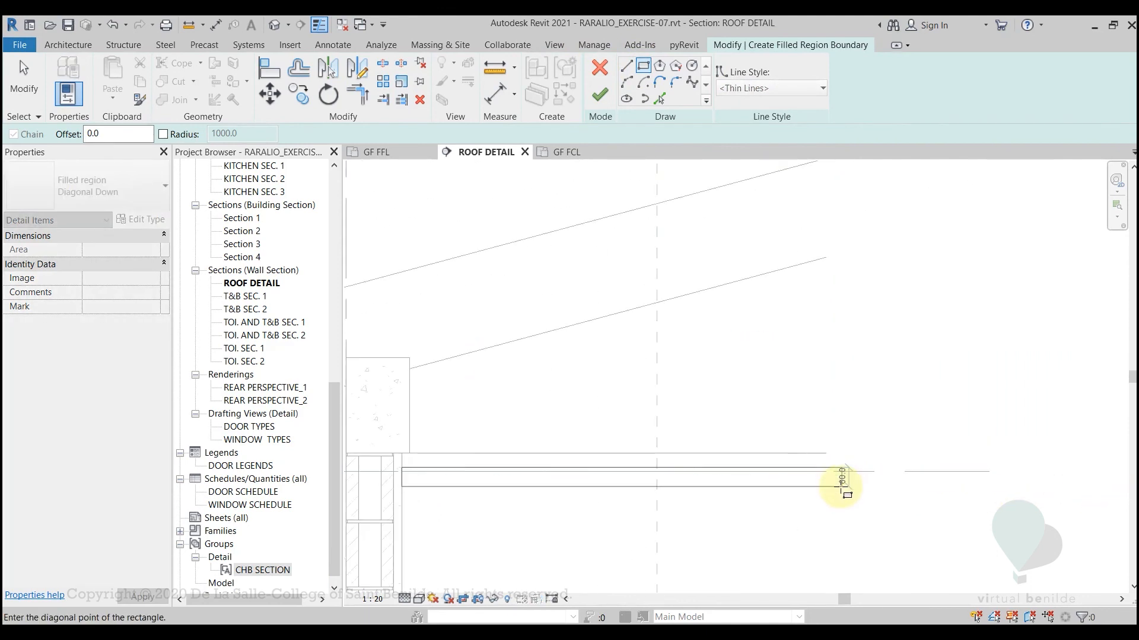
pyautogui.scroll(-3, 975, 473)
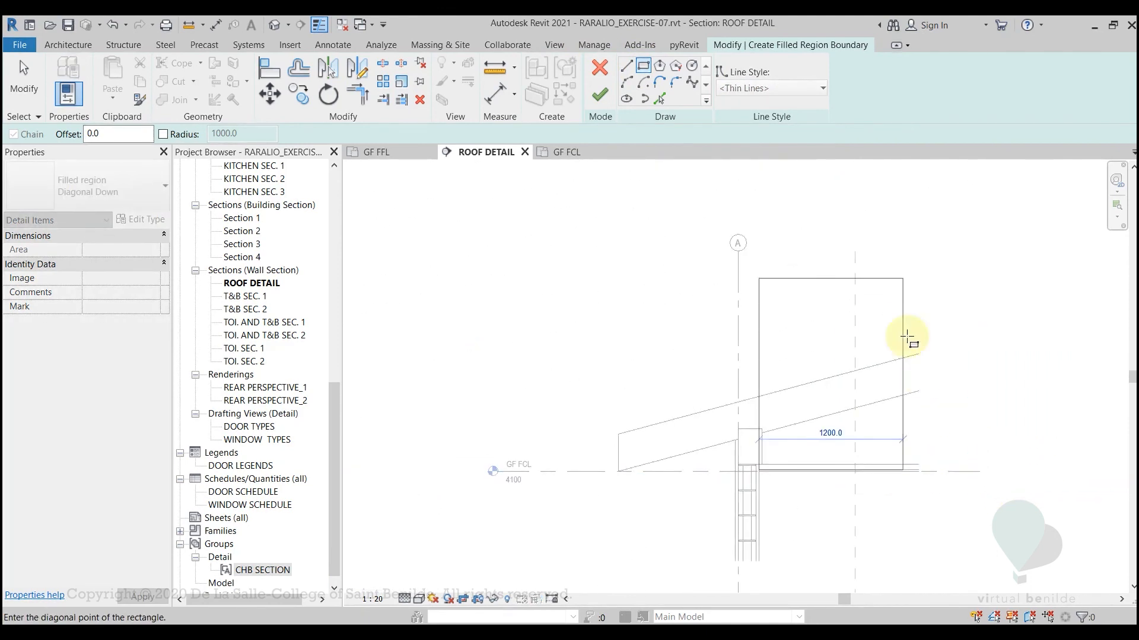
pyautogui.scroll(4, 923, 462)
pyautogui.scroll(2, 926, 488)
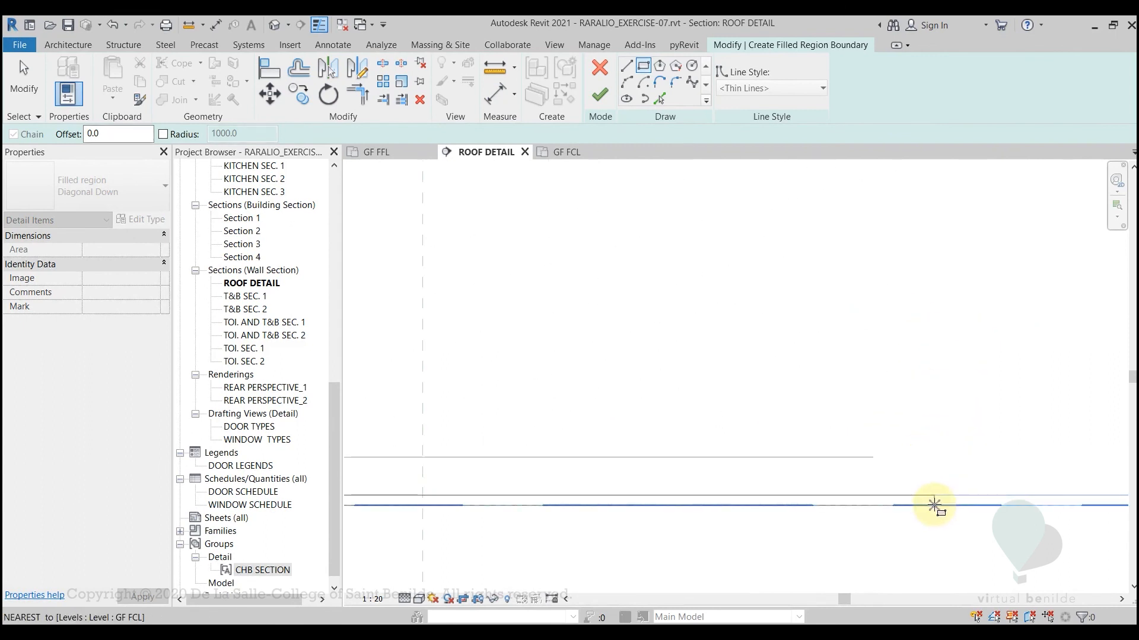
pyautogui.click(930, 504)
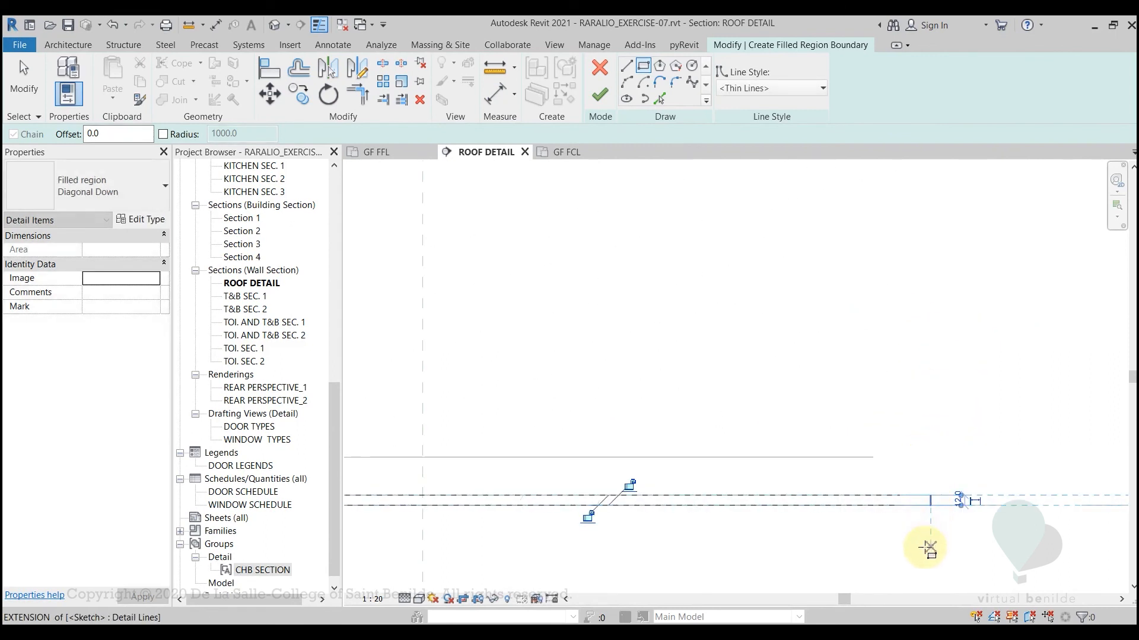
pyautogui.scroll(-2, 748, 526)
pyautogui.moveTo(613, 519); pyautogui.dragTo(640, 503, button='middle')
pyautogui.scroll(-1, 640, 503)
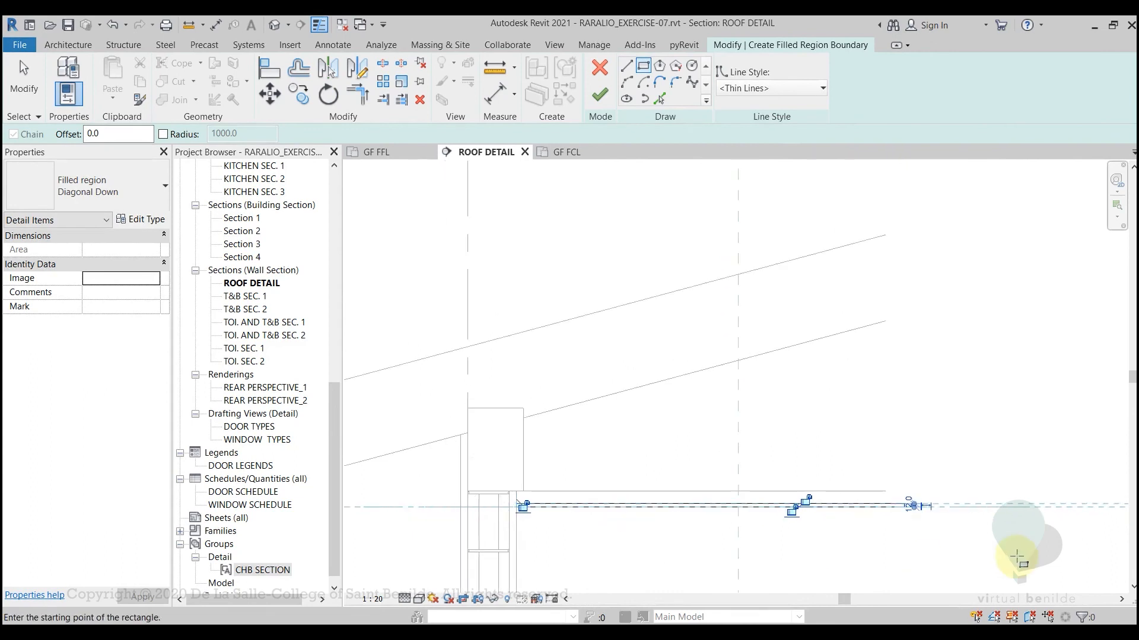
pyautogui.scroll(8, 978, 552)
pyautogui.scroll(-3, 778, 482)
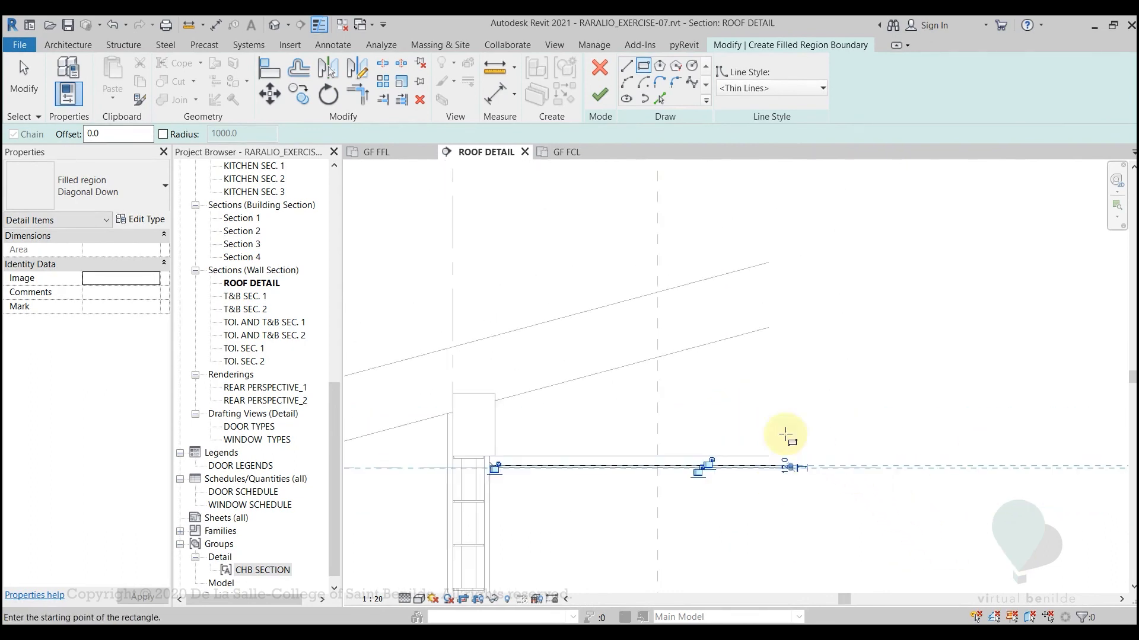
pyautogui.moveTo(742, 526); pyautogui.dragTo(877, 538, button='middle')
pyautogui.scroll(2, 655, 481)
pyautogui.press('Escape')
pyautogui.scroll(3, 650, 471)
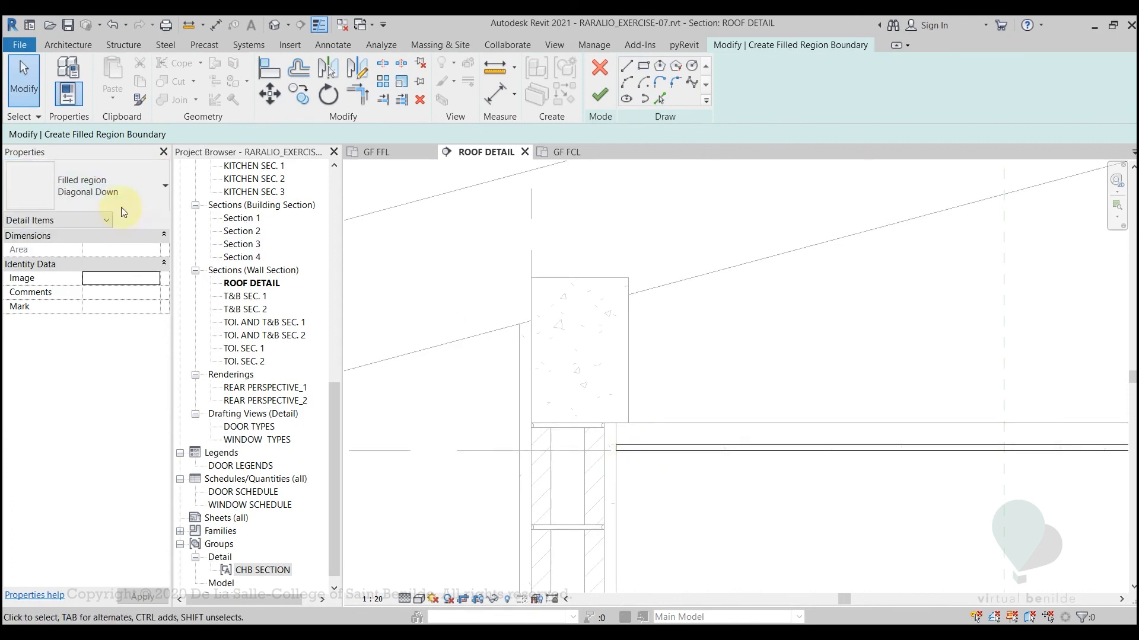
# Duplicate the Diagonal Down filled region type and name the copy "sand"
pyautogui.click(121, 193)
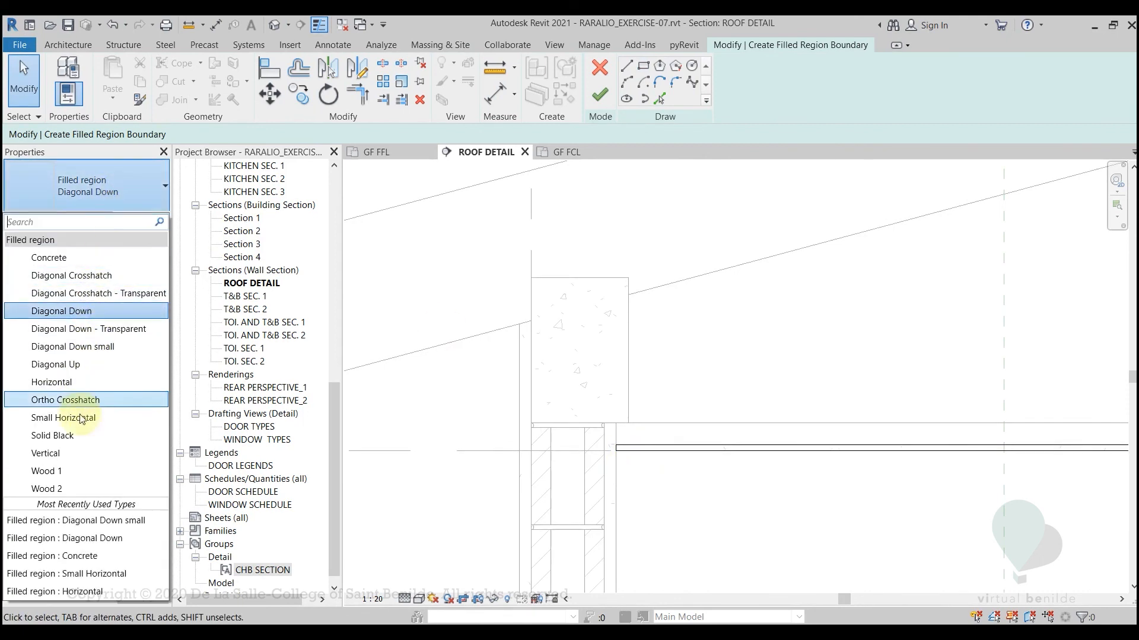
pyautogui.click(130, 187)
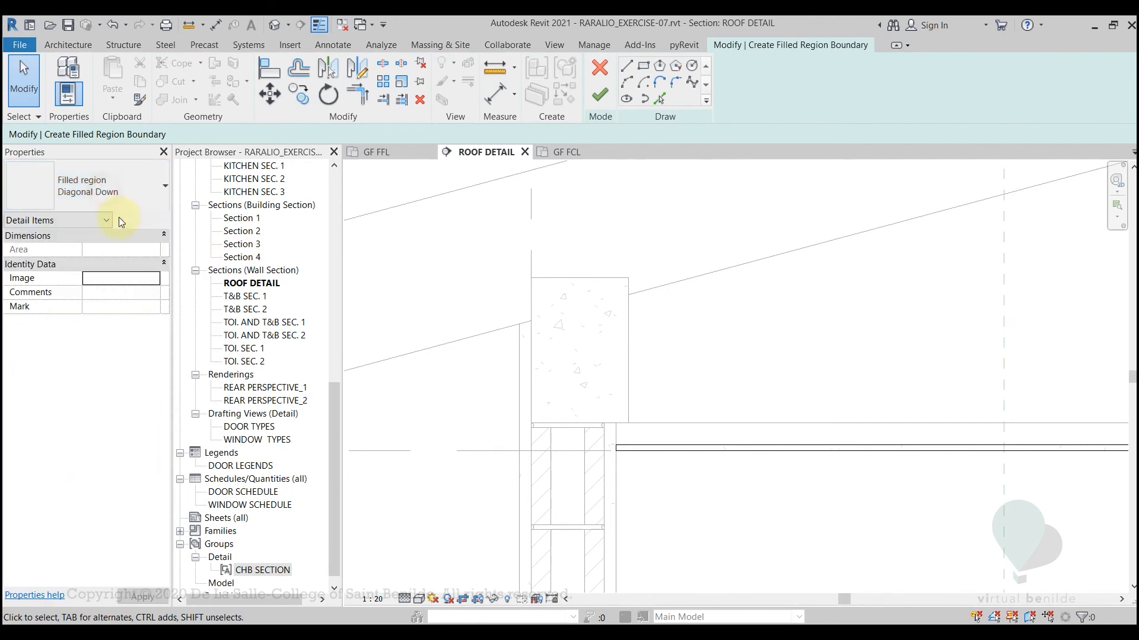
pyautogui.click(134, 221)
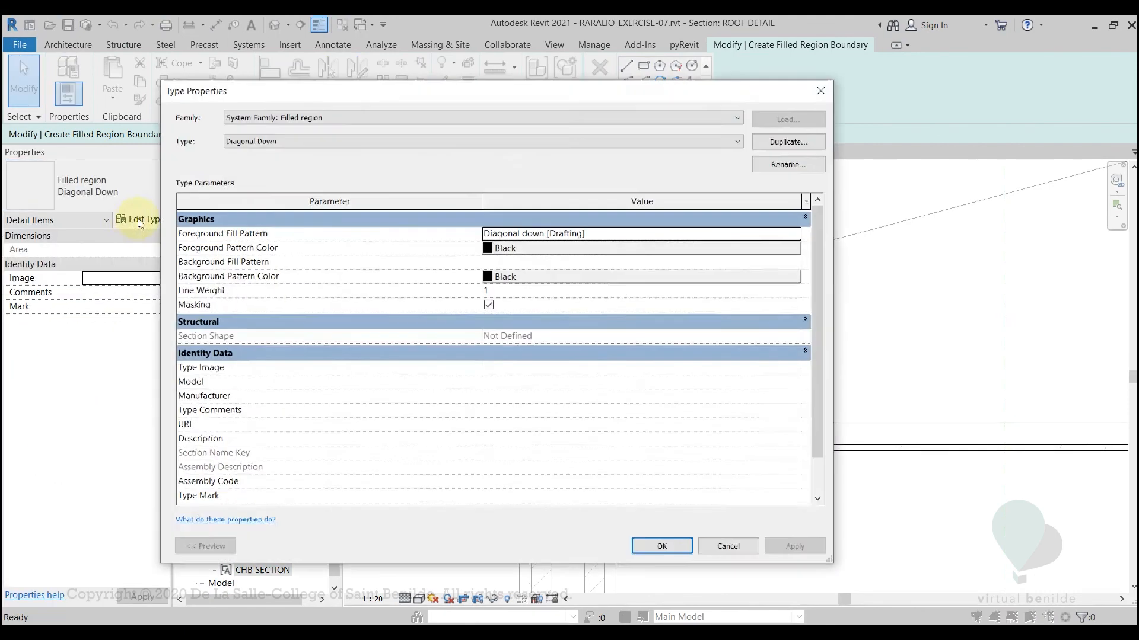
pyautogui.click(760, 143)
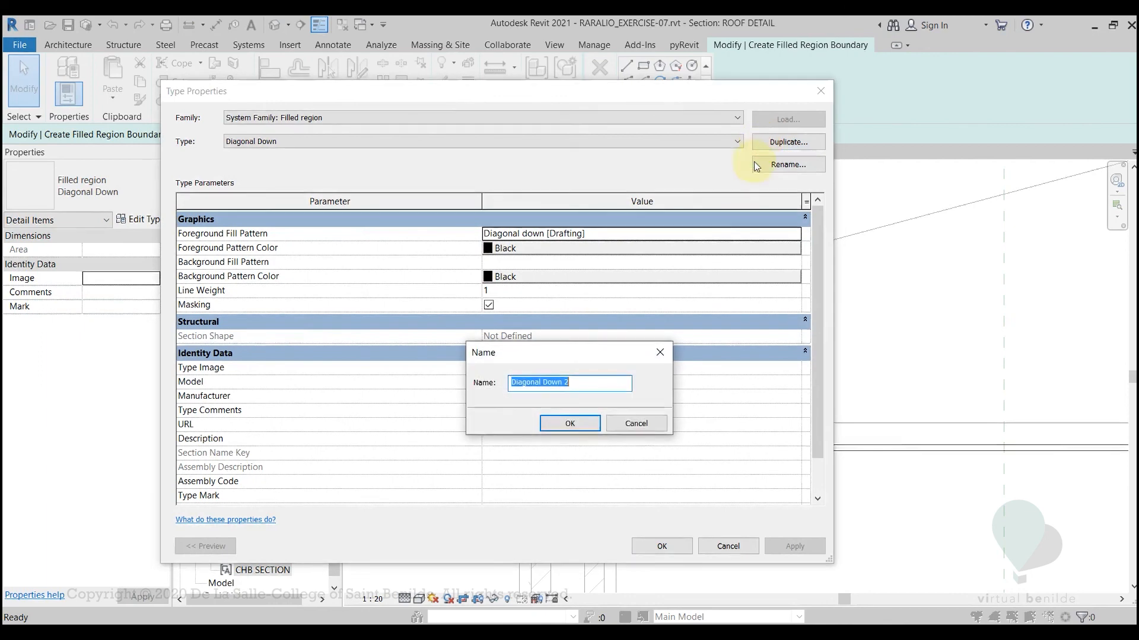
pyautogui.moveTo(590, 385); pyautogui.dragTo(402, 395)
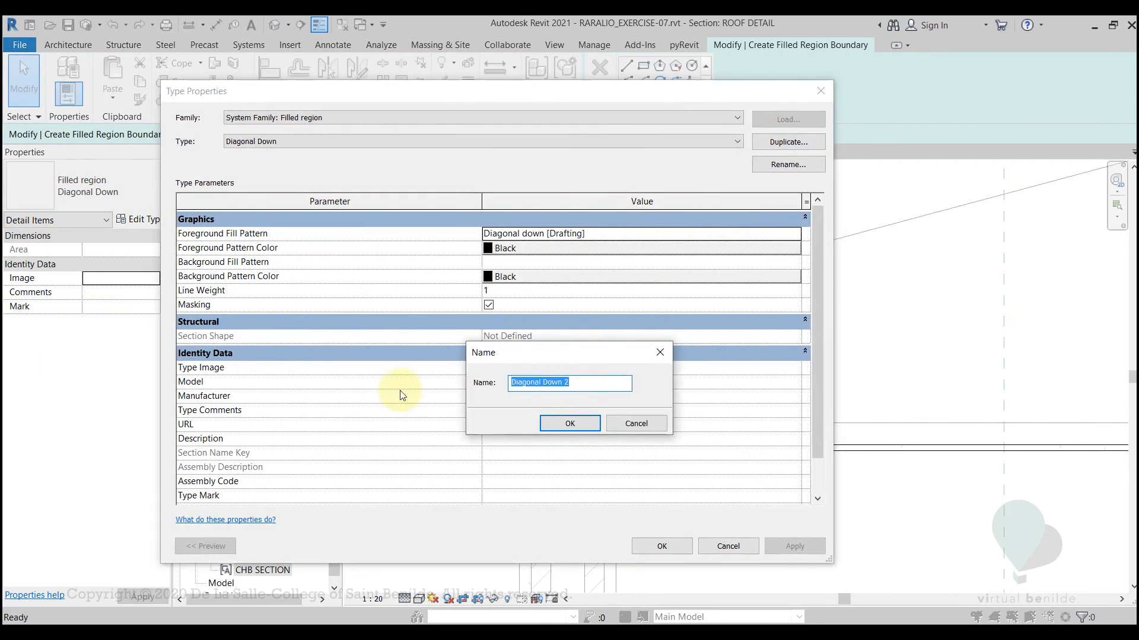
pyautogui.write('sand')
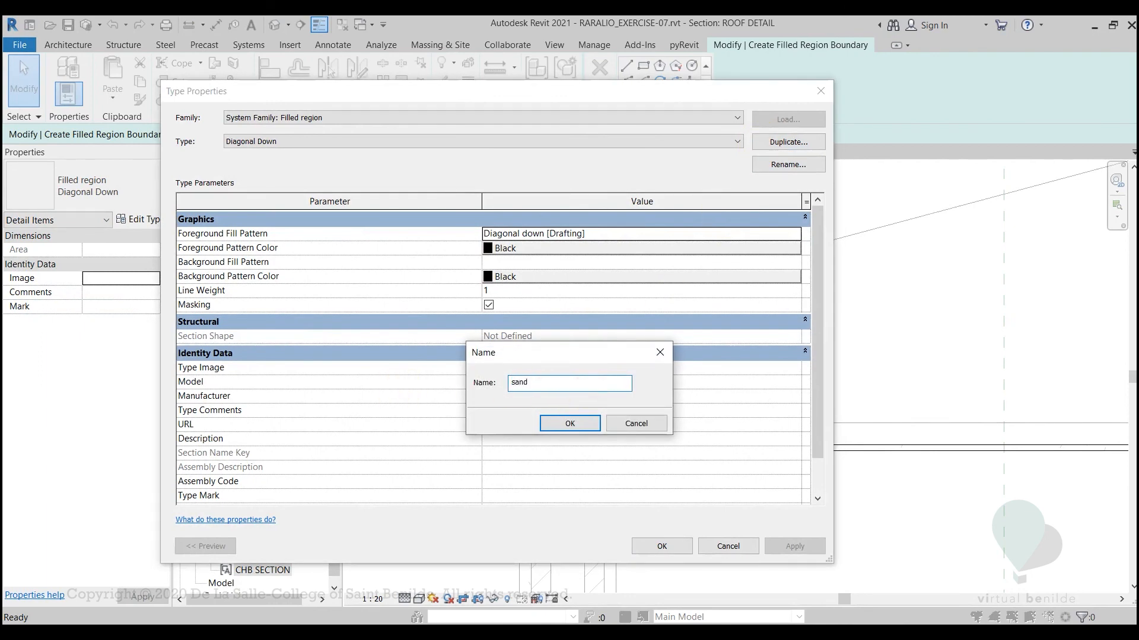
pyautogui.click(568, 428)
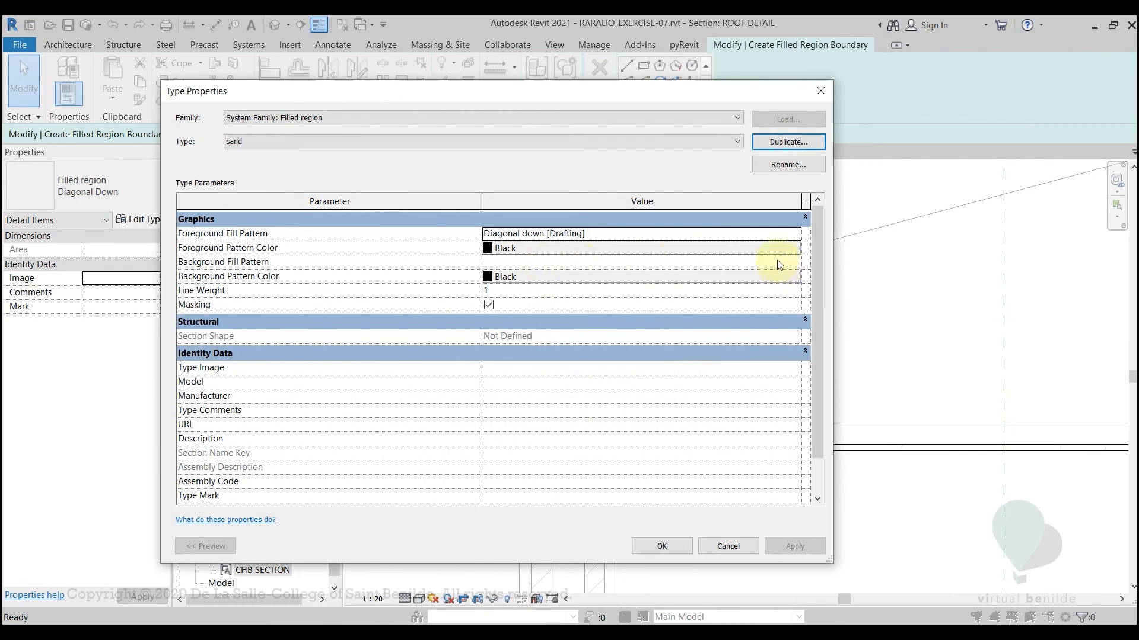
# Set the sand type's foreground fill pattern to the drafting pattern Sand - Dense
pyautogui.click(795, 234)
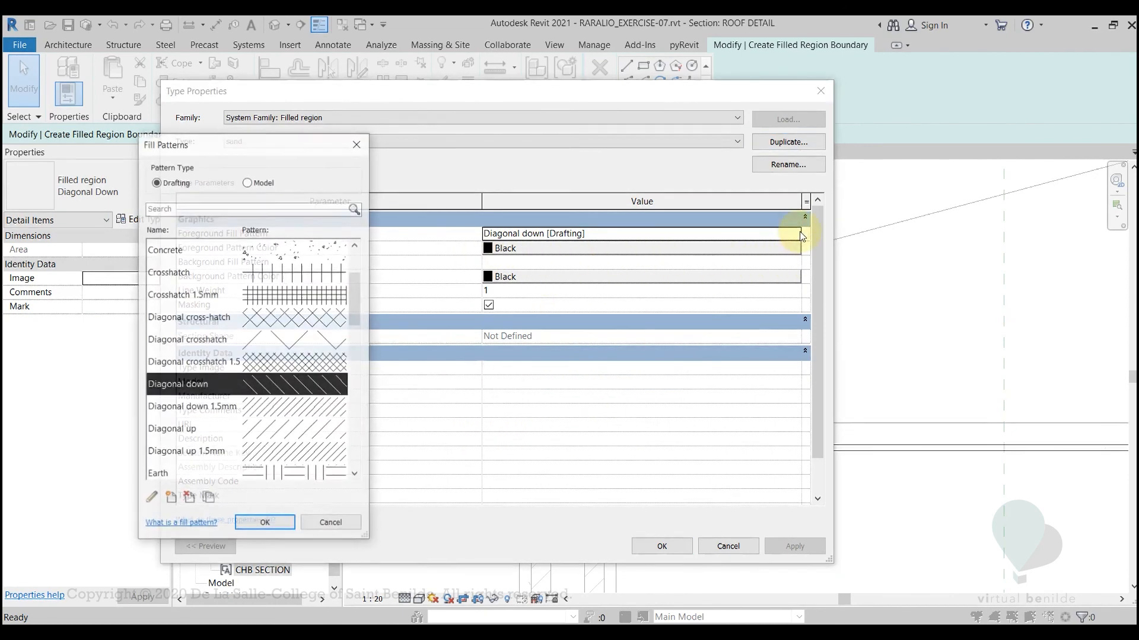
pyautogui.moveTo(354, 297); pyautogui.dragTo(361, 366)
pyautogui.click(211, 384)
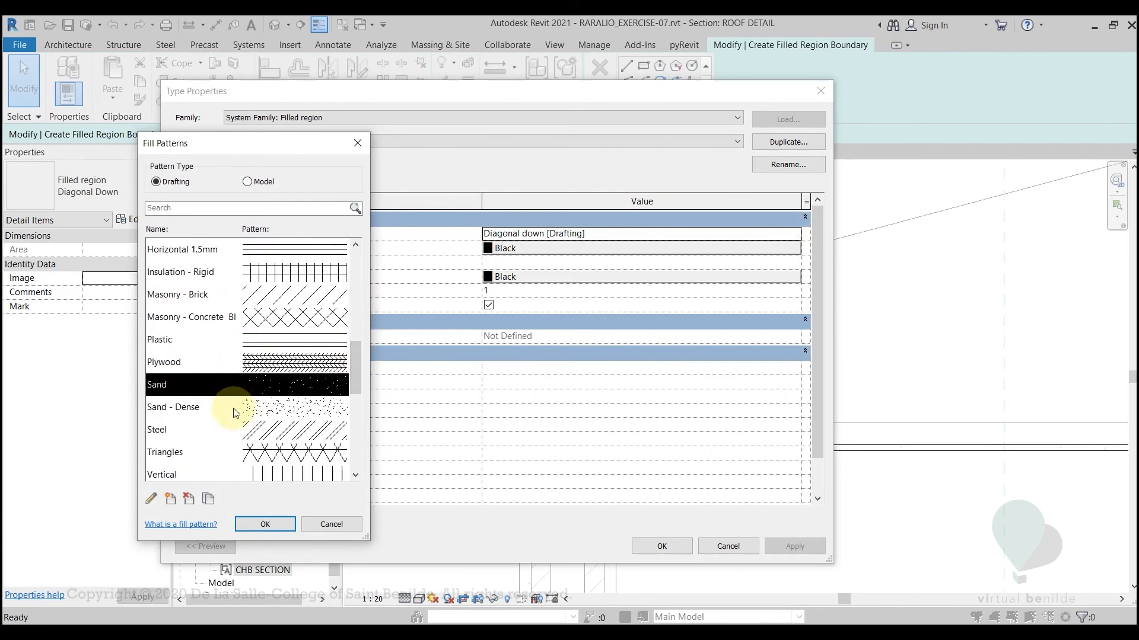
pyautogui.click(271, 409)
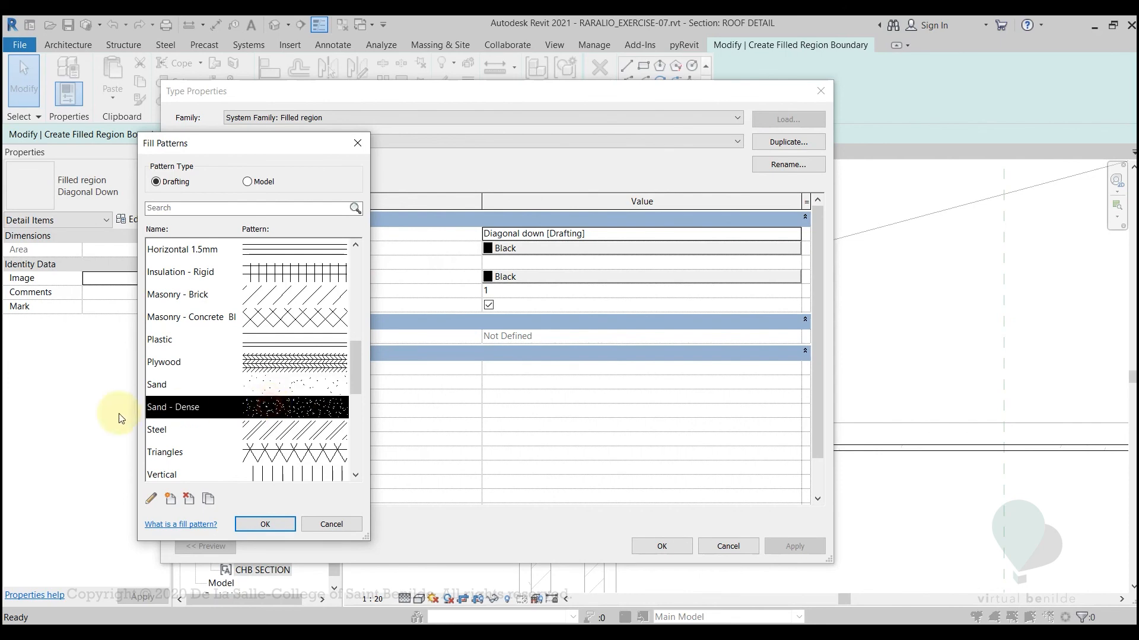
pyautogui.click(272, 523)
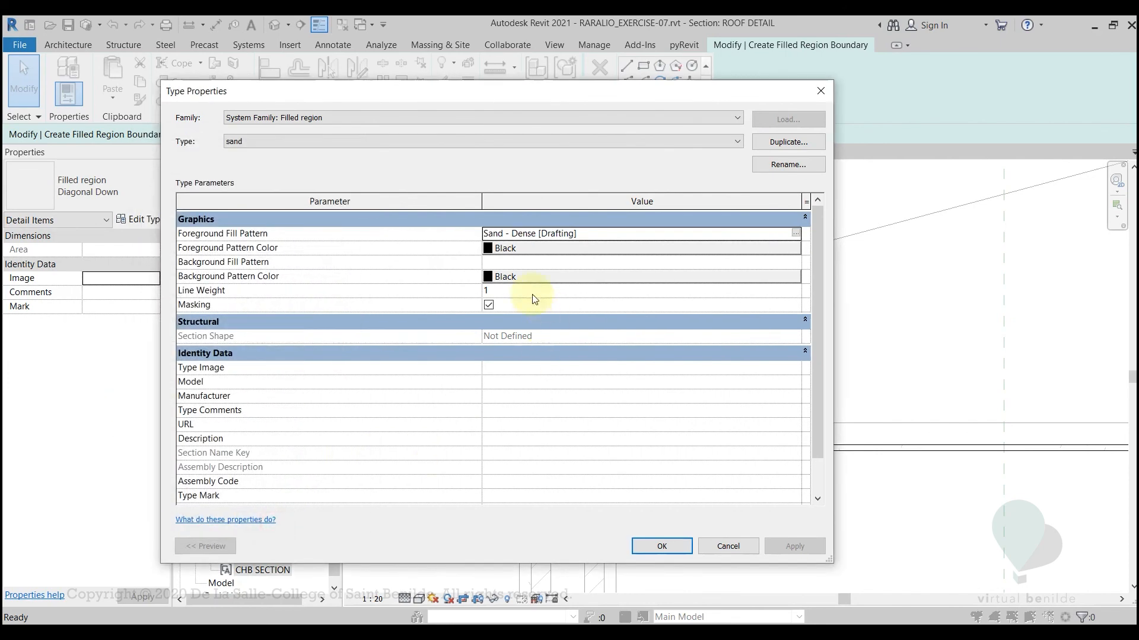
# Set the sand type's foreground pattern color to RGB 128-128-128 and apply the type properties
pyautogui.click(517, 248)
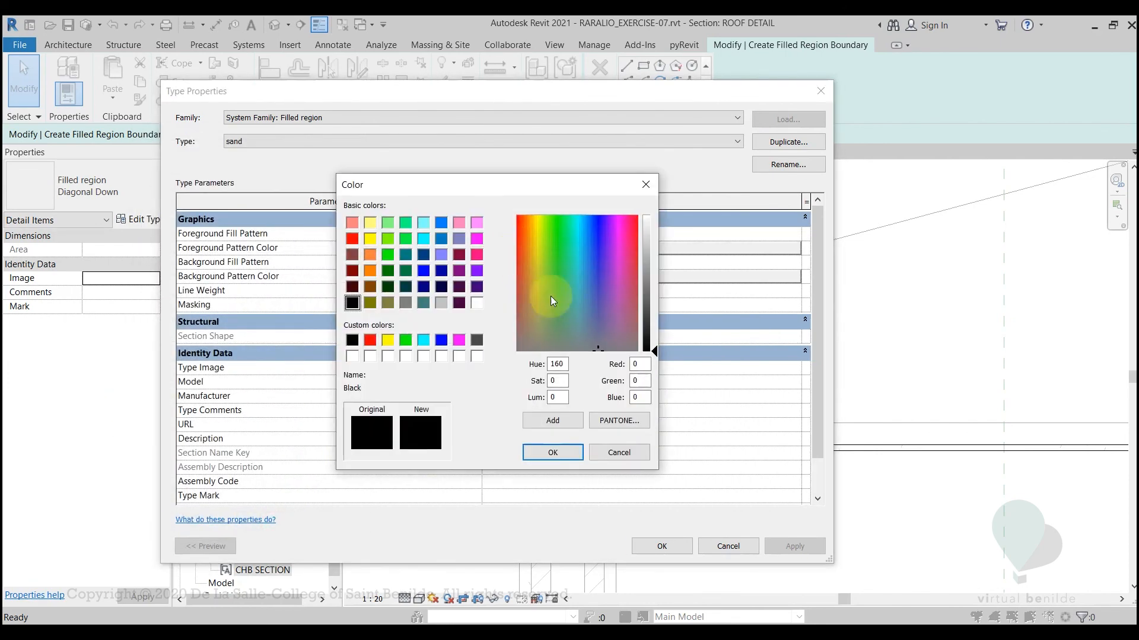
pyautogui.doubleClick(638, 364)
pyautogui.write('128')
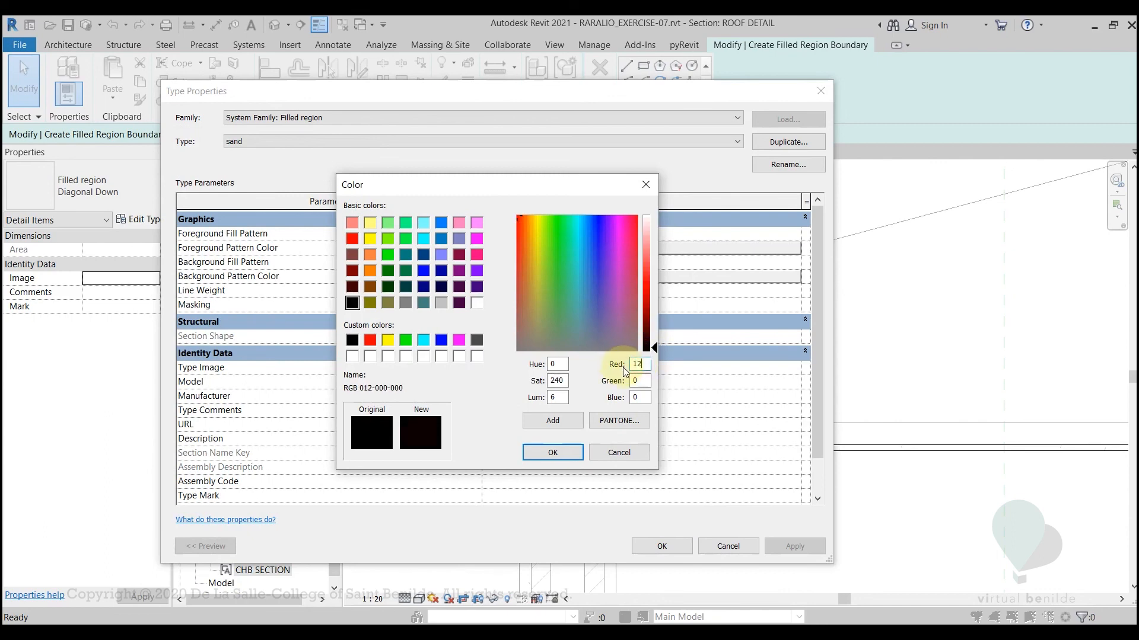
pyautogui.press('Tab')
pyautogui.write('128-')
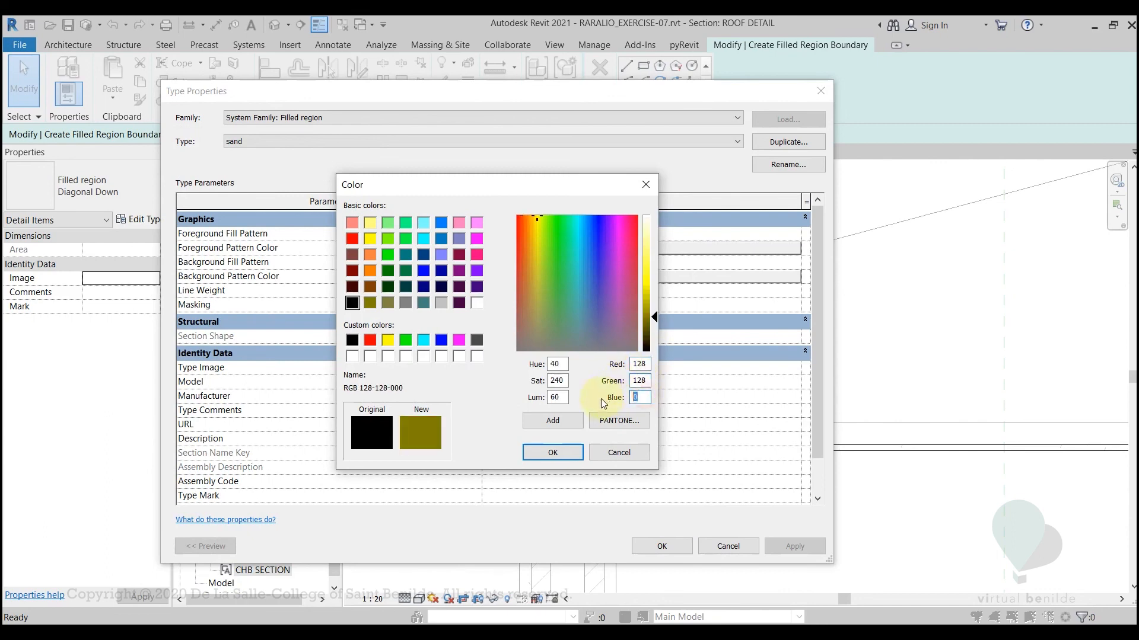
pyautogui.write('128')
pyautogui.click(553, 453)
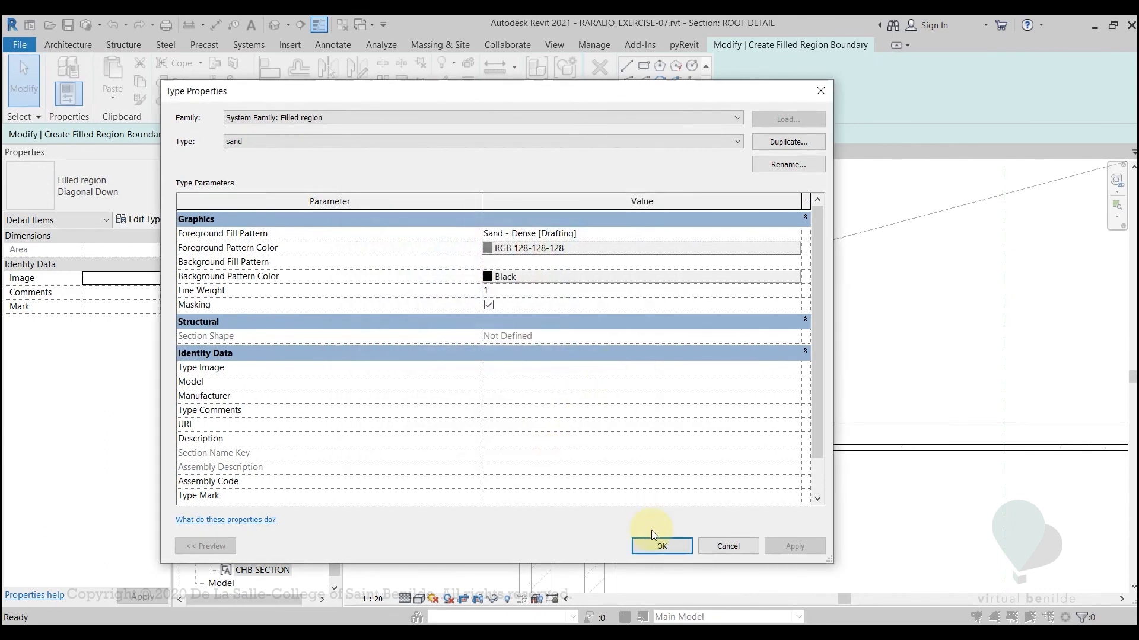
pyautogui.click(653, 546)
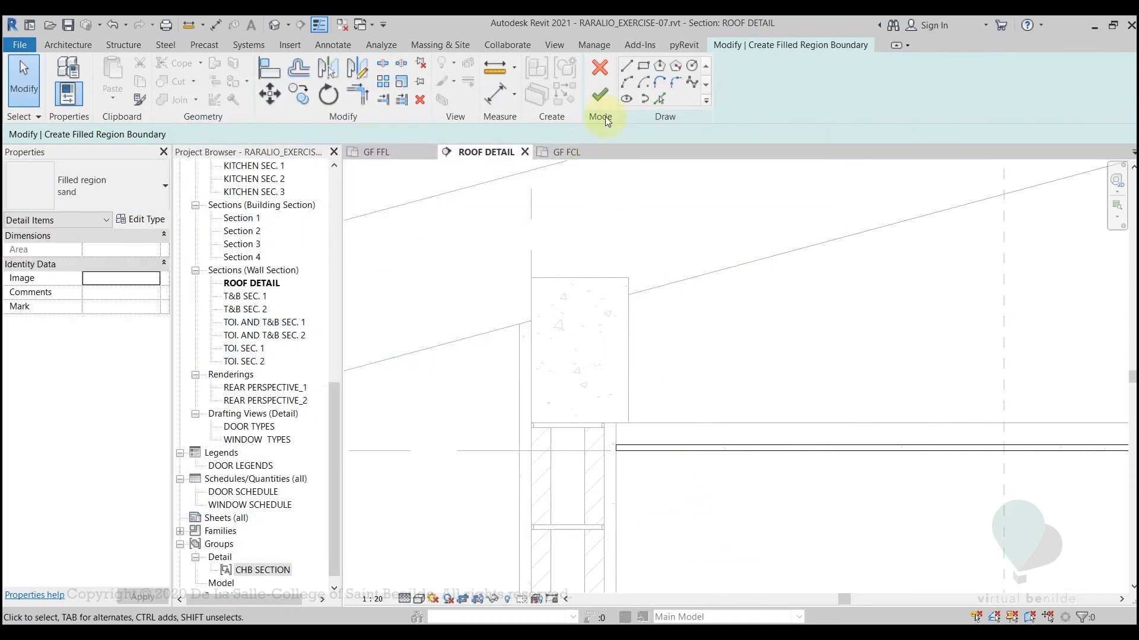
# Finish the sand filled region along the ceiling's bottom layer and deselect it
pyautogui.click(599, 94)
pyautogui.scroll(2, 729, 429)
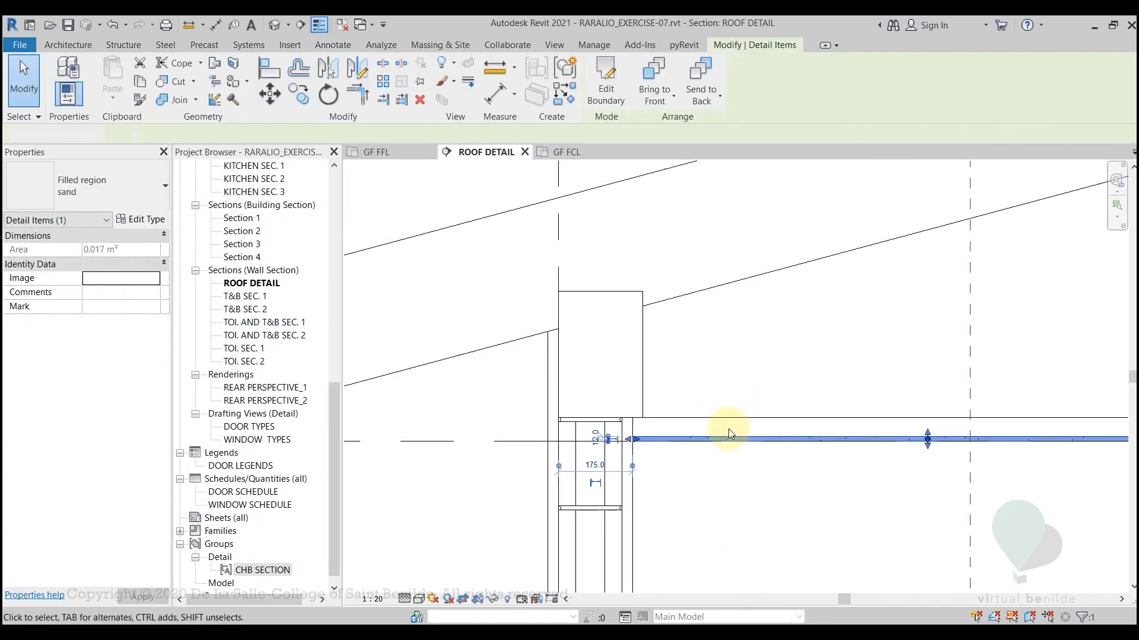
pyautogui.press('Escape')
pyautogui.scroll(-4, 645, 453)
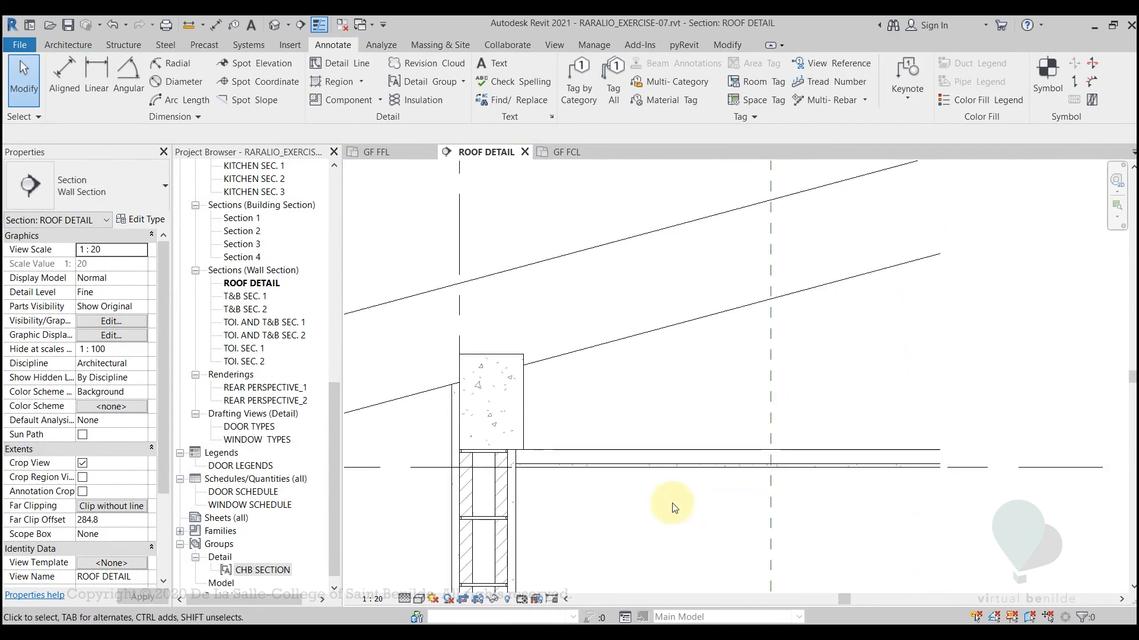
# Hide the compound ceiling element in the ROOF DETAIL view, leaving the filled region in its place
pyautogui.click(650, 451)
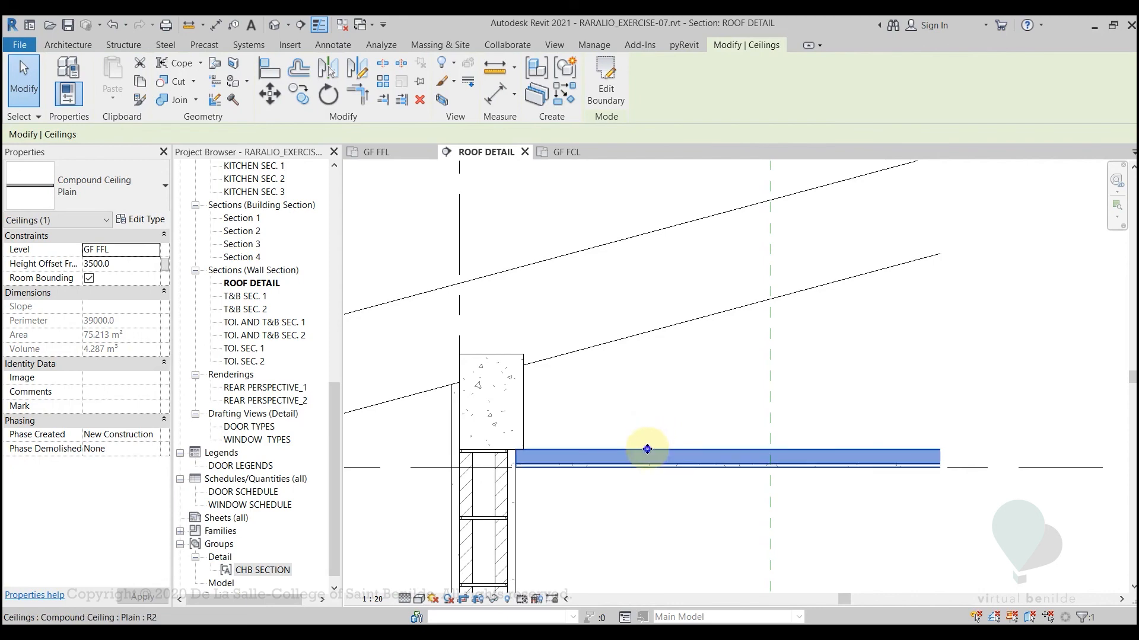
pyautogui.rightClick(647, 449)
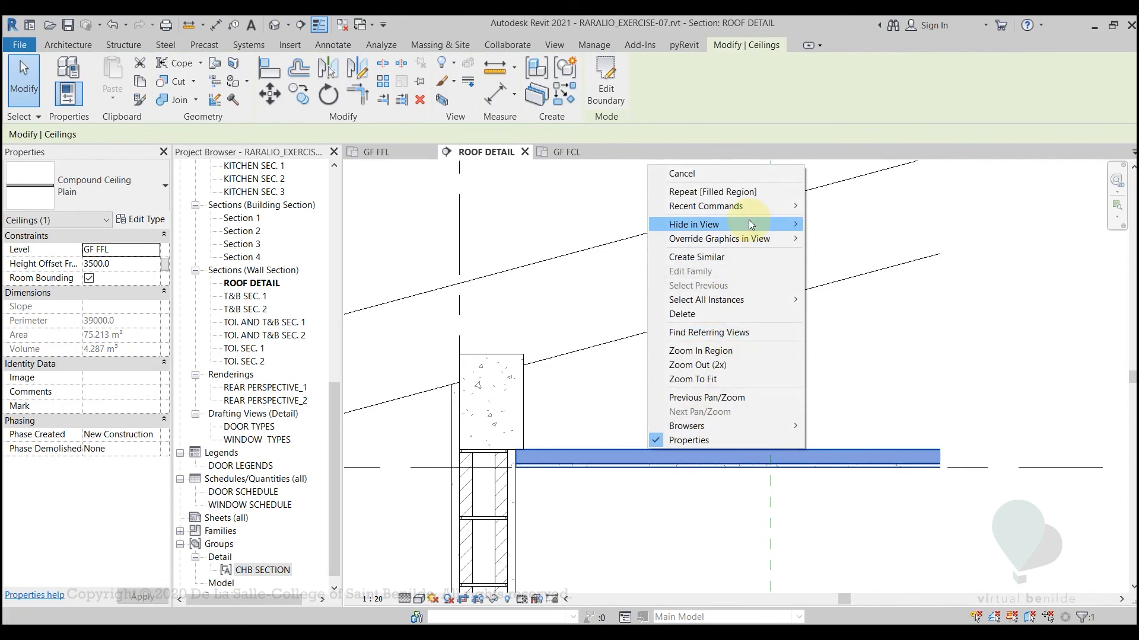
pyautogui.moveTo(750, 224)
pyautogui.click(825, 226)
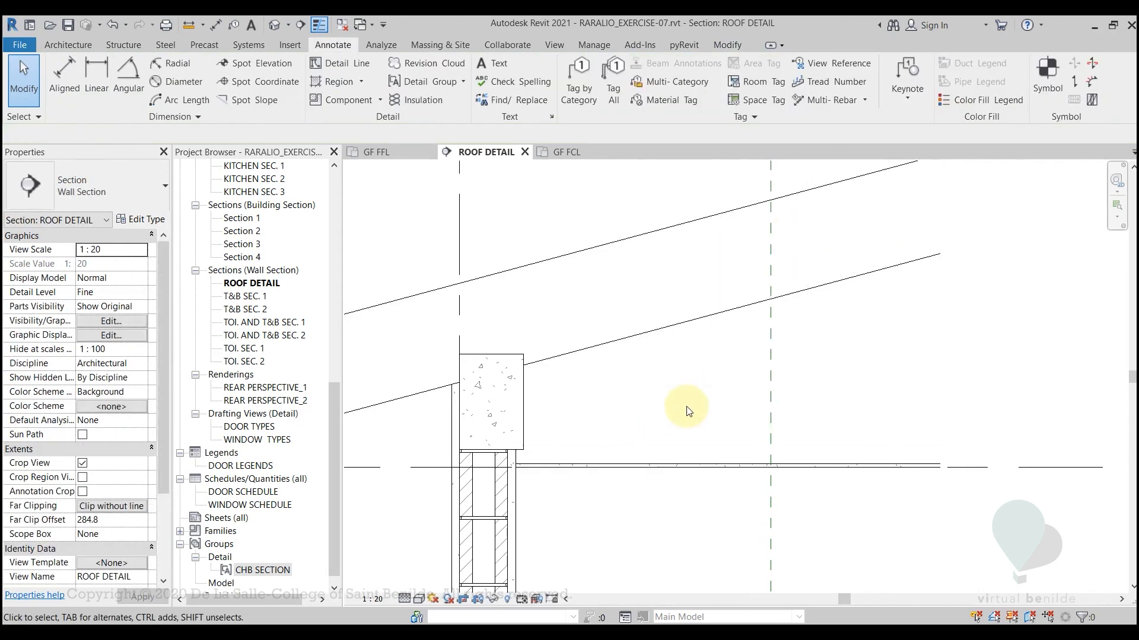